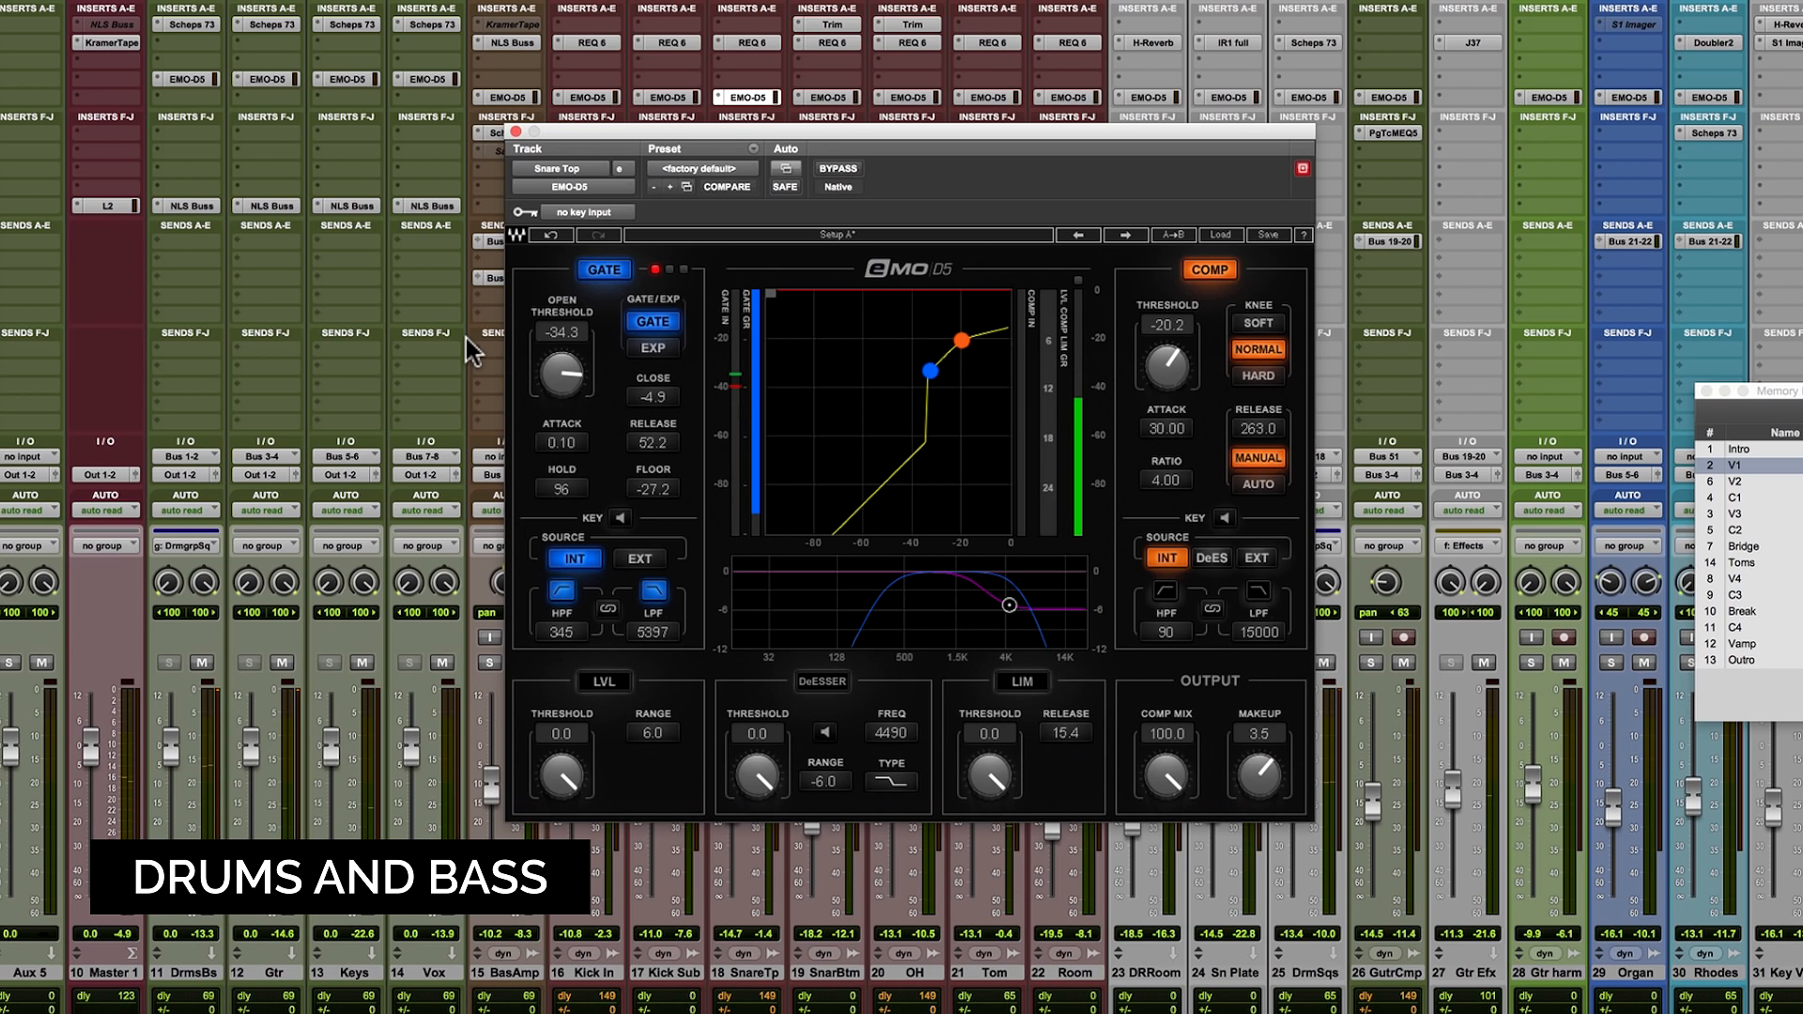
Mute the Gtr, Keys and Vox subgroup tracks so the drums and bass can be heard without them.
{"action": "left_click", "coordinate": [282, 662]}
{"action": "left_click", "coordinate": [361, 663]}
{"action": "left_click", "coordinate": [442, 662]}
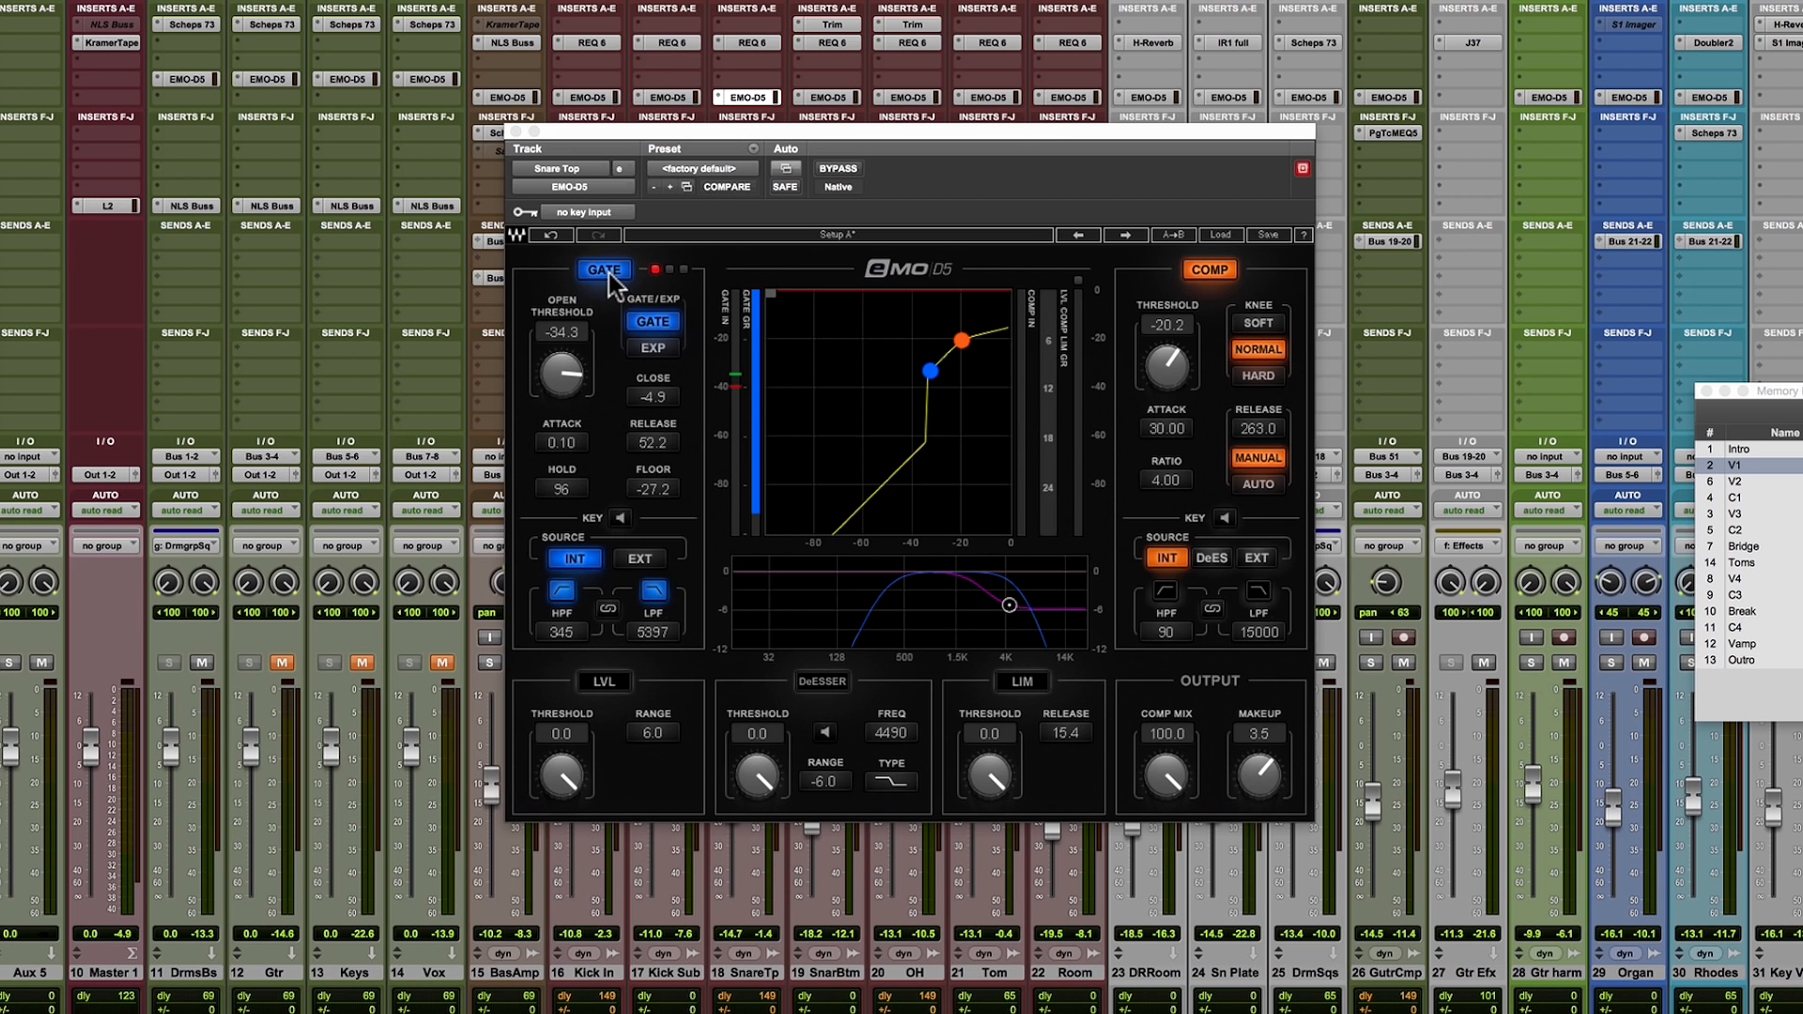
Try expander mode on the Snare Top EMO-D5, return to gate mode, and toggle the gate section off and on.
{"action": "left_click", "coordinate": [657, 329]}
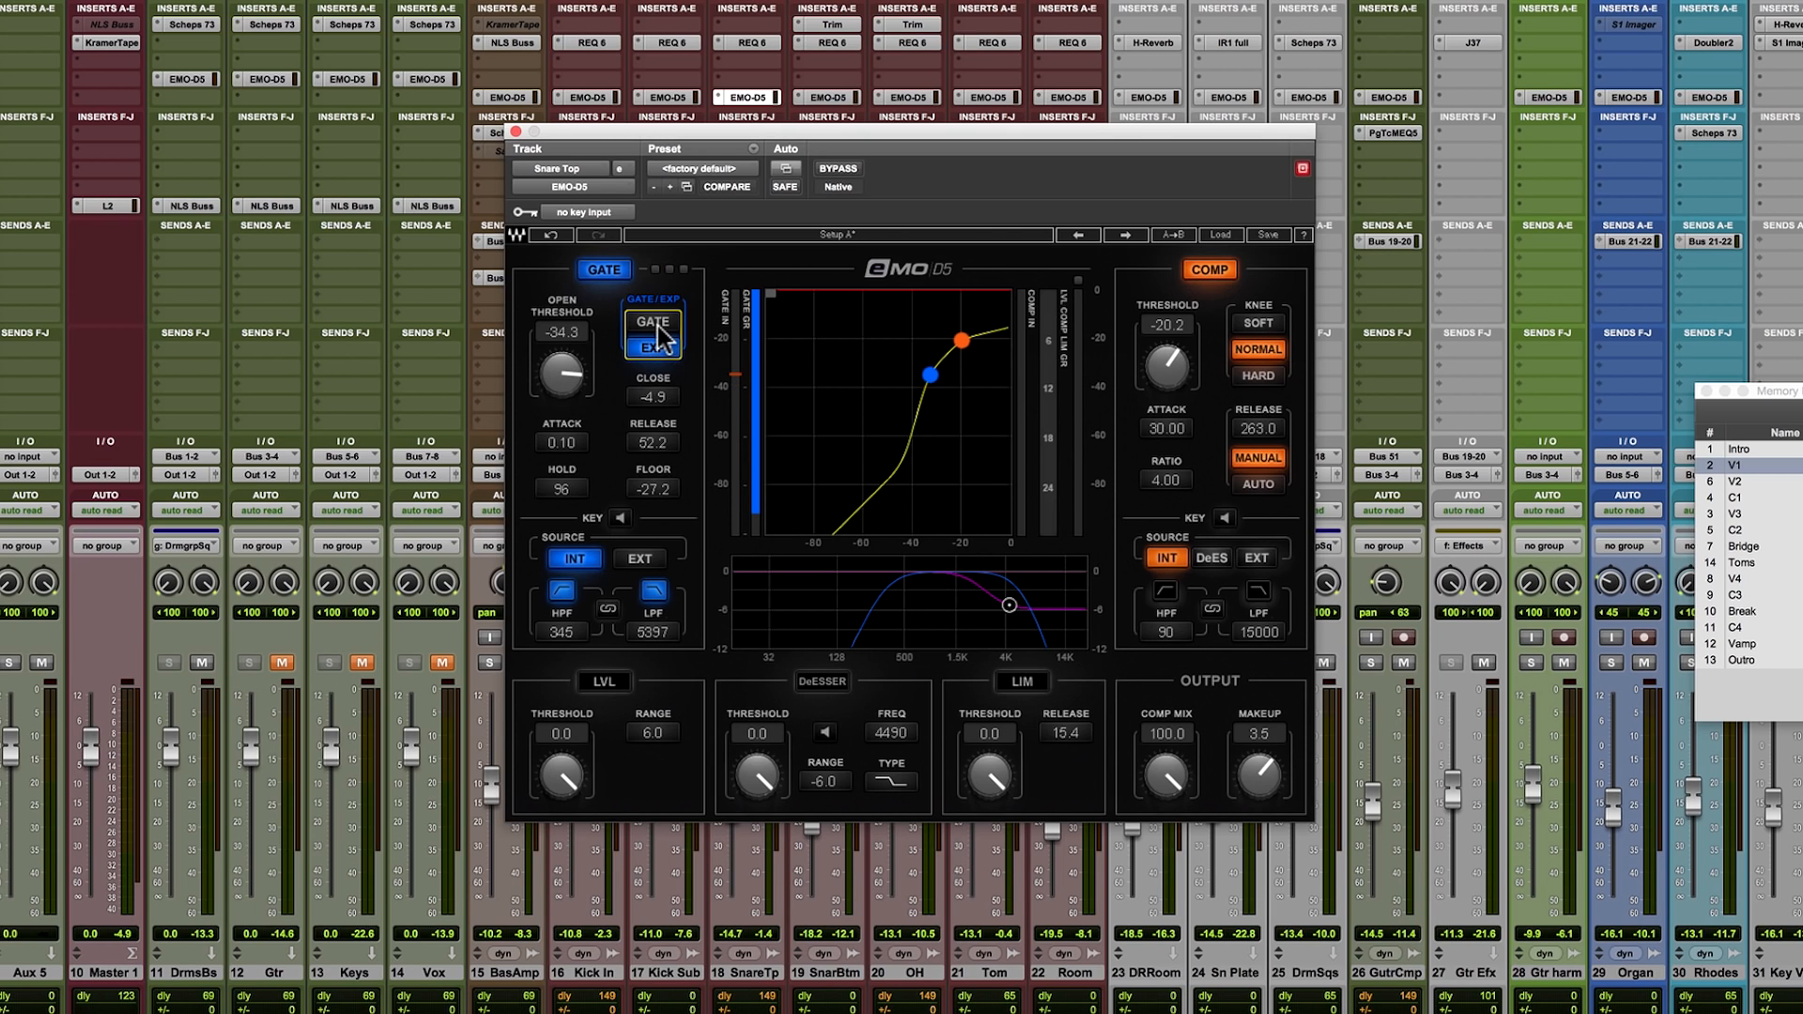
{"action": "left_click", "coordinate": [603, 270]}
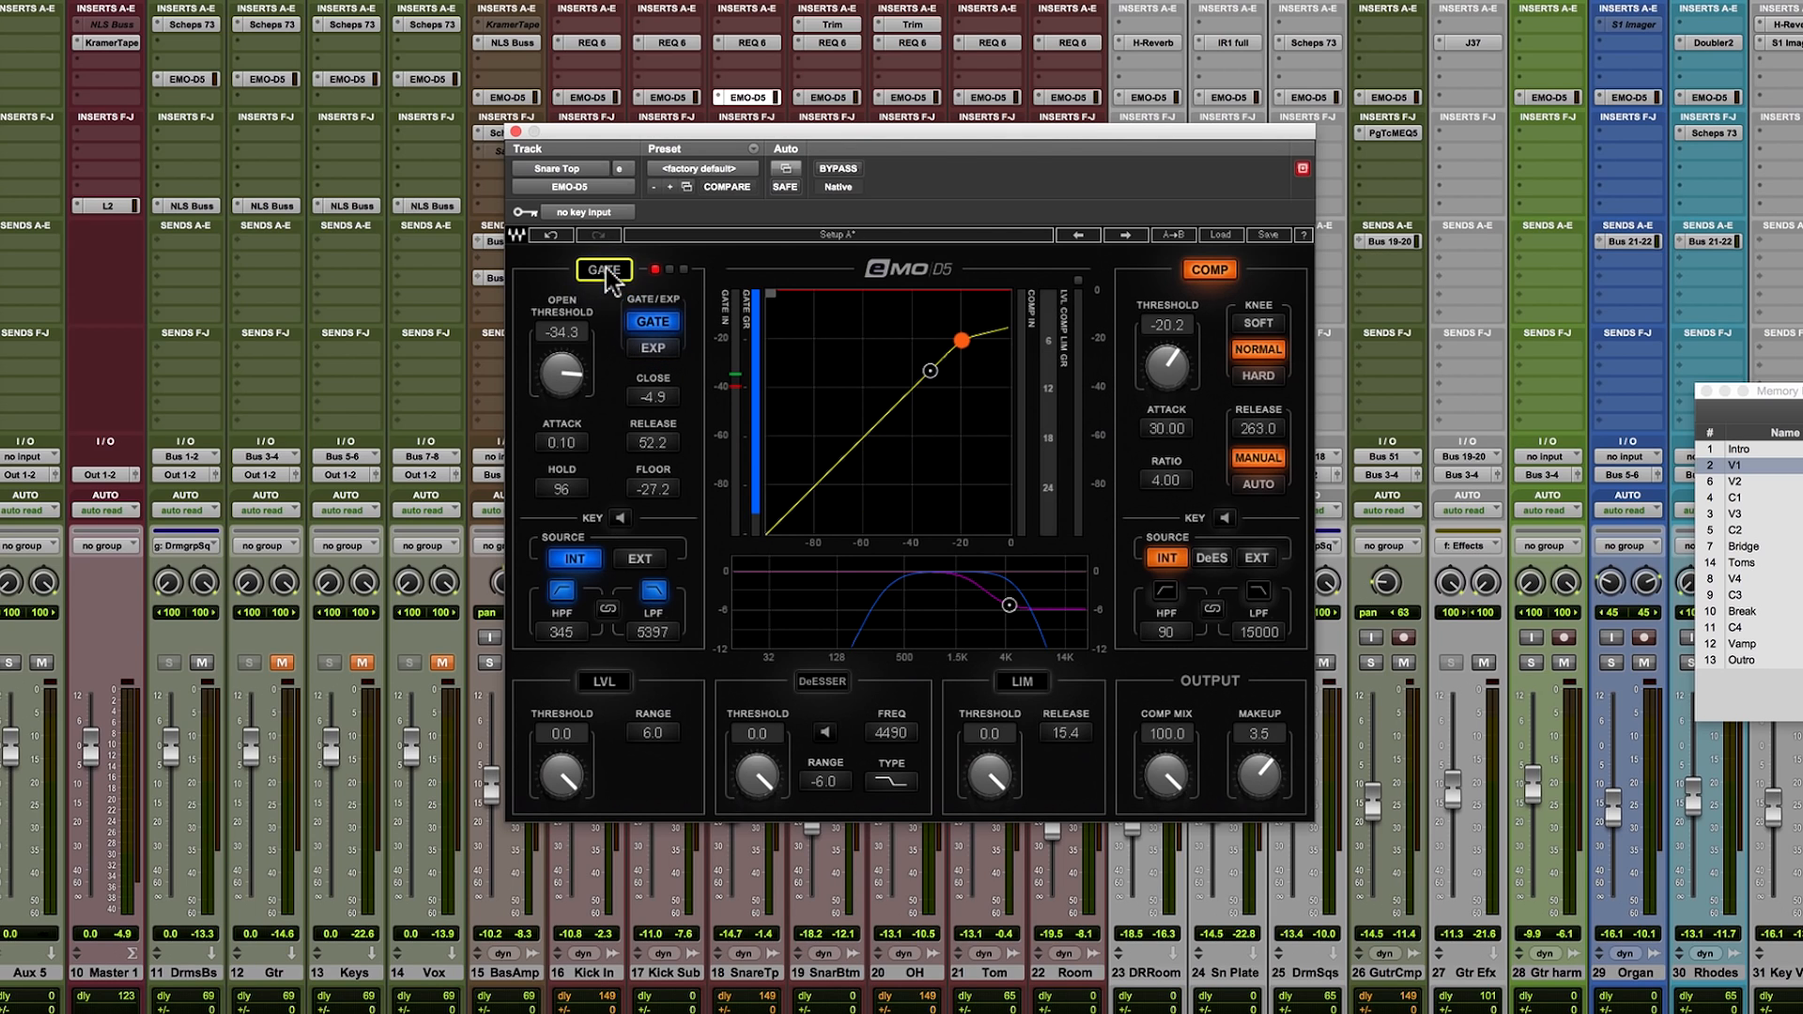
{"action": "left_click", "coordinate": [604, 271]}
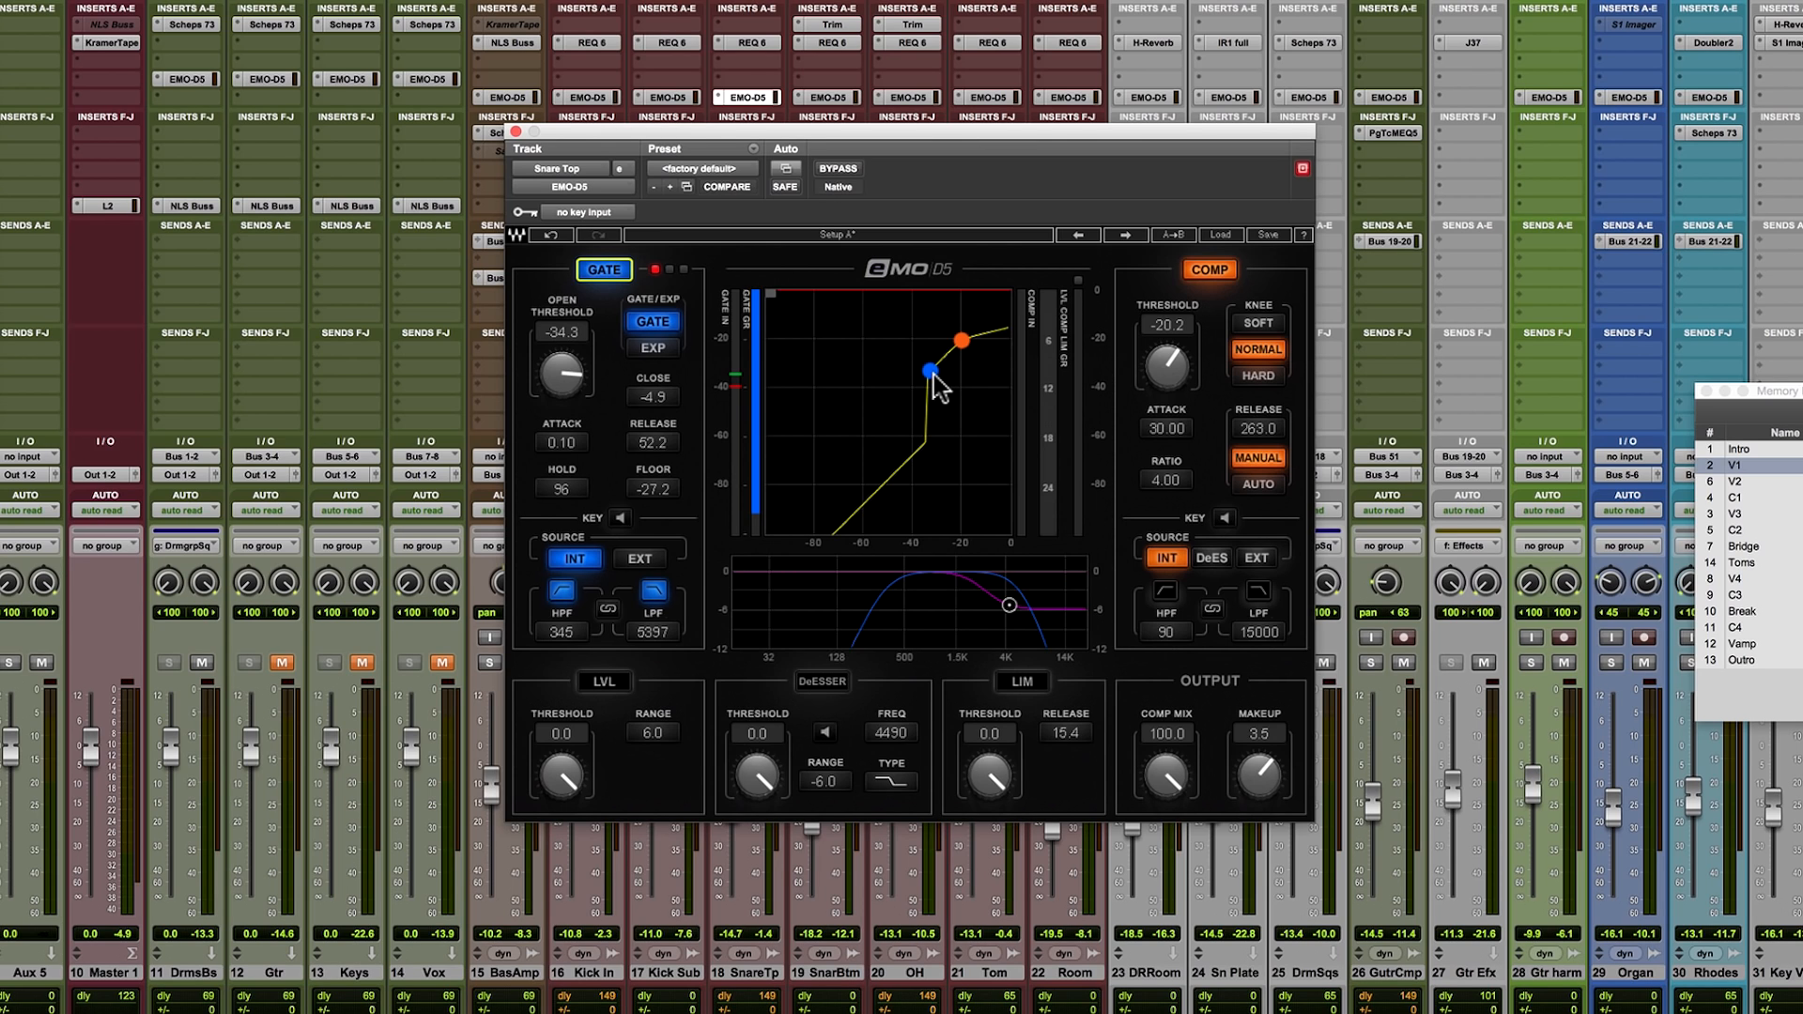
Try a gate open threshold of -32.6 and an attack of 100 on Snare Top, restoring both previous values.
{"action": "left_click_drag", "start_coordinate": [562, 375], "coordinate": [564, 380]}
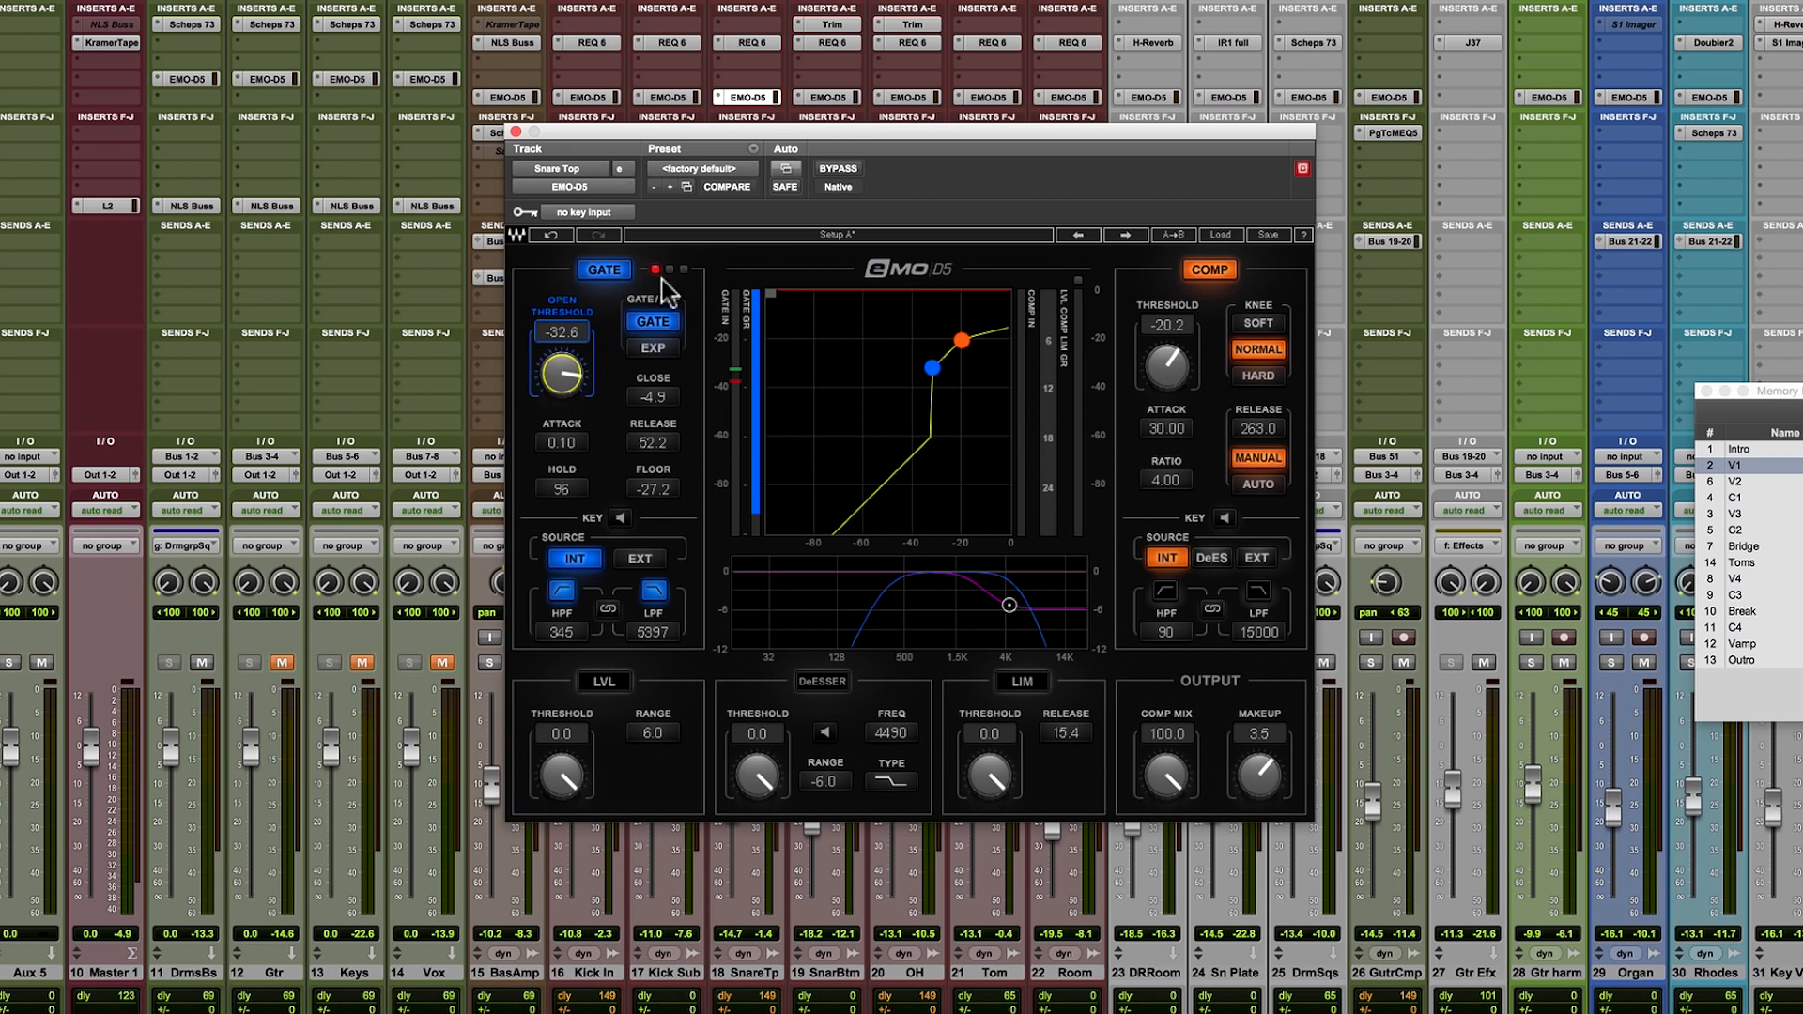
{"action": "left_click", "coordinate": [549, 234]}
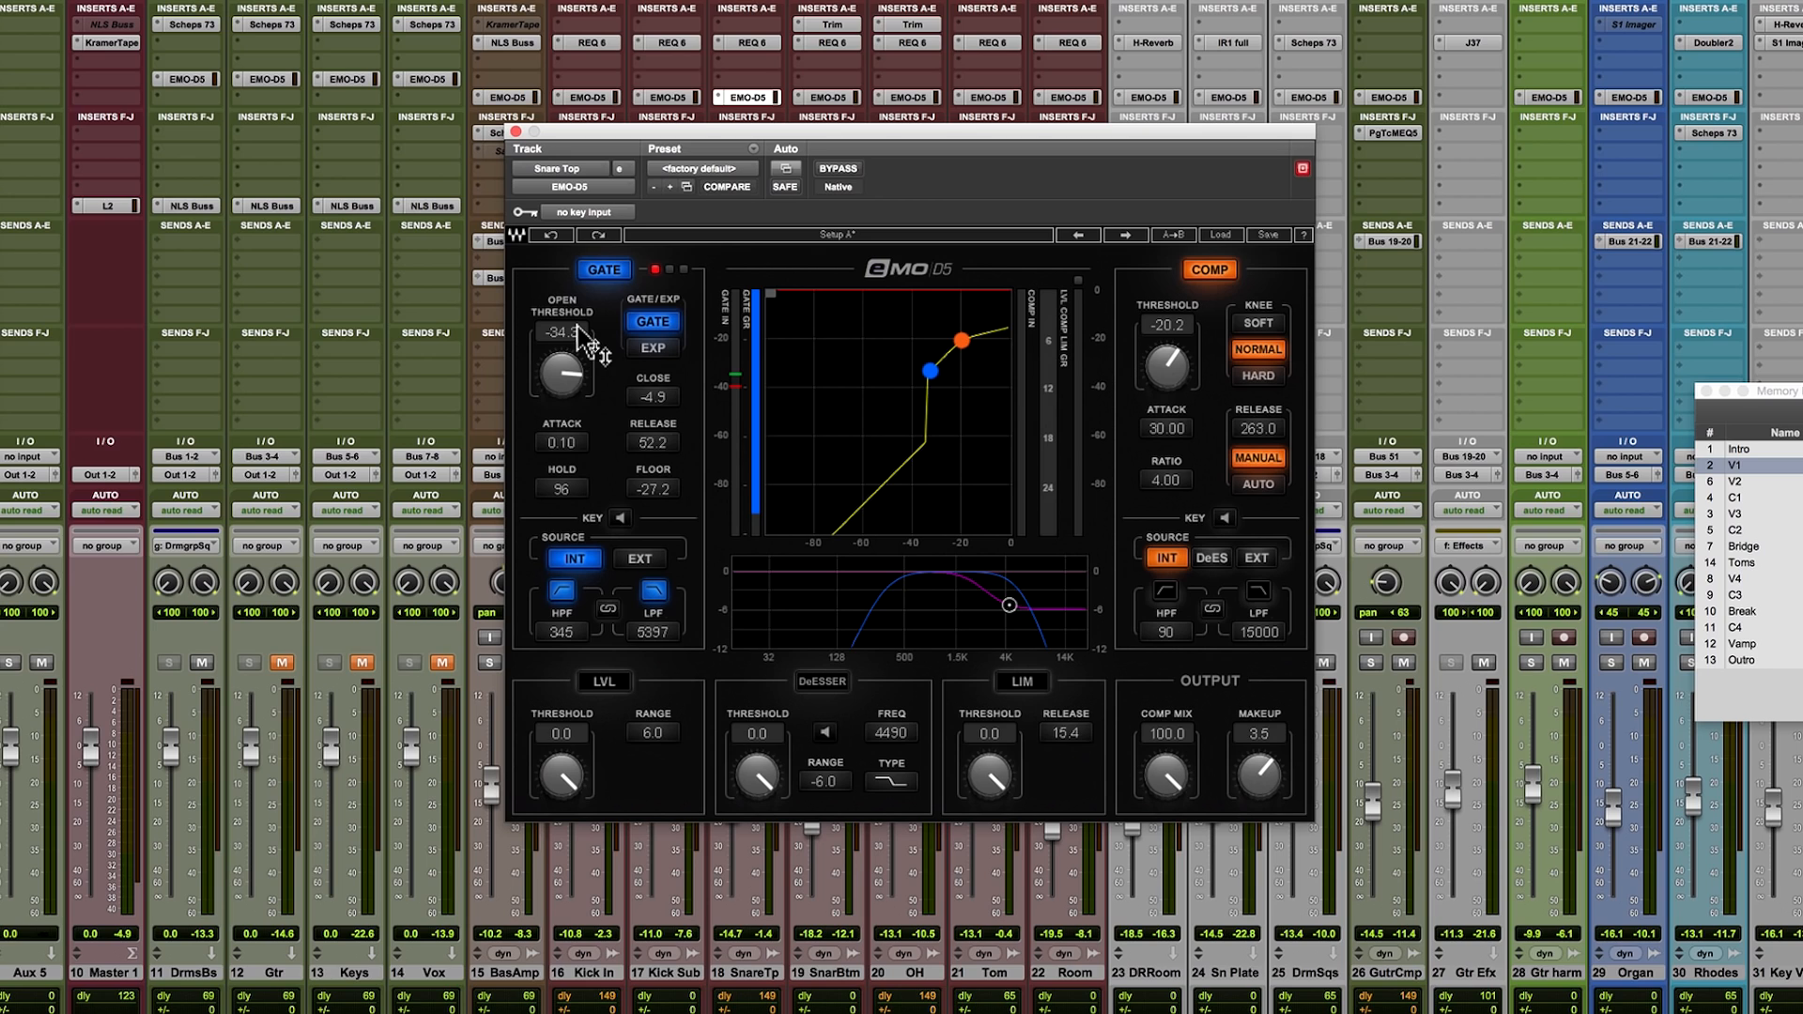
{"action": "left_click", "coordinate": [569, 443]}
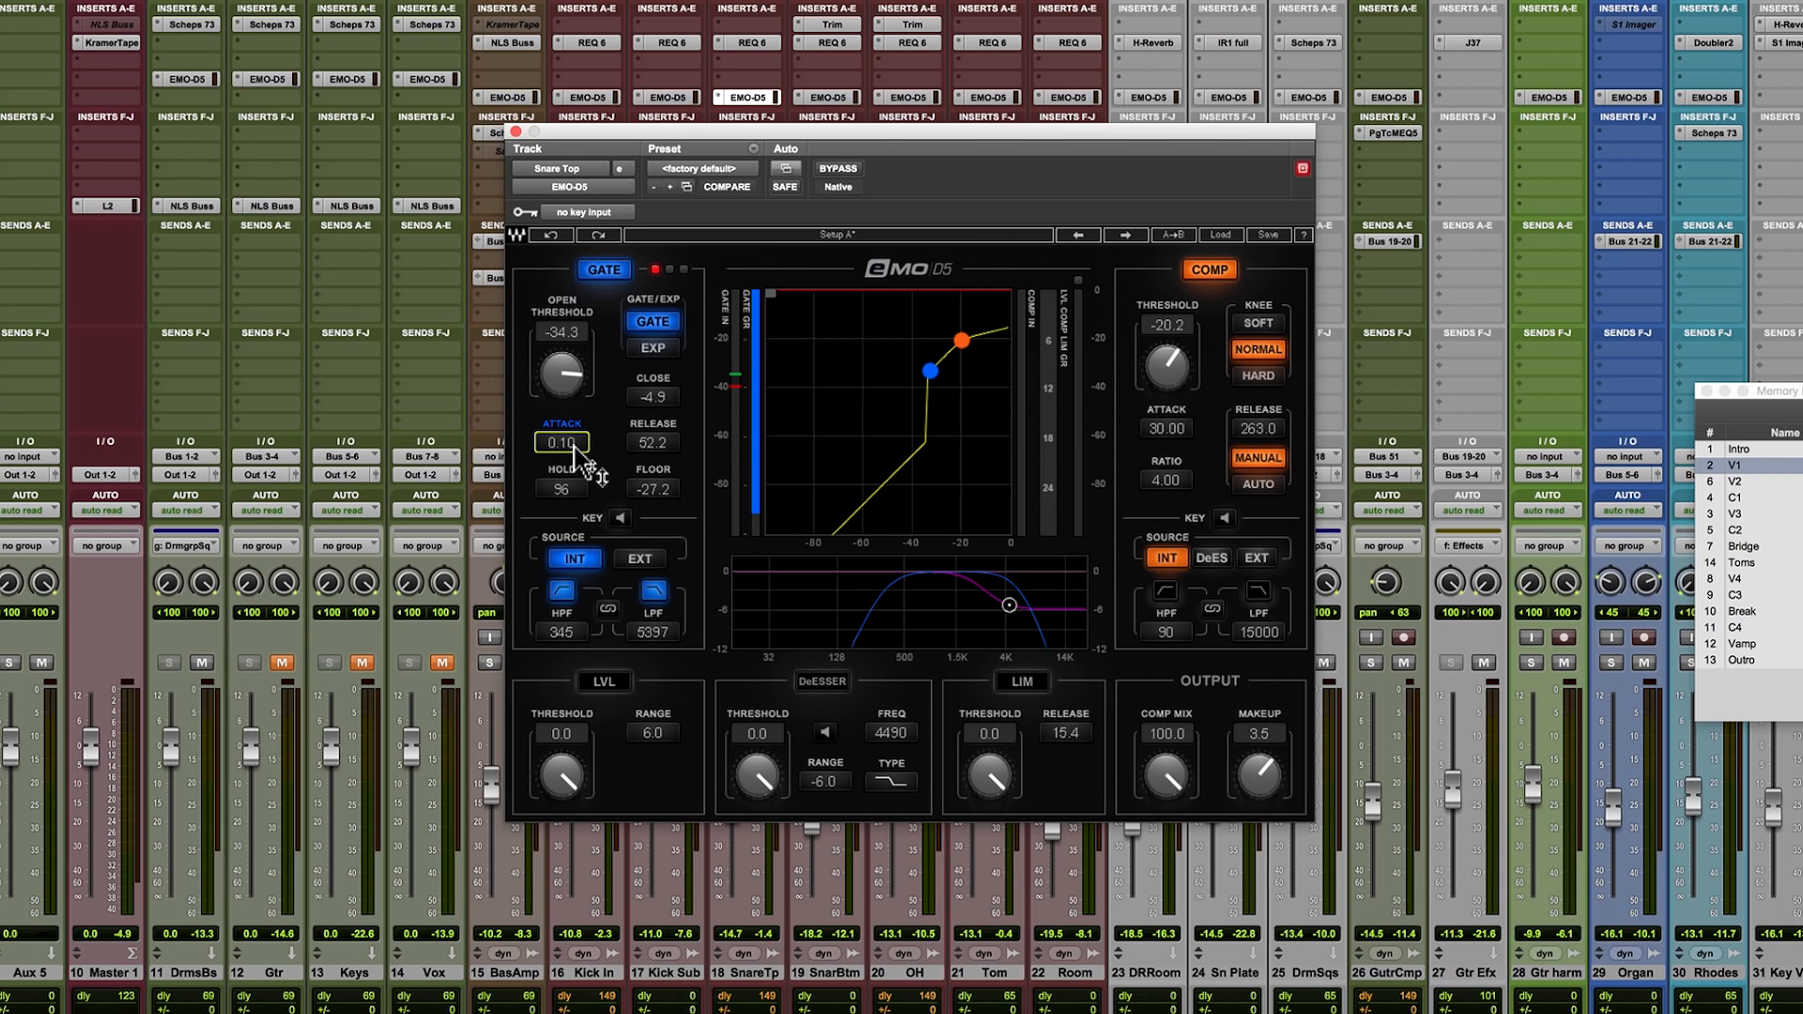
{"action": "type", "text": "100"}
{"action": "key", "text": "Return"}
{"action": "left_click_drag", "start_coordinate": [573, 445], "coordinate": [574, 582]}
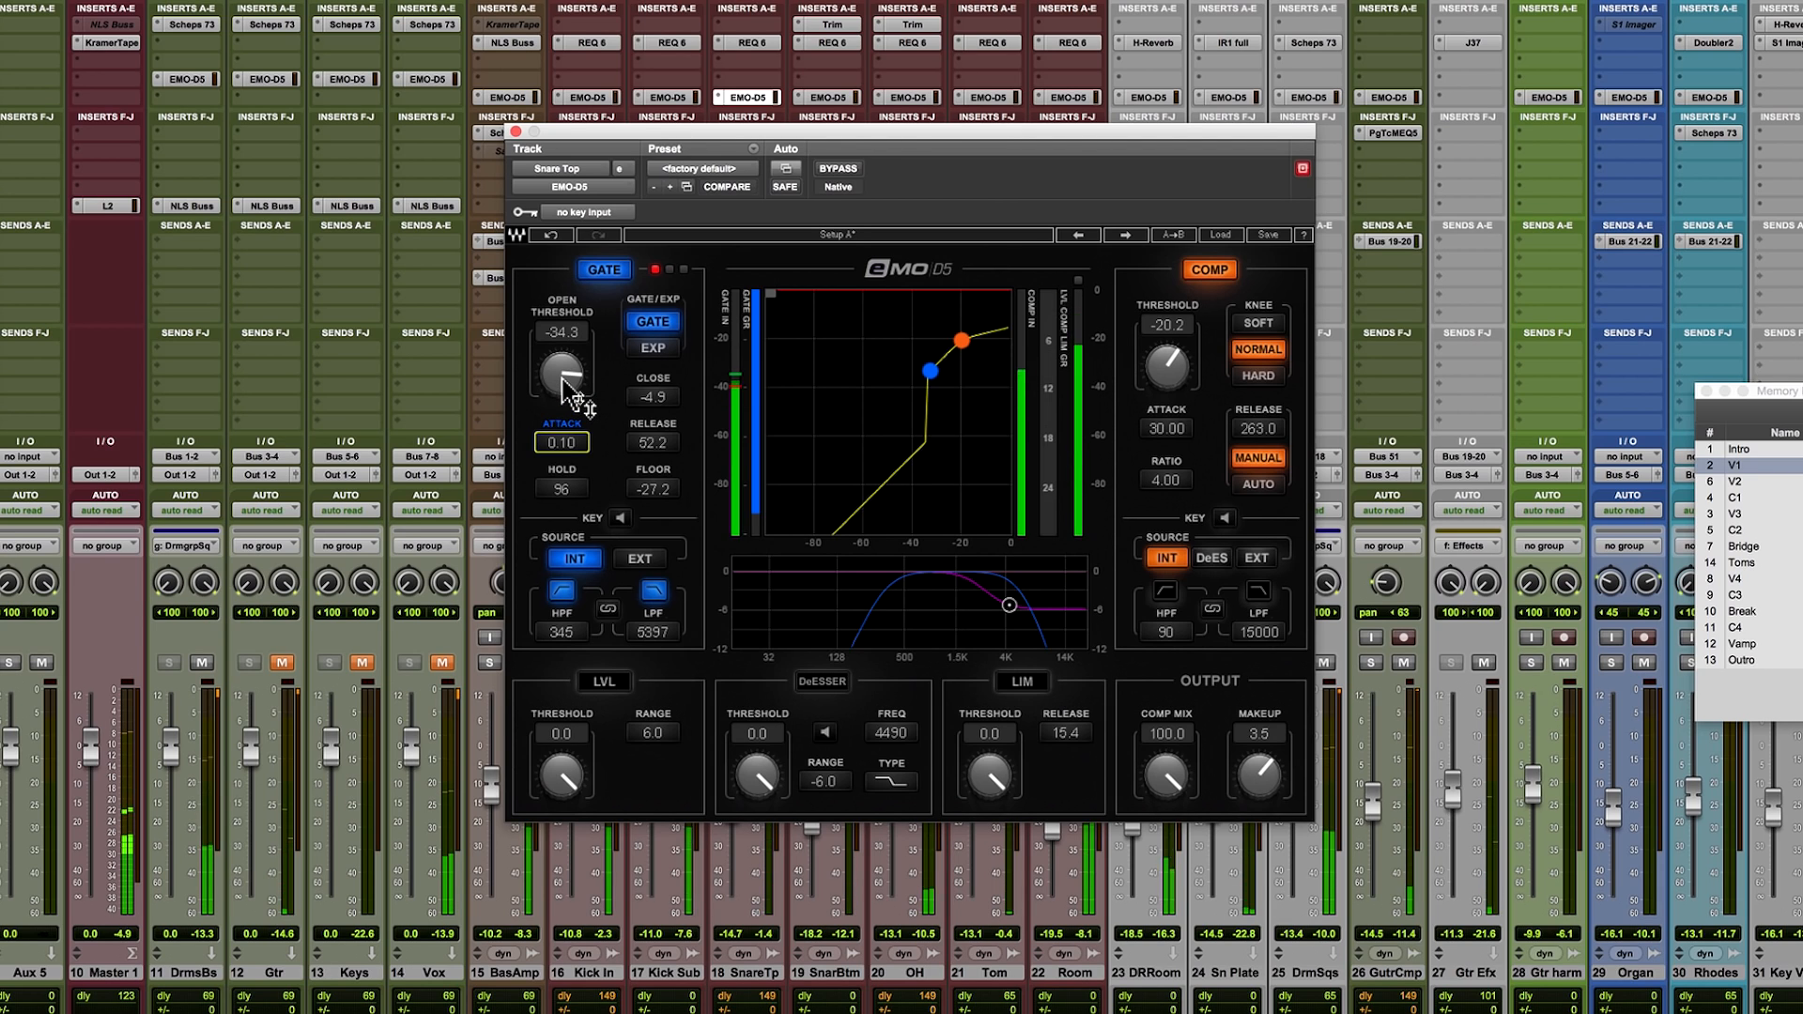
Solo the SnareTp track while trying a gate open threshold of -40.6, and undo the threshold change.
{"action": "mouse_move", "coordinate": [568, 380]}
{"action": "left_mouse_down"}
{"action": "mouse_move", "coordinate": [568, 437]}
{"action": "mouse_move", "coordinate": [568, 408]}
{"action": "left_mouse_up"}
{"action": "scroll", "coordinate": [364, 411], "scroll_direction": "right", "scroll_amount": 5}
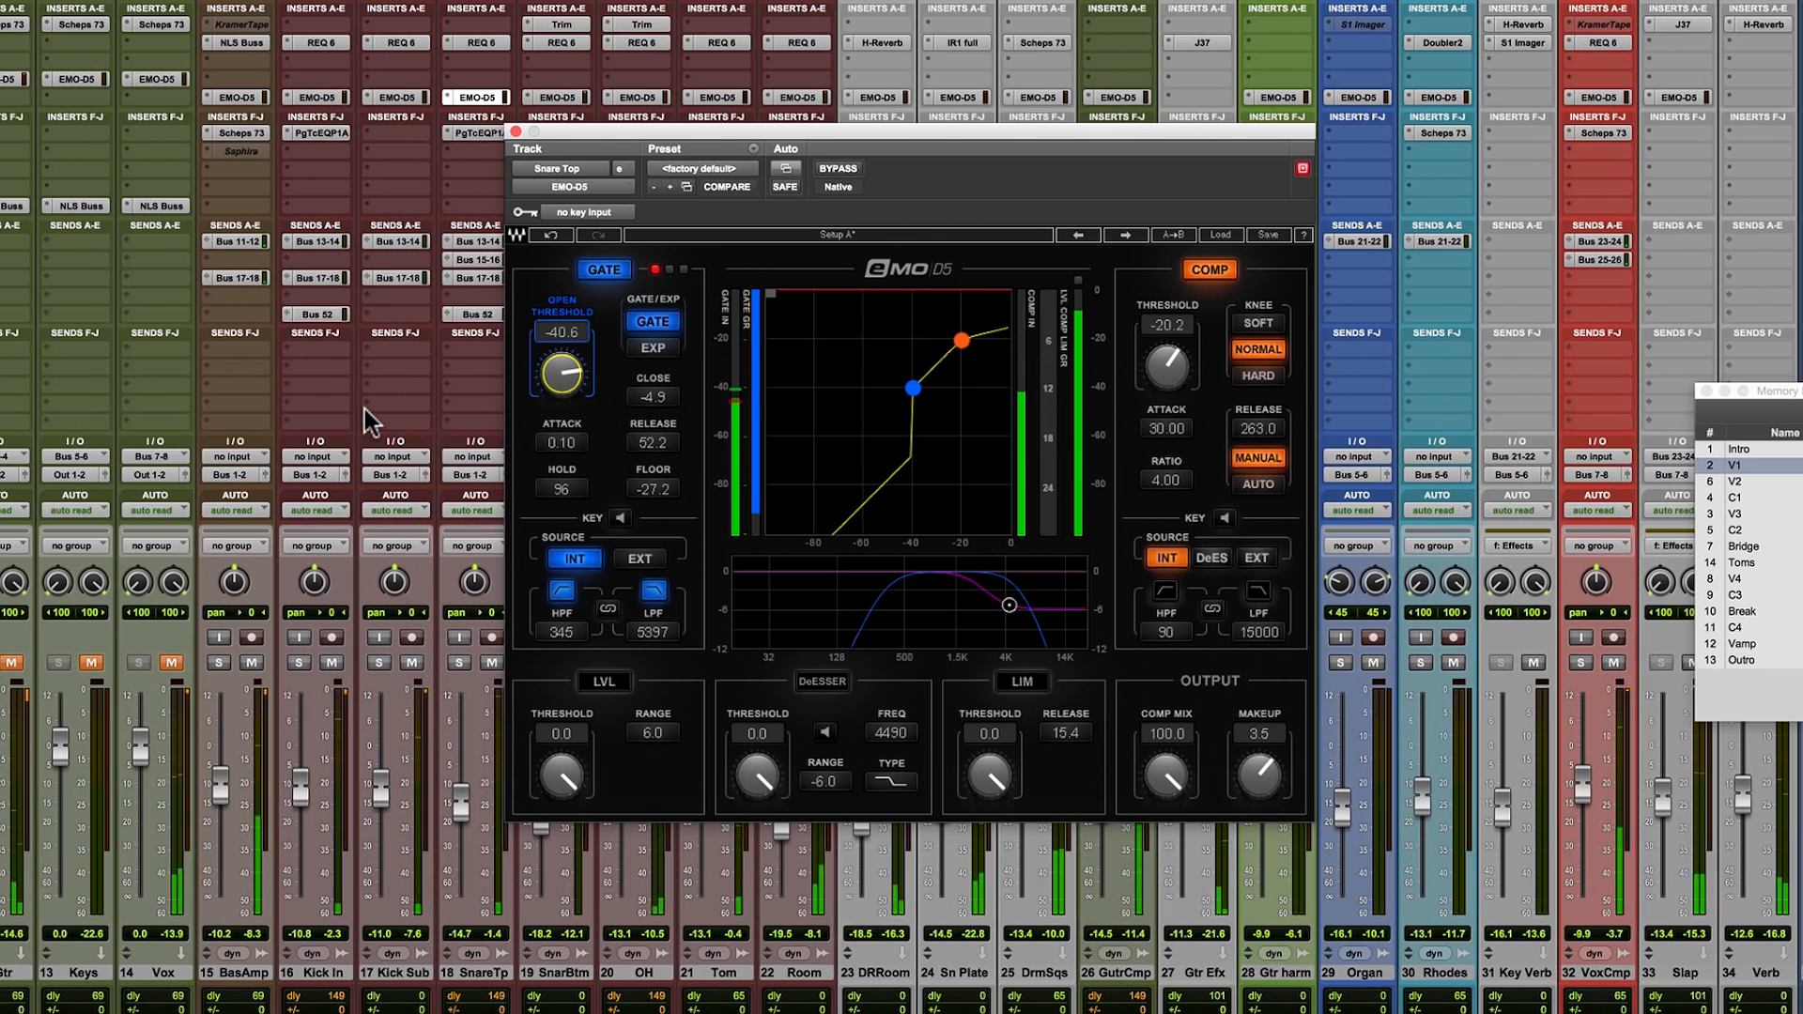
{"action": "left_click", "coordinate": [368, 663]}
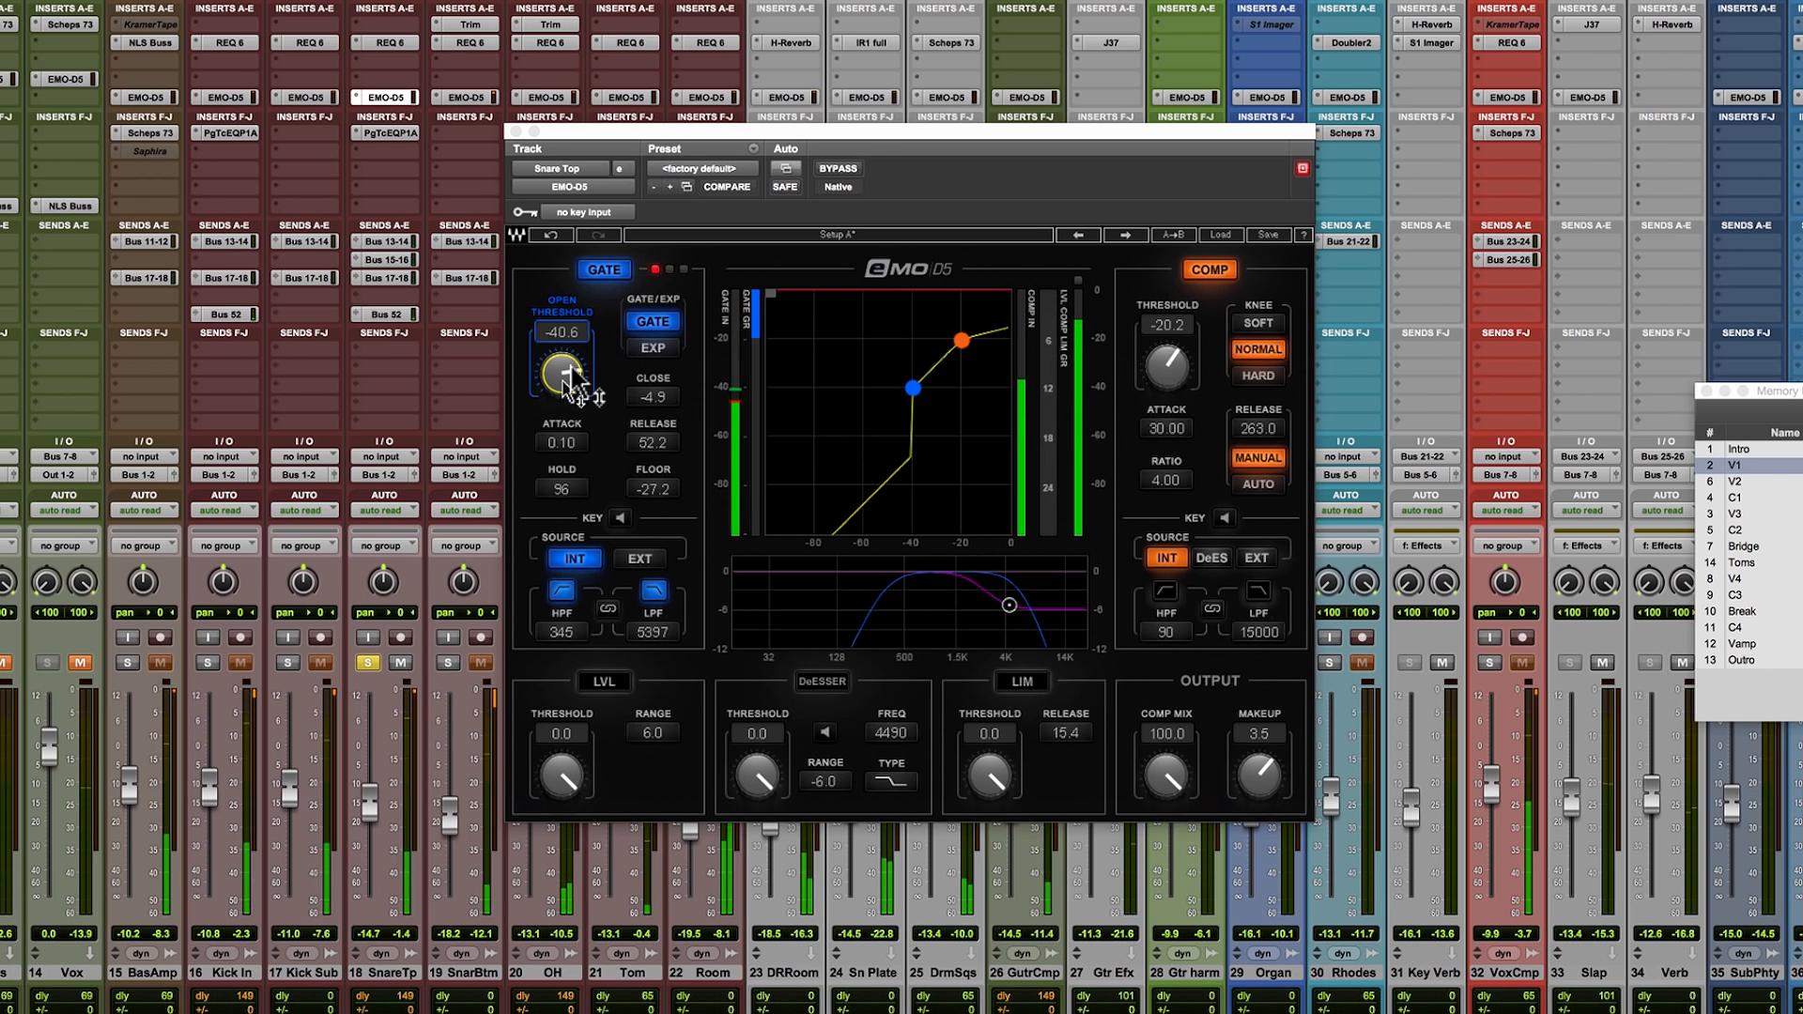
{"action": "left_click", "coordinate": [545, 236]}
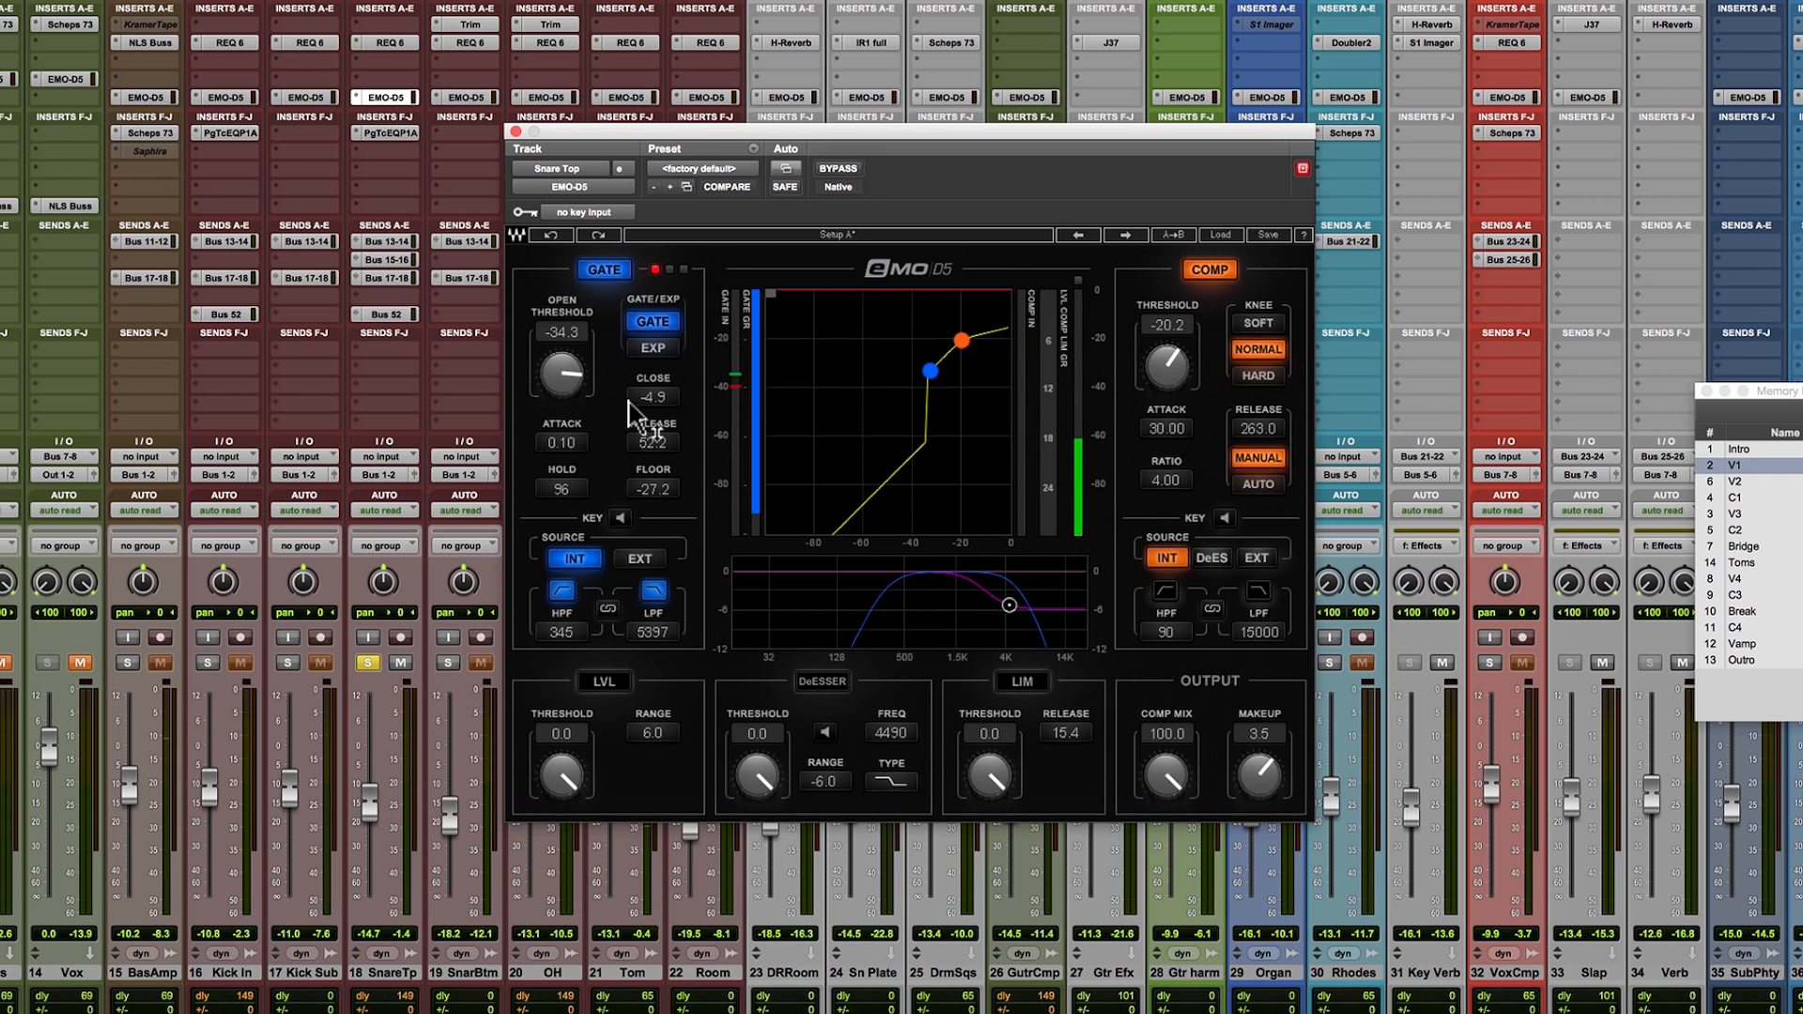
Try a gate close value of -10.2 with an open threshold of -42.9 on Snare Top, and undo both changes.
{"action": "left_click_drag", "start_coordinate": [649, 402], "coordinate": [576, 417]}
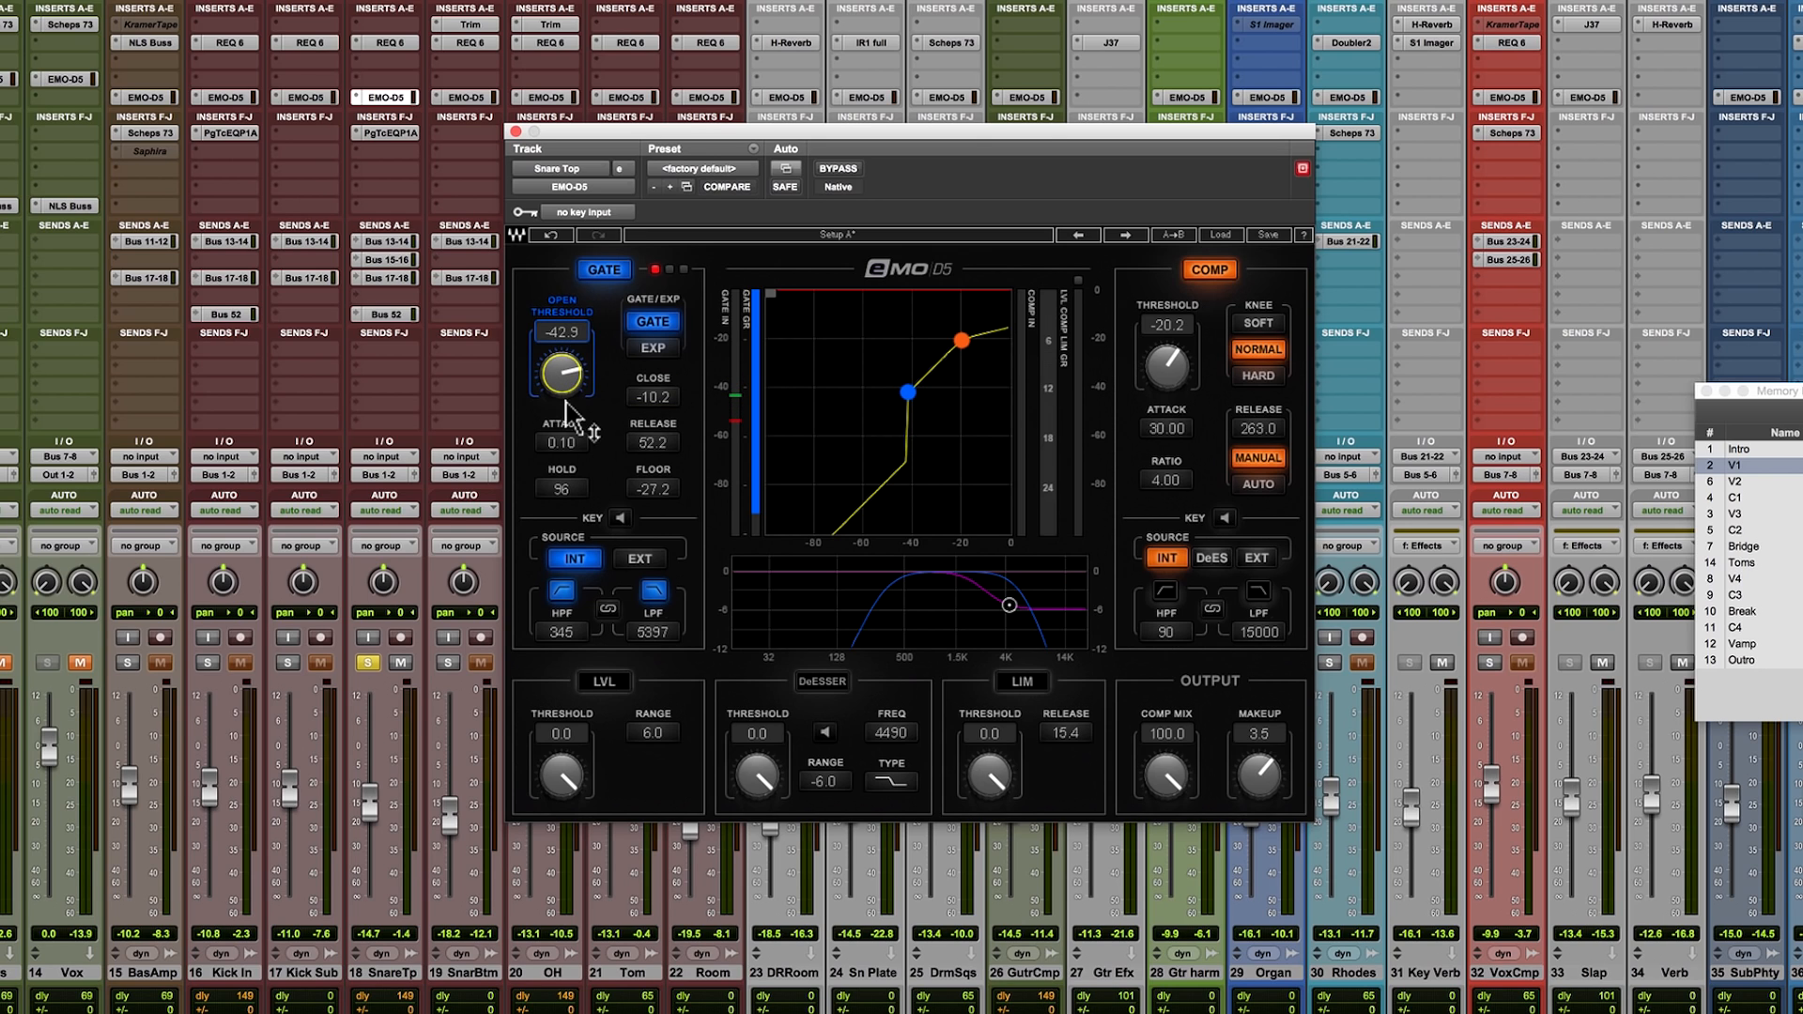
{"action": "left_click", "coordinate": [552, 235]}
{"action": "left_click", "coordinate": [553, 235]}
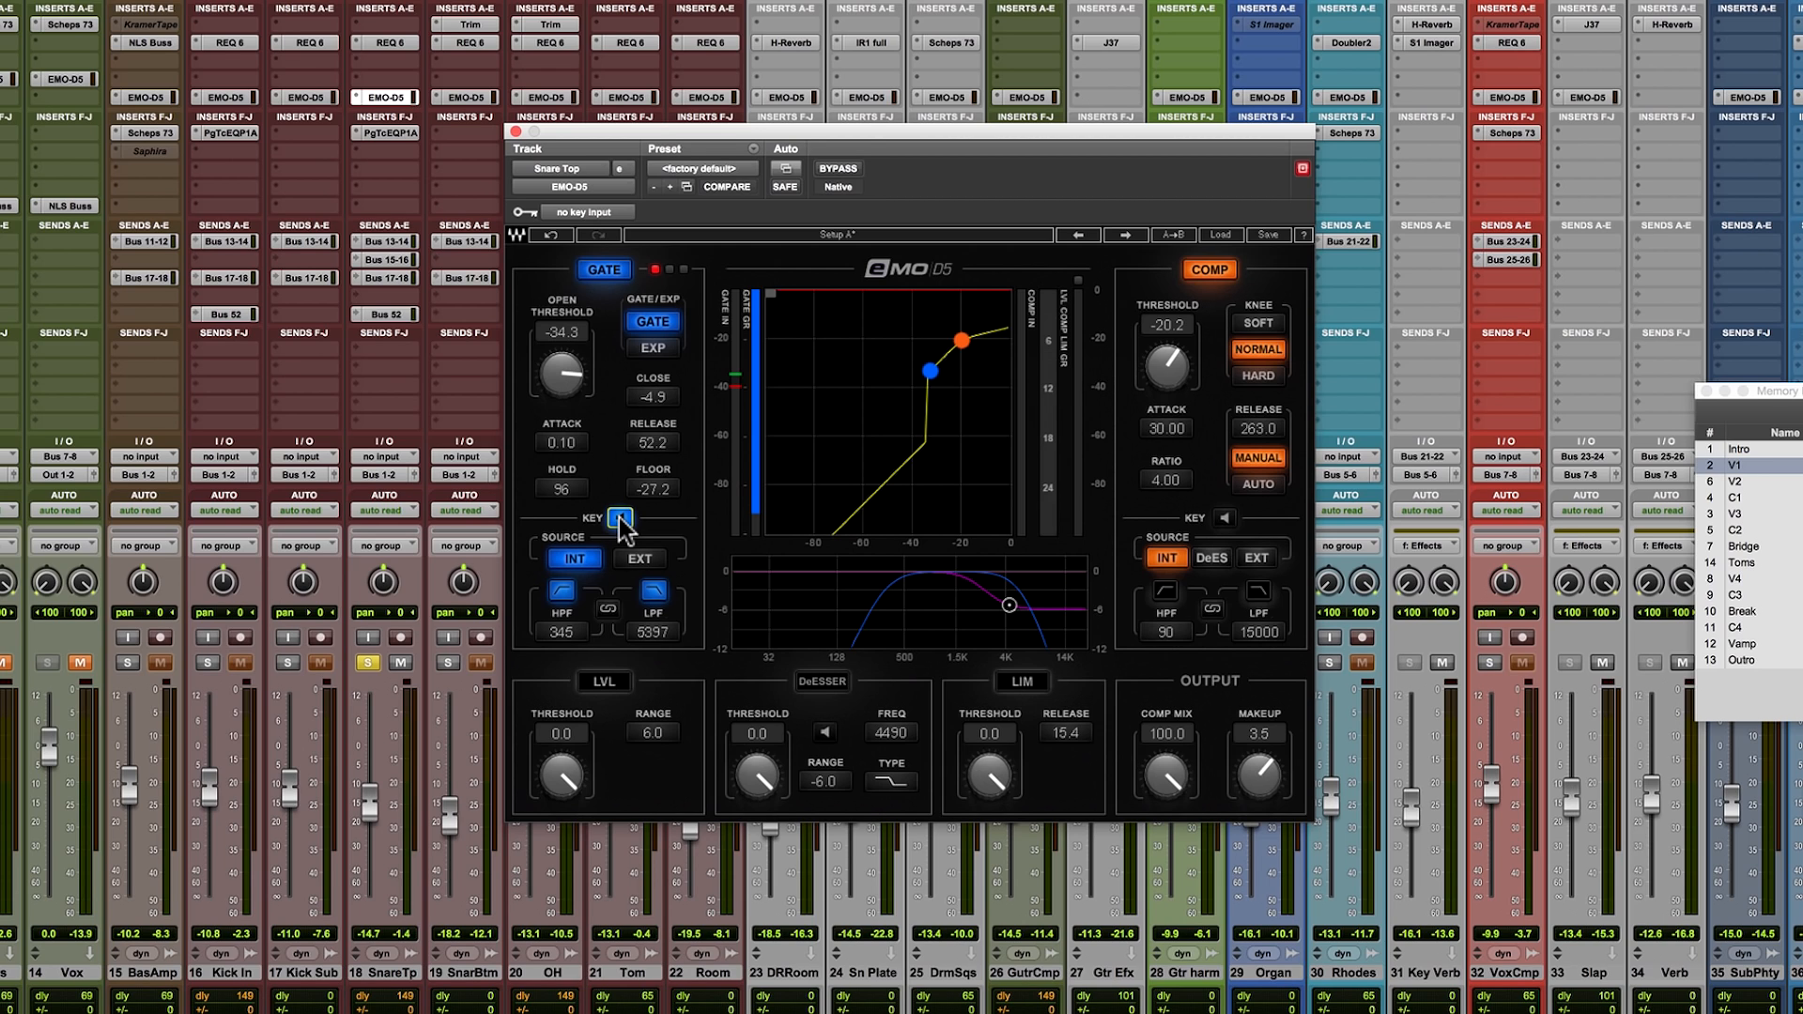
Lower the Snare Top gate key's low-pass filter to 3249 while monitoring the key signal, and set the open threshold to -35.2.
{"action": "key", "text": "space"}
{"action": "left_click_drag", "start_coordinate": [663, 634], "coordinate": [663, 713]}
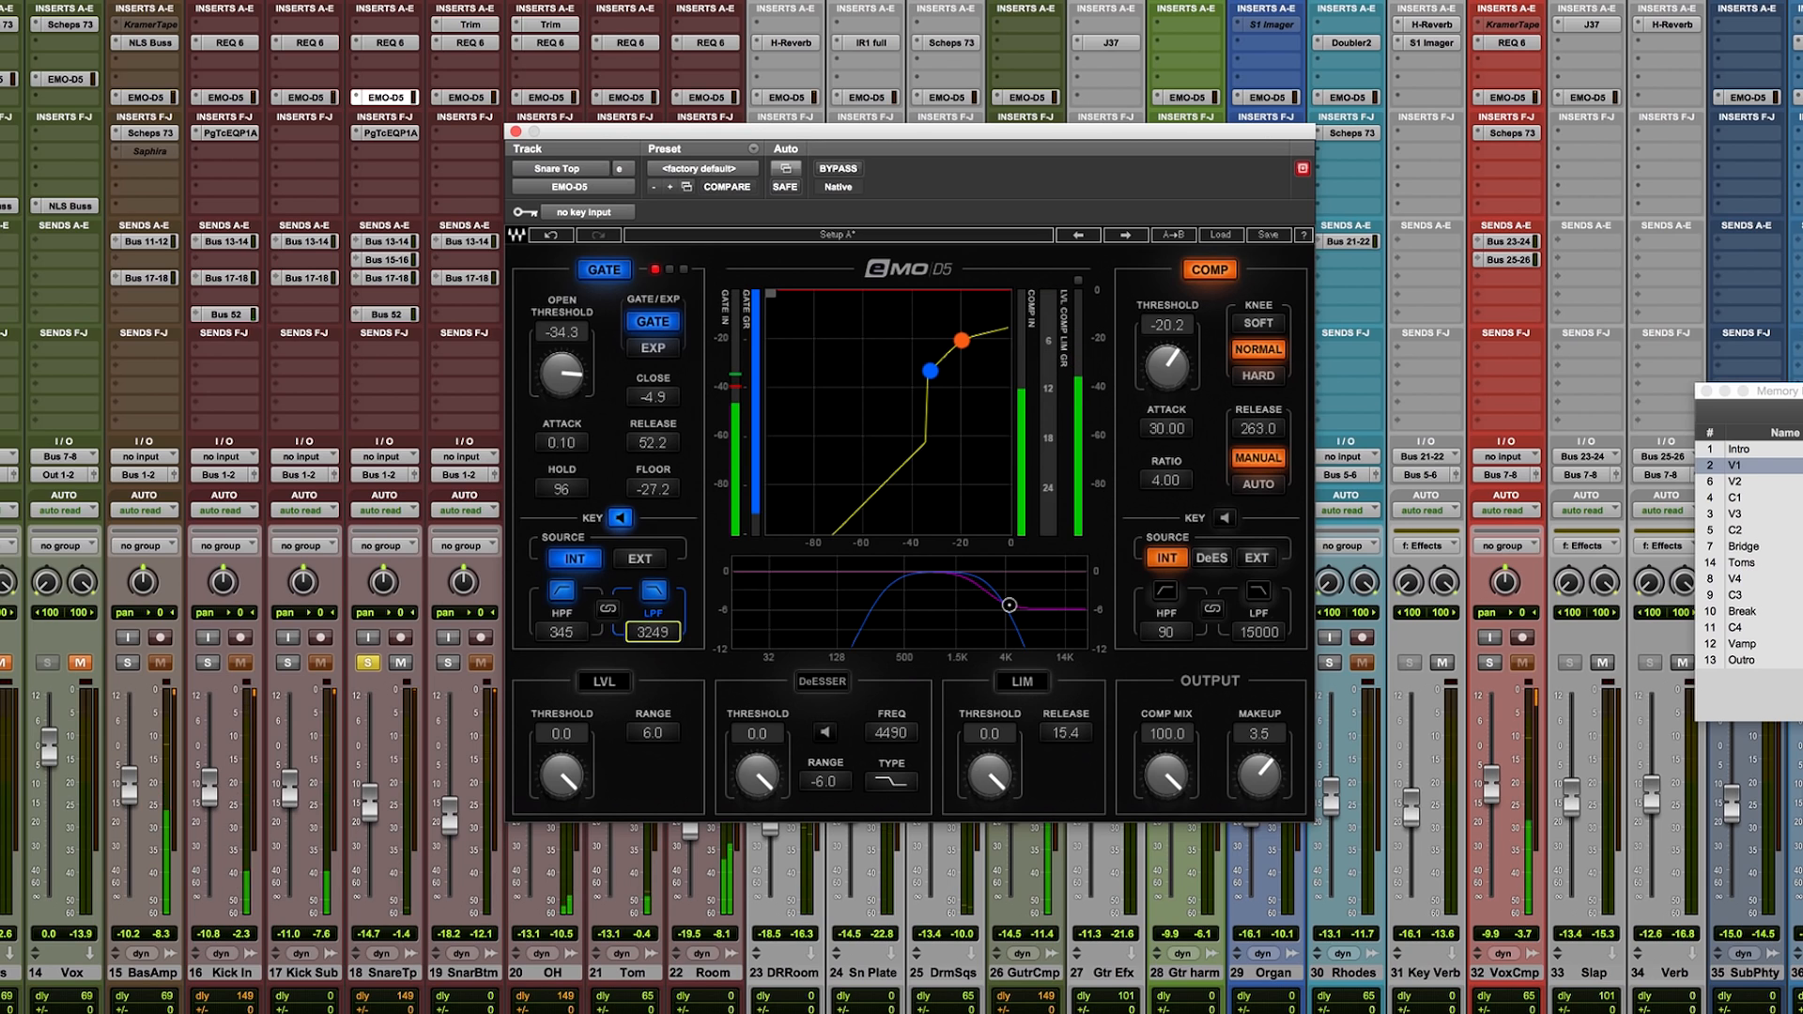
{"action": "left_click_drag", "start_coordinate": [662, 713], "coordinate": [661, 632]}
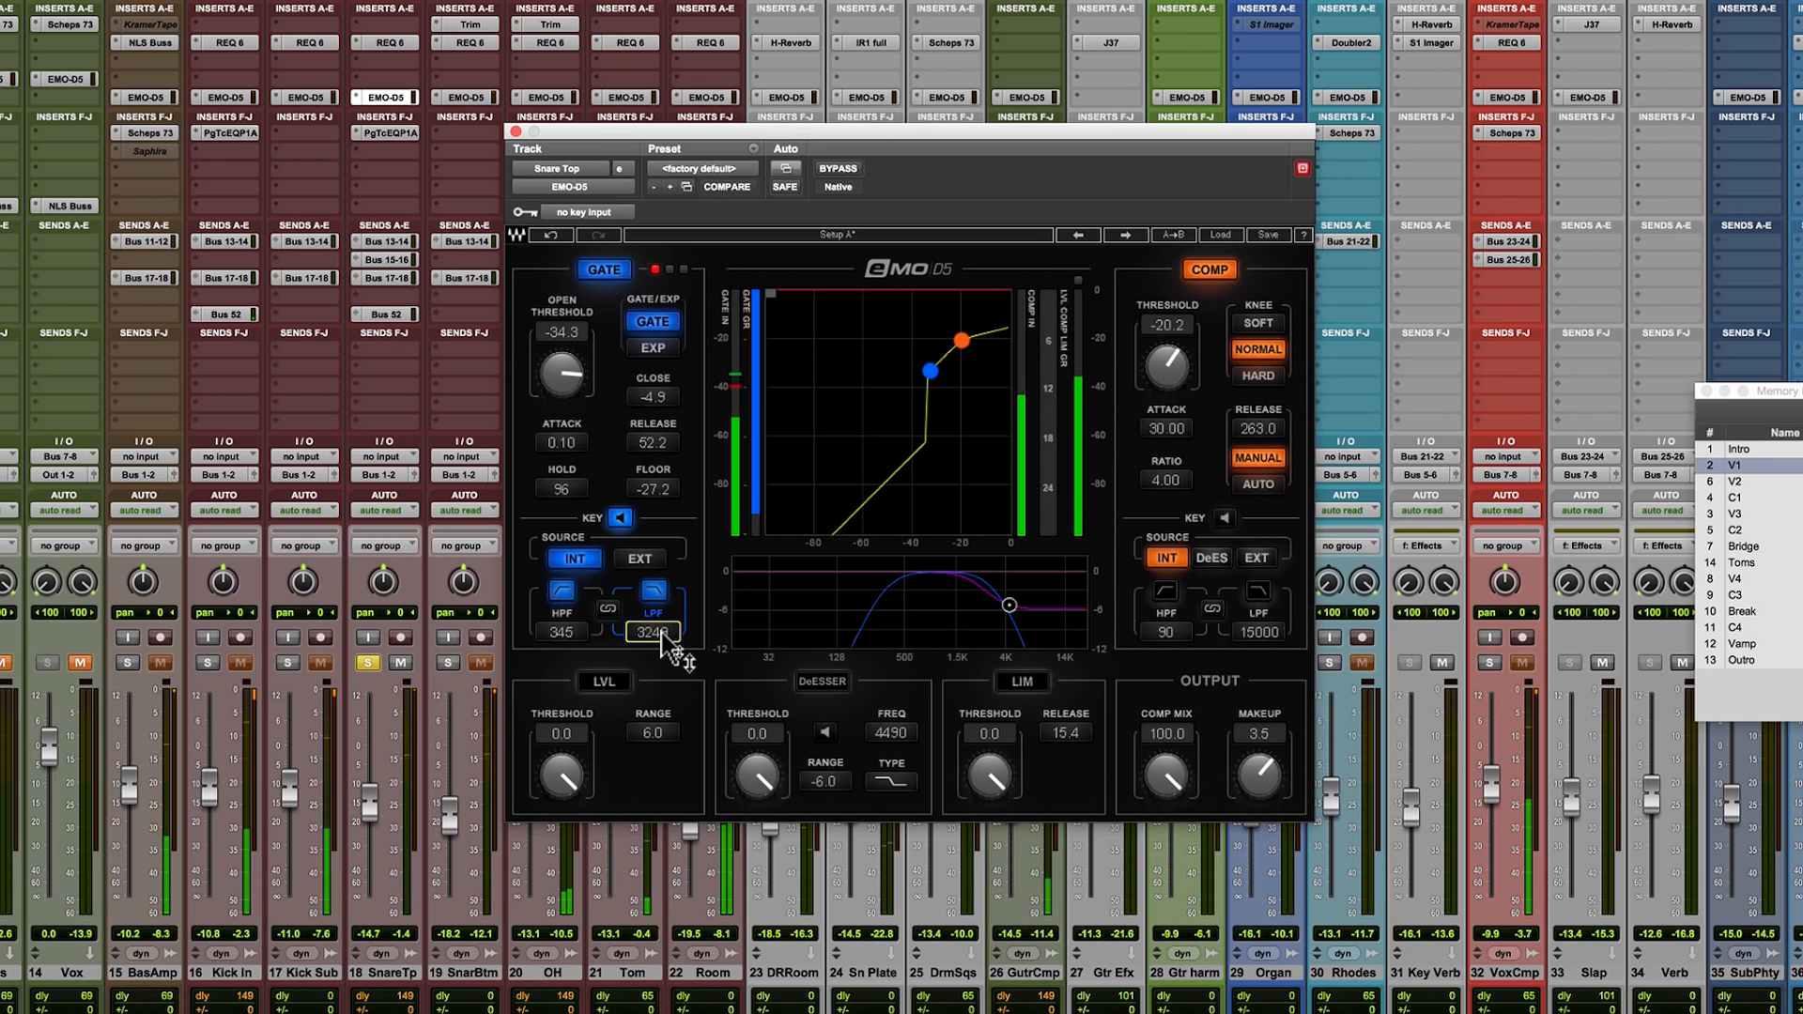
{"action": "left_click", "coordinate": [621, 520]}
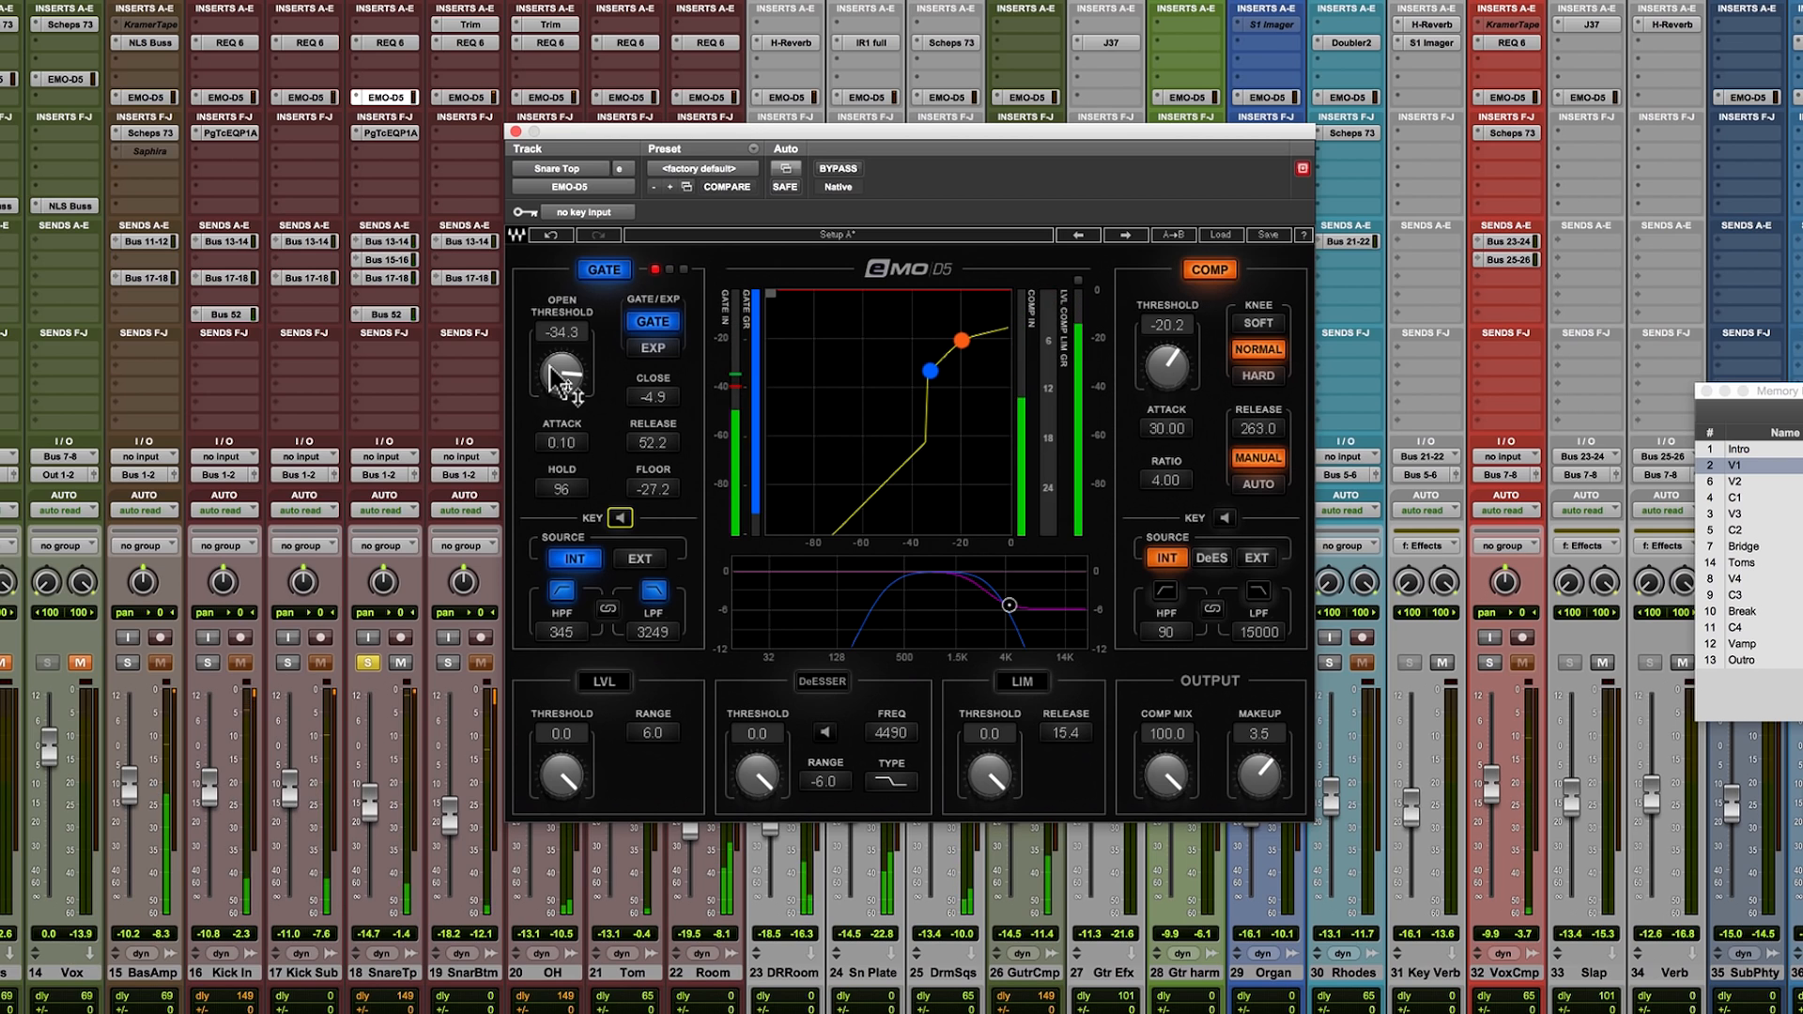
{"action": "left_click_drag", "start_coordinate": [550, 368], "coordinate": [550, 377]}
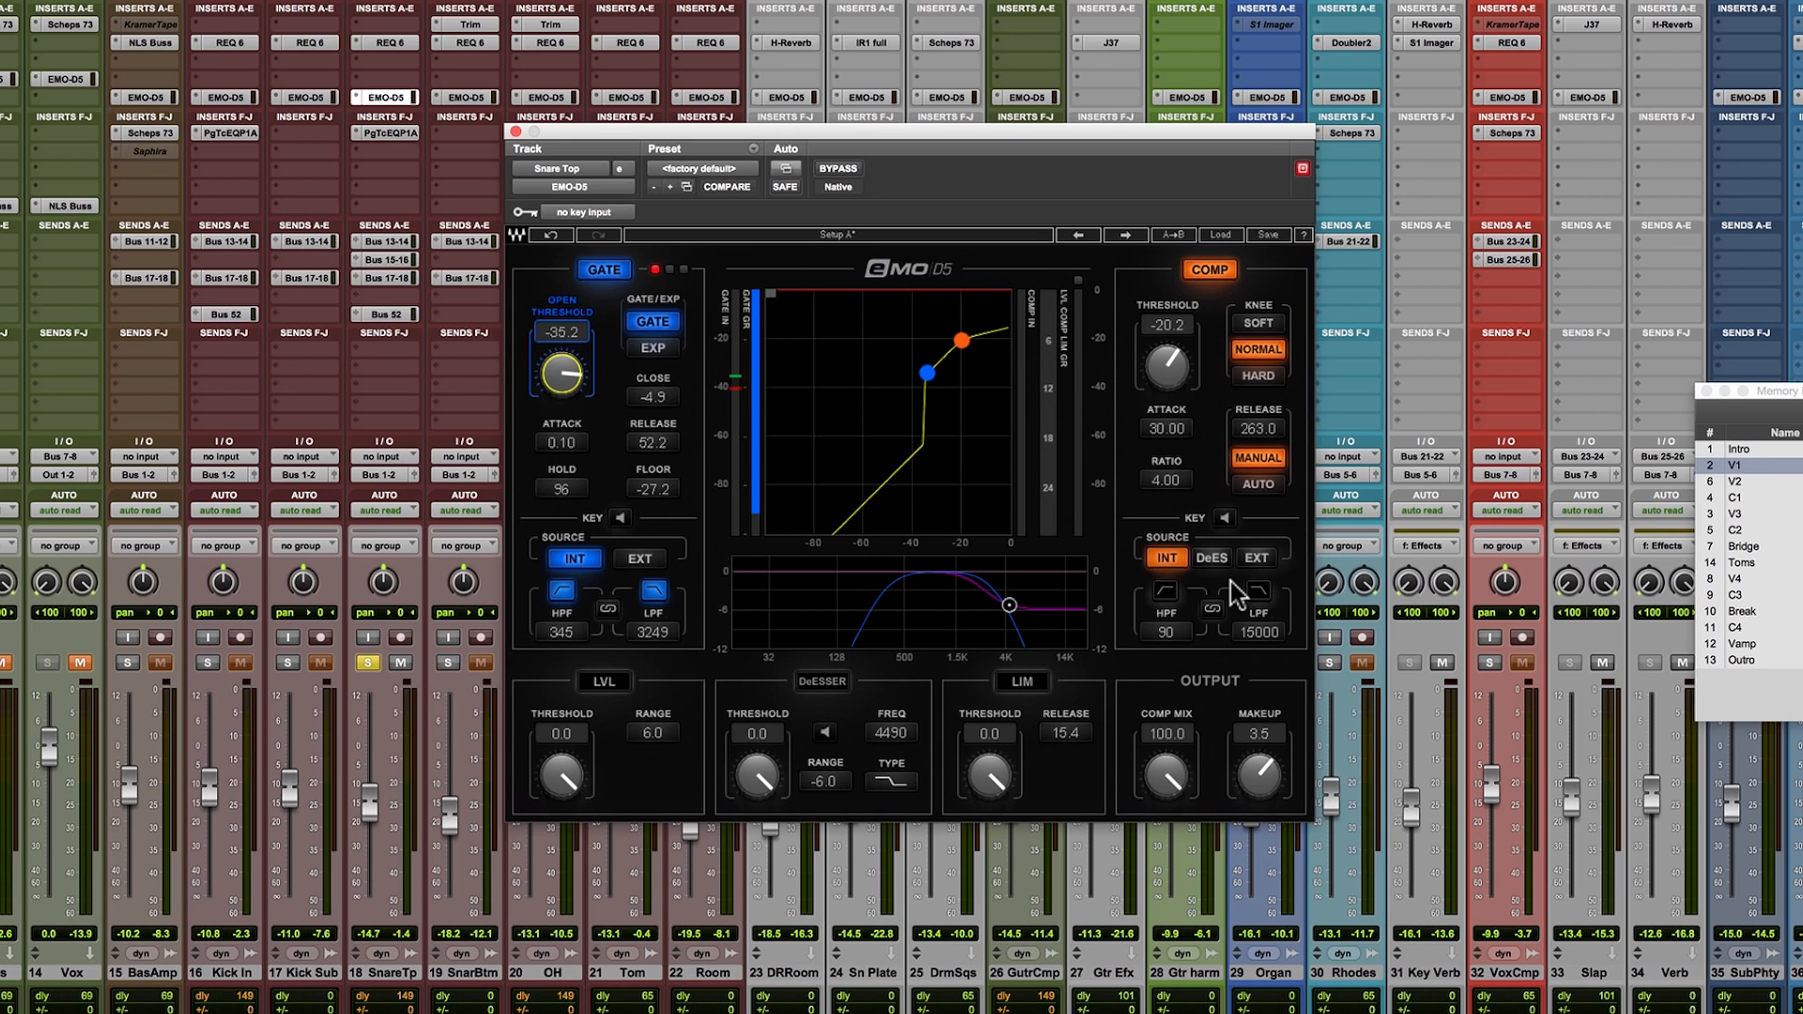
Review the EMO-D5 settings on the Snare Bottom and Kick In tracks and return to Snare Top.
{"action": "left_click", "coordinate": [458, 92]}
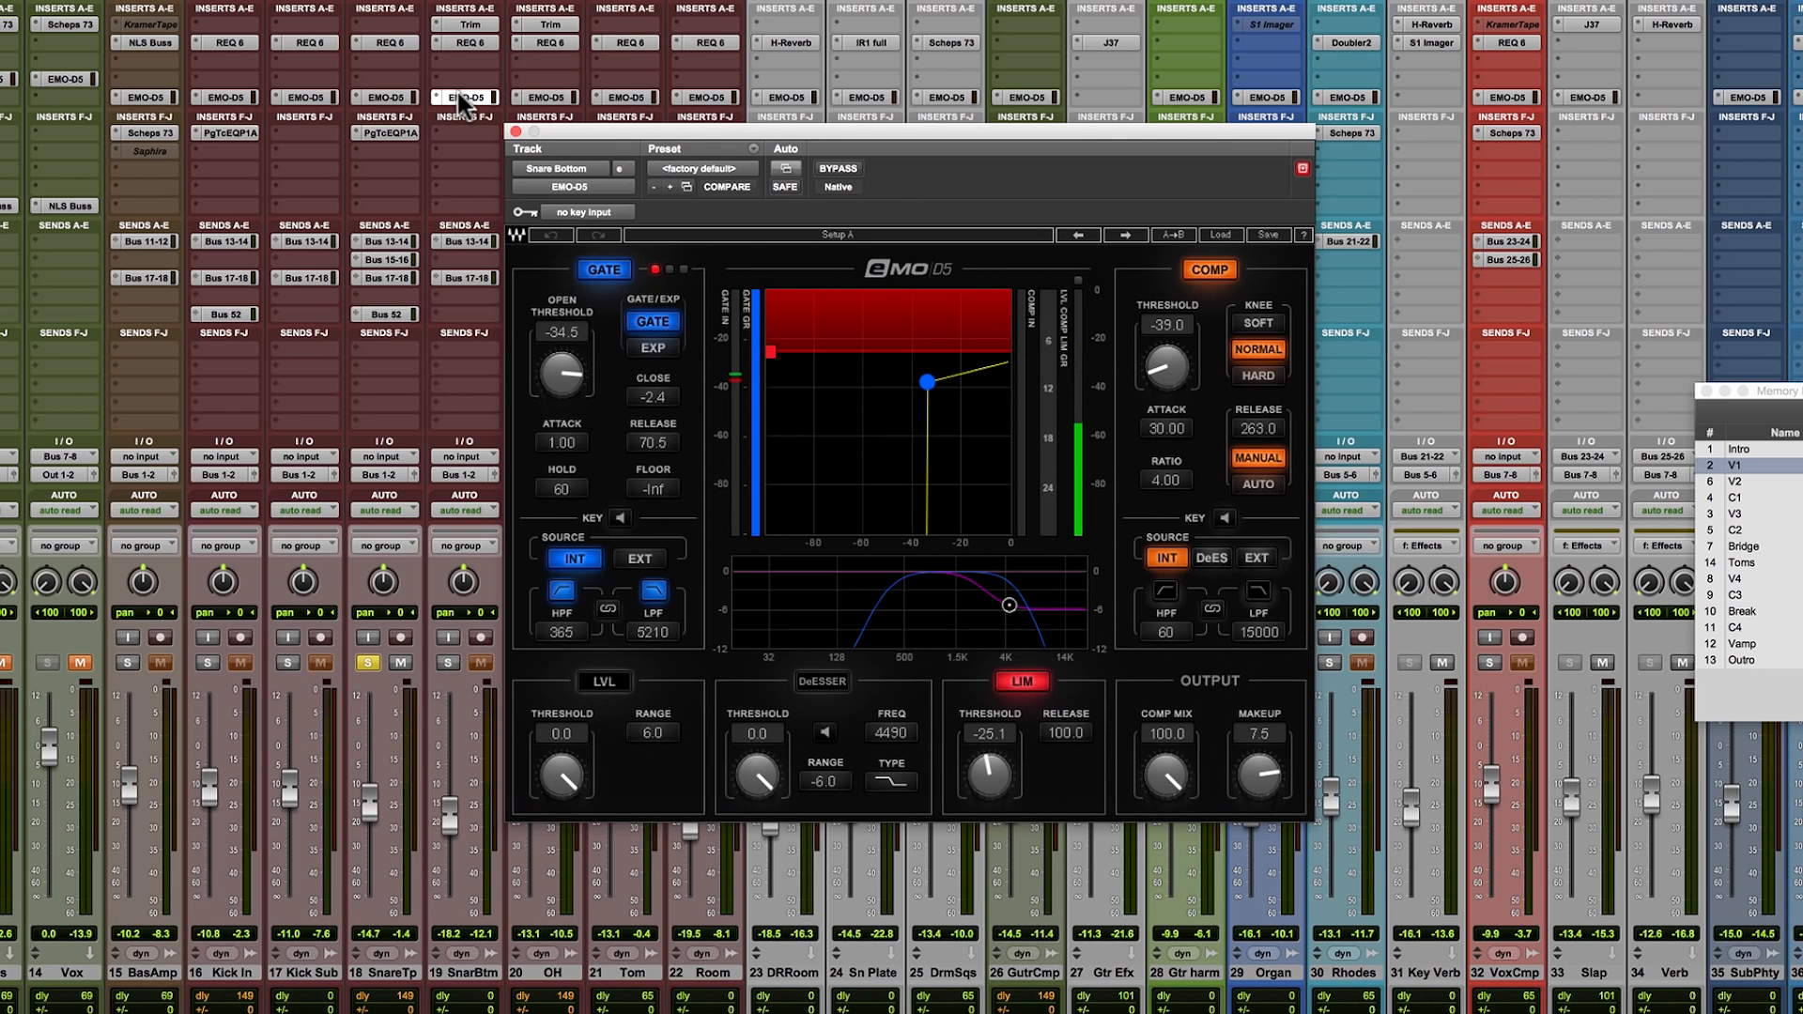
{"action": "left_click", "coordinate": [233, 93]}
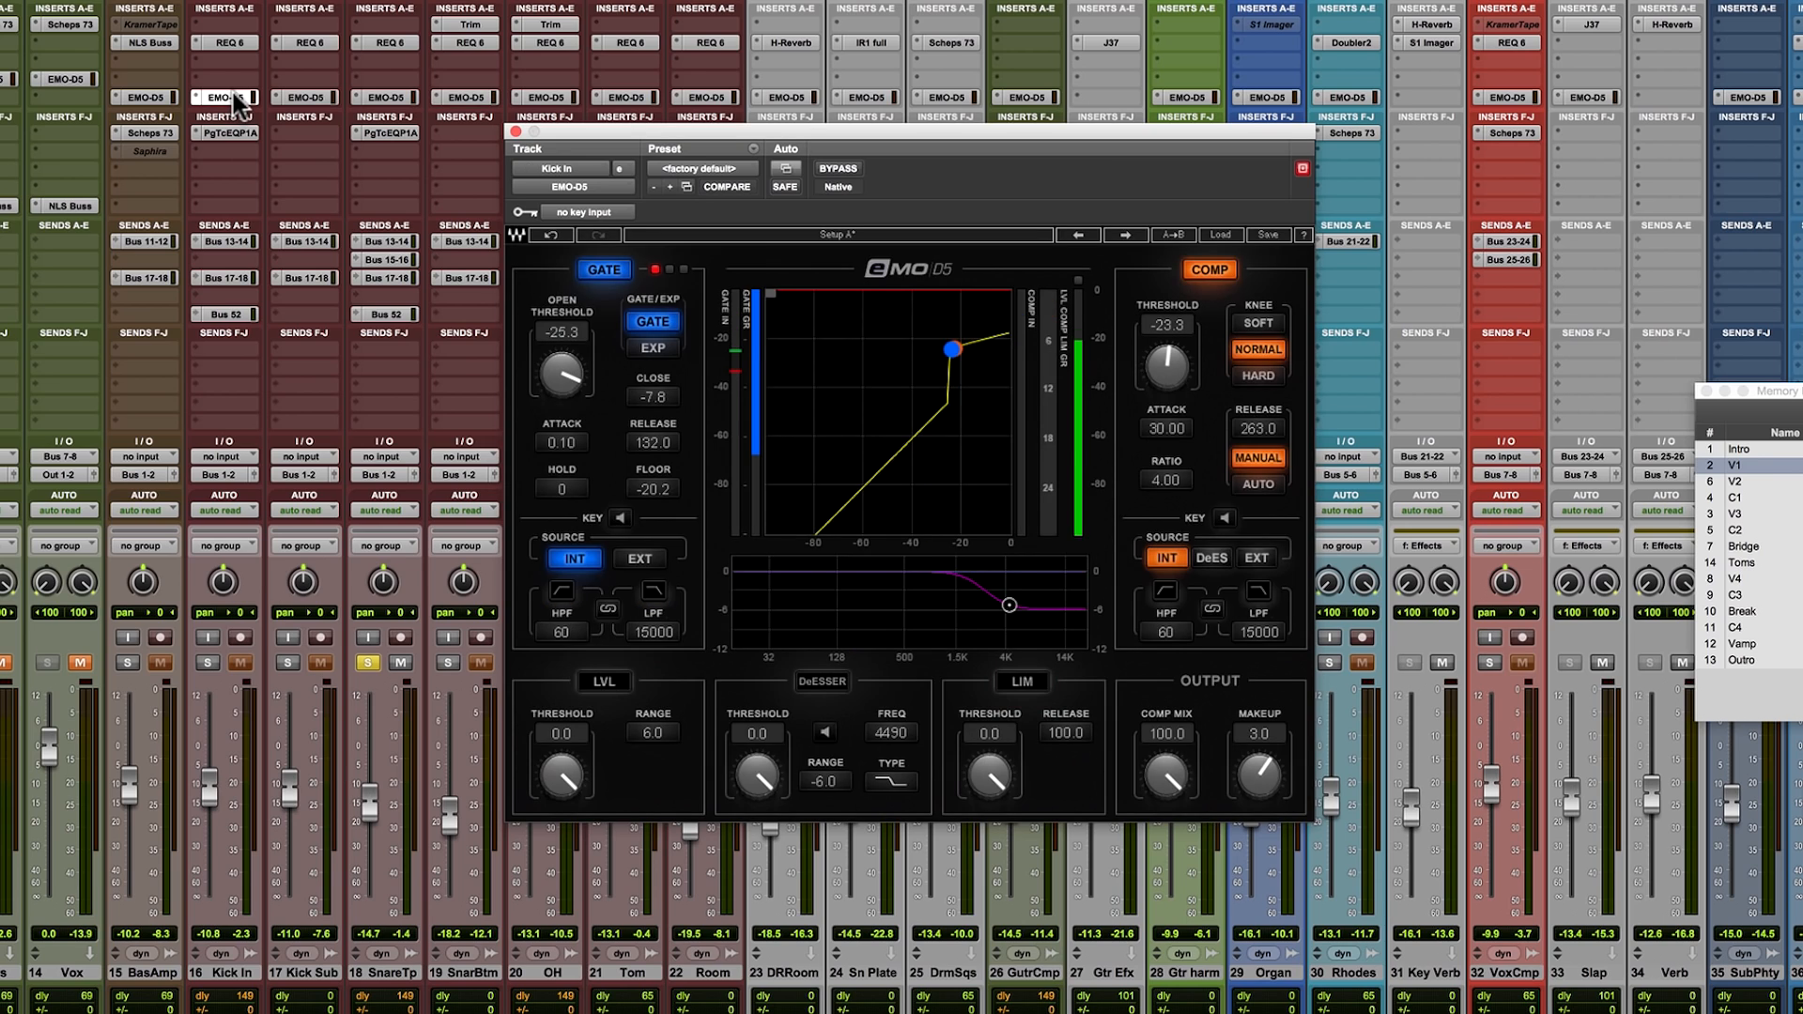
{"action": "left_click", "coordinate": [385, 96]}
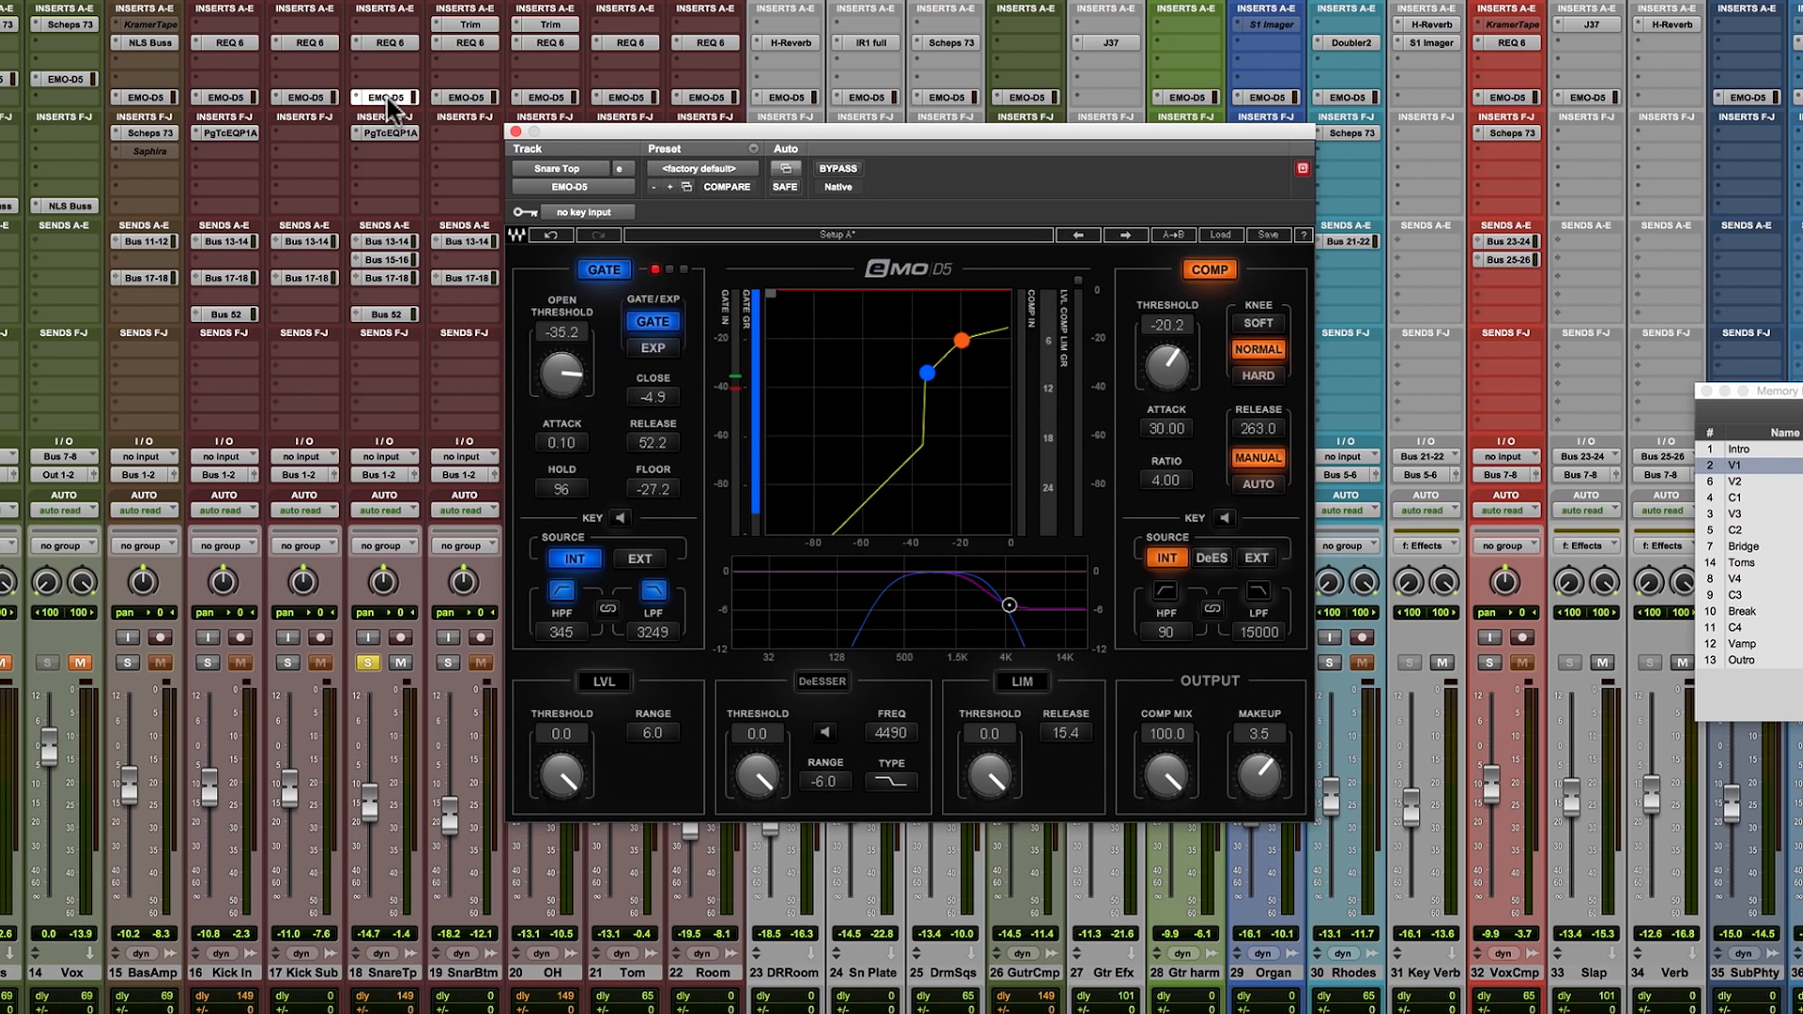
Switch the solo from SnareTp to SnarBtm and show the EMO-D5 of the Snare Bottom track.
{"action": "left_click", "coordinate": [447, 663]}
{"action": "left_click", "coordinate": [368, 663]}
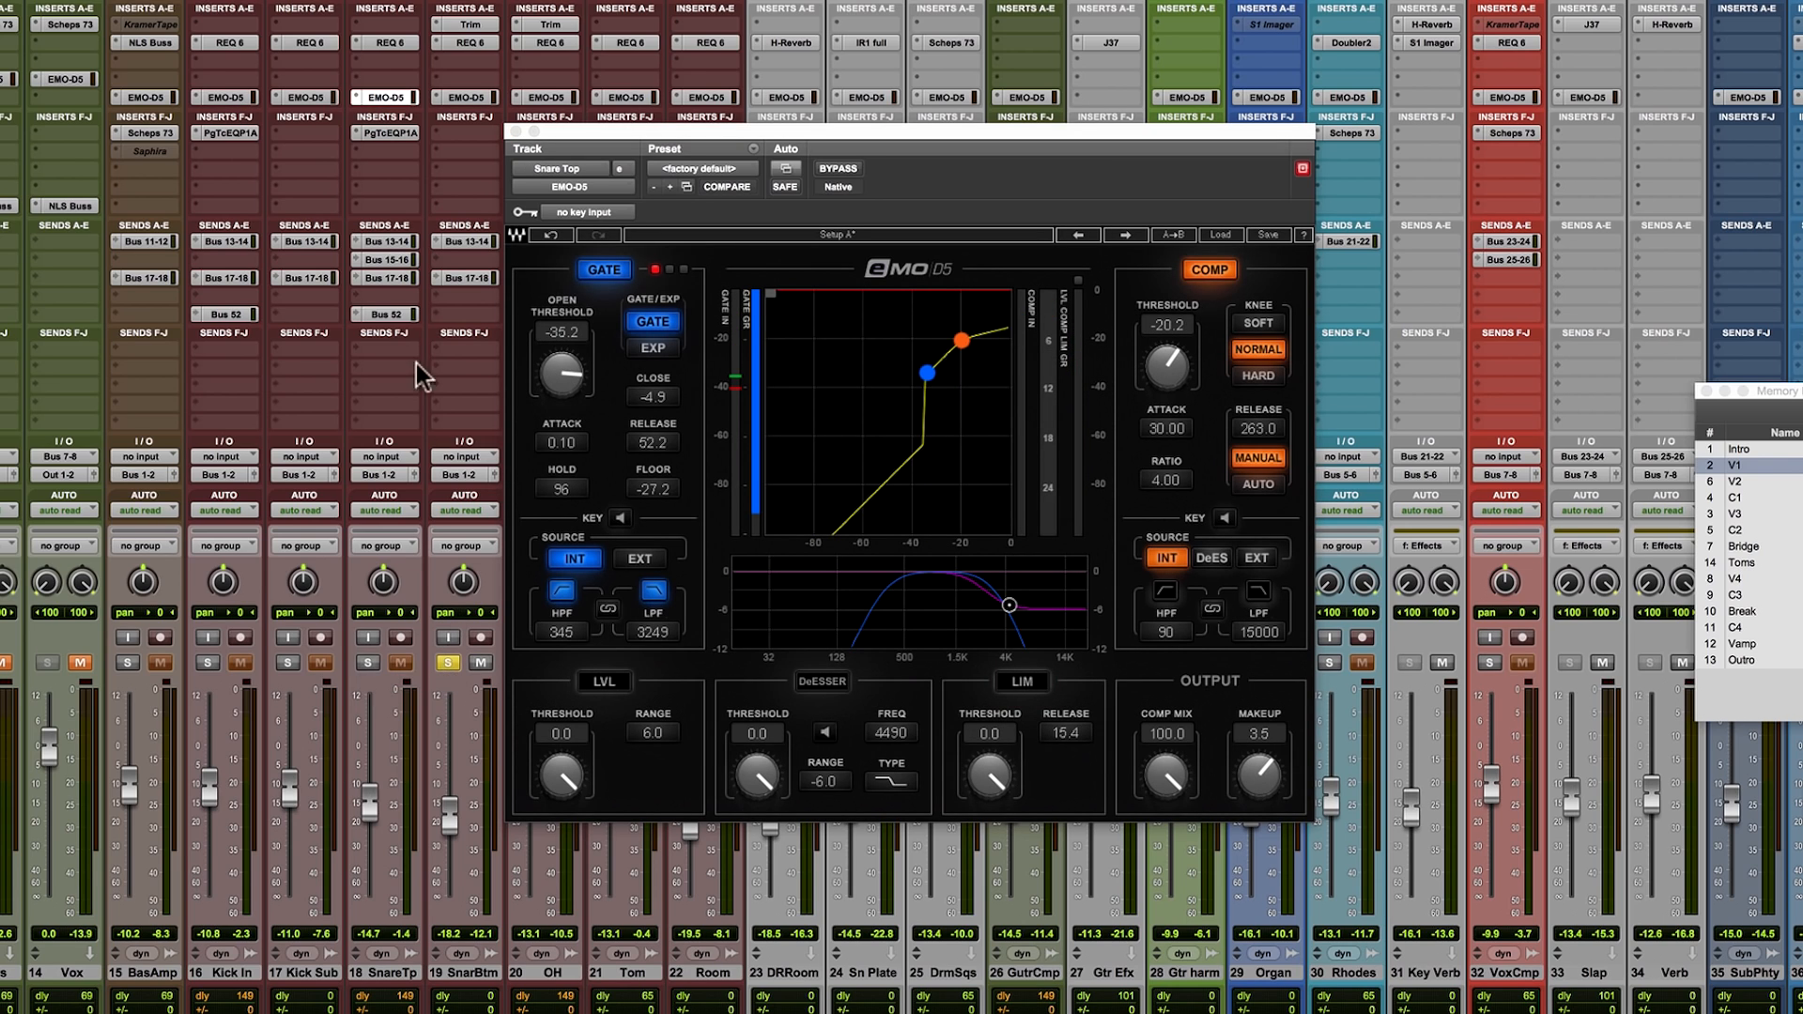
{"action": "left_click", "coordinate": [466, 95]}
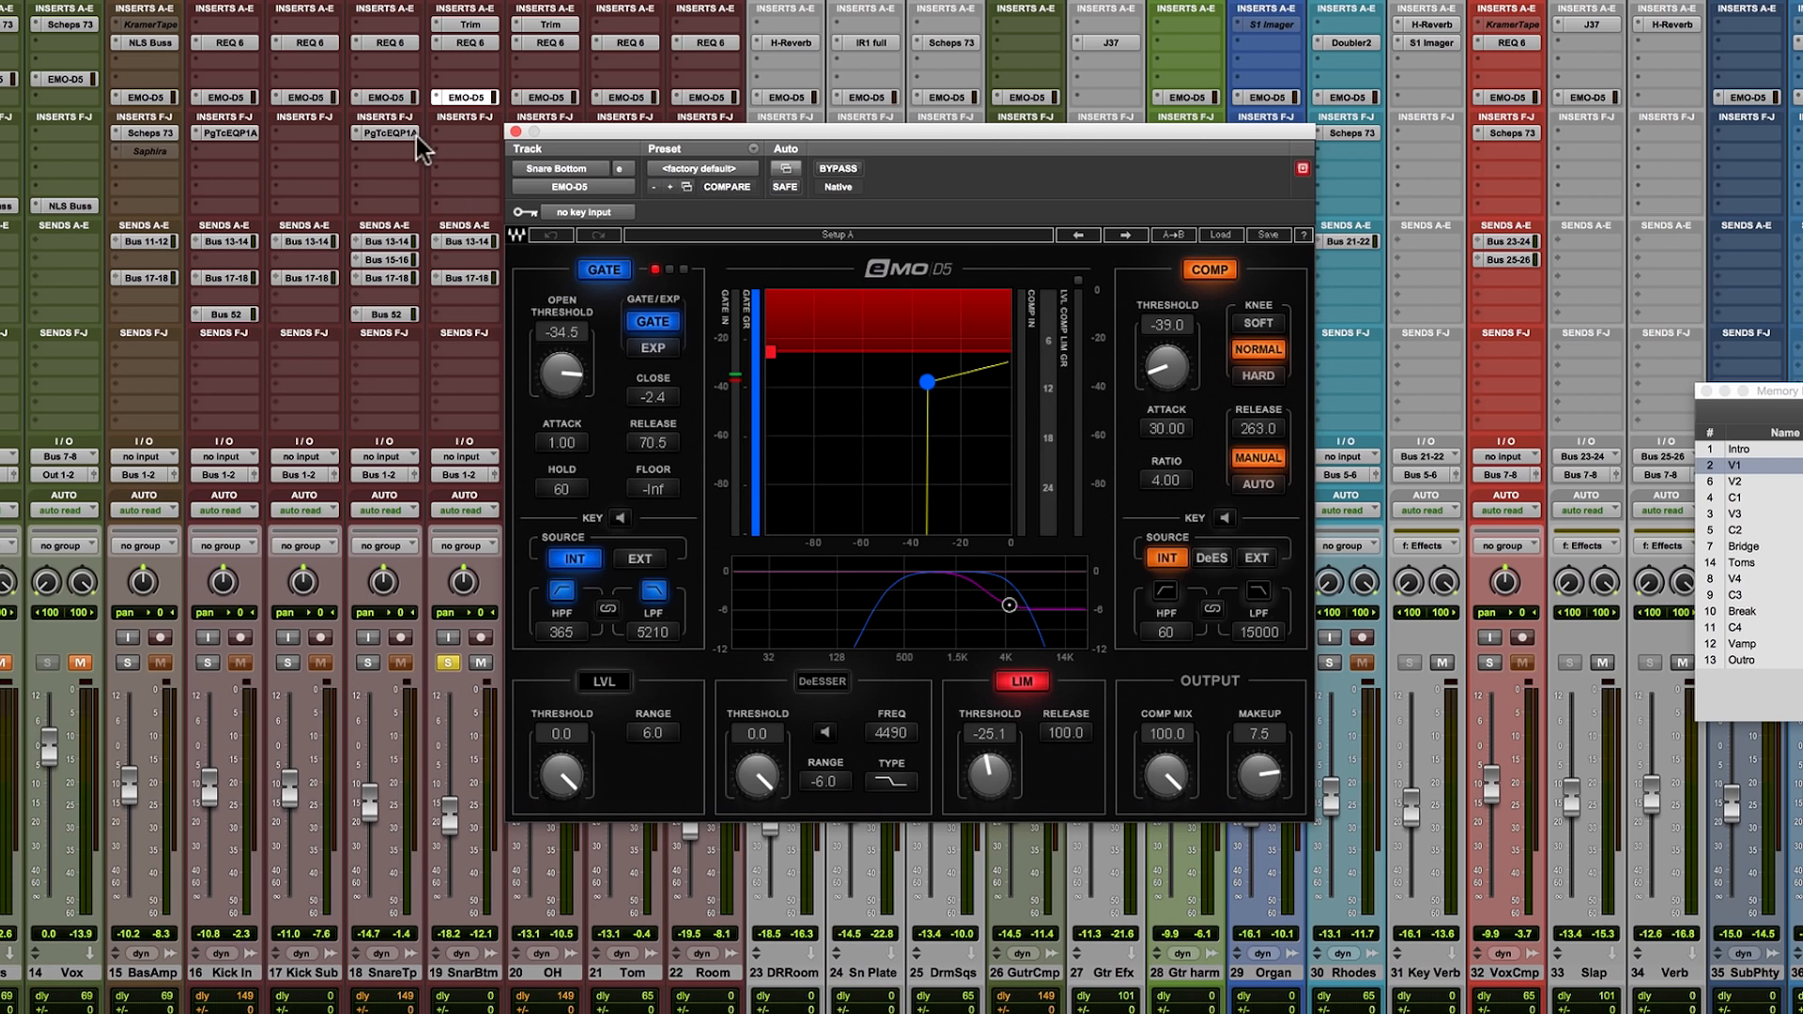
Try a gate floor of -14.5 on the Snare Top EMO-D5, undo it, and return to the Snare Bottom EMO-D5.
{"action": "left_click", "coordinate": [387, 97]}
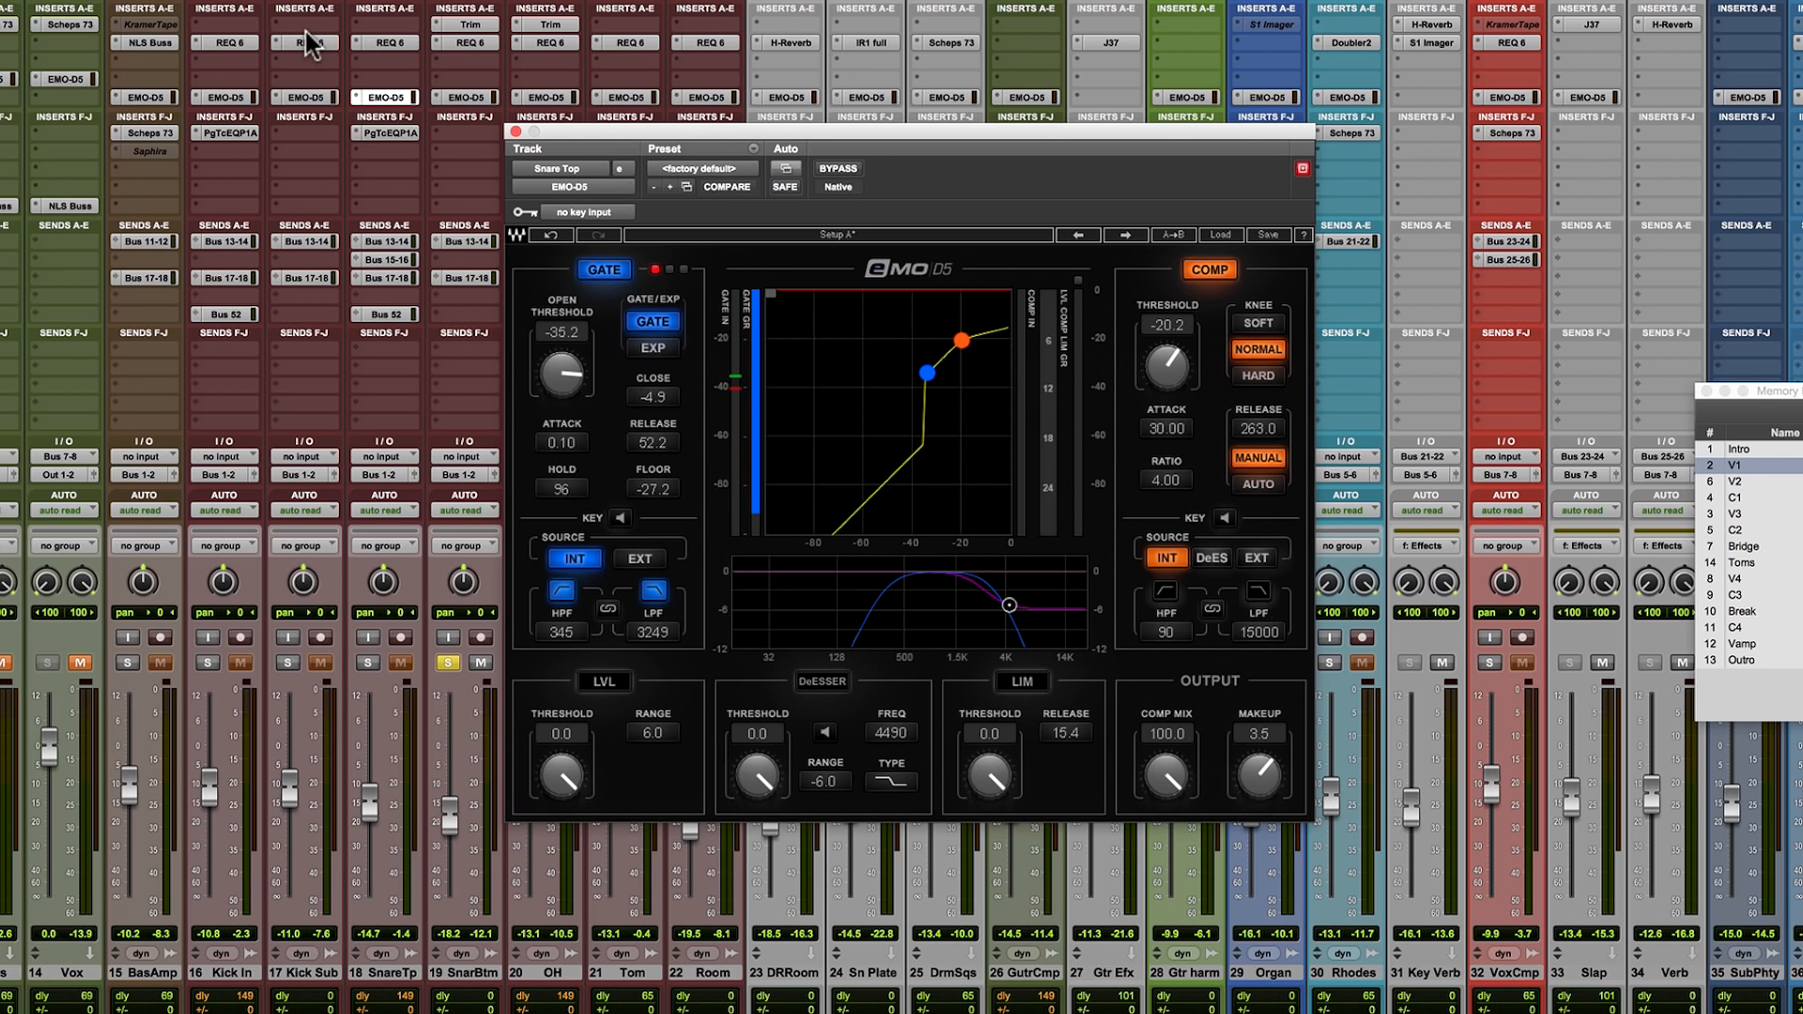
{"action": "left_click_drag", "start_coordinate": [656, 507], "coordinate": [655, 493]}
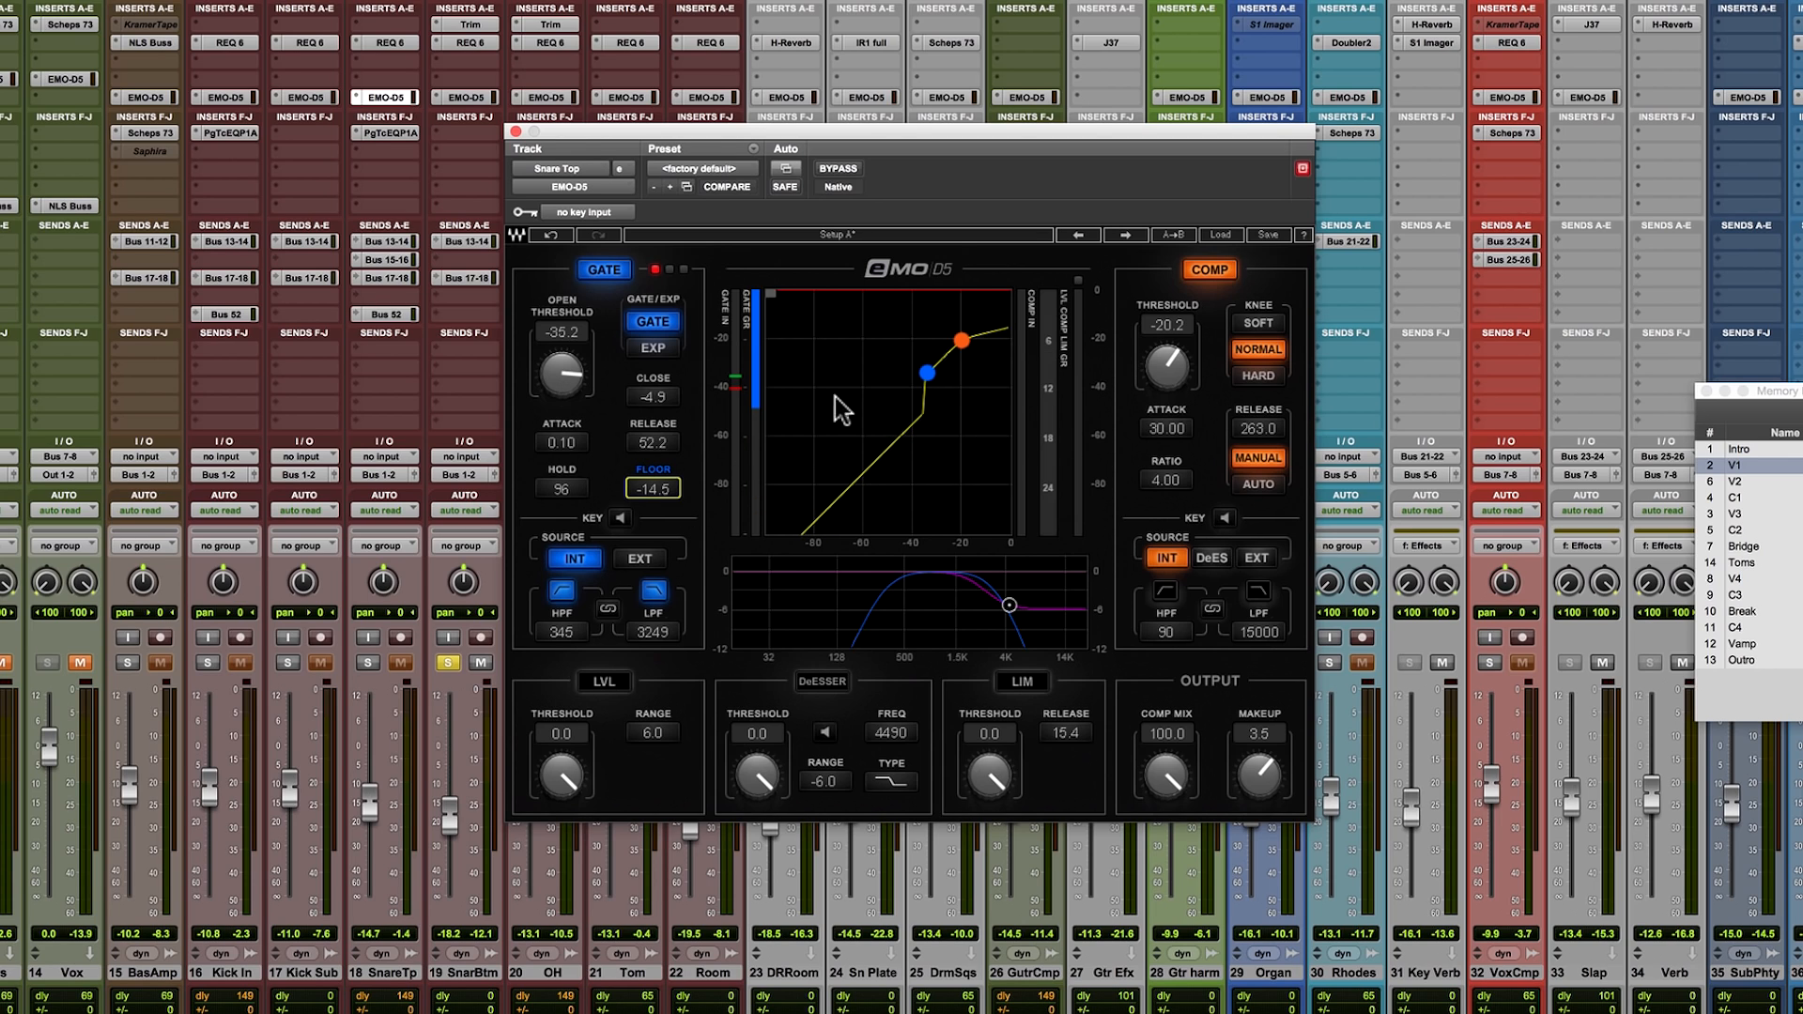
{"action": "left_click", "coordinate": [544, 234]}
{"action": "left_click", "coordinate": [454, 97]}
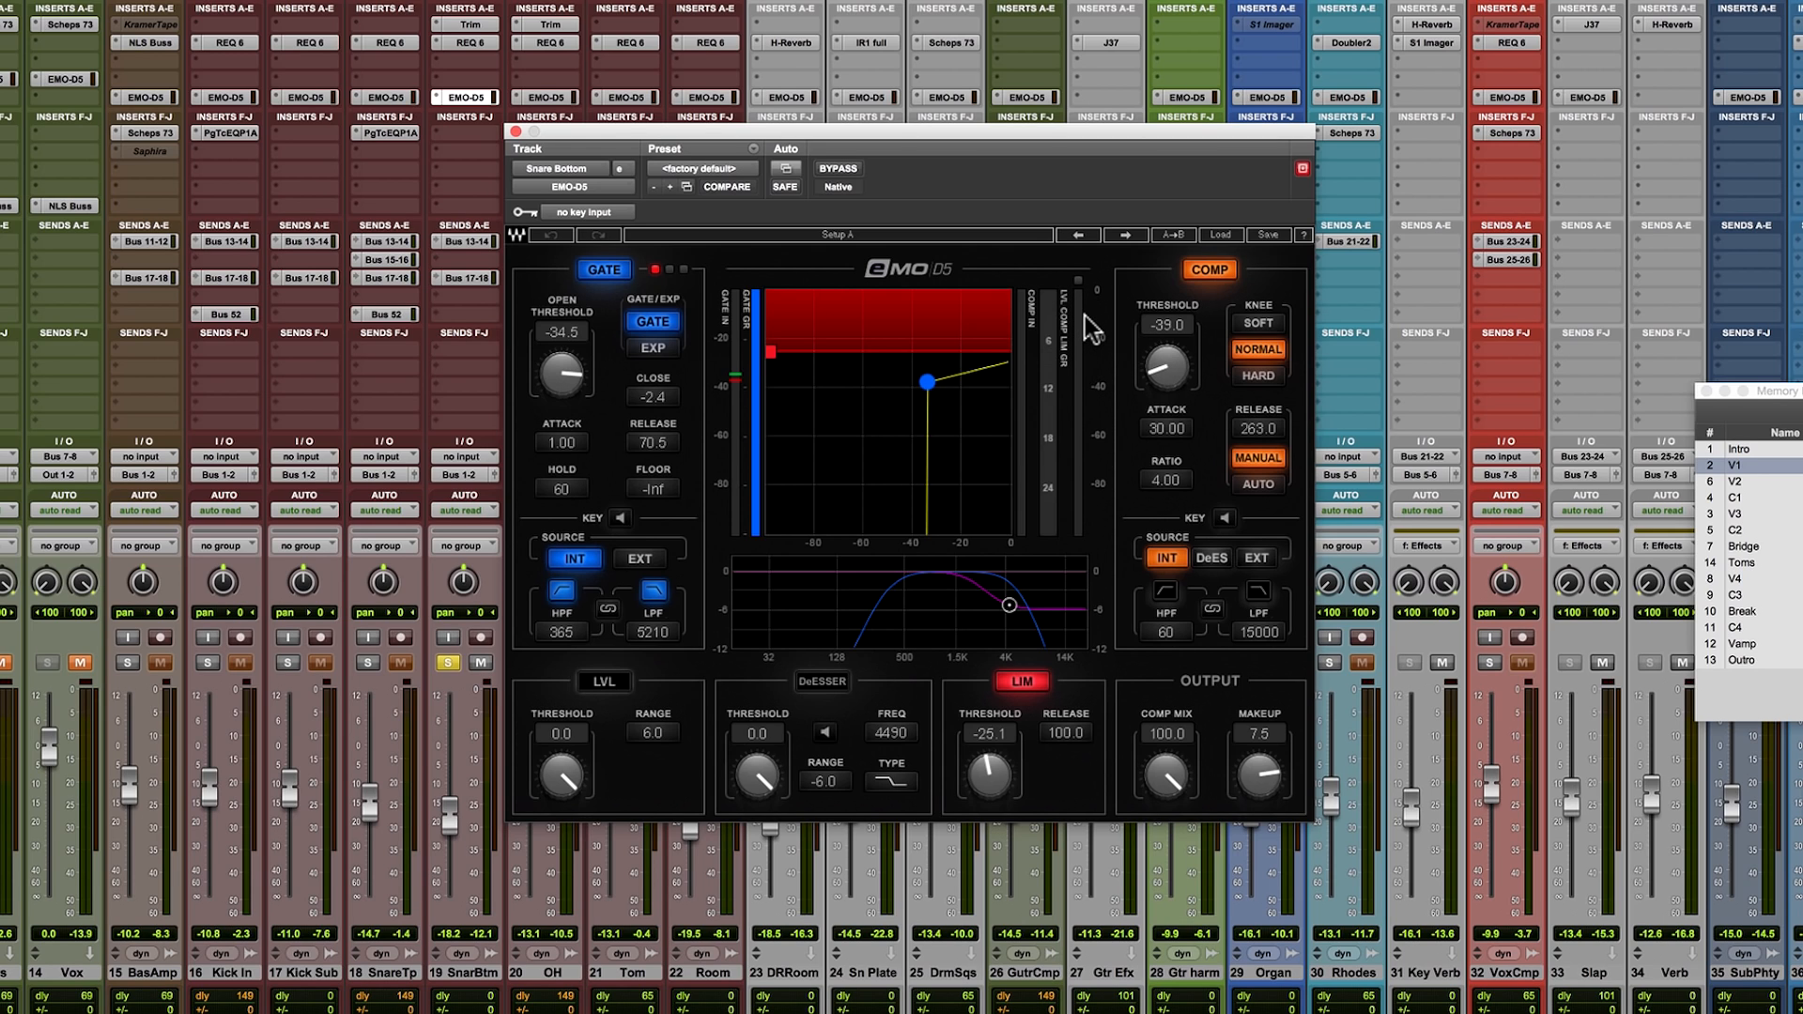
Audition the Snare Bottom limiter and compressor separately during playback, and turn both sections back on.
{"action": "left_click", "coordinate": [1212, 269]}
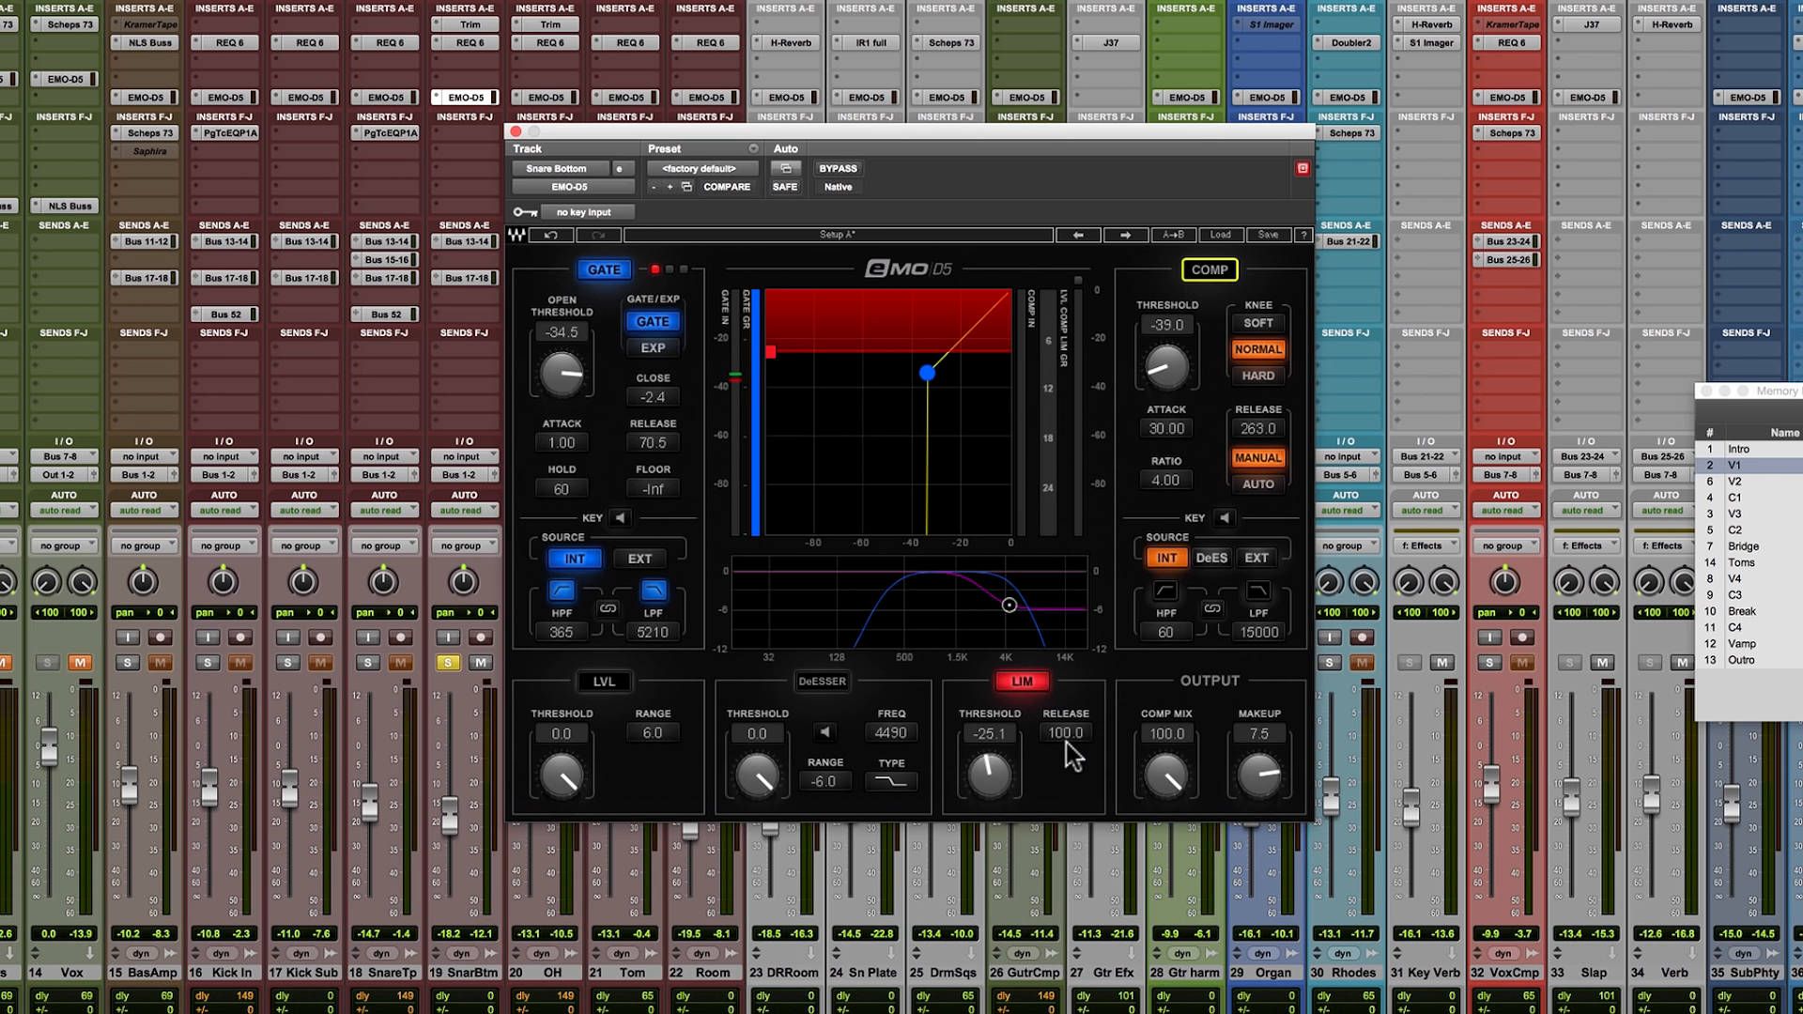
{"action": "key", "text": "space"}
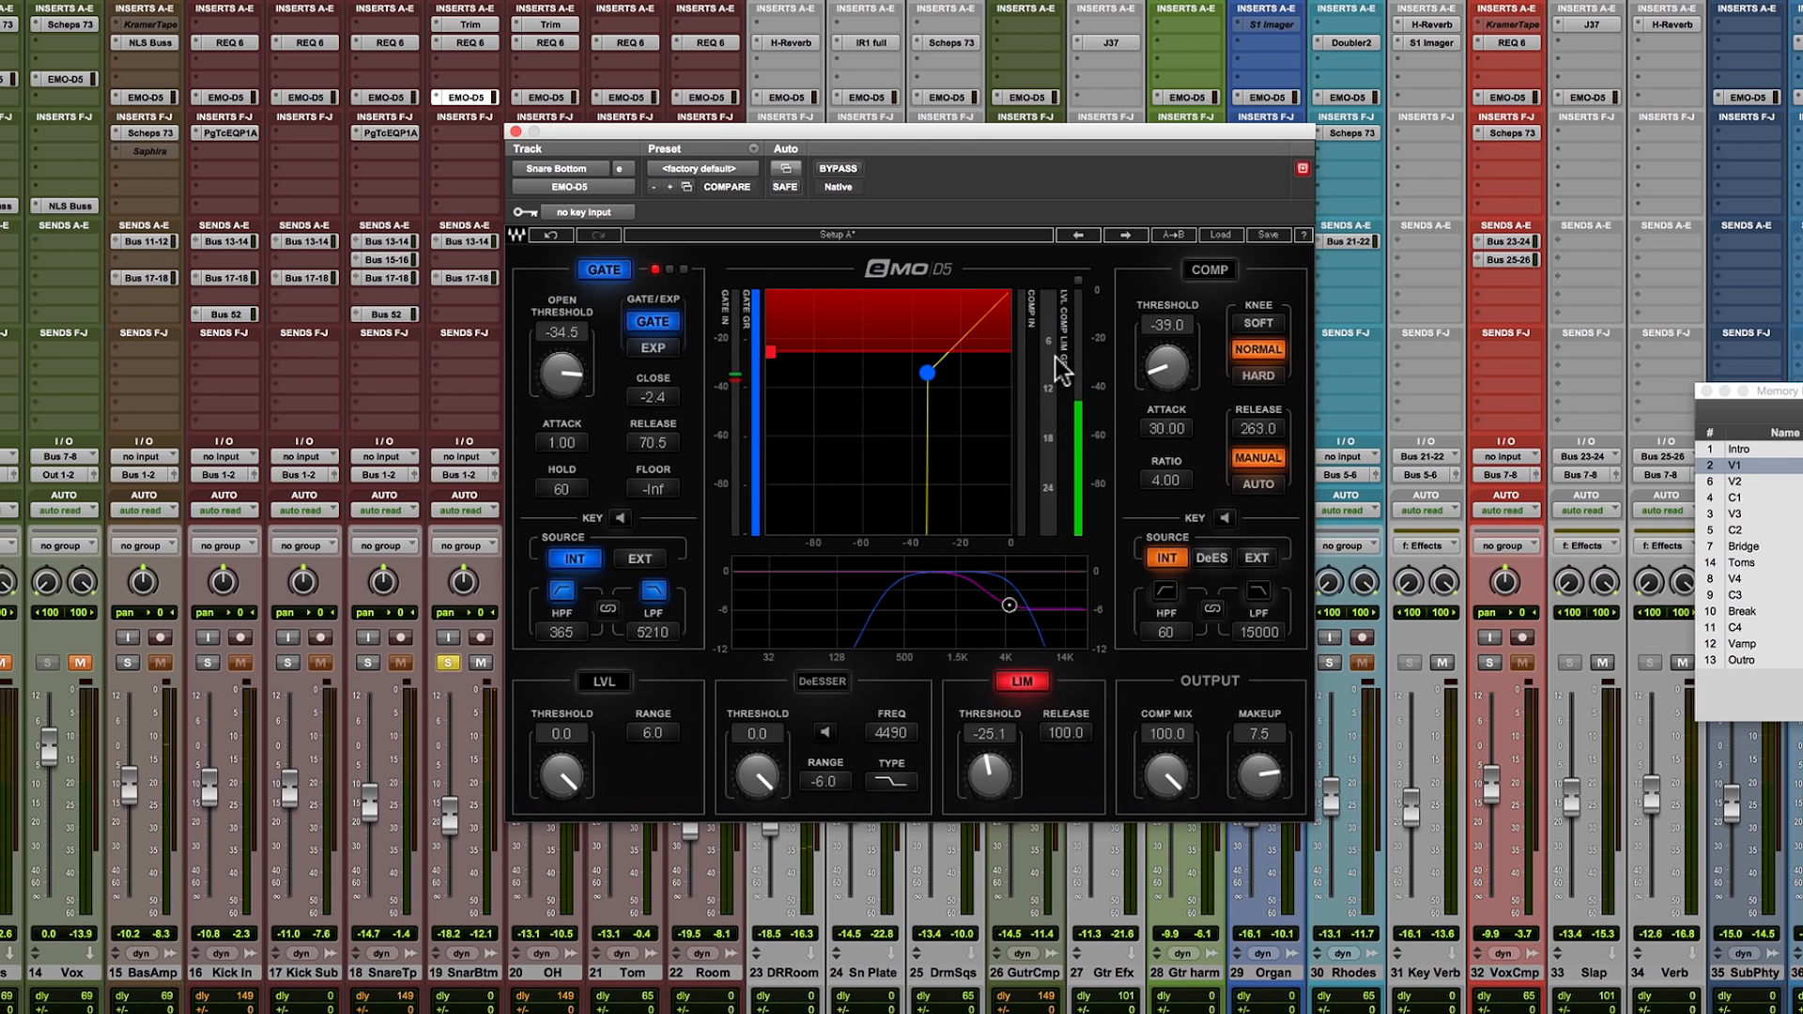
{"action": "left_click", "coordinate": [1023, 684]}
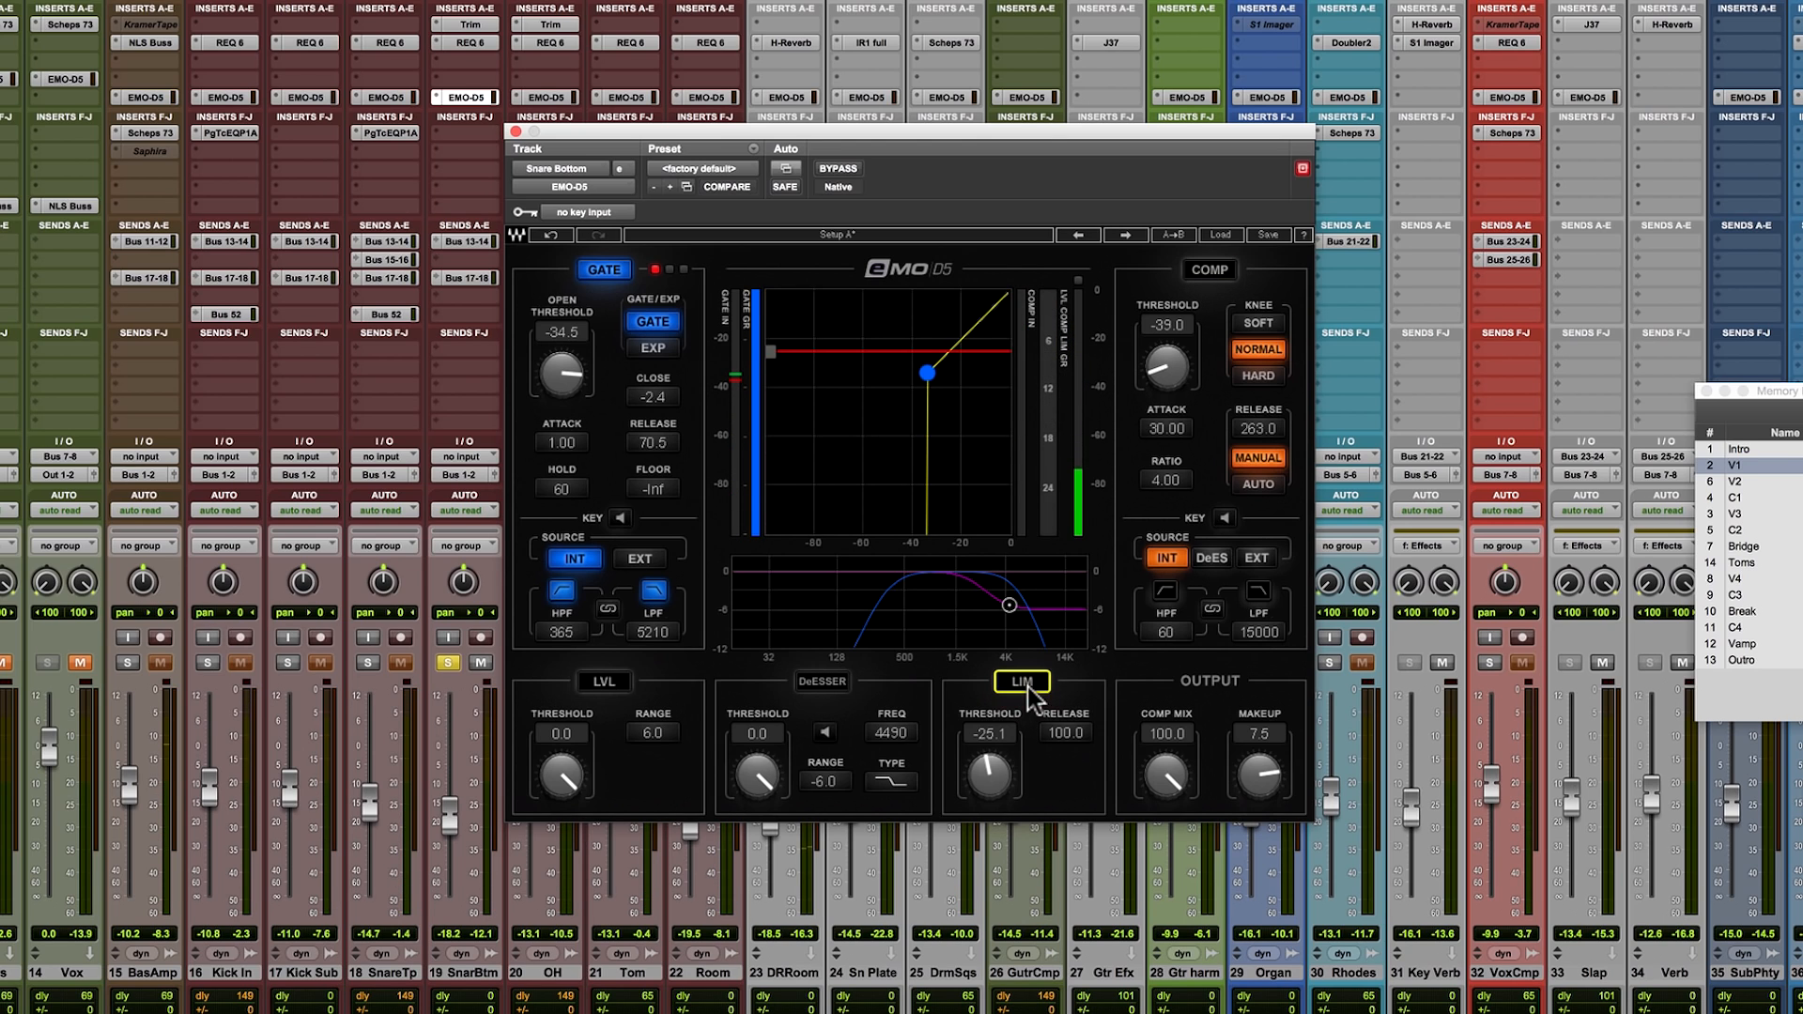
{"action": "left_click", "coordinate": [1209, 270]}
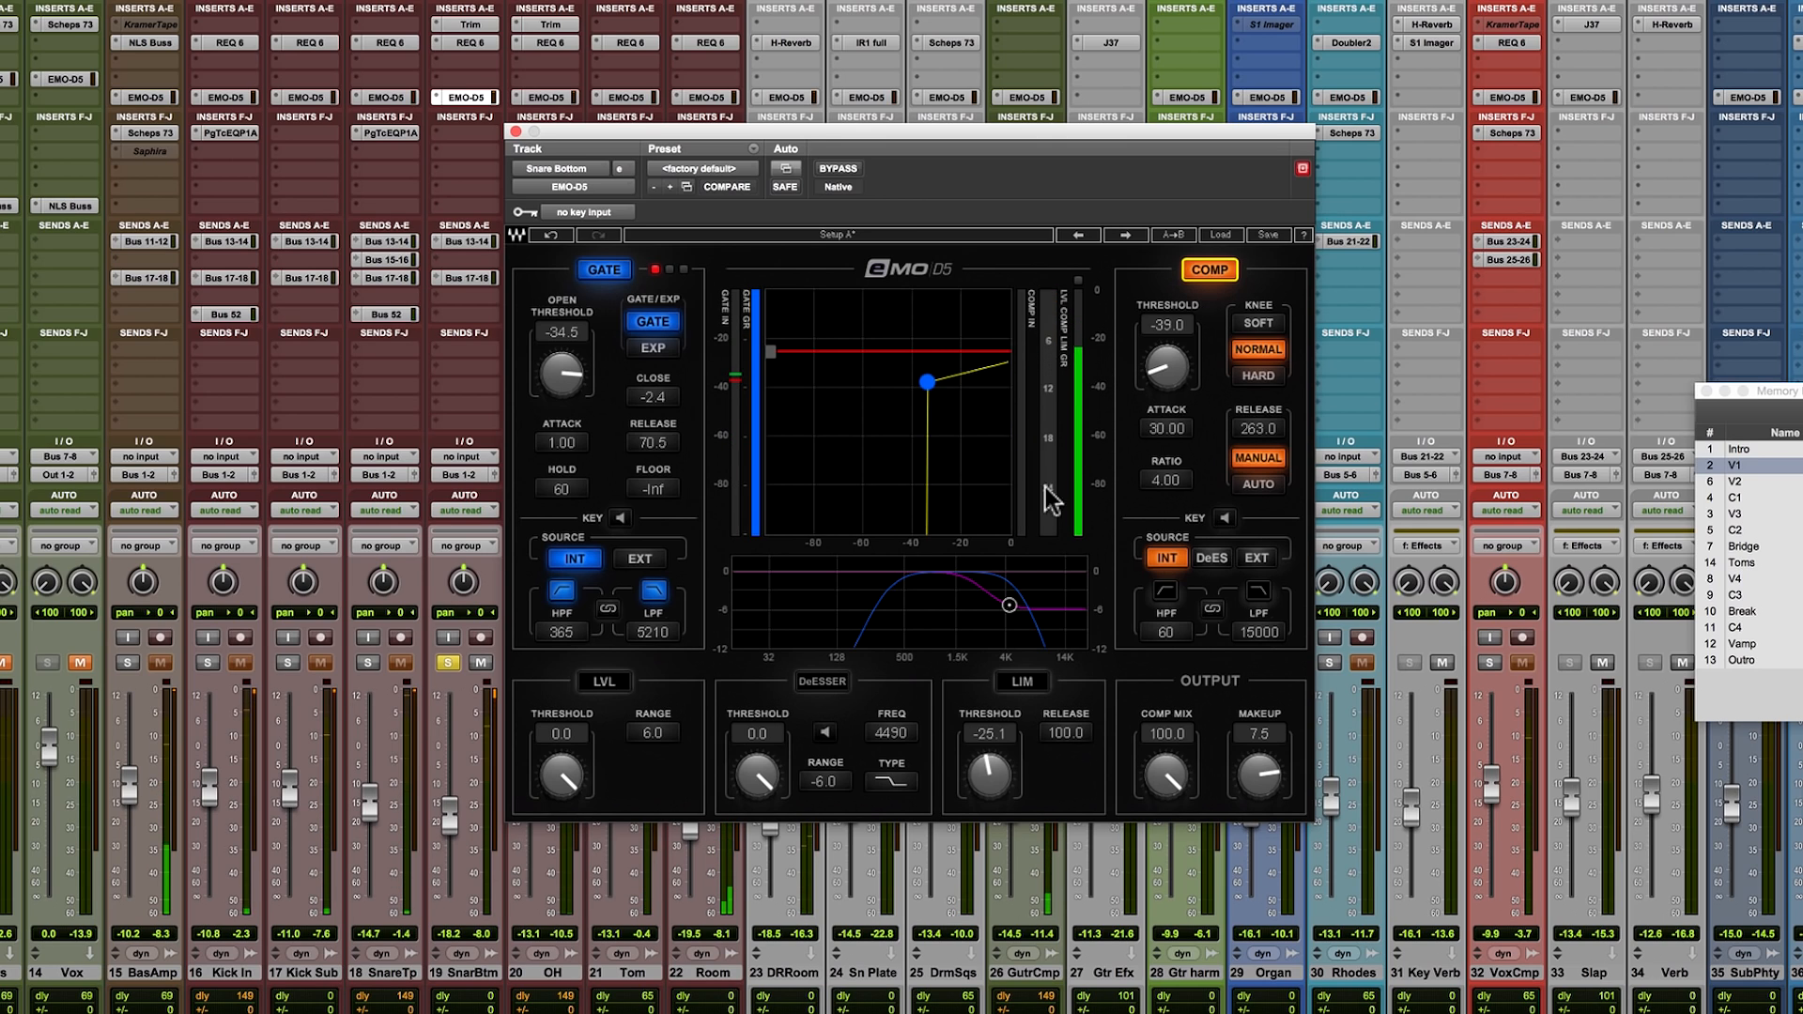
{"action": "left_click", "coordinate": [1022, 681]}
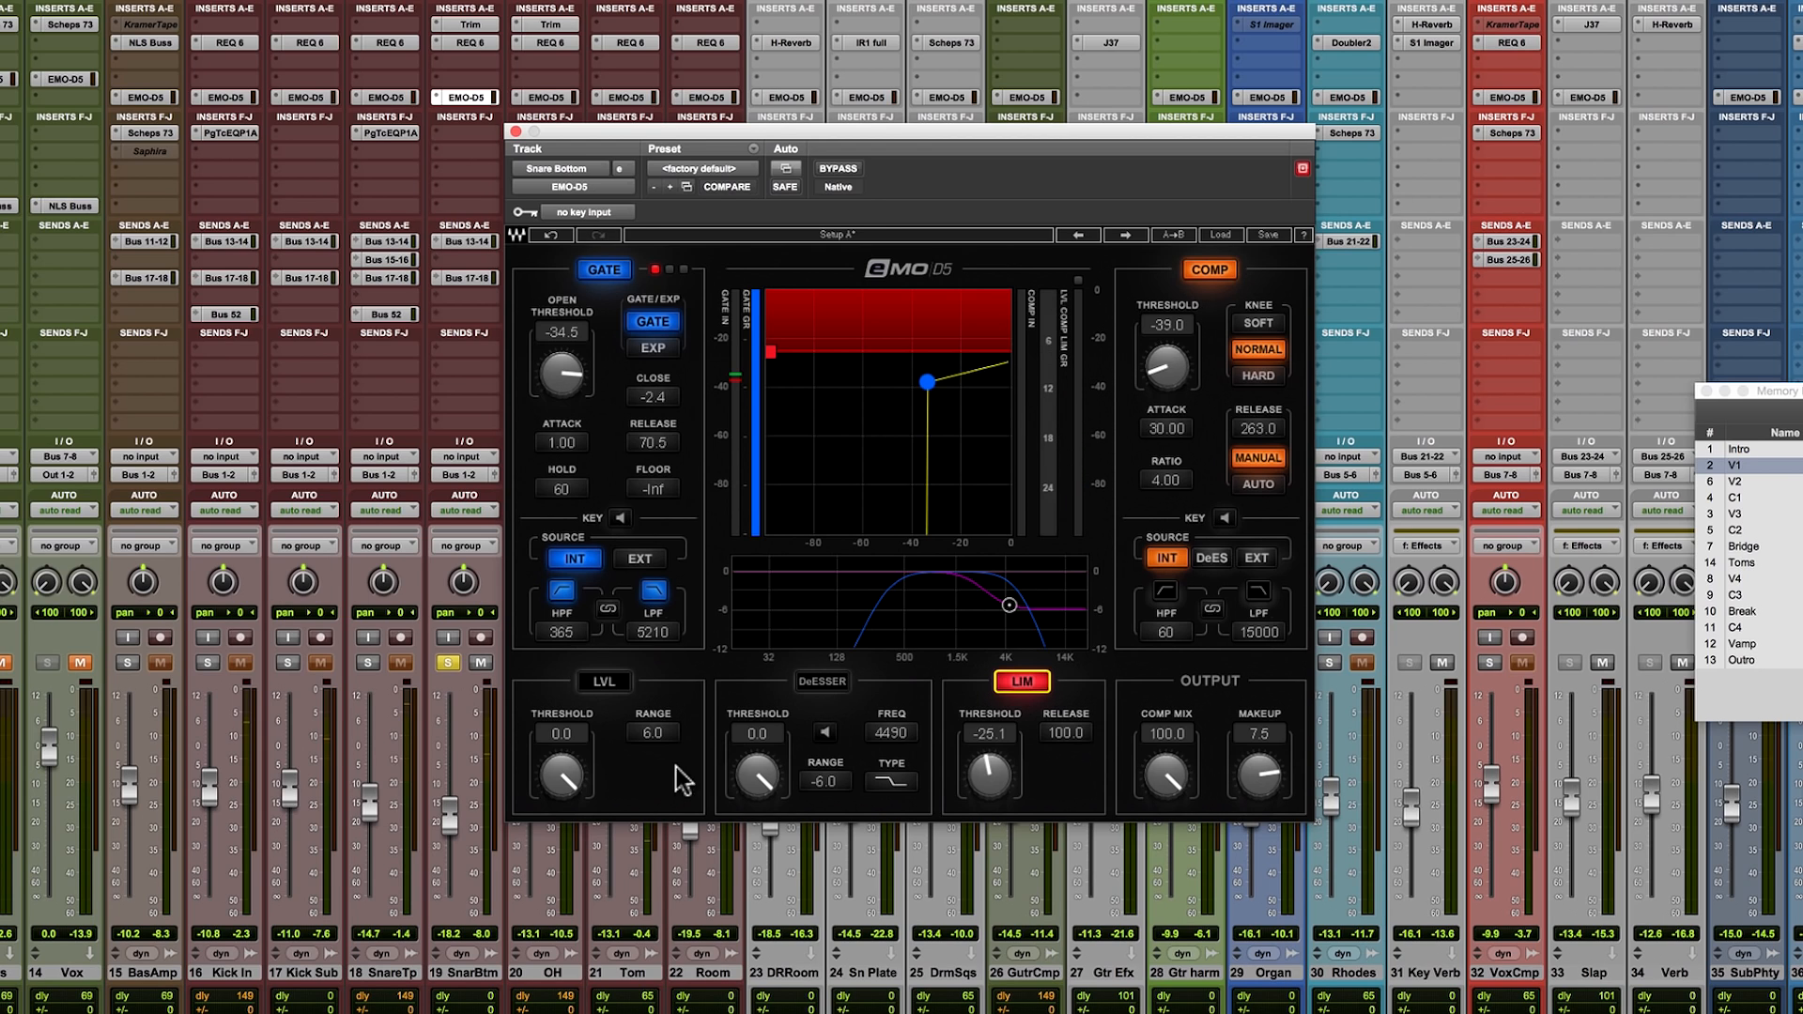
Compare both snare tracks in solo during playback with the row of EMO-D5 inserts bypassed and active, and clear both solos.
{"action": "left_click", "coordinate": [367, 664]}
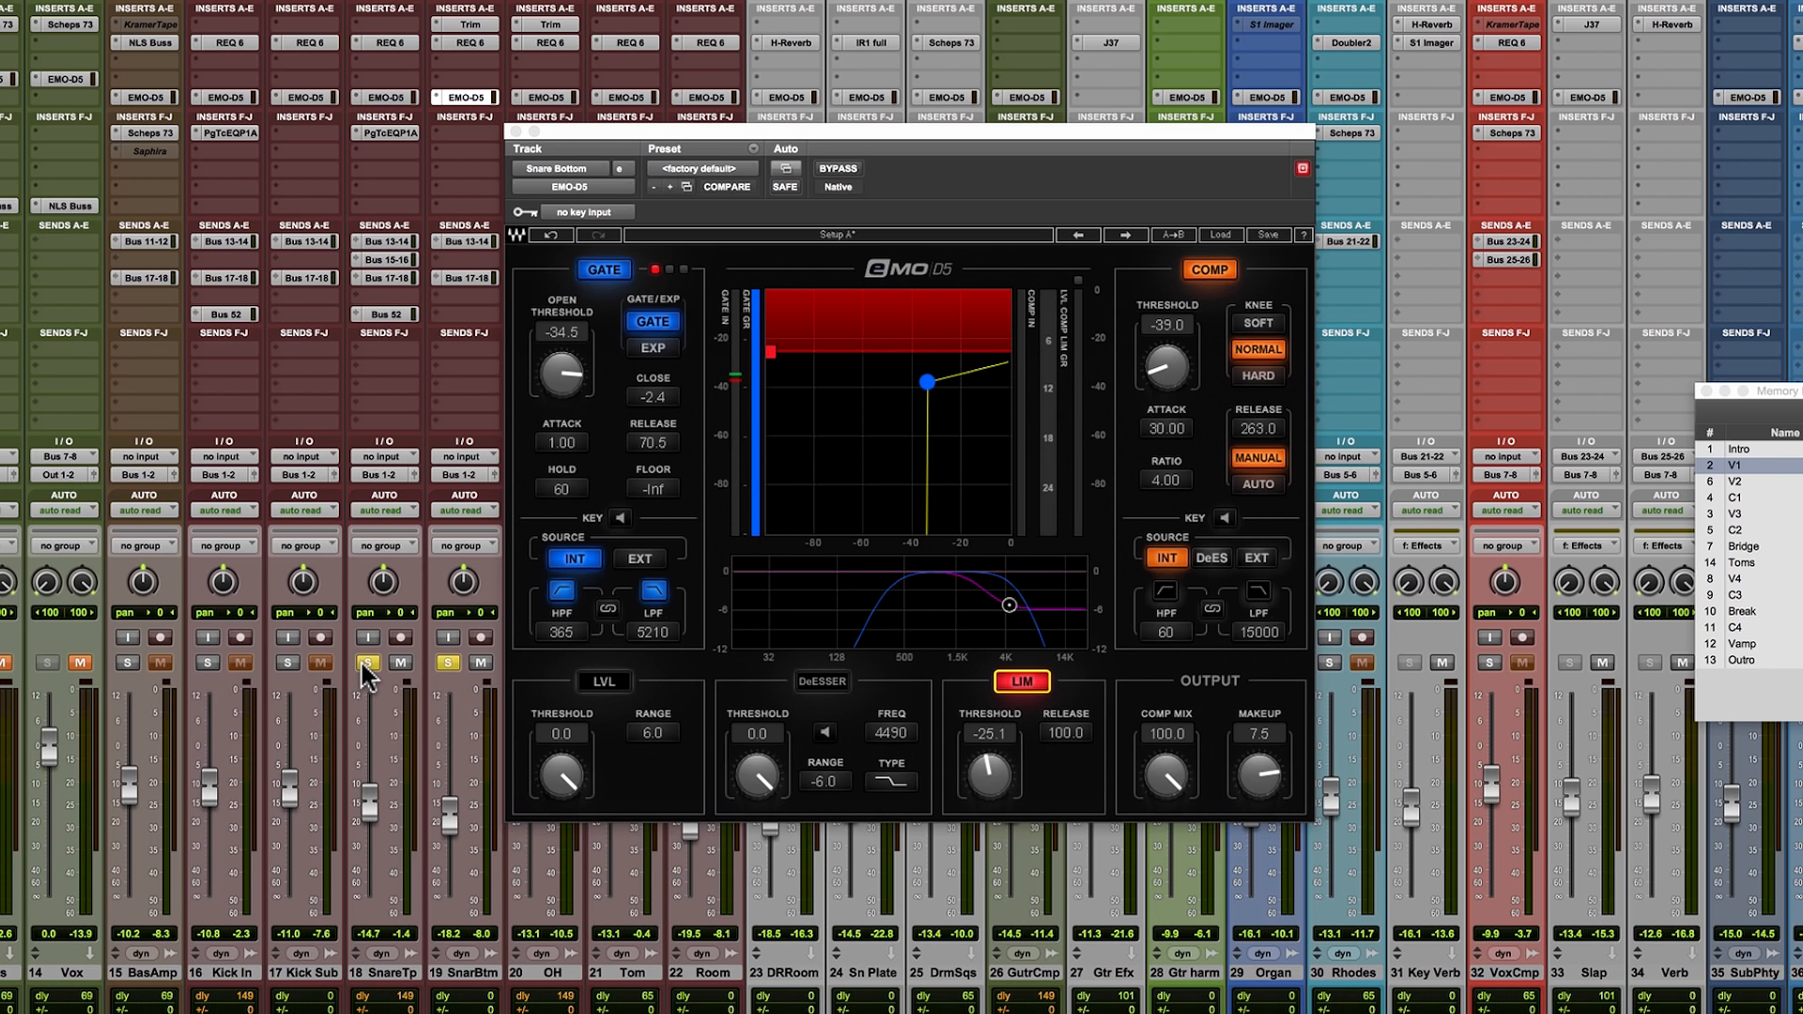
{"action": "key", "text": "space"}
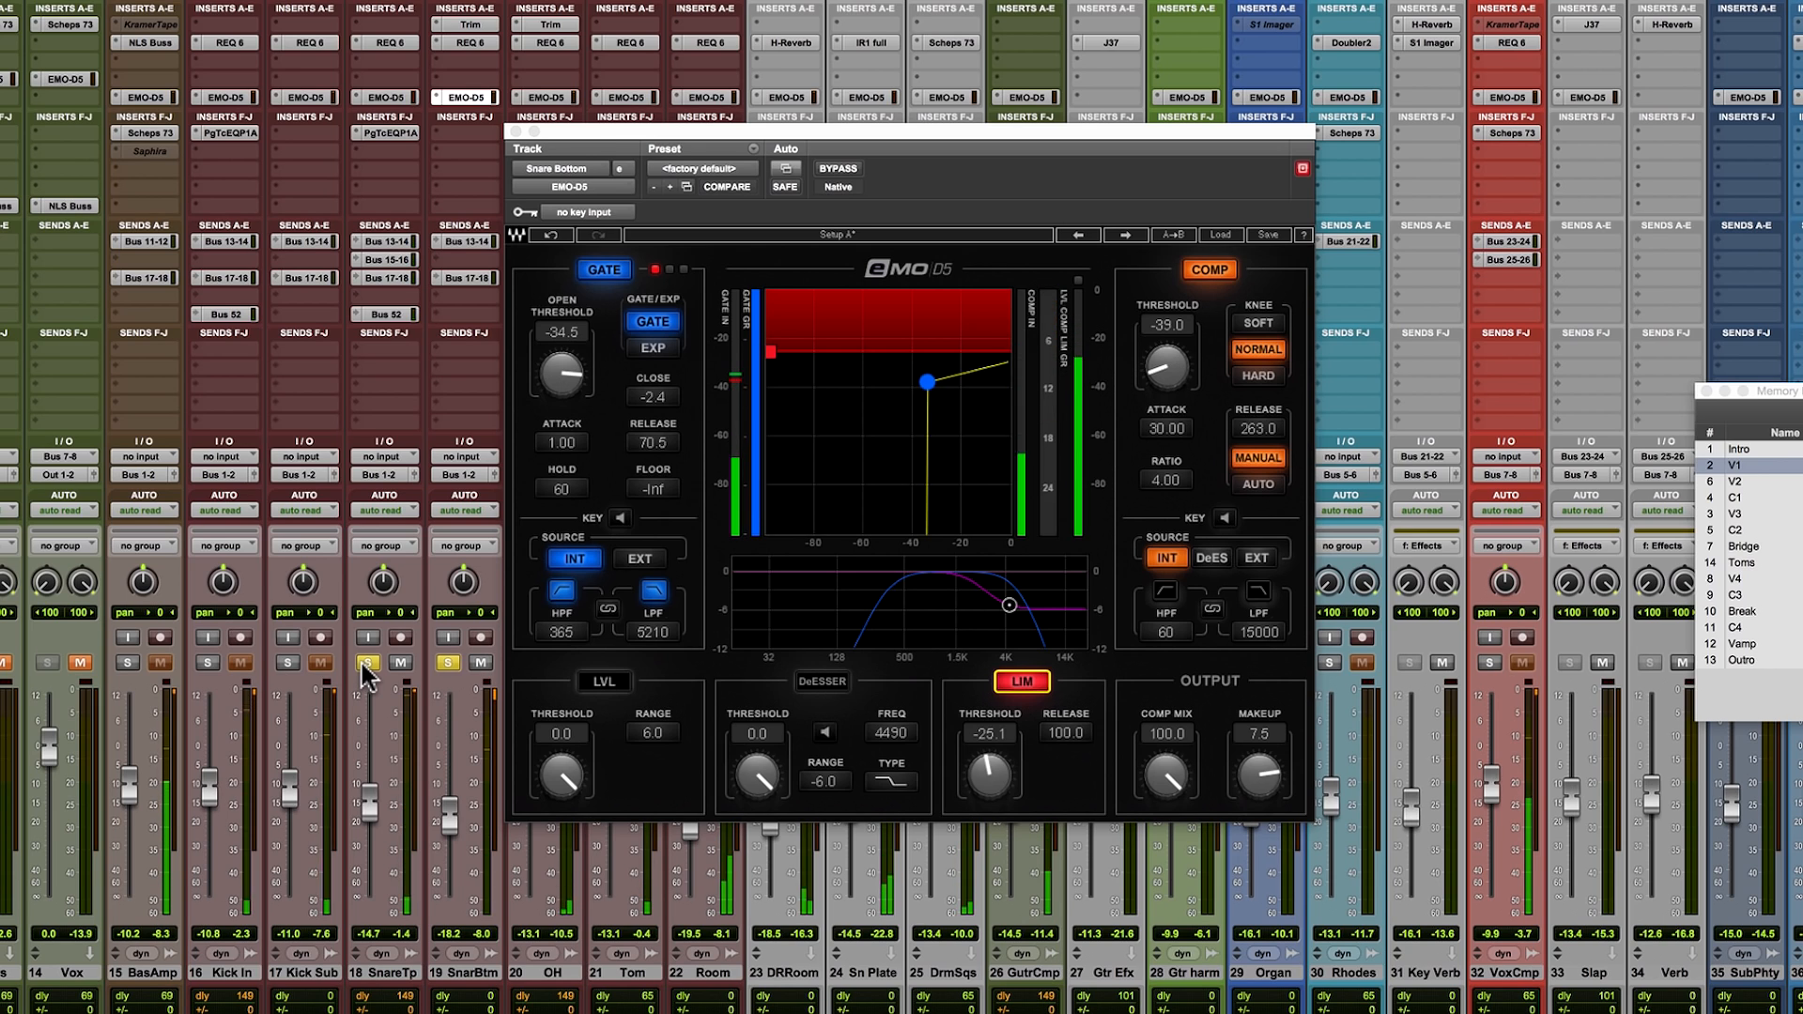
{"action": "left_click", "coordinate": [385, 98], "text": "alt+super"}
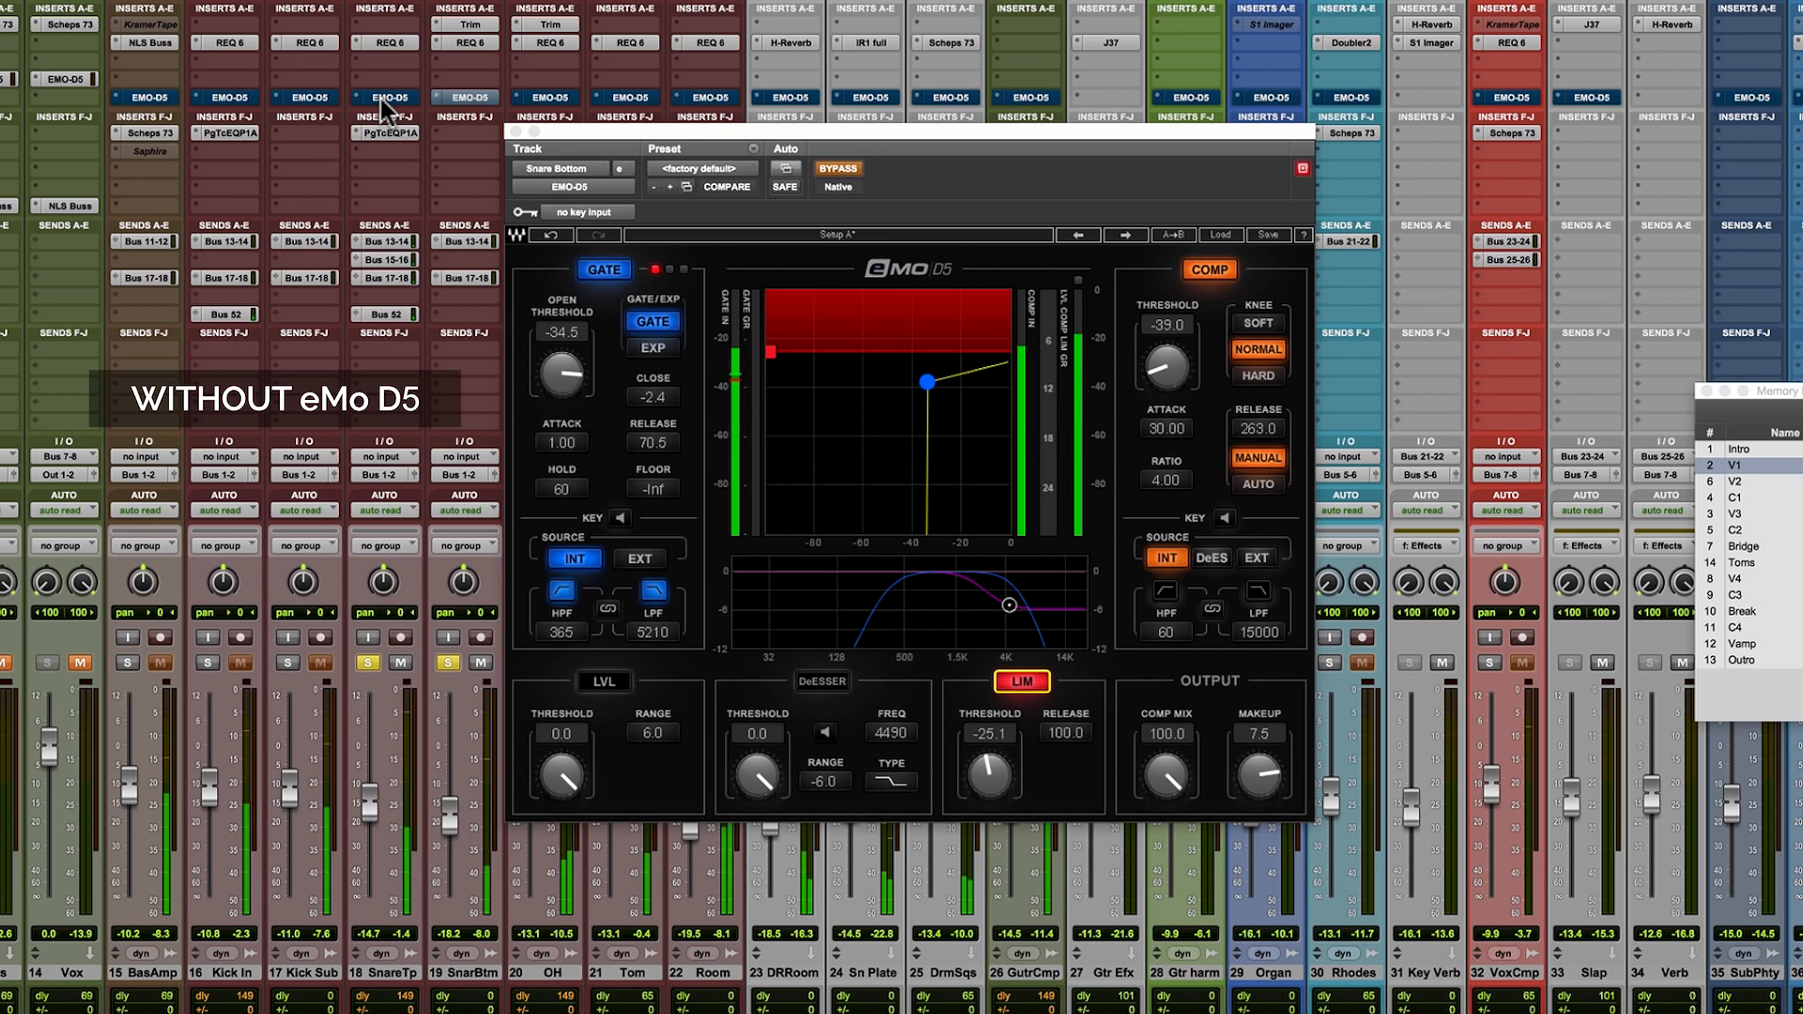
{"action": "left_click", "coordinate": [385, 98], "text": "alt+super"}
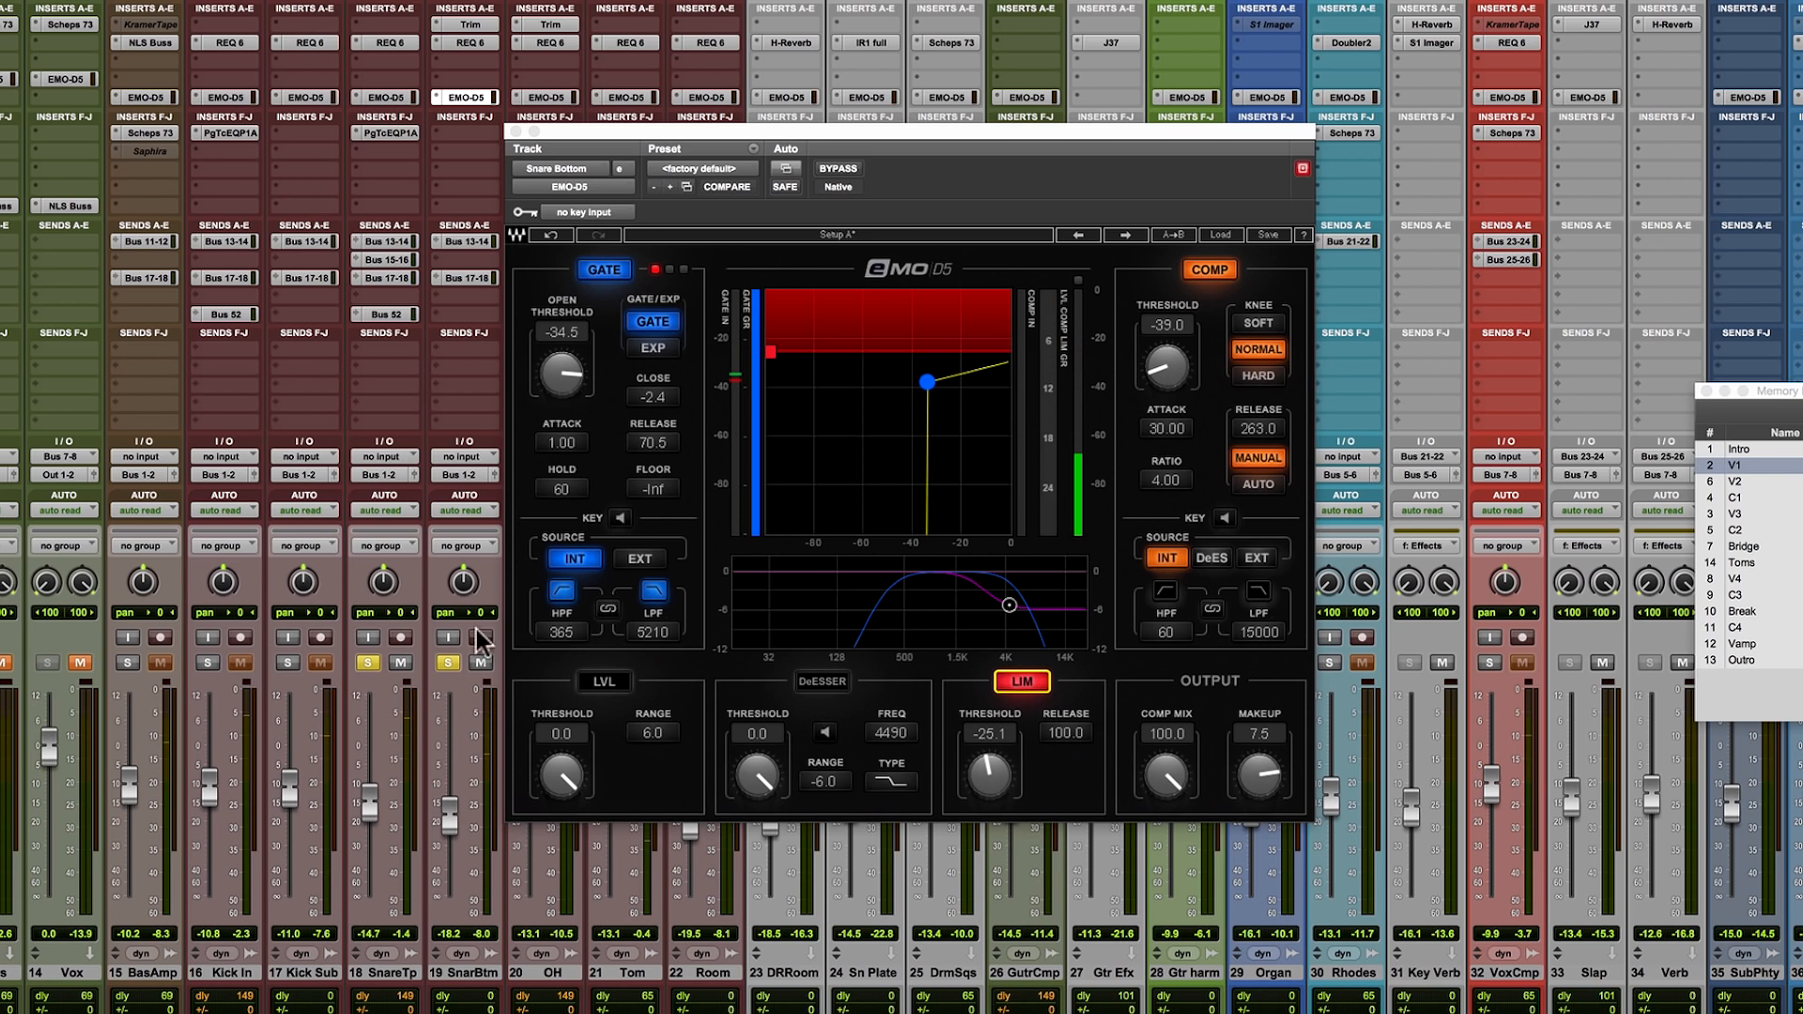
{"action": "left_click", "coordinate": [368, 662]}
{"action": "left_click", "coordinate": [448, 663]}
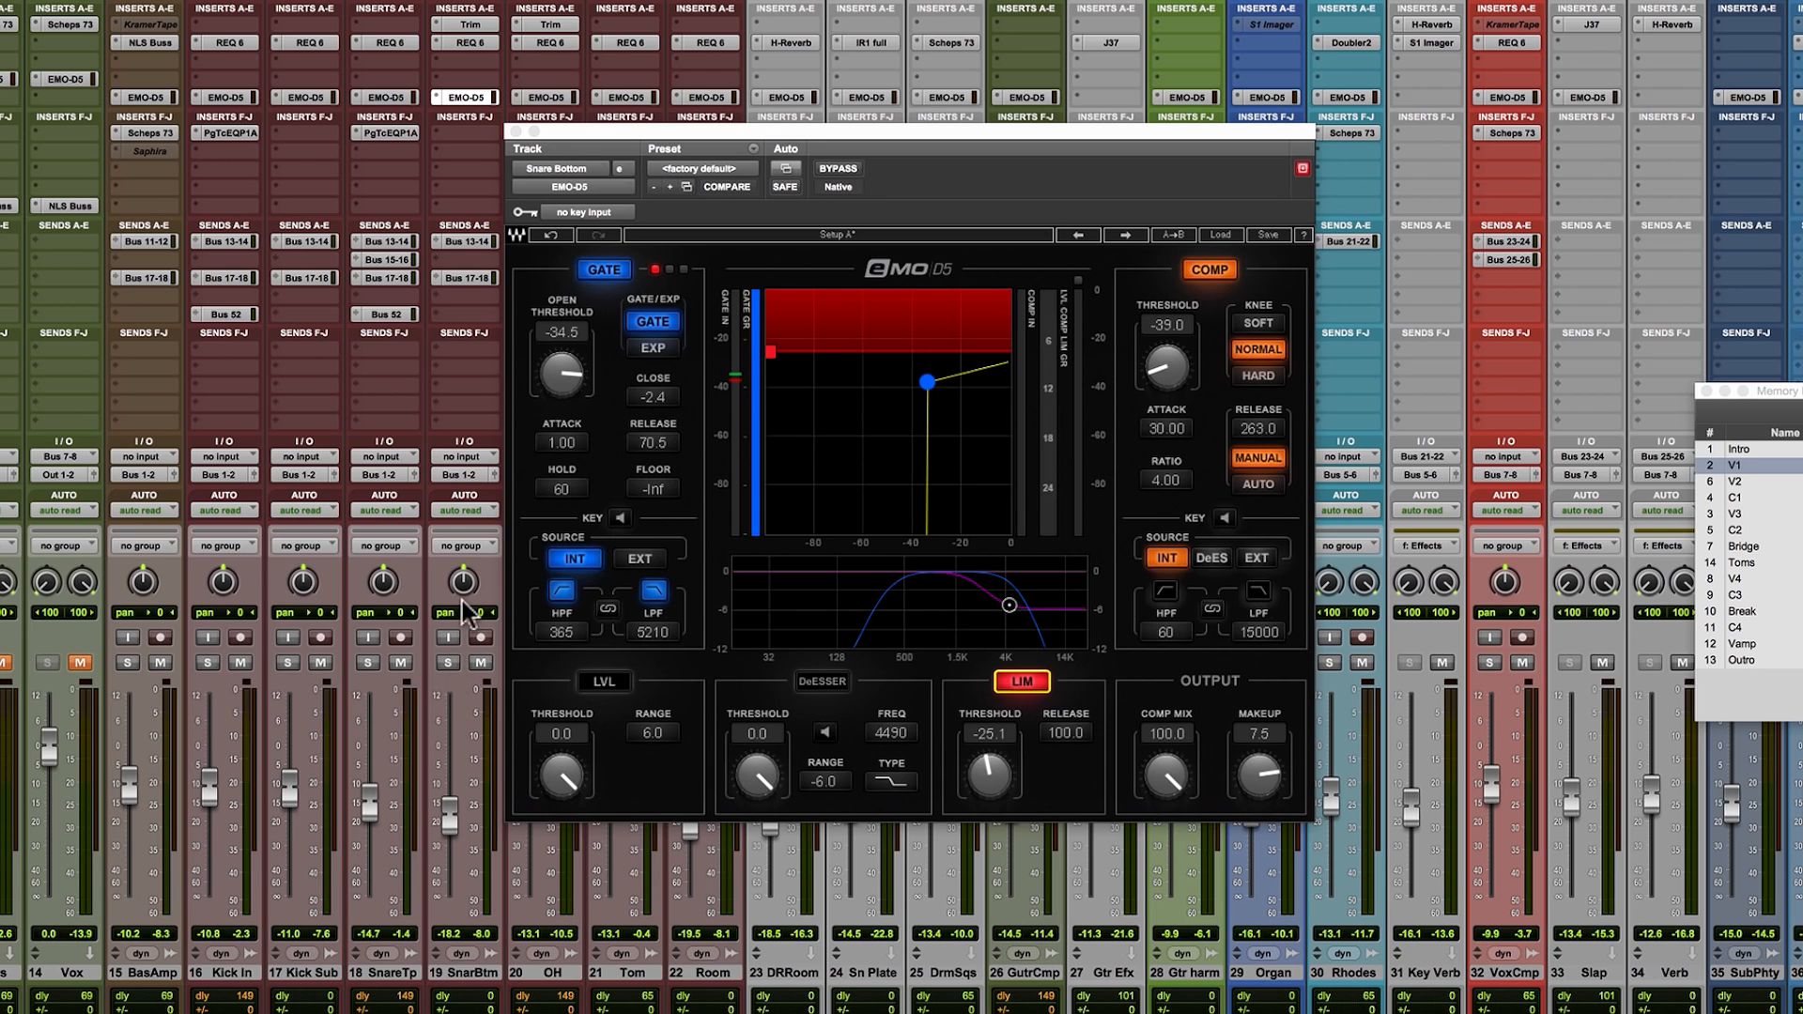
Show the Tom EMO-D5 and then the Room EMO-D5, solo the Room track and start playback.
{"action": "left_click", "coordinate": [626, 97]}
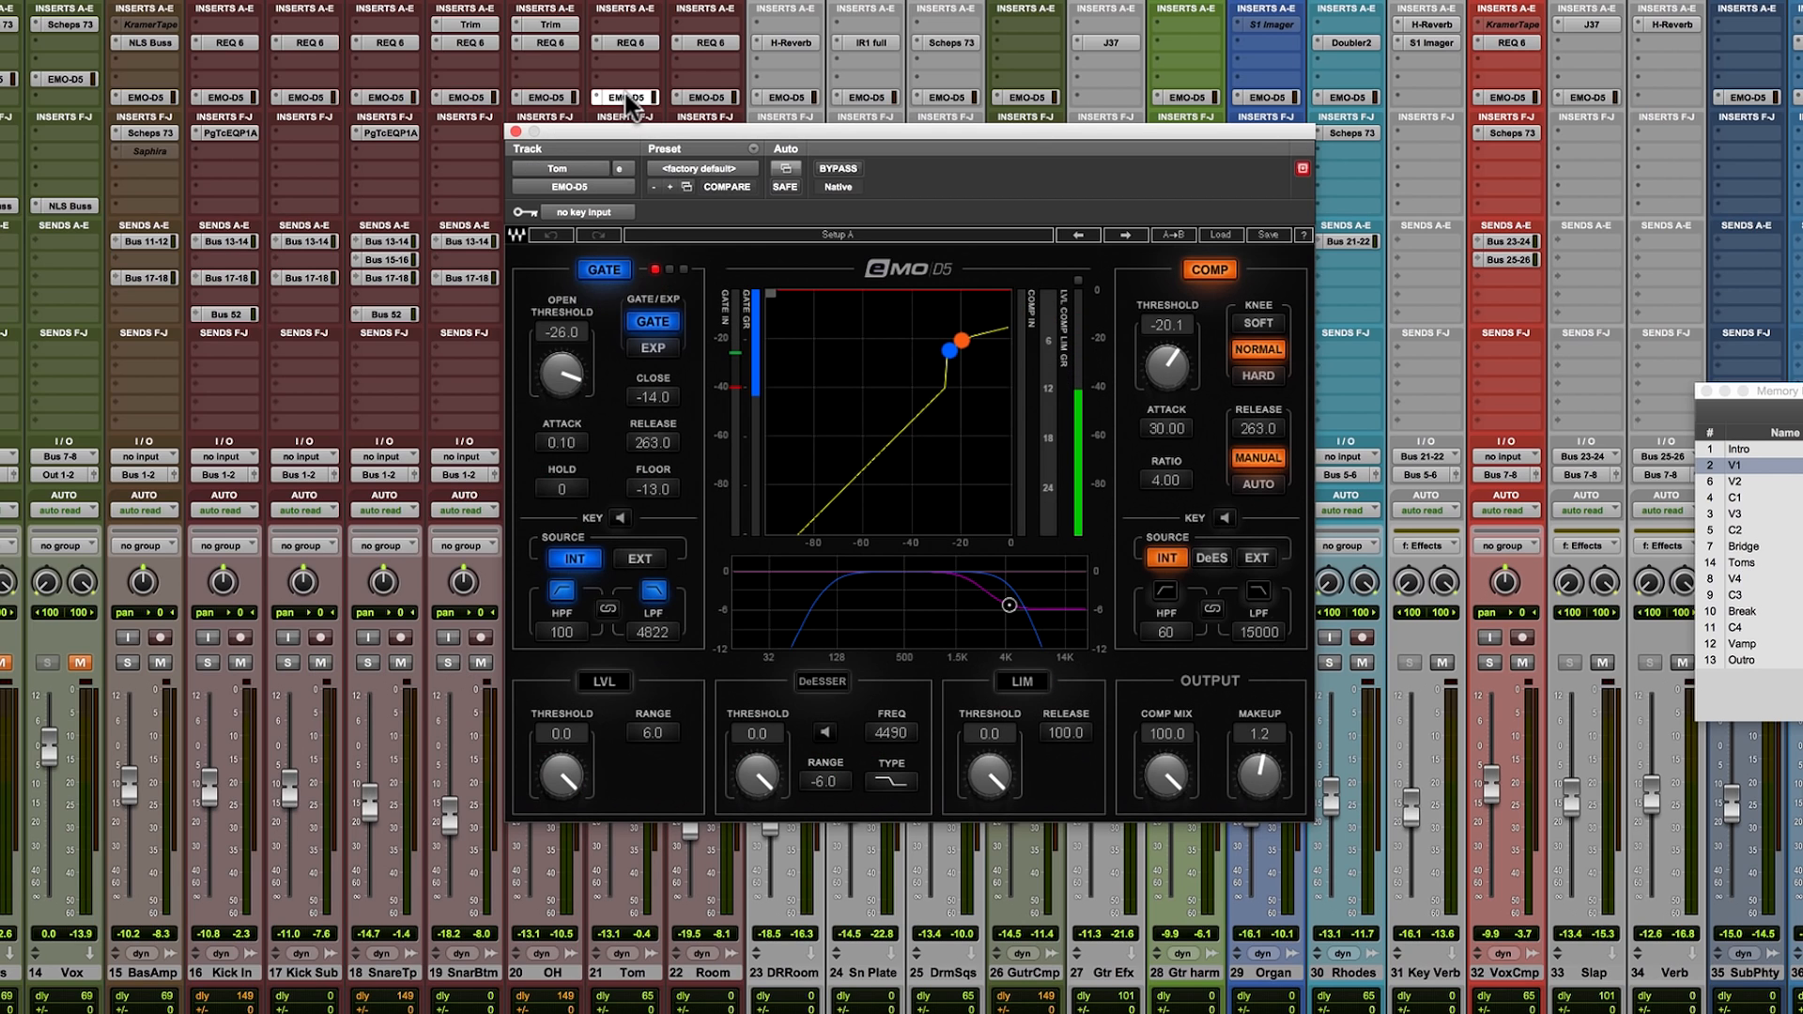
{"action": "left_click", "coordinate": [706, 97]}
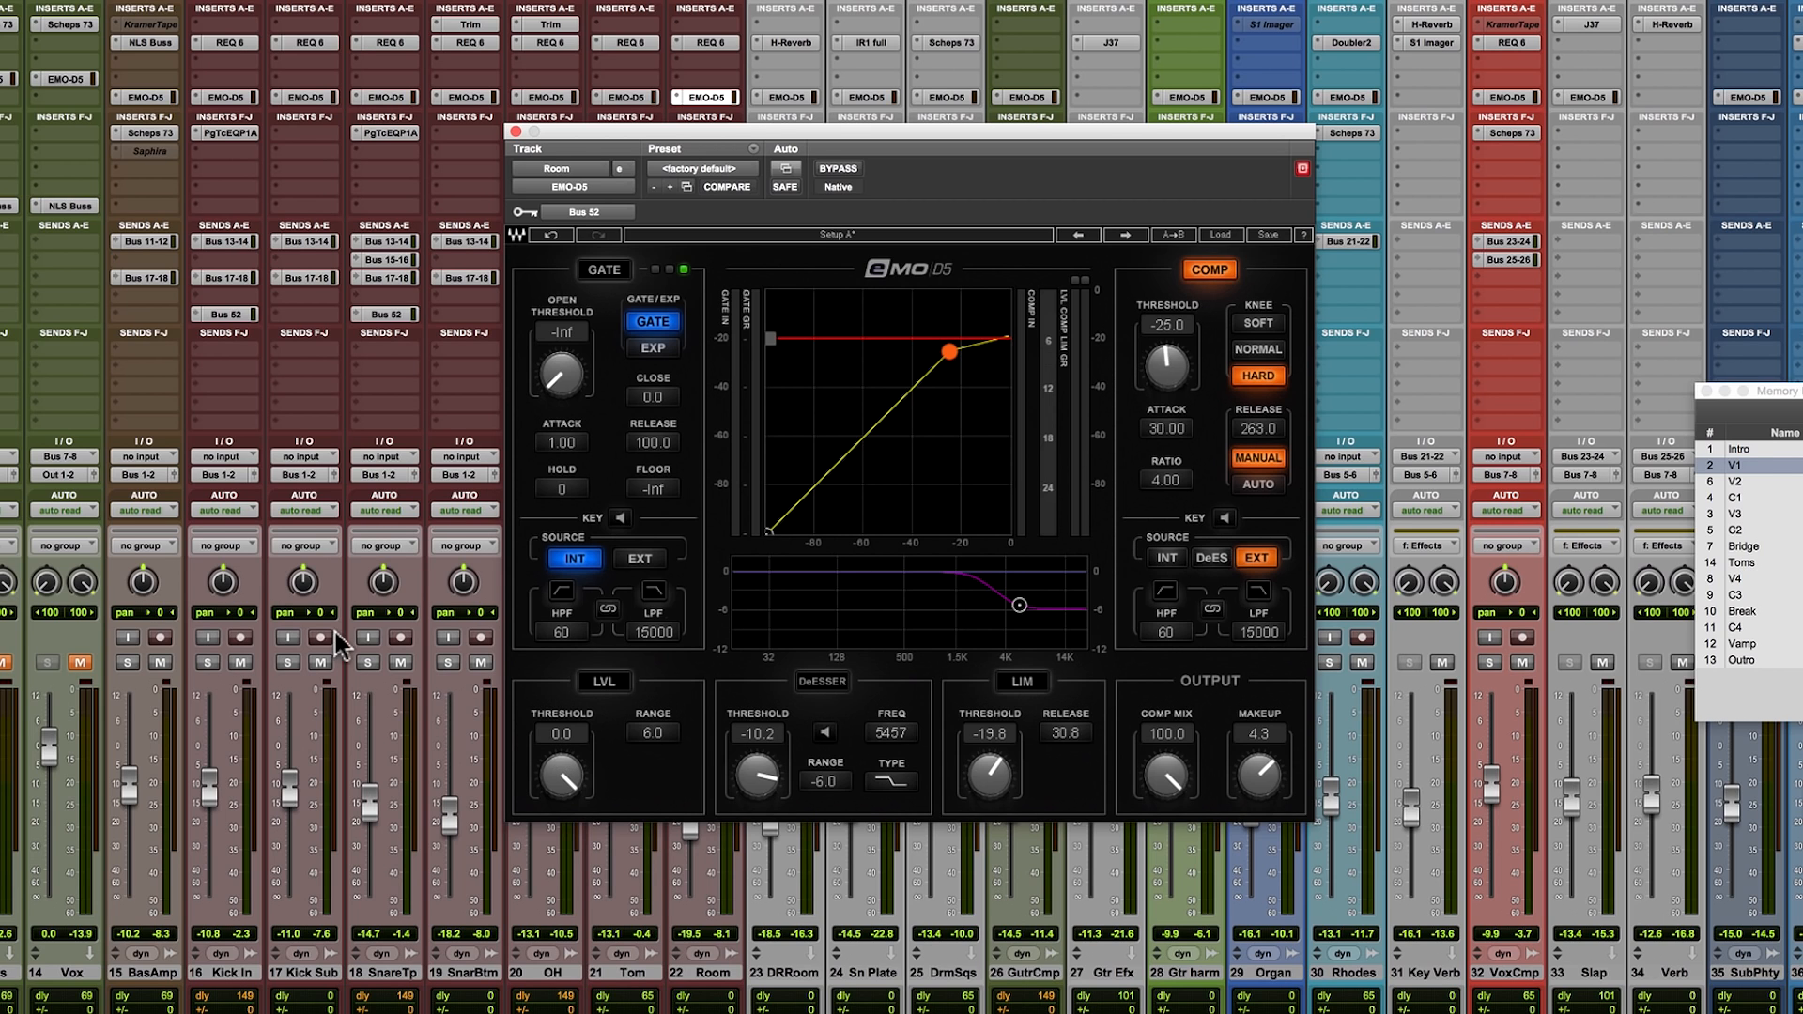
{"action": "scroll", "coordinate": [463, 694], "scroll_direction": "right", "scroll_amount": 2}
{"action": "left_click", "coordinate": [471, 662]}
{"action": "key", "text": "space"}
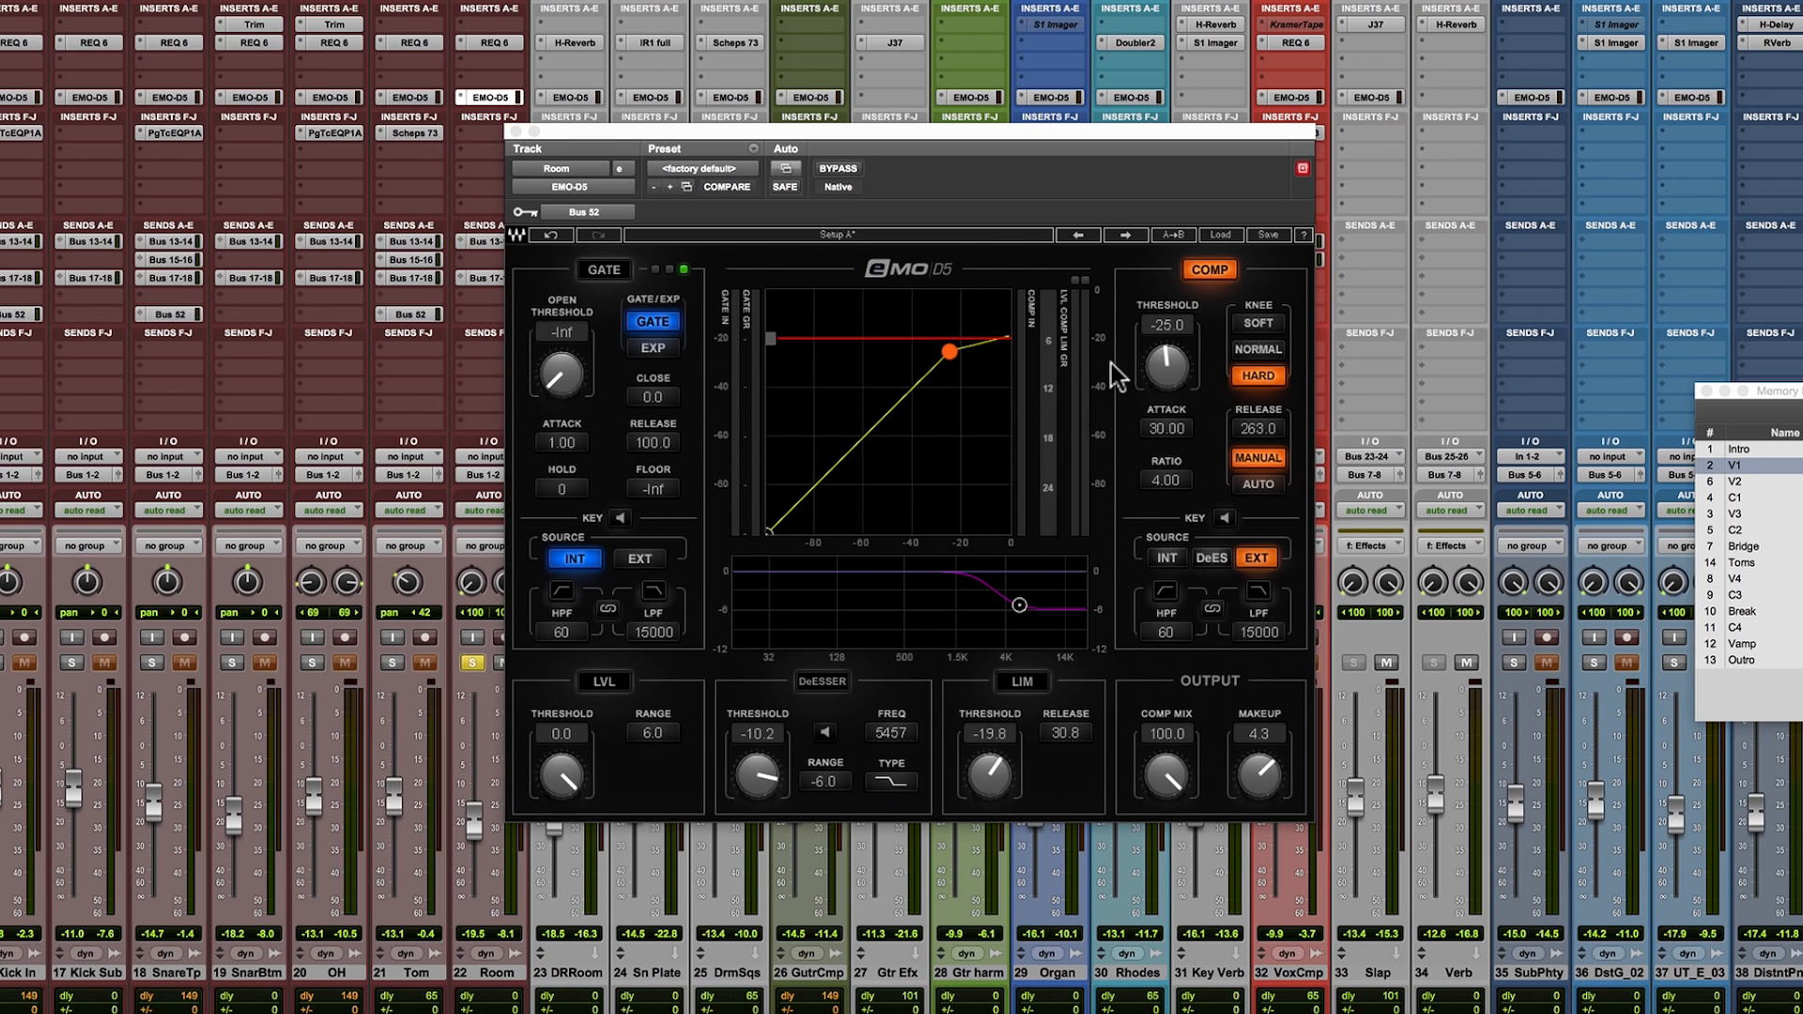
Audition the Room compressor's key signal with the INT and EXT sources, try the DeES source, and return to EXT.
{"action": "left_click", "coordinate": [1224, 518]}
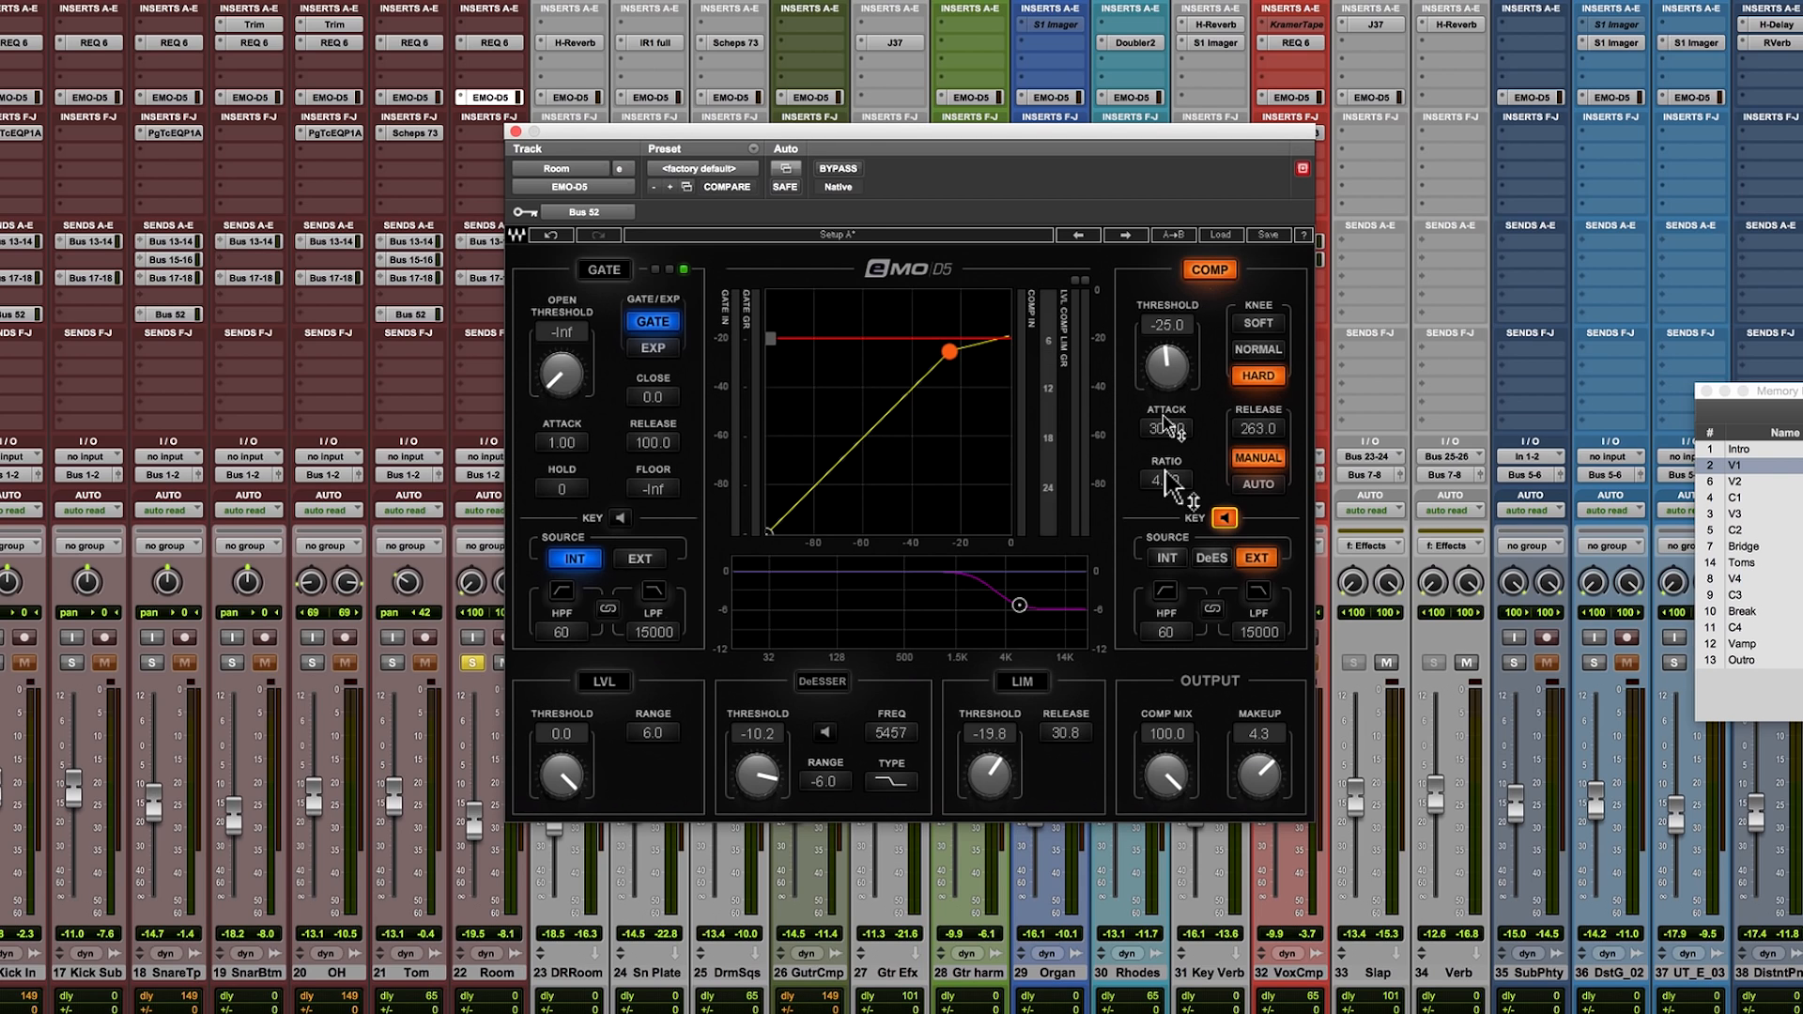
{"action": "left_click", "coordinate": [1166, 557]}
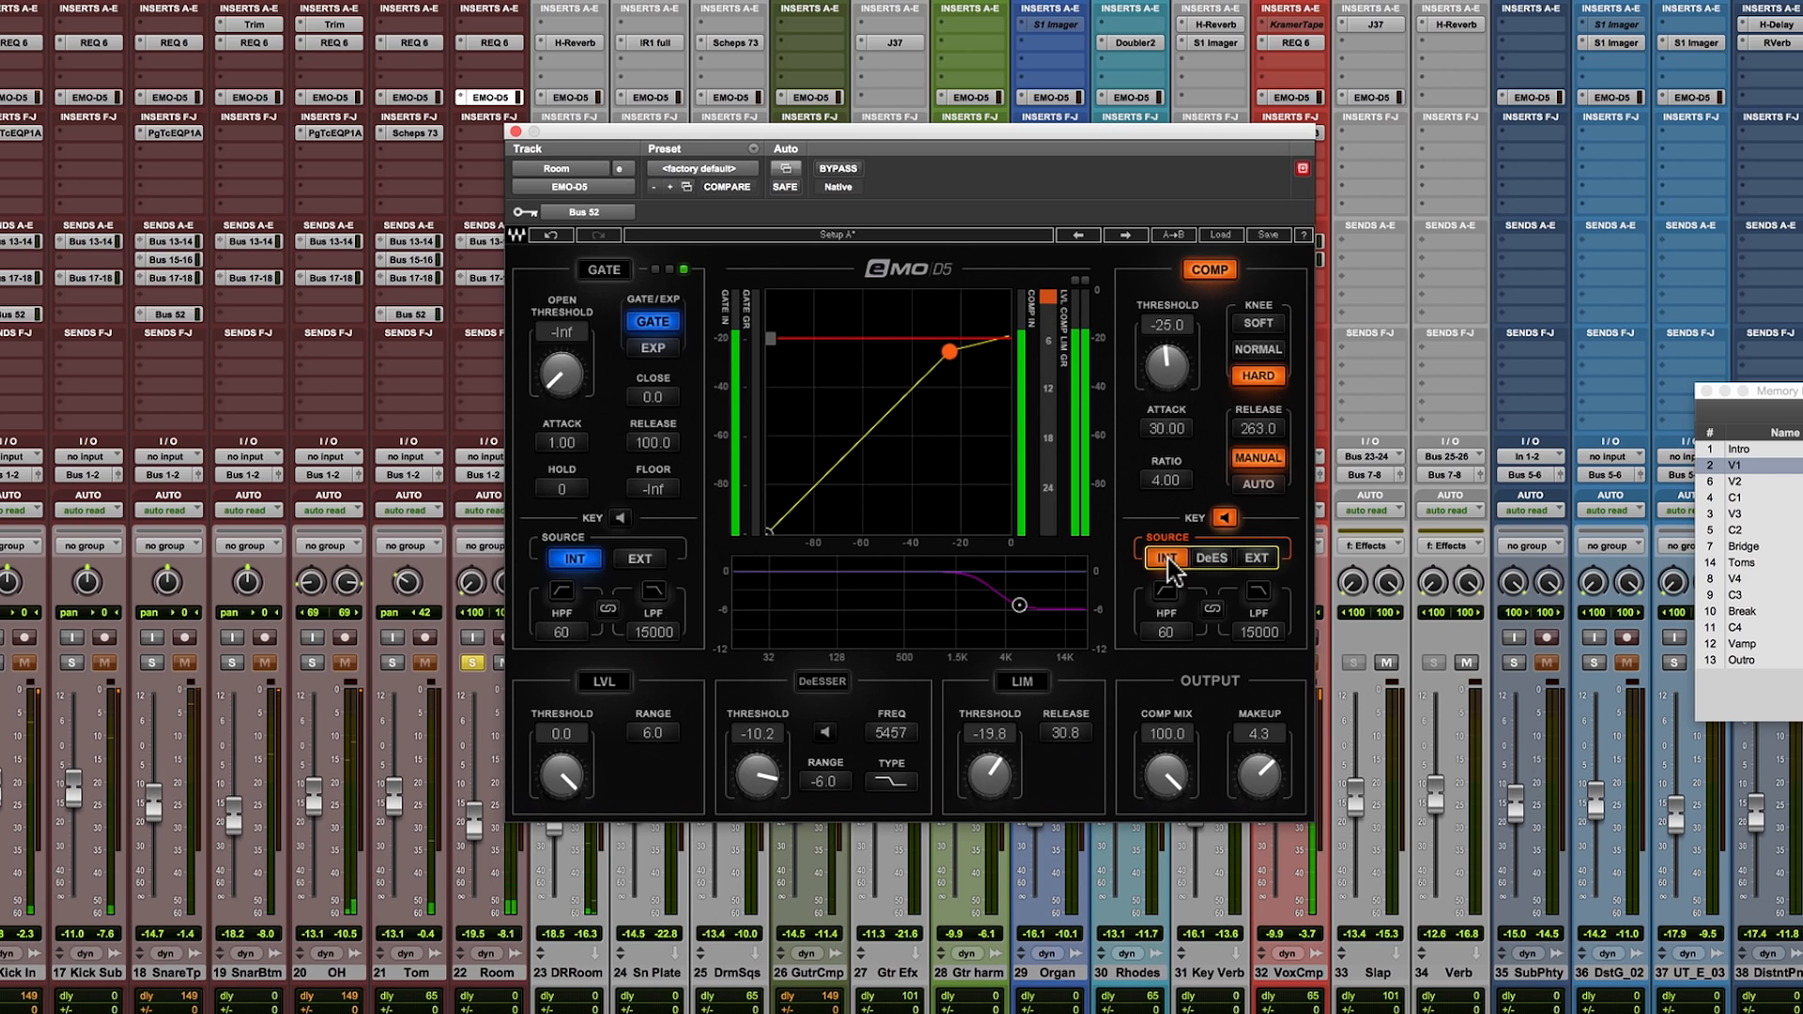
{"action": "left_click", "coordinate": [1254, 557]}
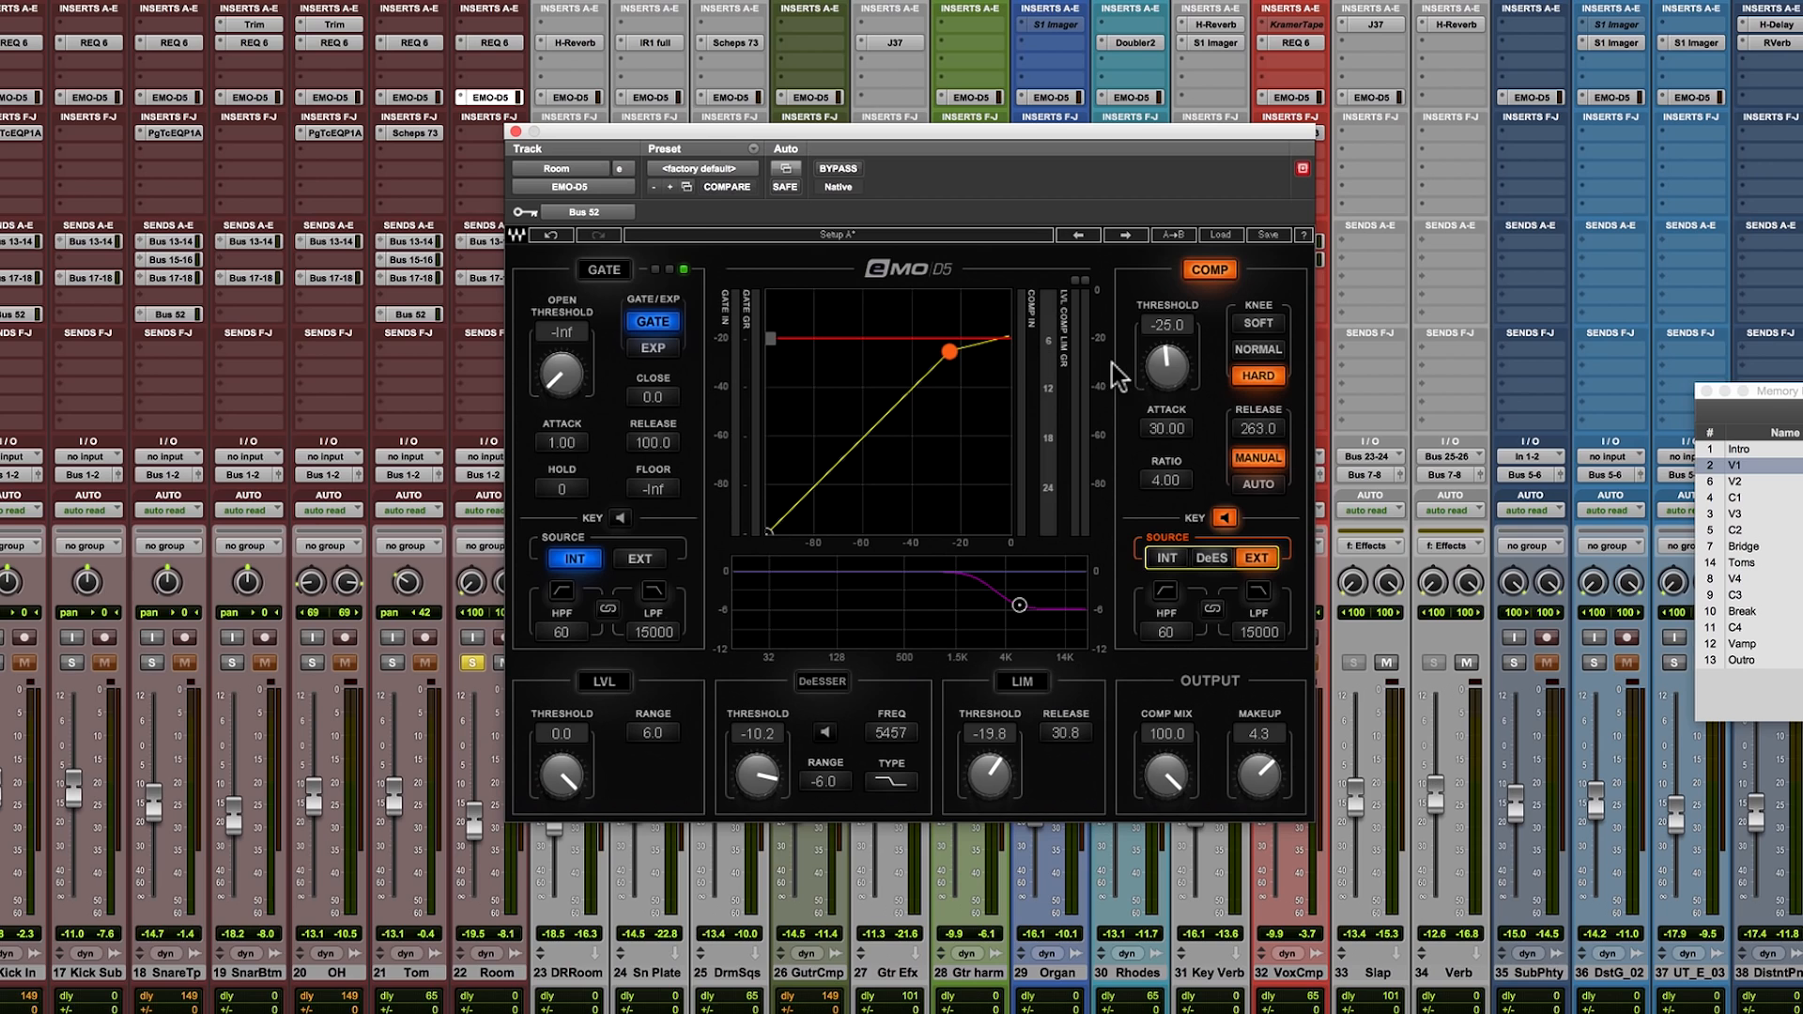
{"action": "left_click", "coordinate": [1225, 518]}
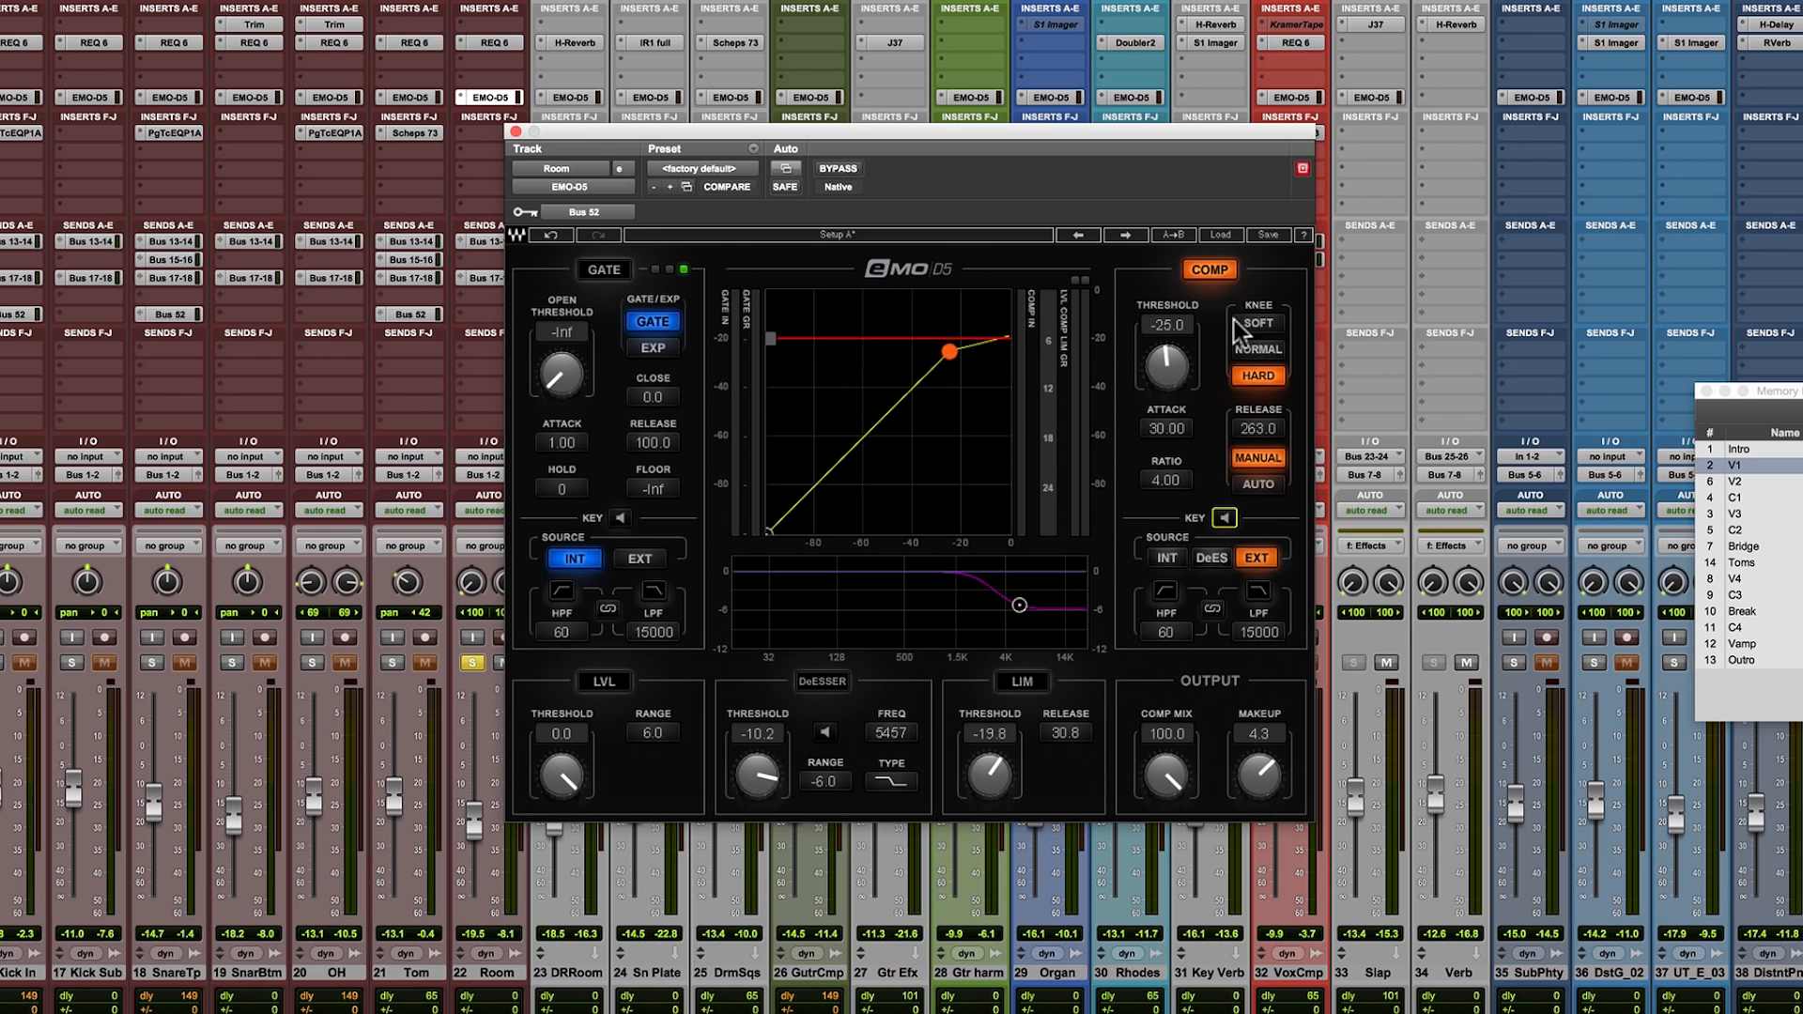
{"action": "left_click", "coordinate": [1216, 558]}
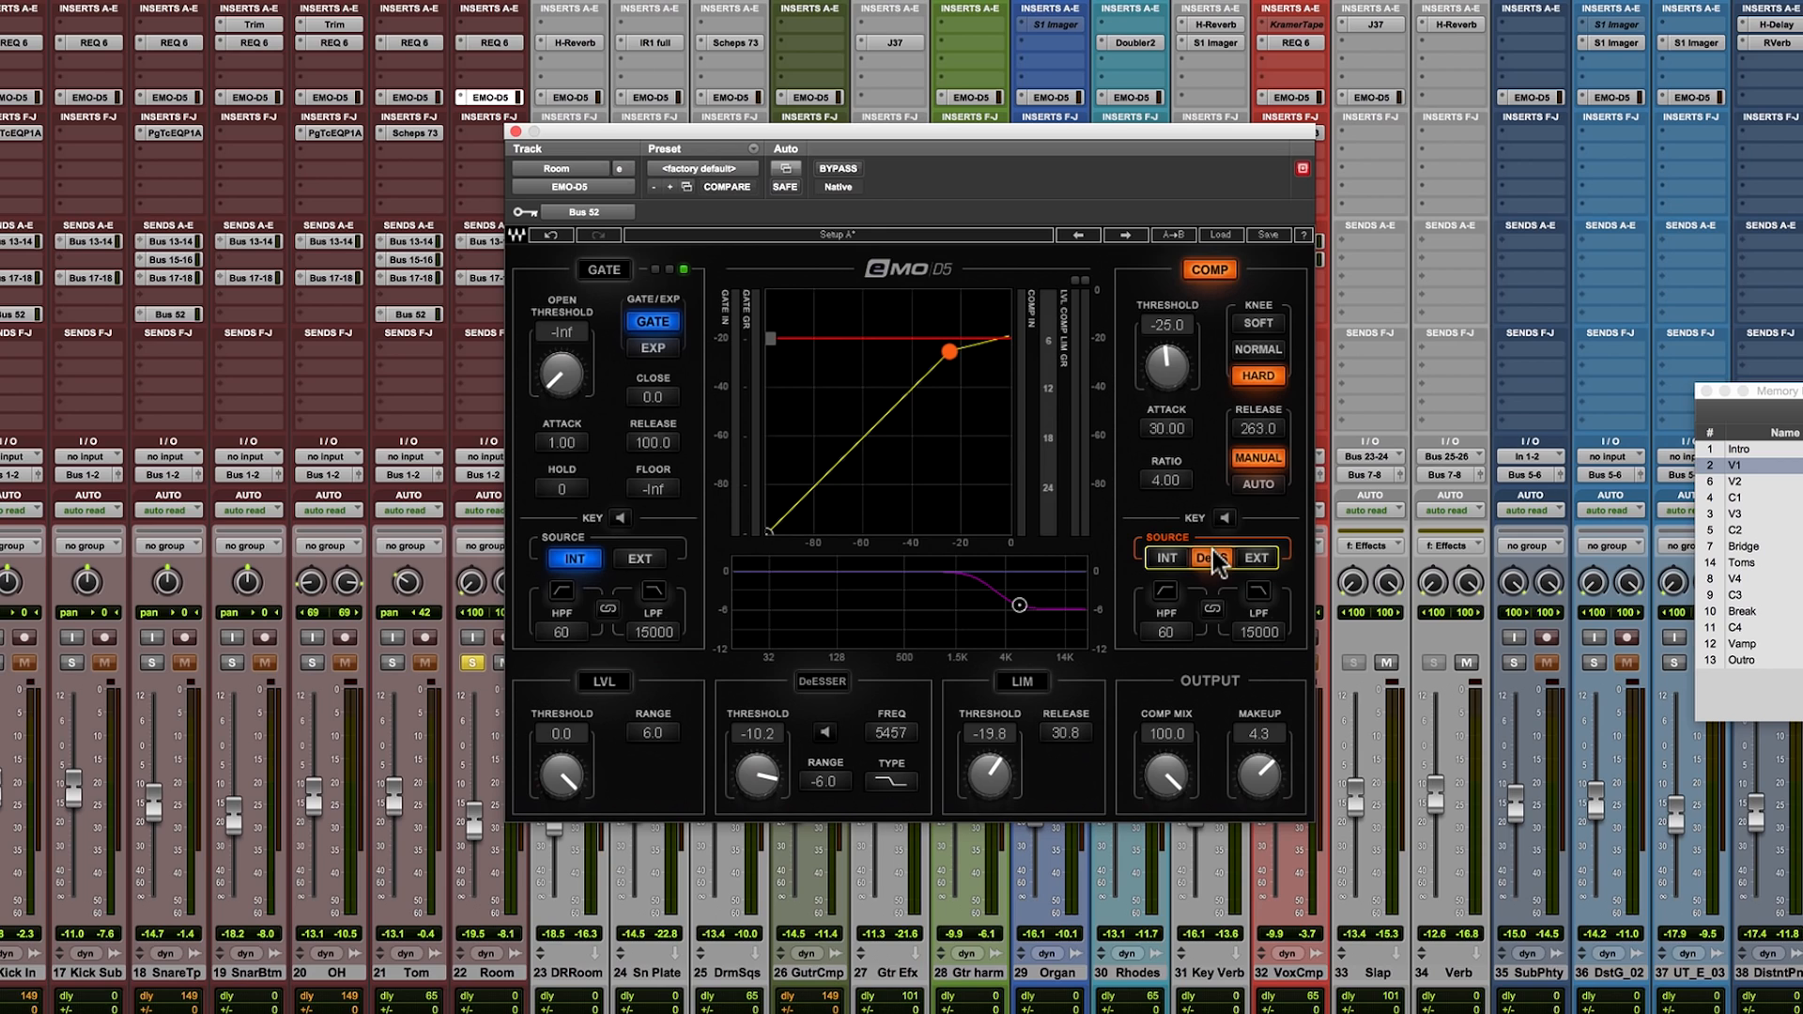
{"action": "left_click", "coordinate": [1261, 558]}
Play from marker C1 and listen to the Room de-esser's key signal, comparing the bell and shelf filter types and ending on the shelf.
{"action": "left_click", "coordinate": [1735, 498]}
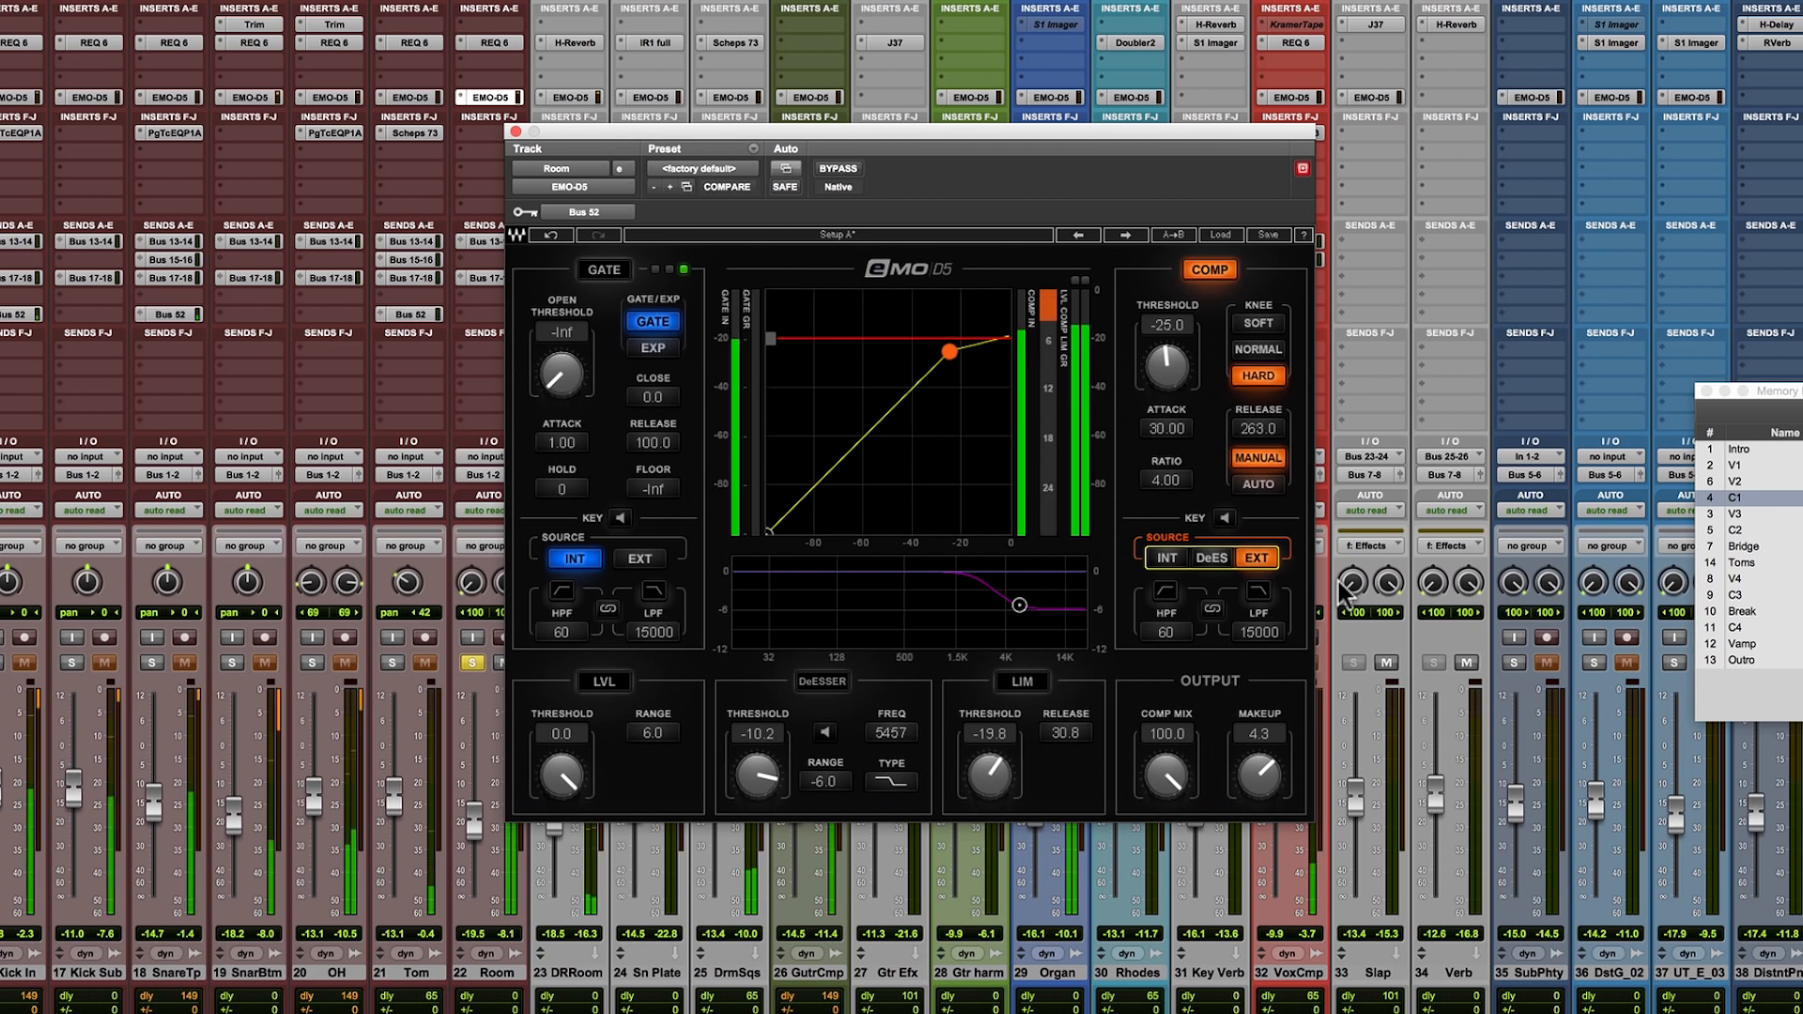
{"action": "left_click", "coordinate": [824, 734]}
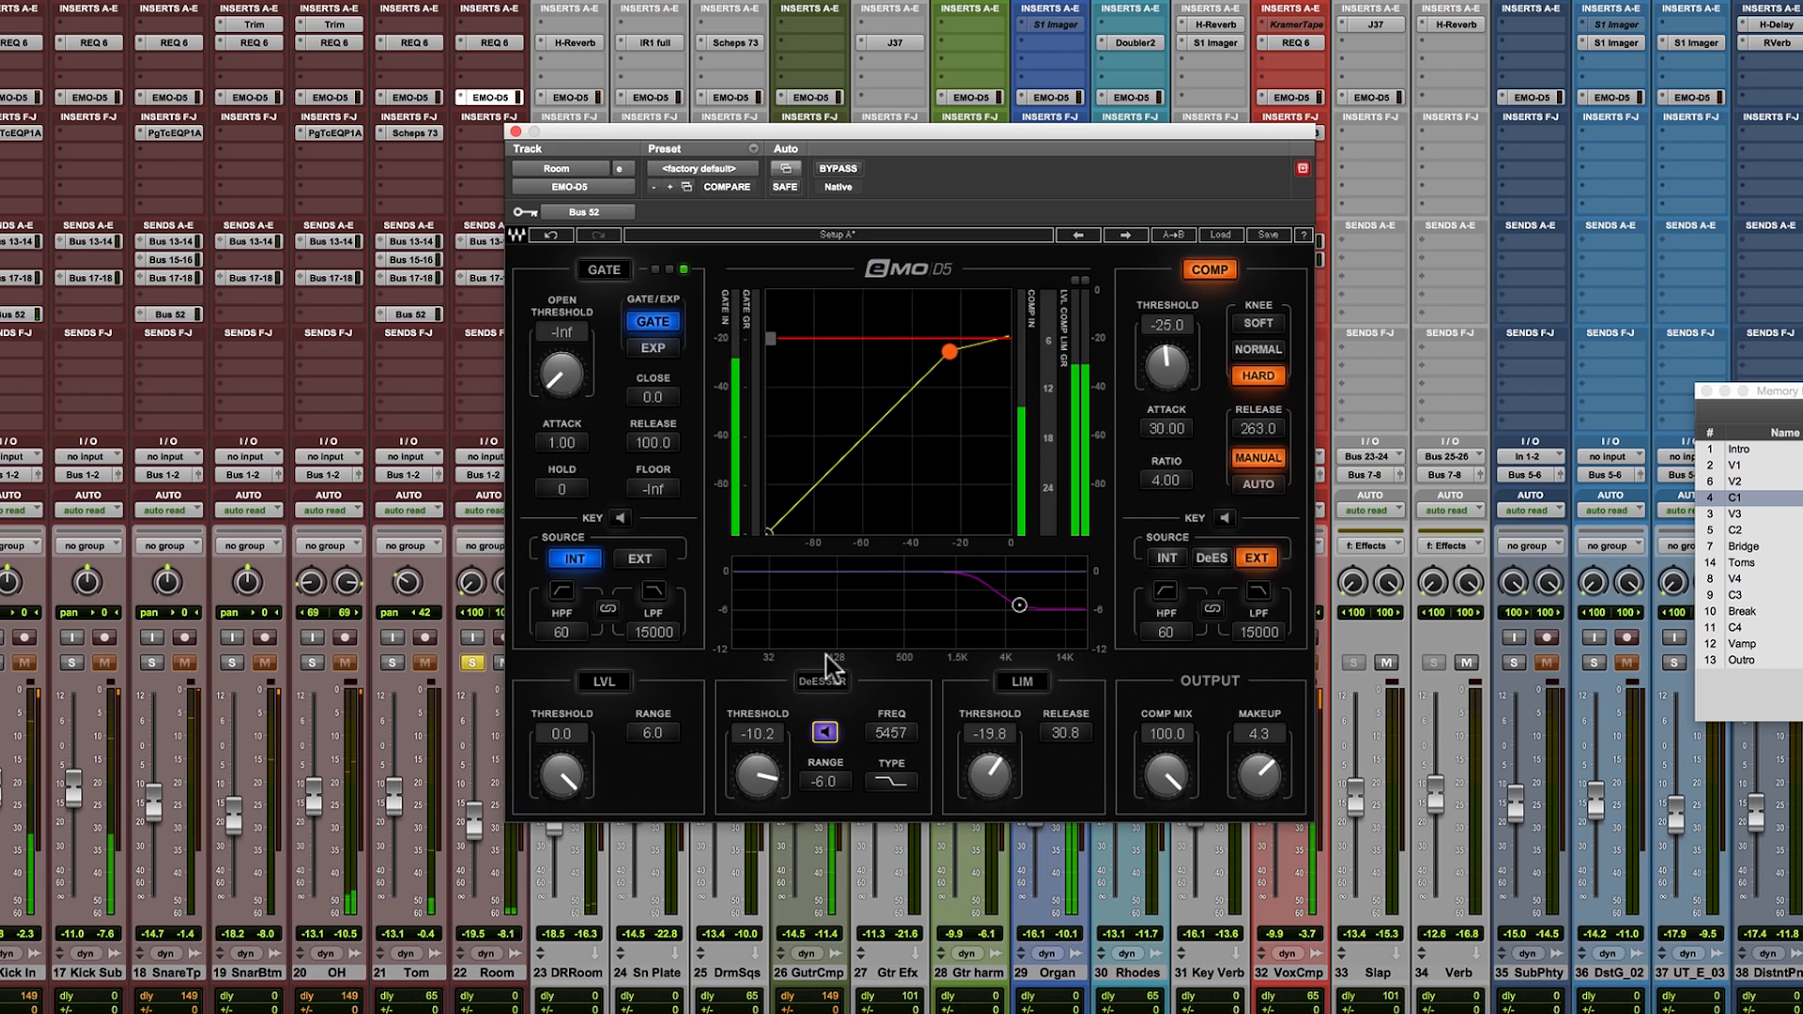
{"action": "left_click", "coordinate": [825, 733]}
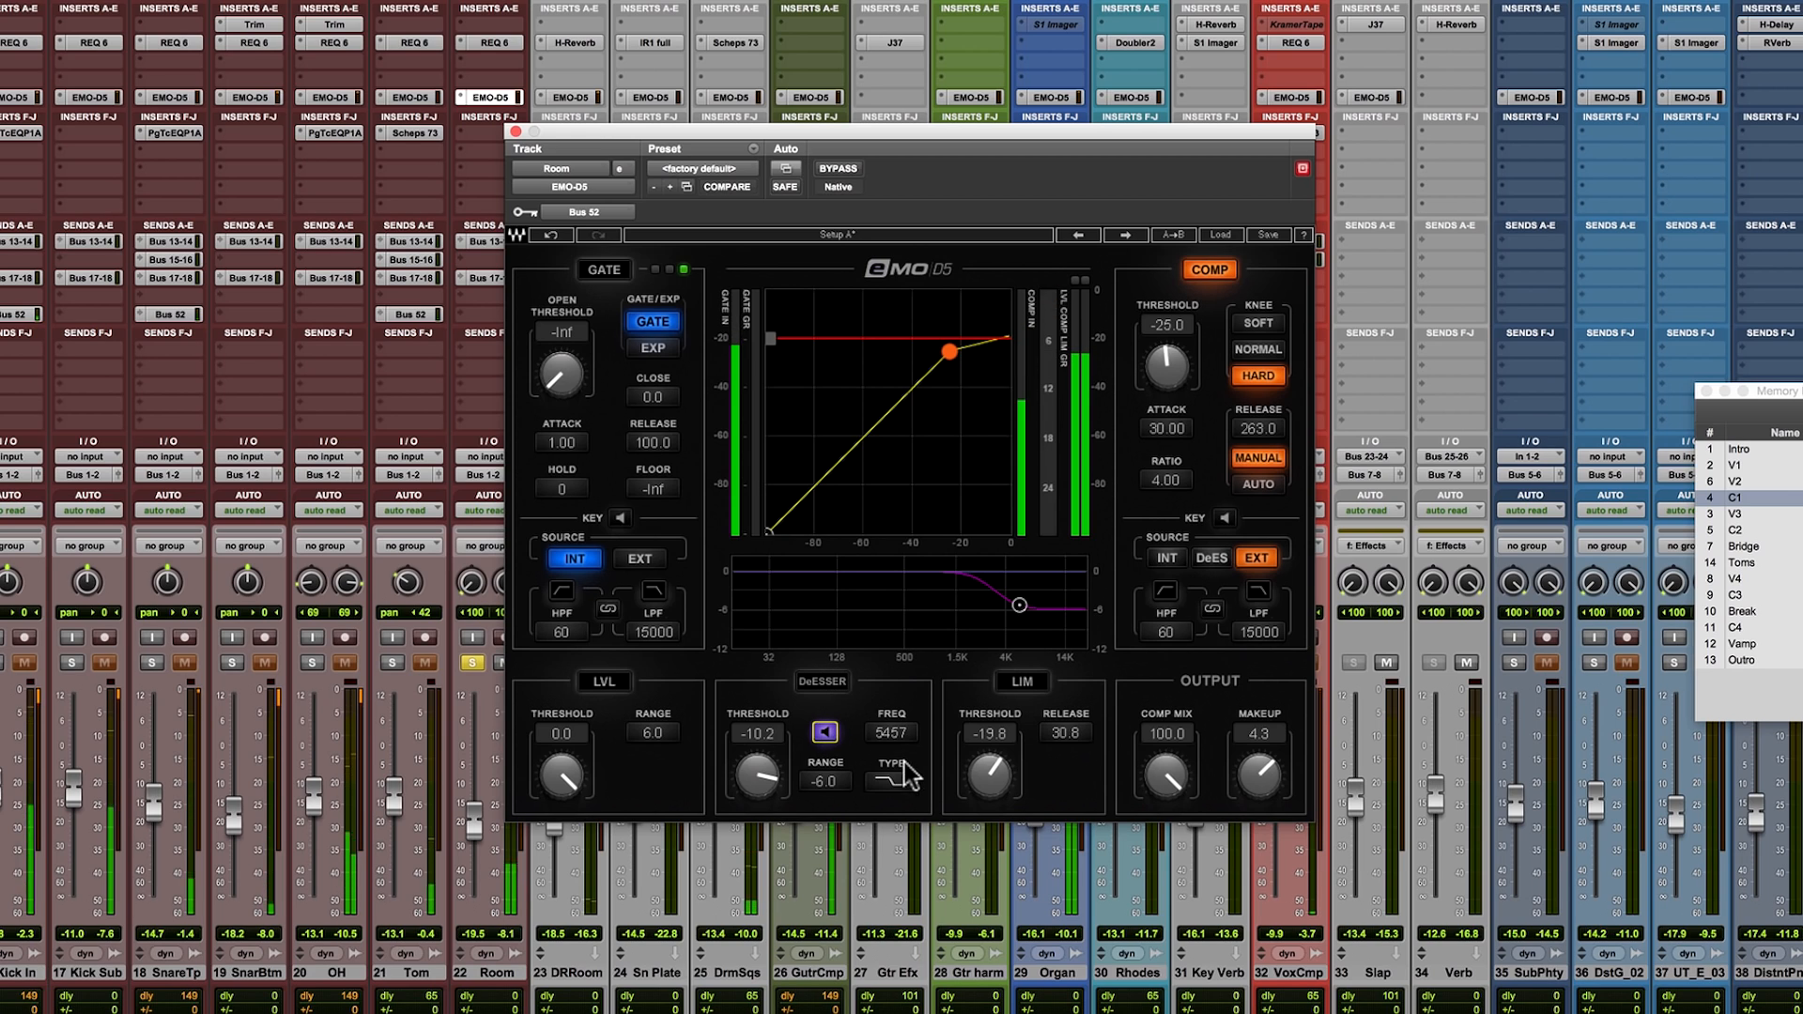
{"action": "left_click", "coordinate": [890, 782]}
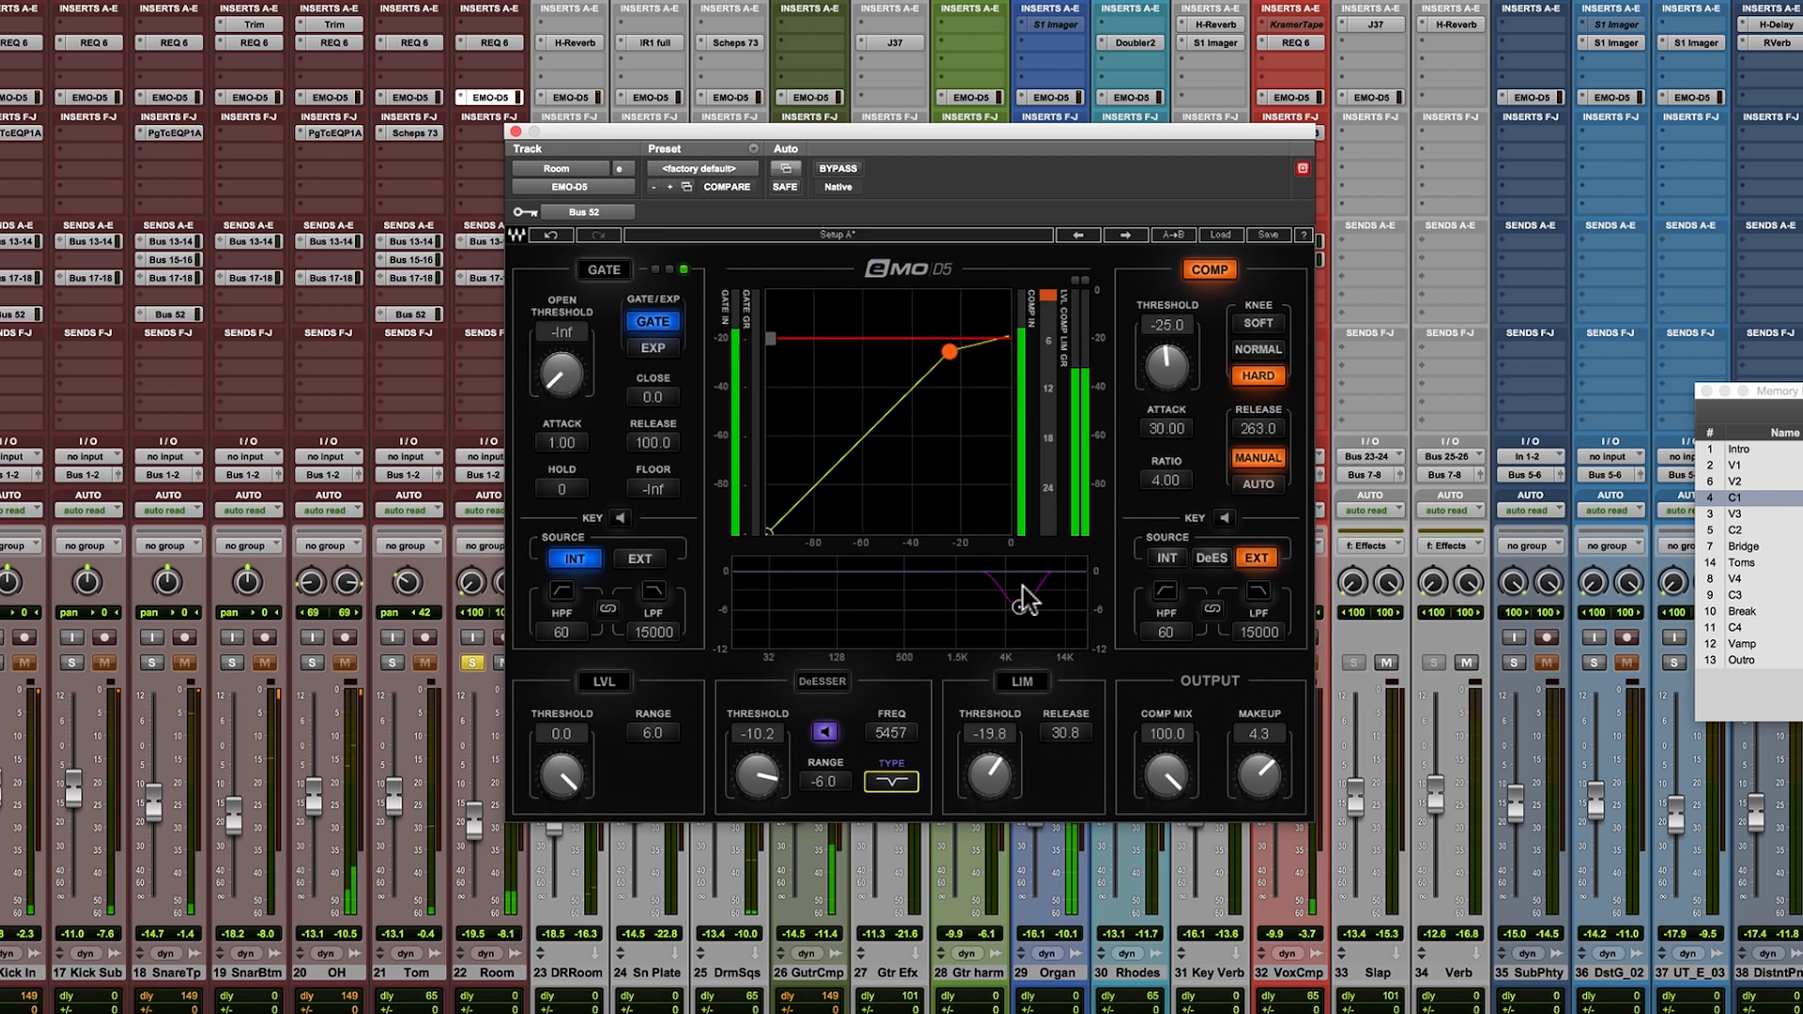
{"action": "left_click", "coordinate": [889, 775]}
{"action": "left_click", "coordinate": [889, 776]}
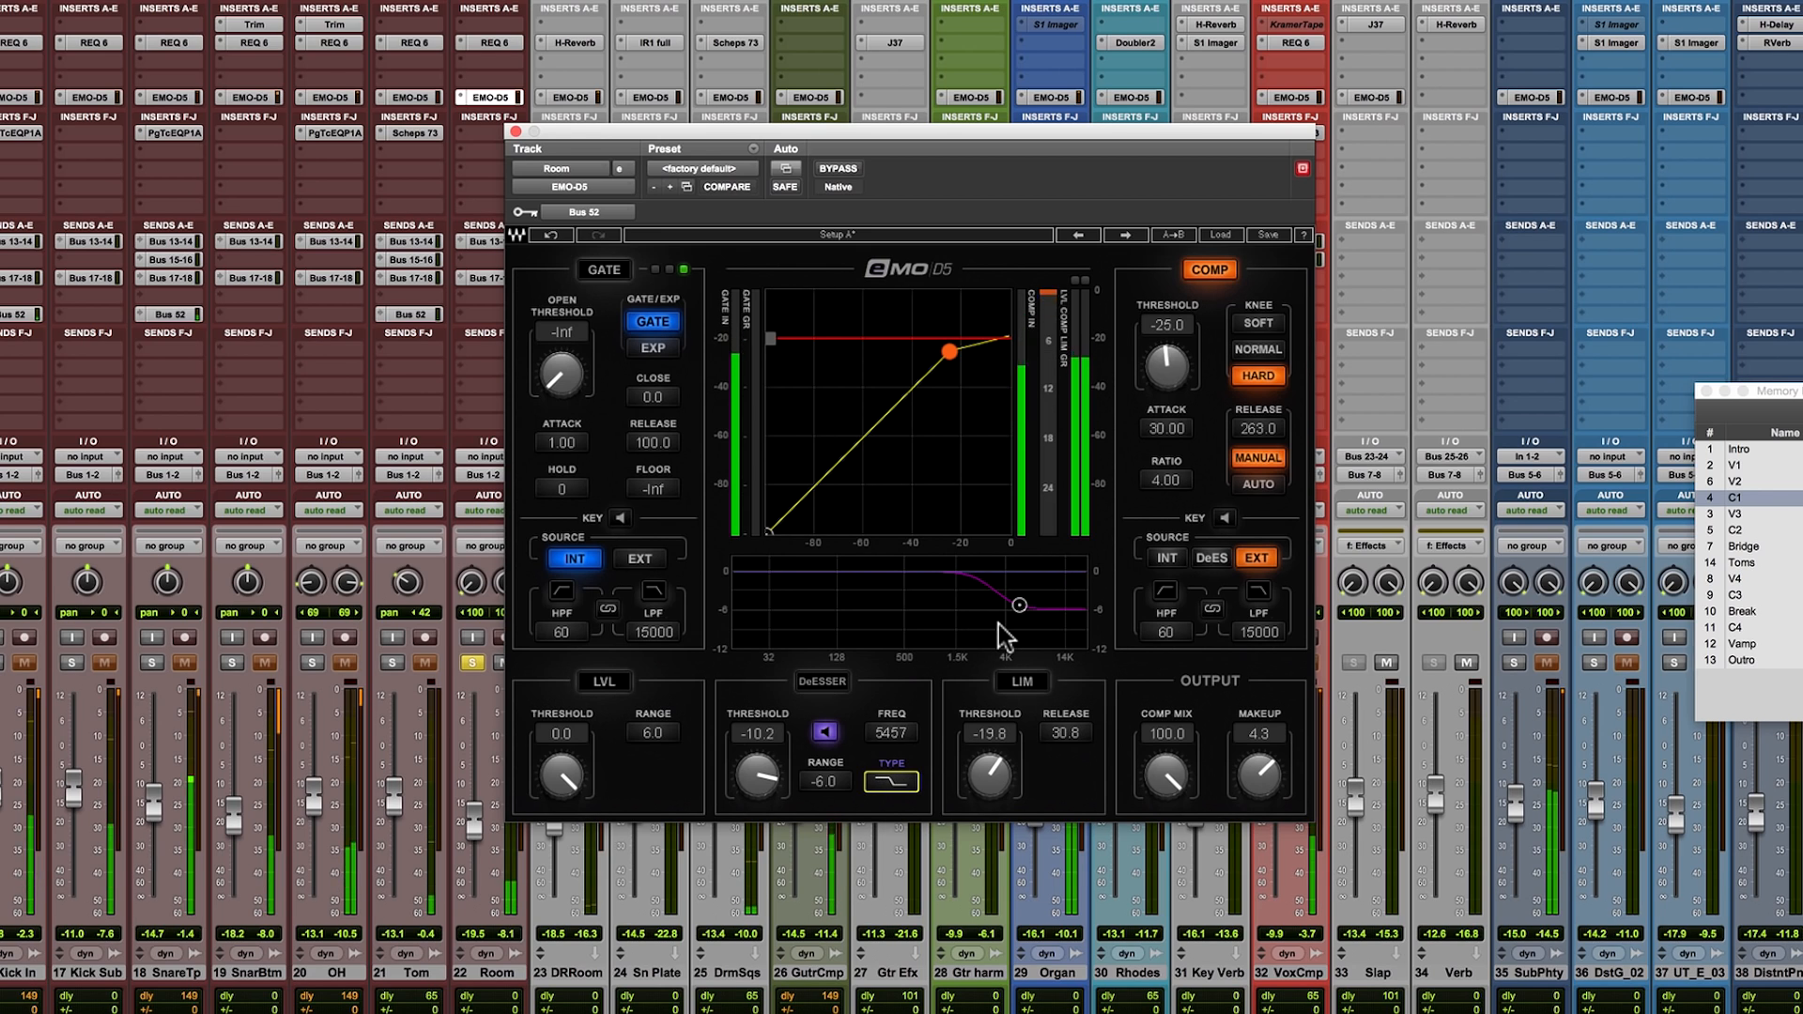
{"action": "left_click", "coordinate": [824, 734]}
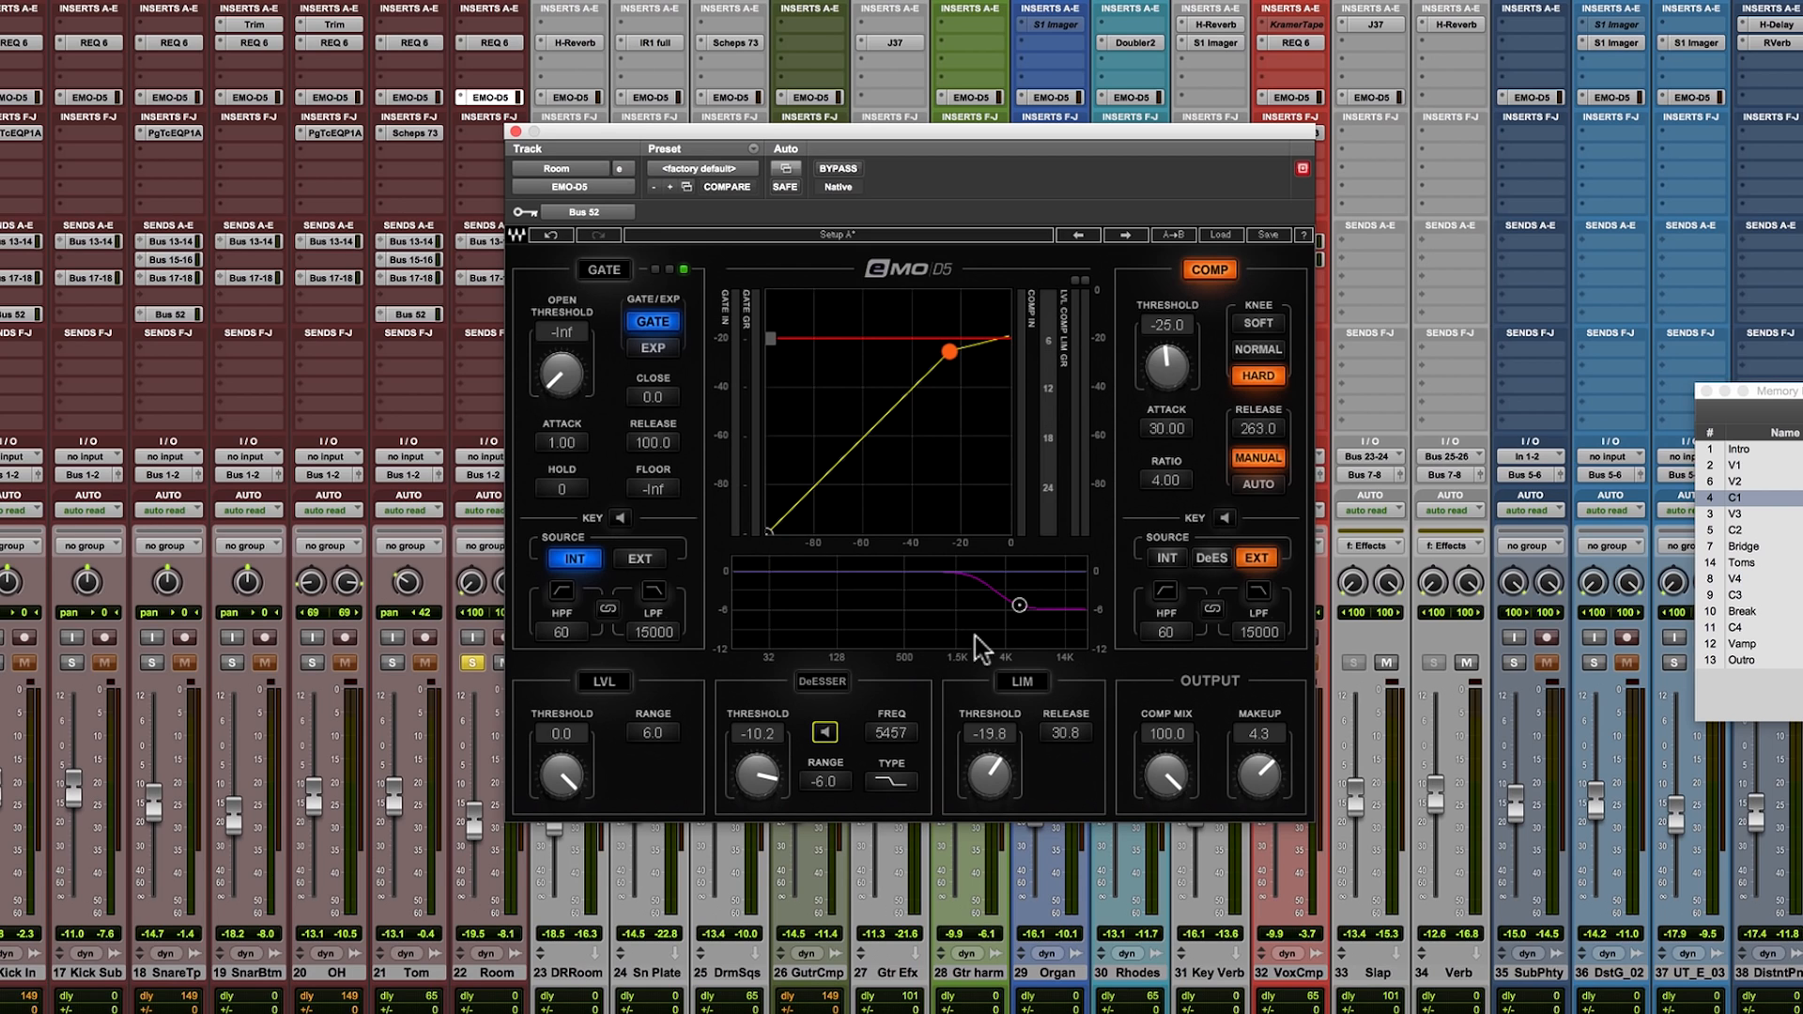
Compare the soloed Room track with its de-esser on and off, and leave the de-esser on.
{"action": "left_click", "coordinate": [826, 683]}
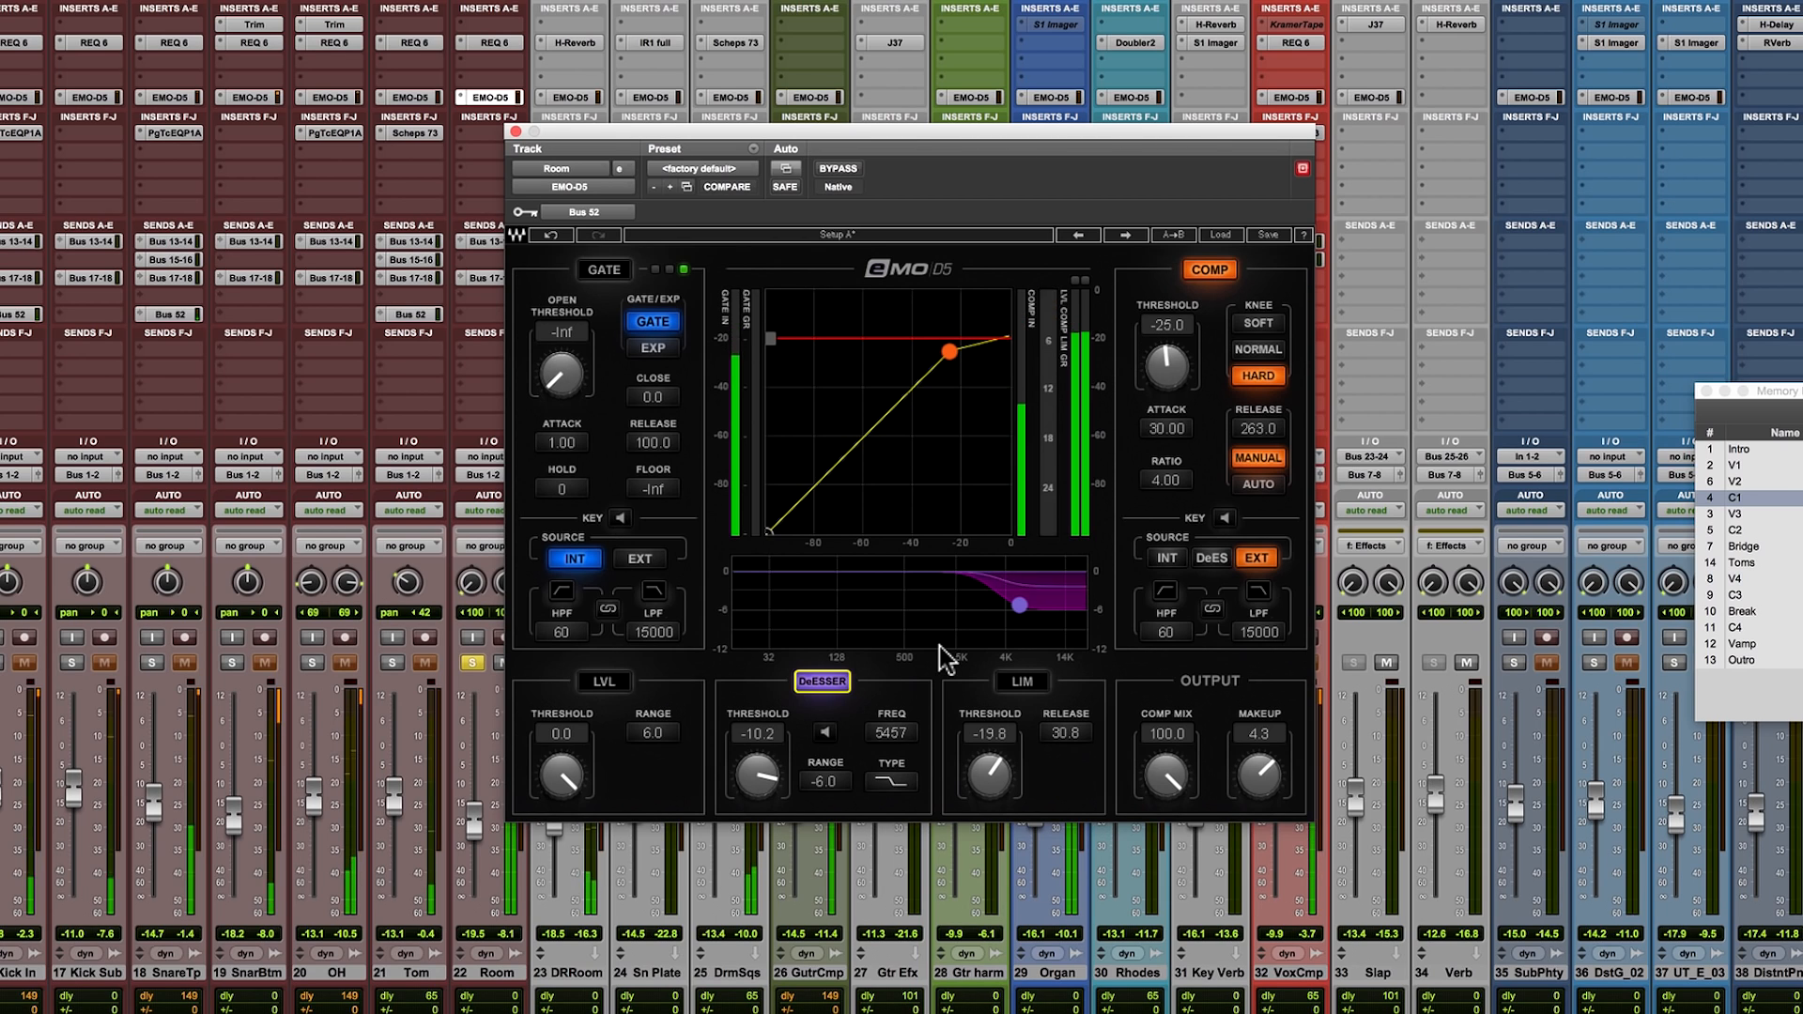
{"action": "left_click", "coordinate": [830, 681]}
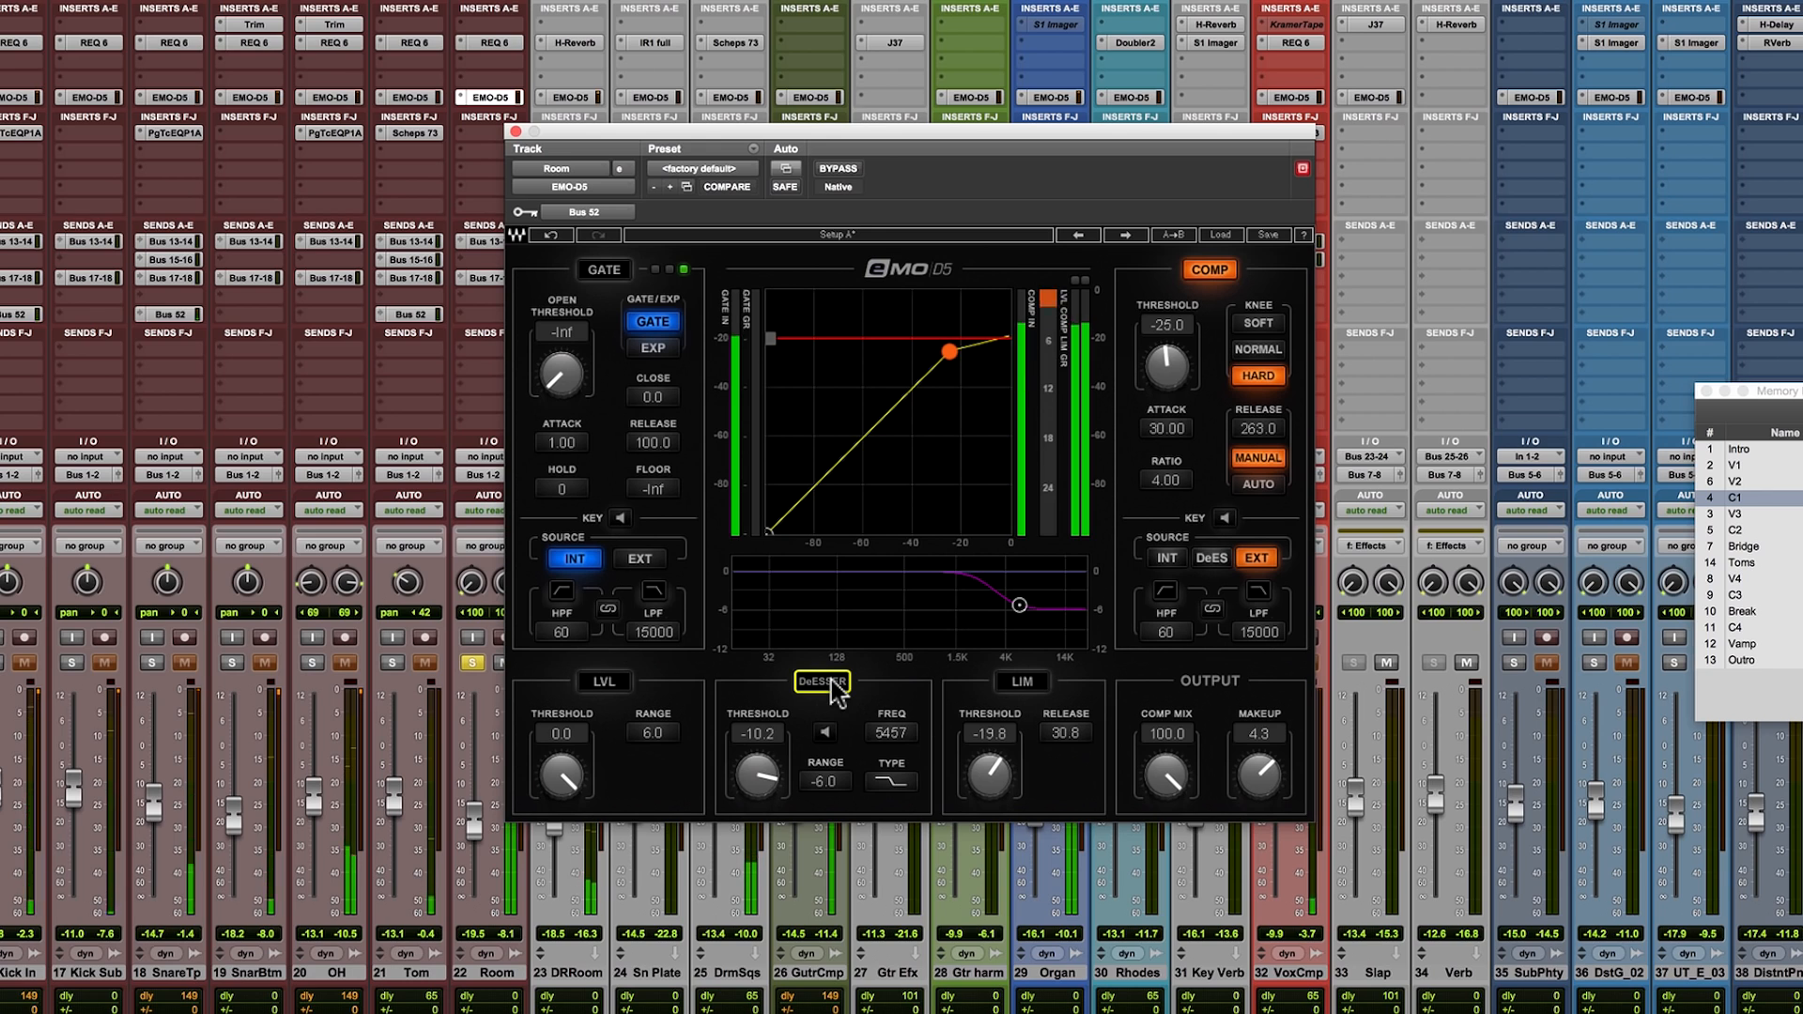
{"action": "left_click", "coordinate": [830, 680]}
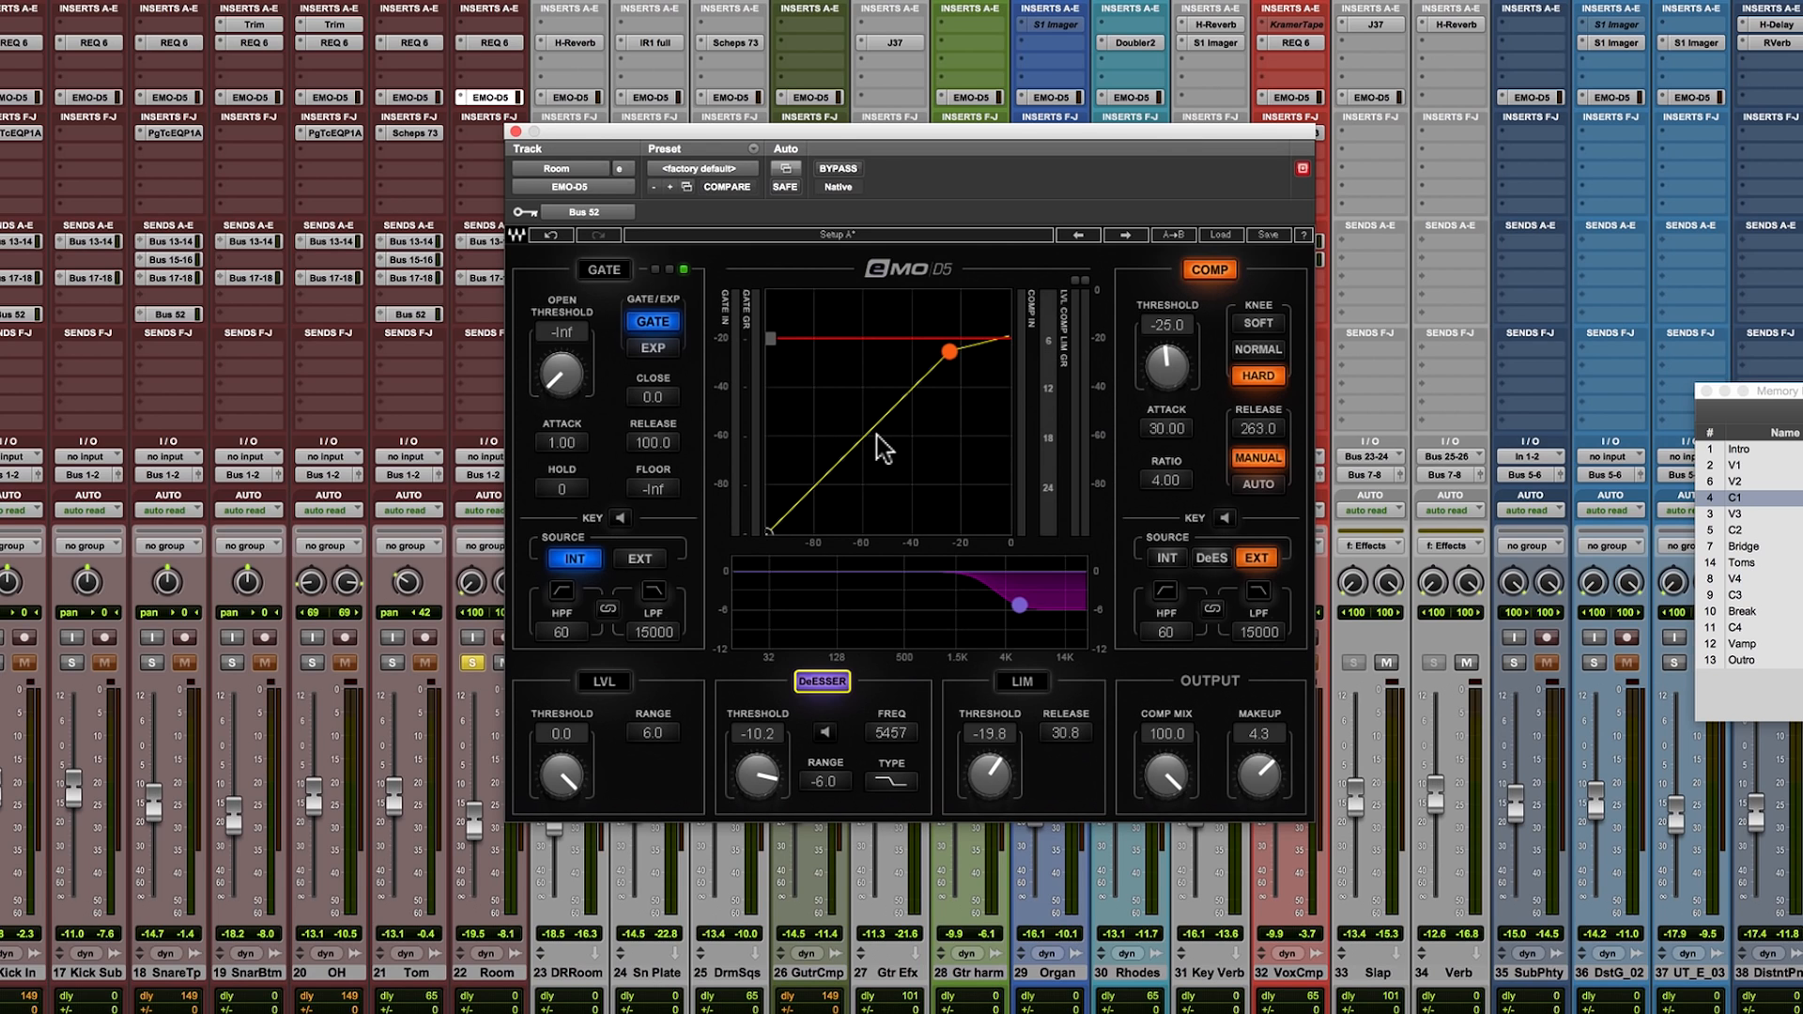
Clear the Room solo and compare its de-esser off and on in the full mix, leaving it on.
{"action": "left_click", "coordinate": [472, 663]}
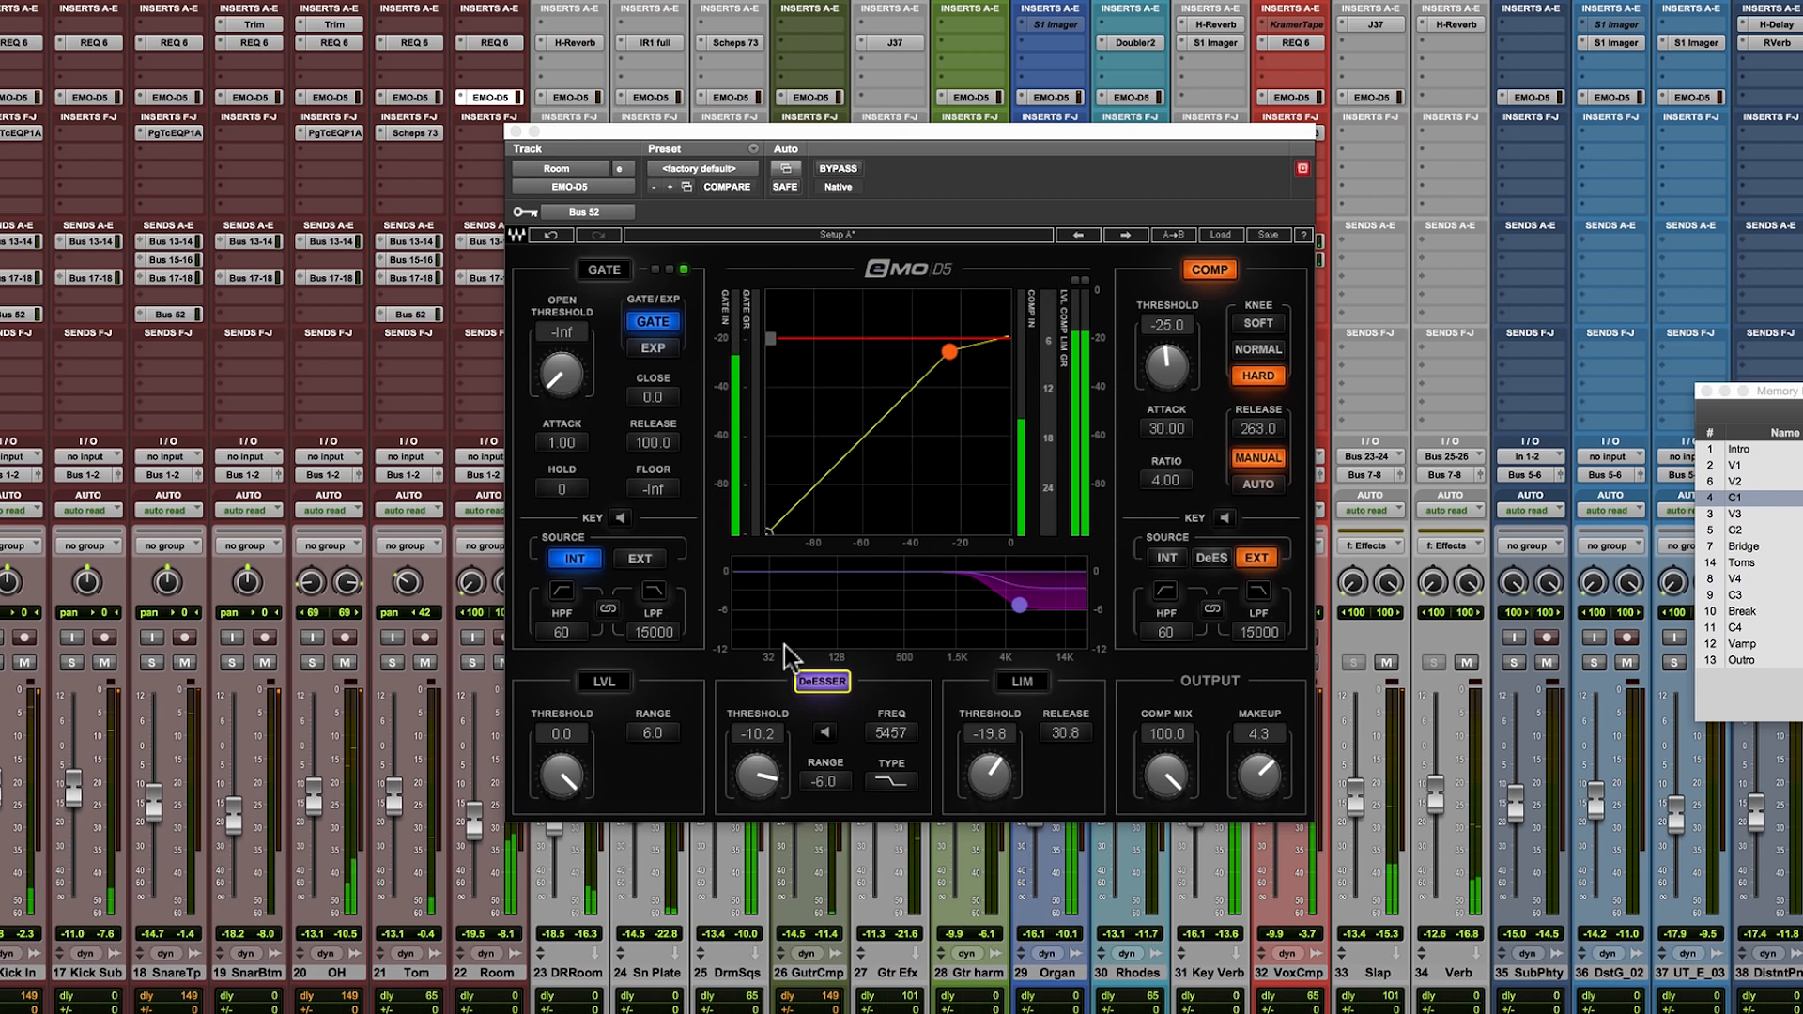
{"action": "left_click", "coordinate": [822, 681]}
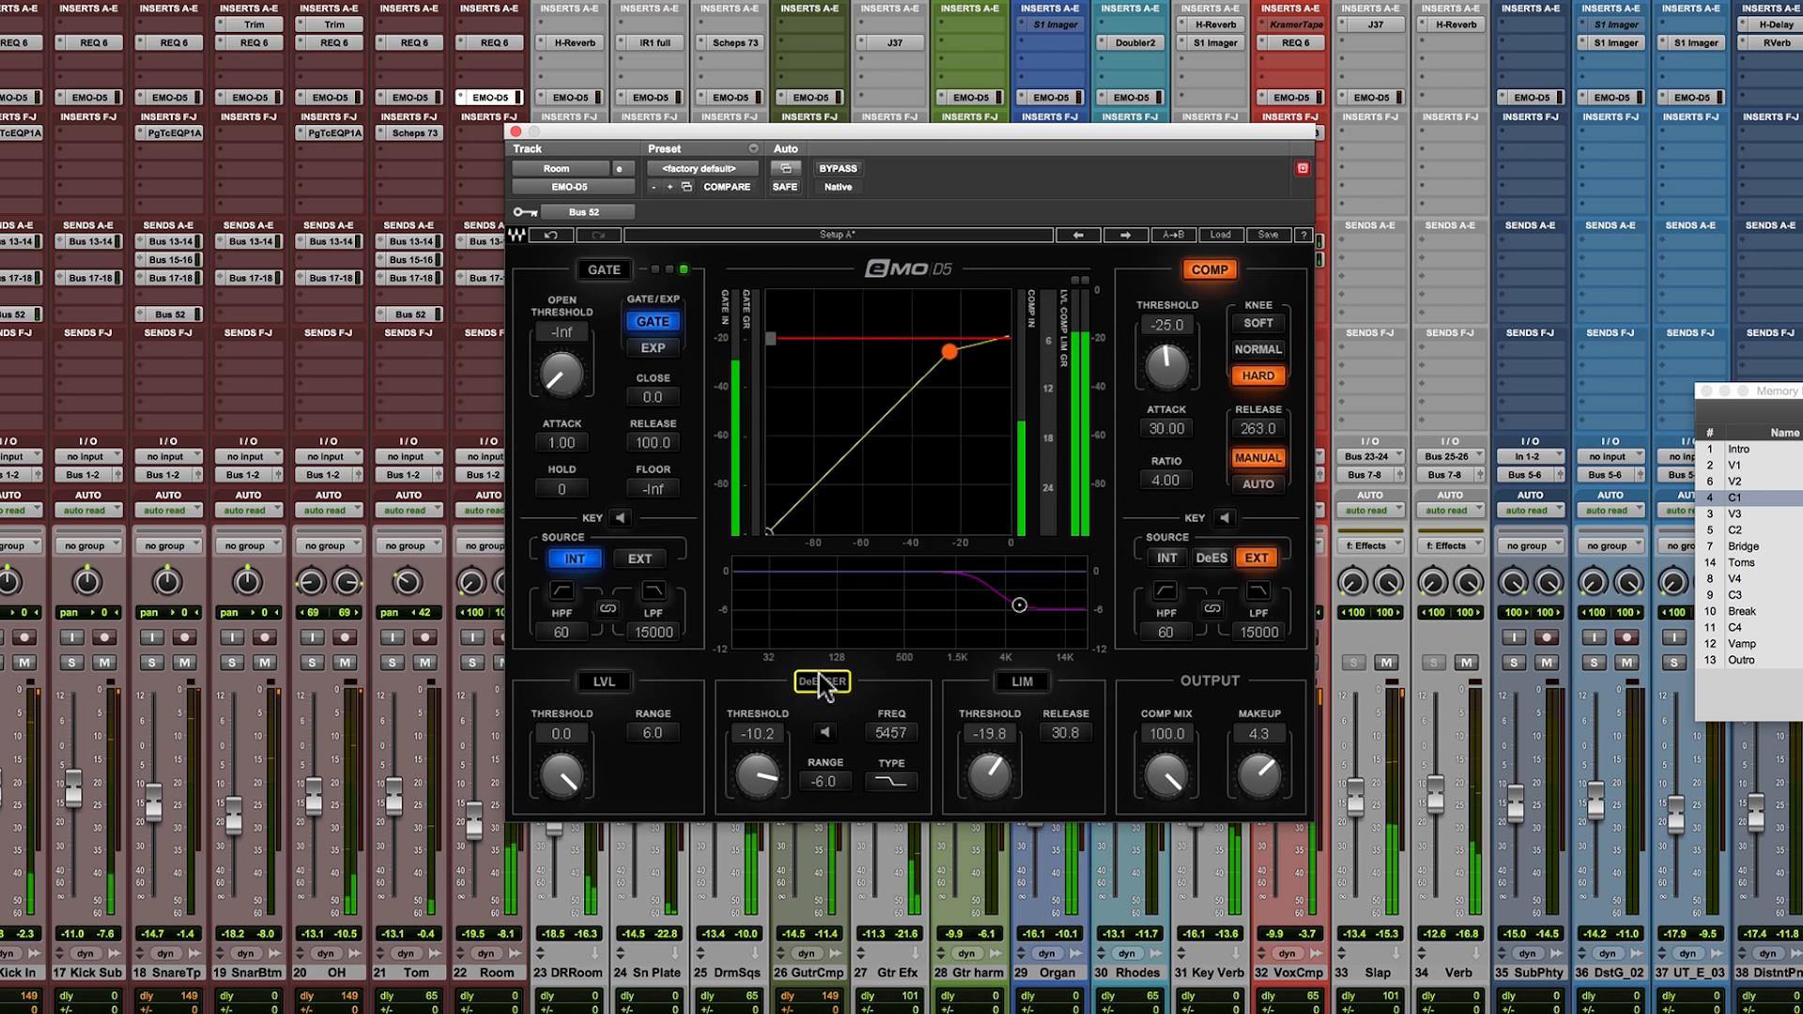
{"action": "left_click", "coordinate": [823, 682]}
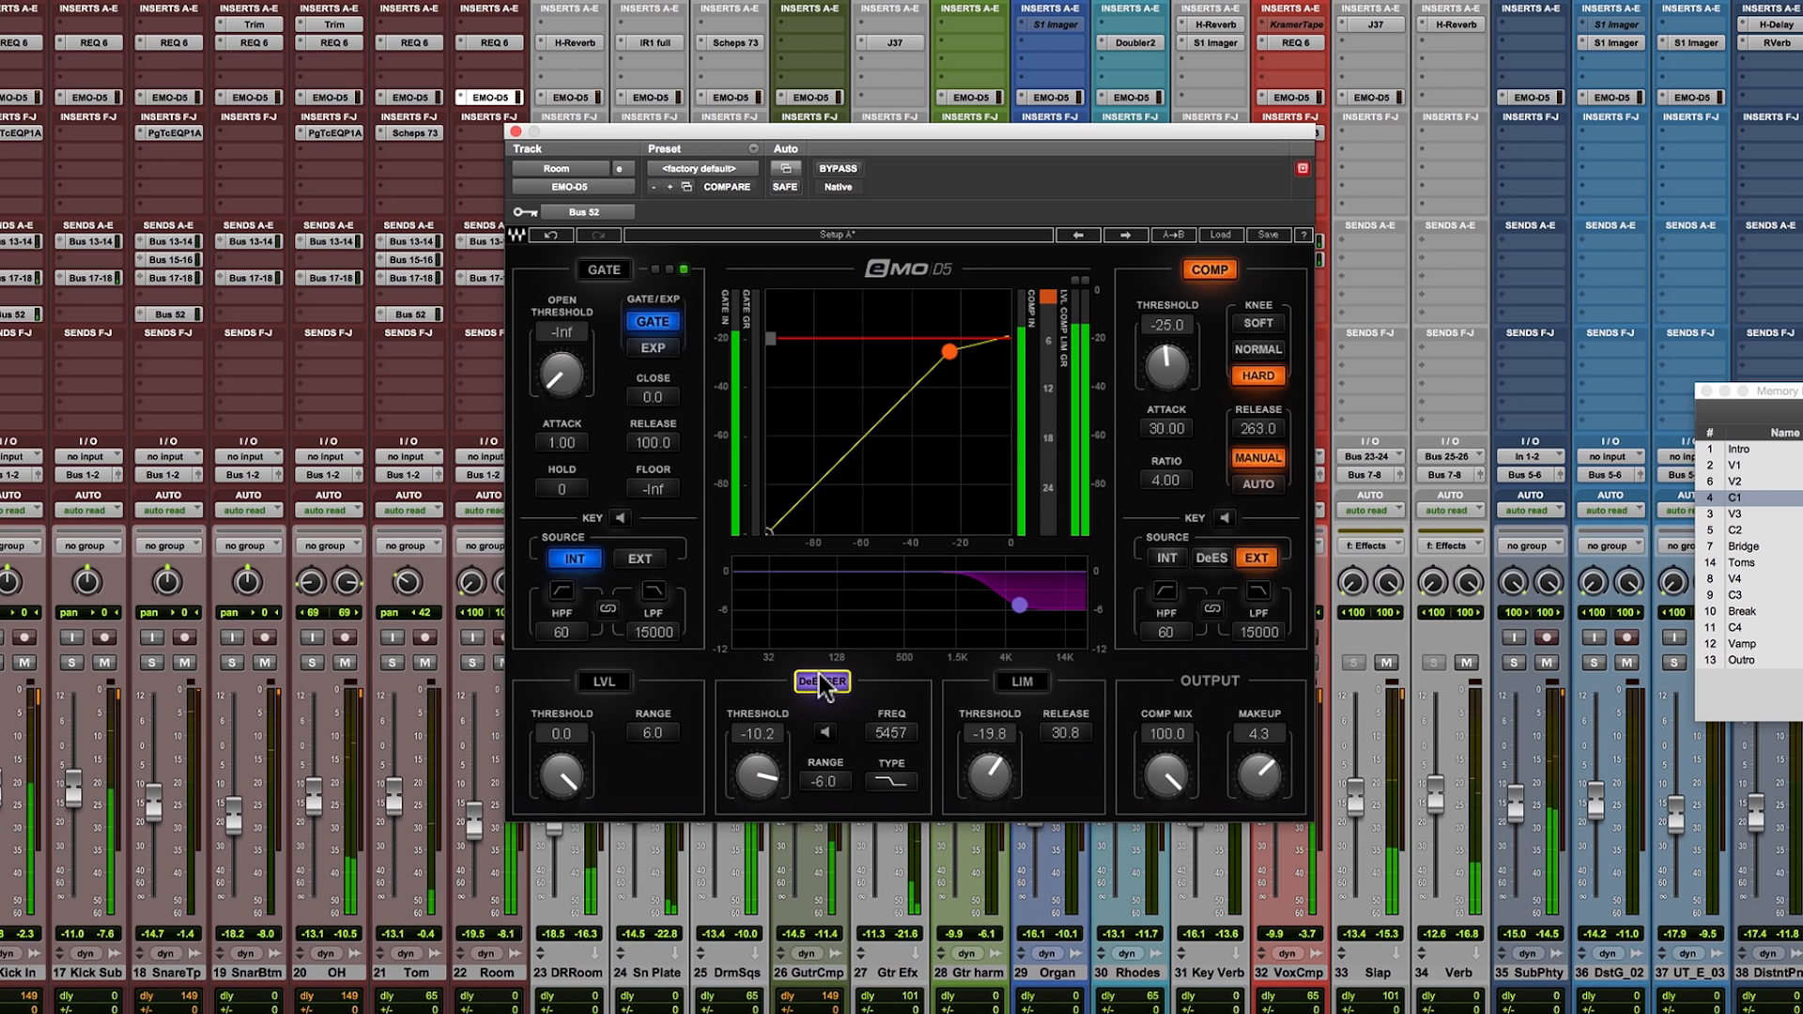
Recall marker V1 and review the EMO-D5 of the DR Room, Sn Plate and Drum Squash tracks in turn.
{"action": "left_click", "coordinate": [1751, 466]}
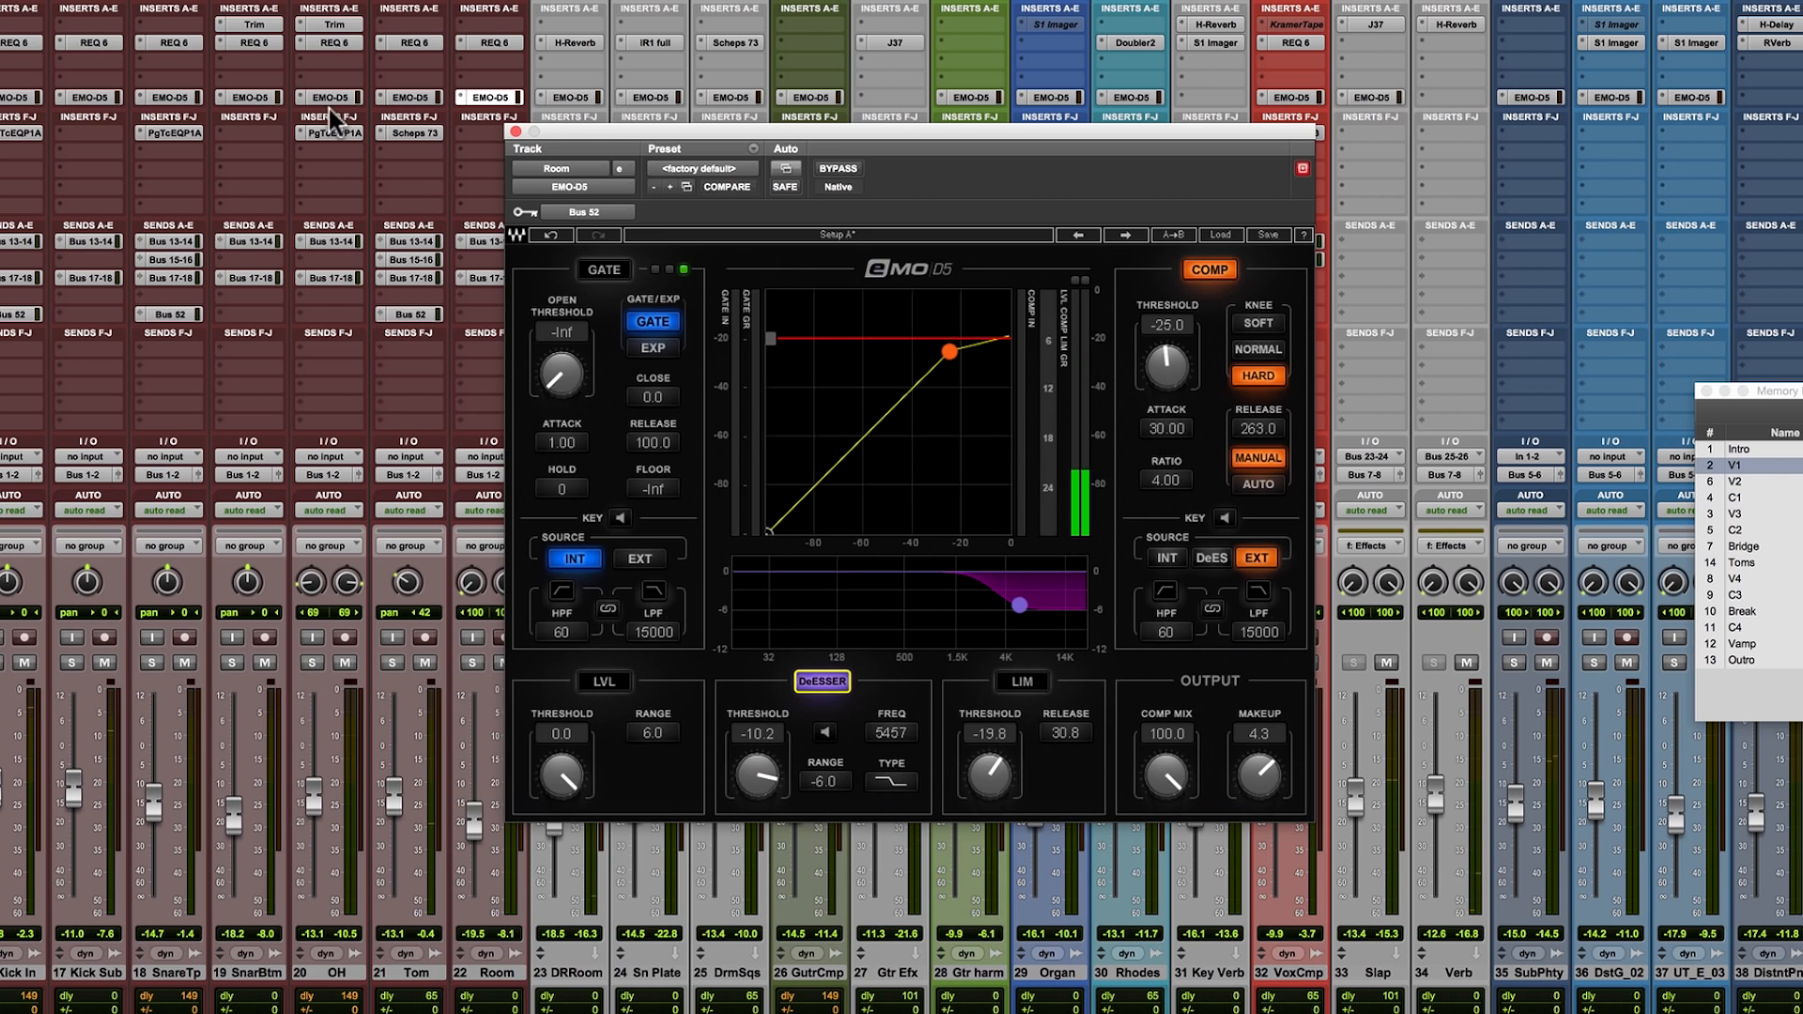
{"action": "left_click", "coordinate": [571, 94]}
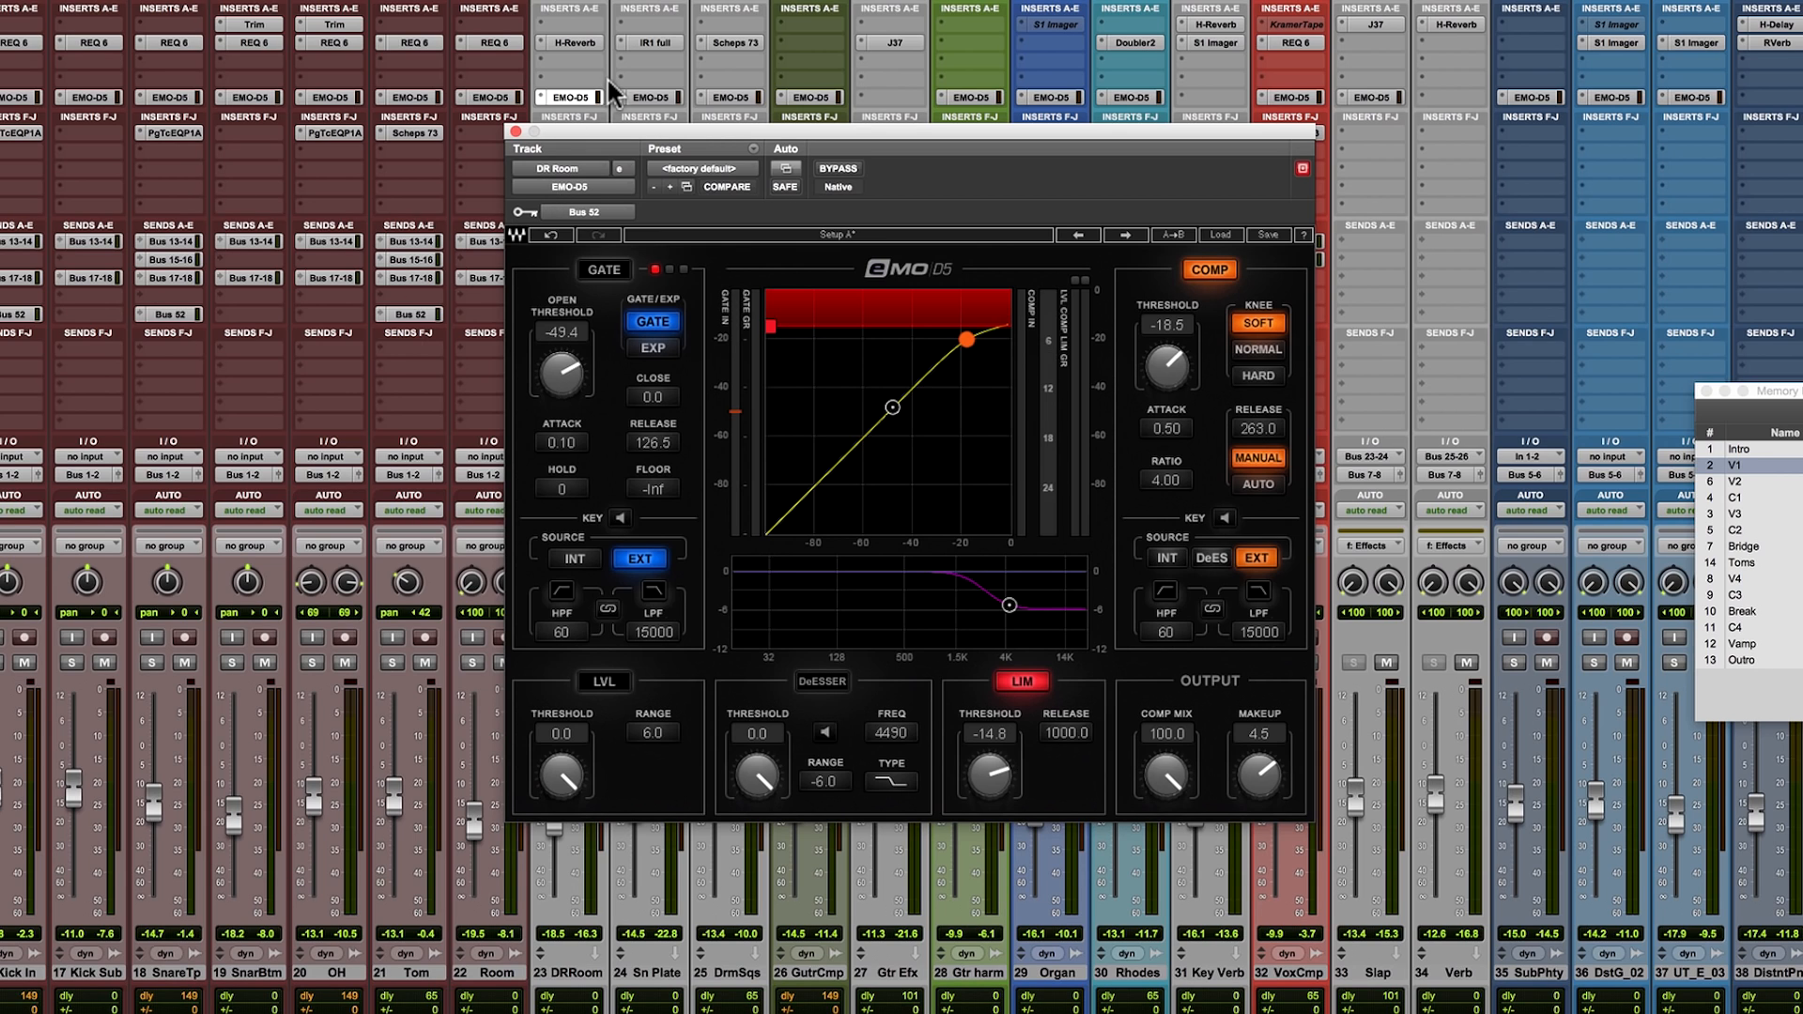
{"action": "left_click", "coordinate": [657, 94]}
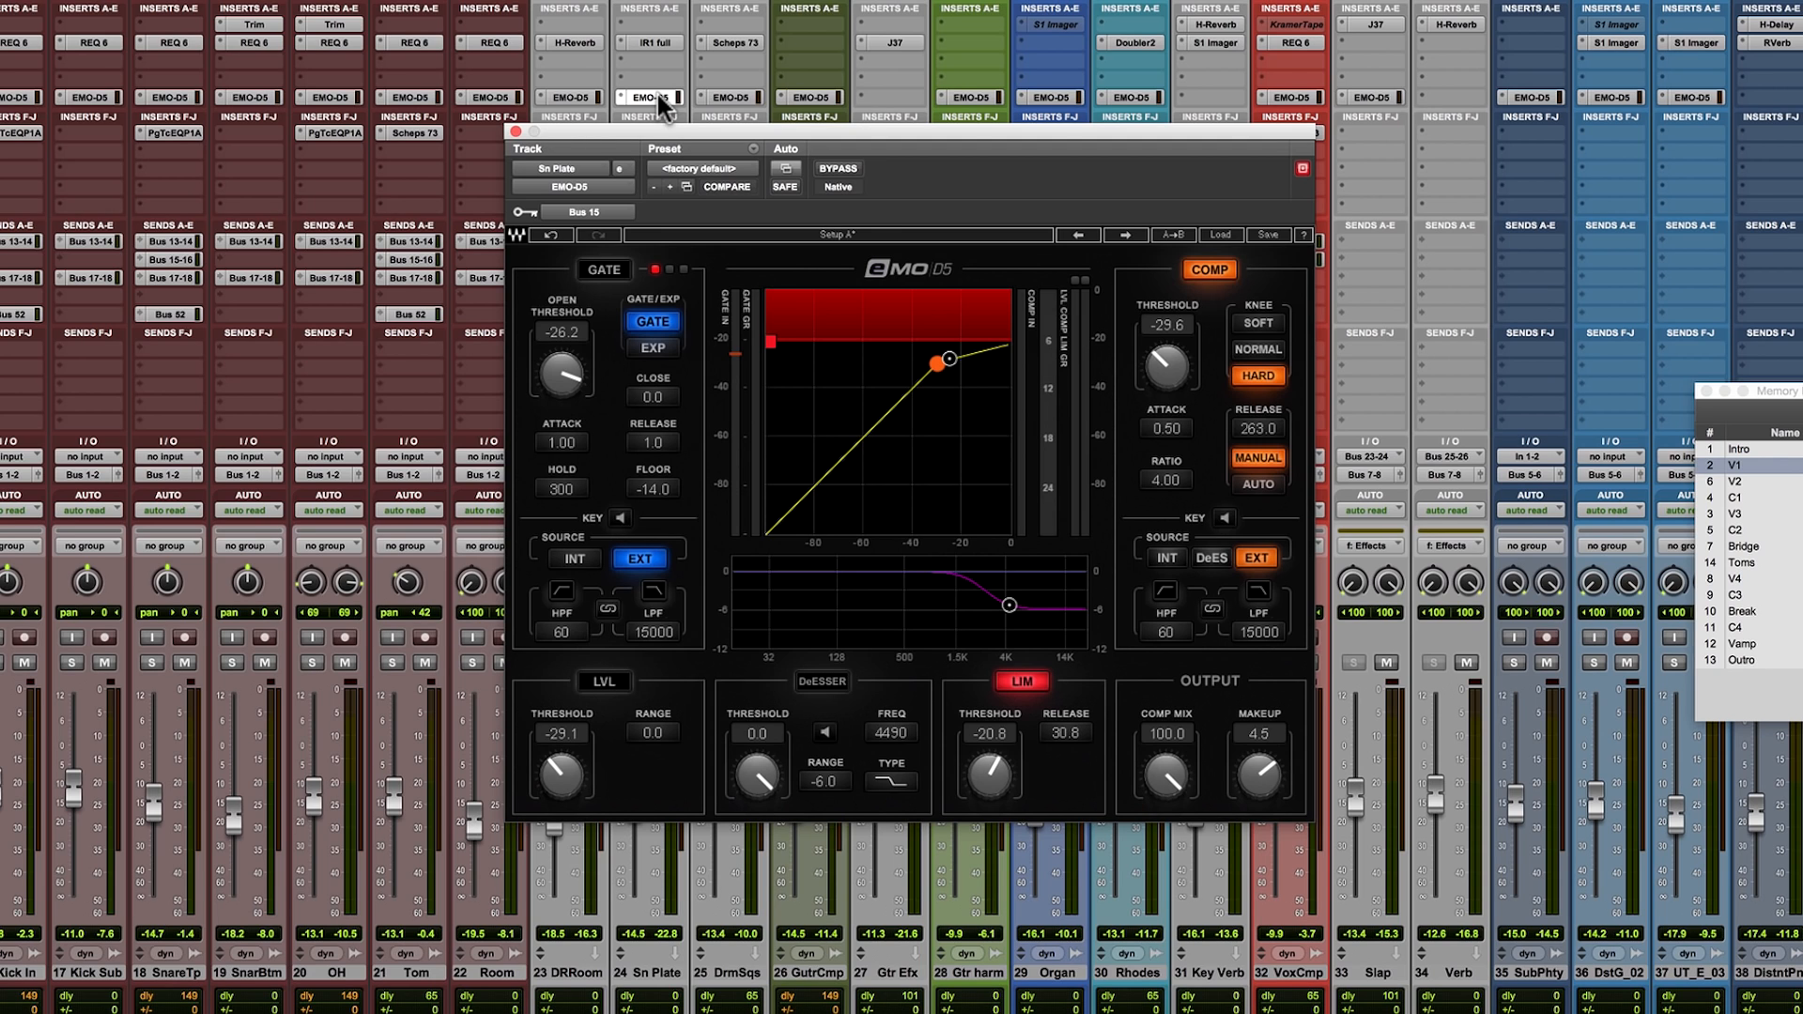
{"action": "left_click", "coordinate": [727, 94]}
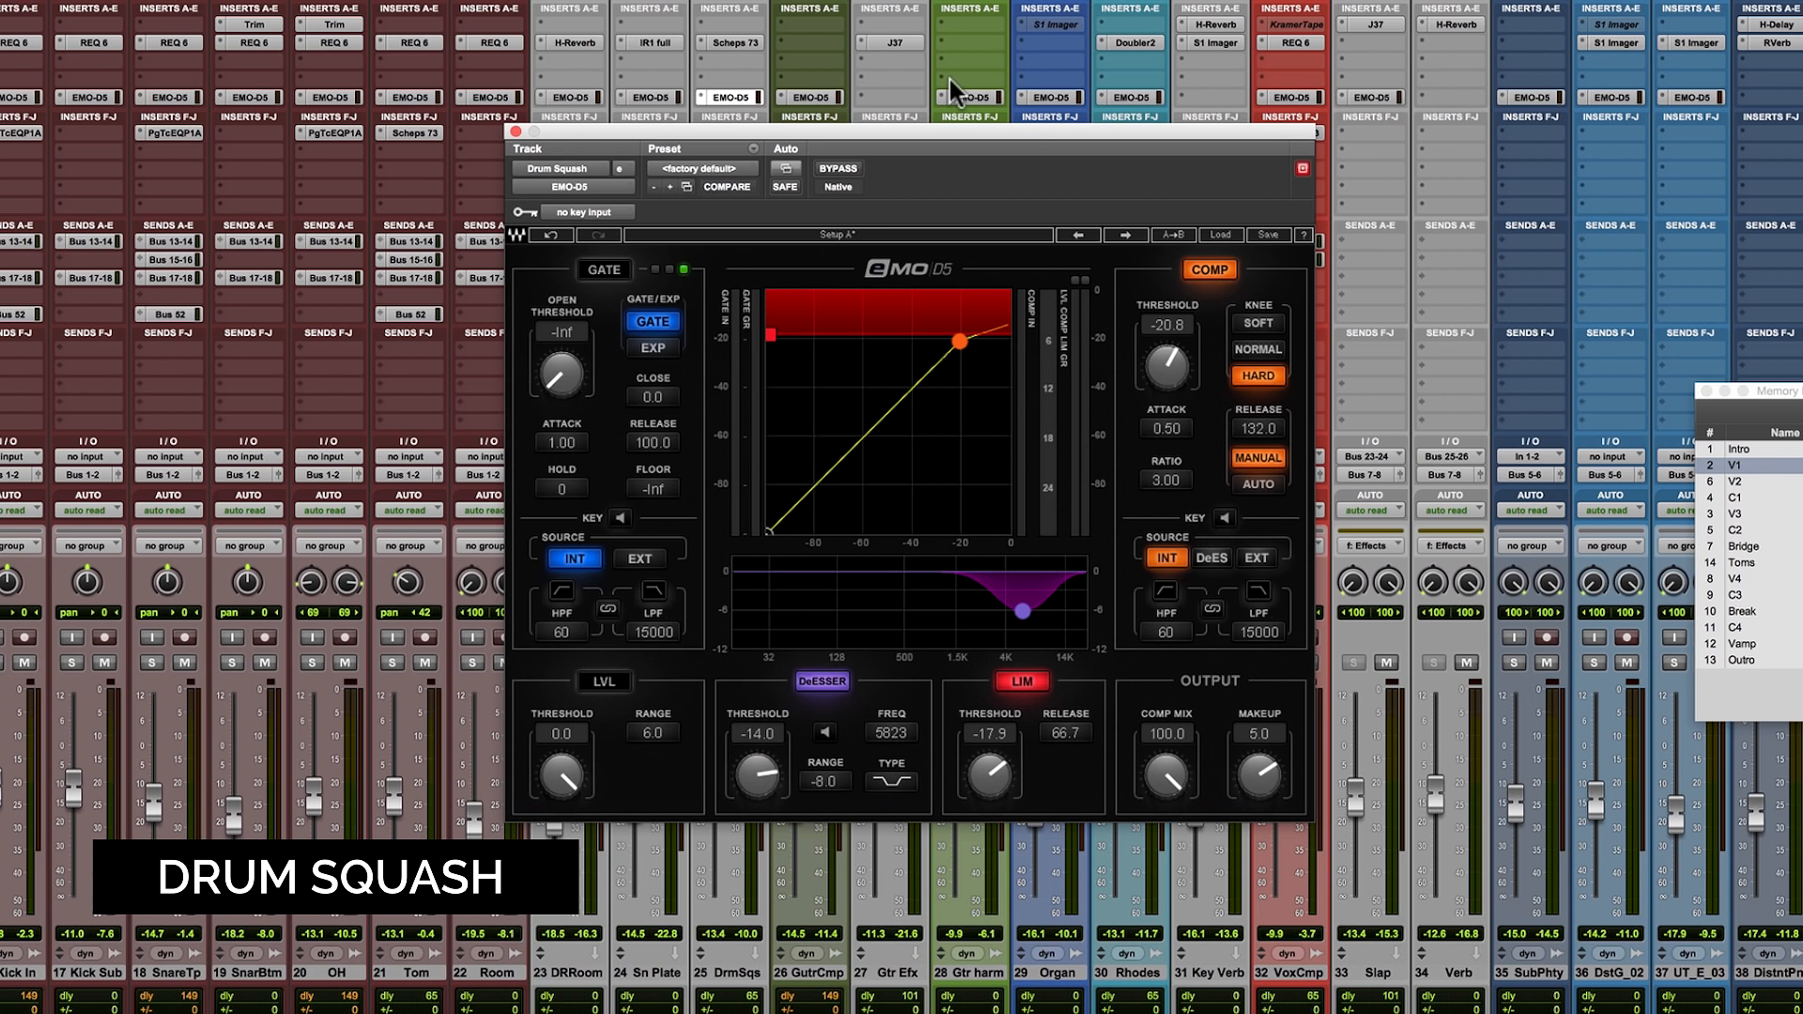
Turn off the Drum Squash limiter and toggle its compressor off and back on.
{"action": "scroll", "coordinate": [949, 79], "scroll_direction": "left", "scroll_amount": 8}
{"action": "scroll", "coordinate": [951, 79], "scroll_direction": "left", "scroll_amount": 1}
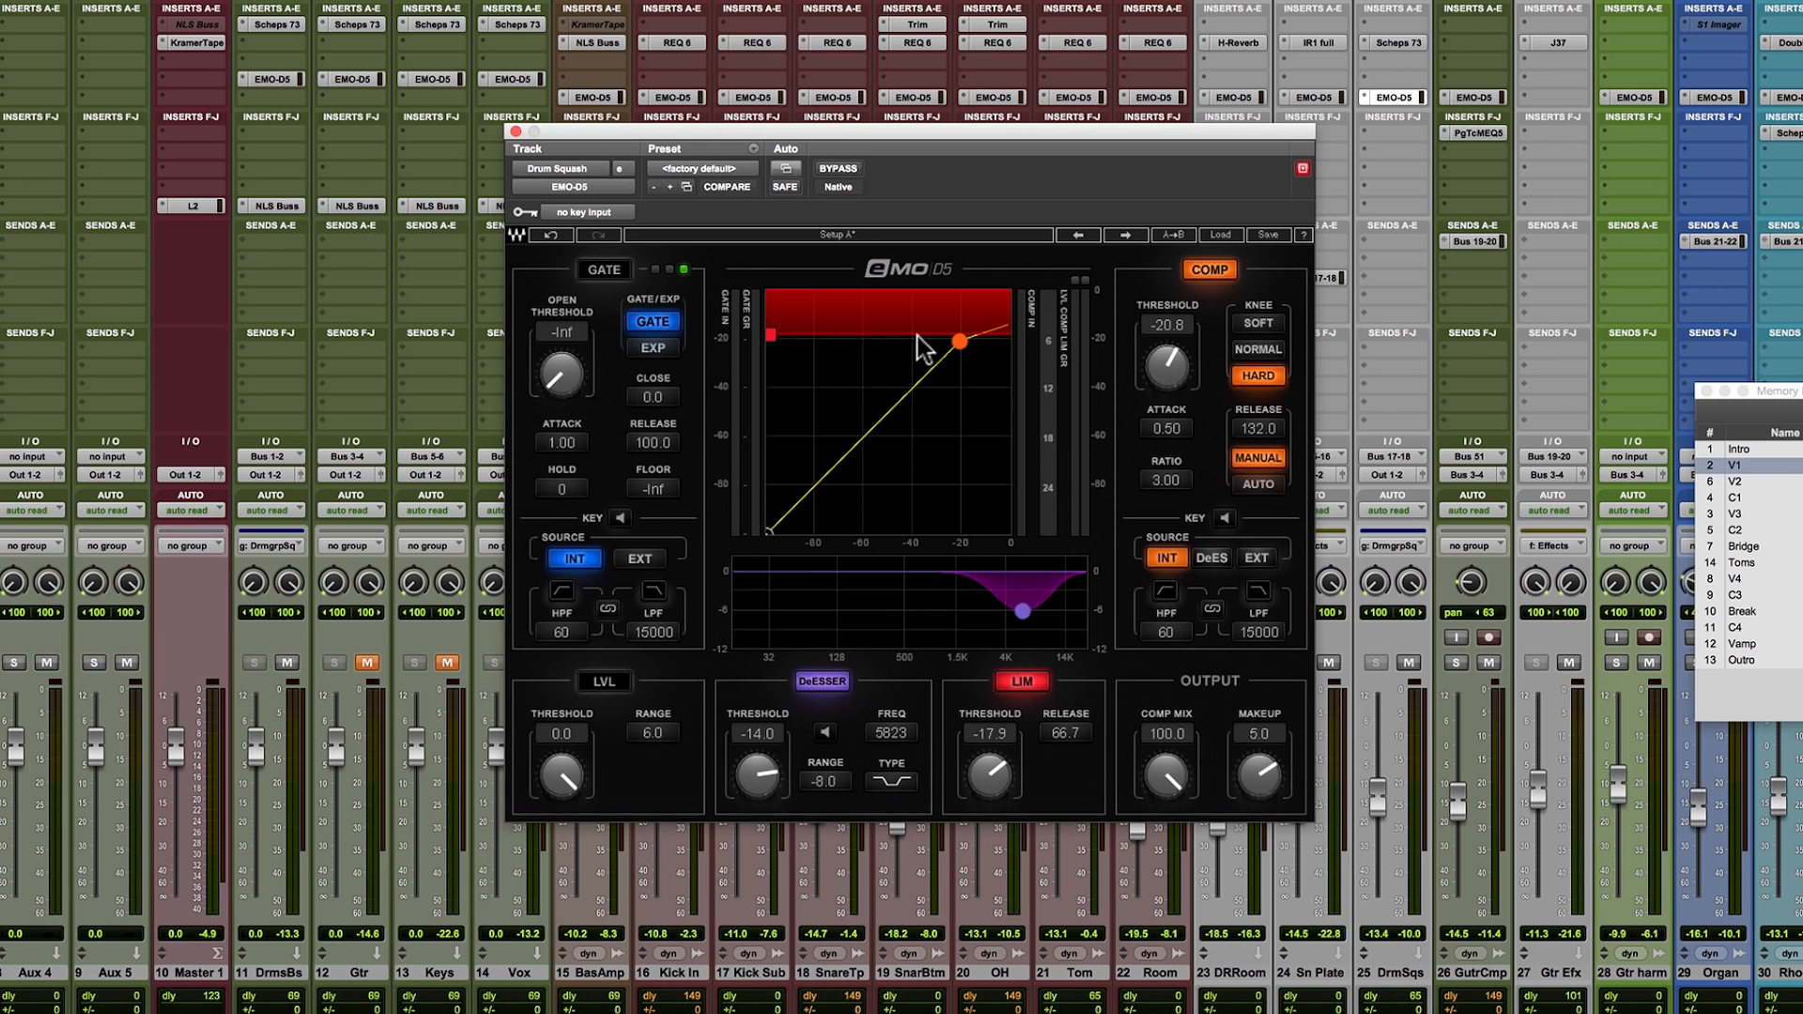
{"action": "left_click", "coordinate": [1023, 683]}
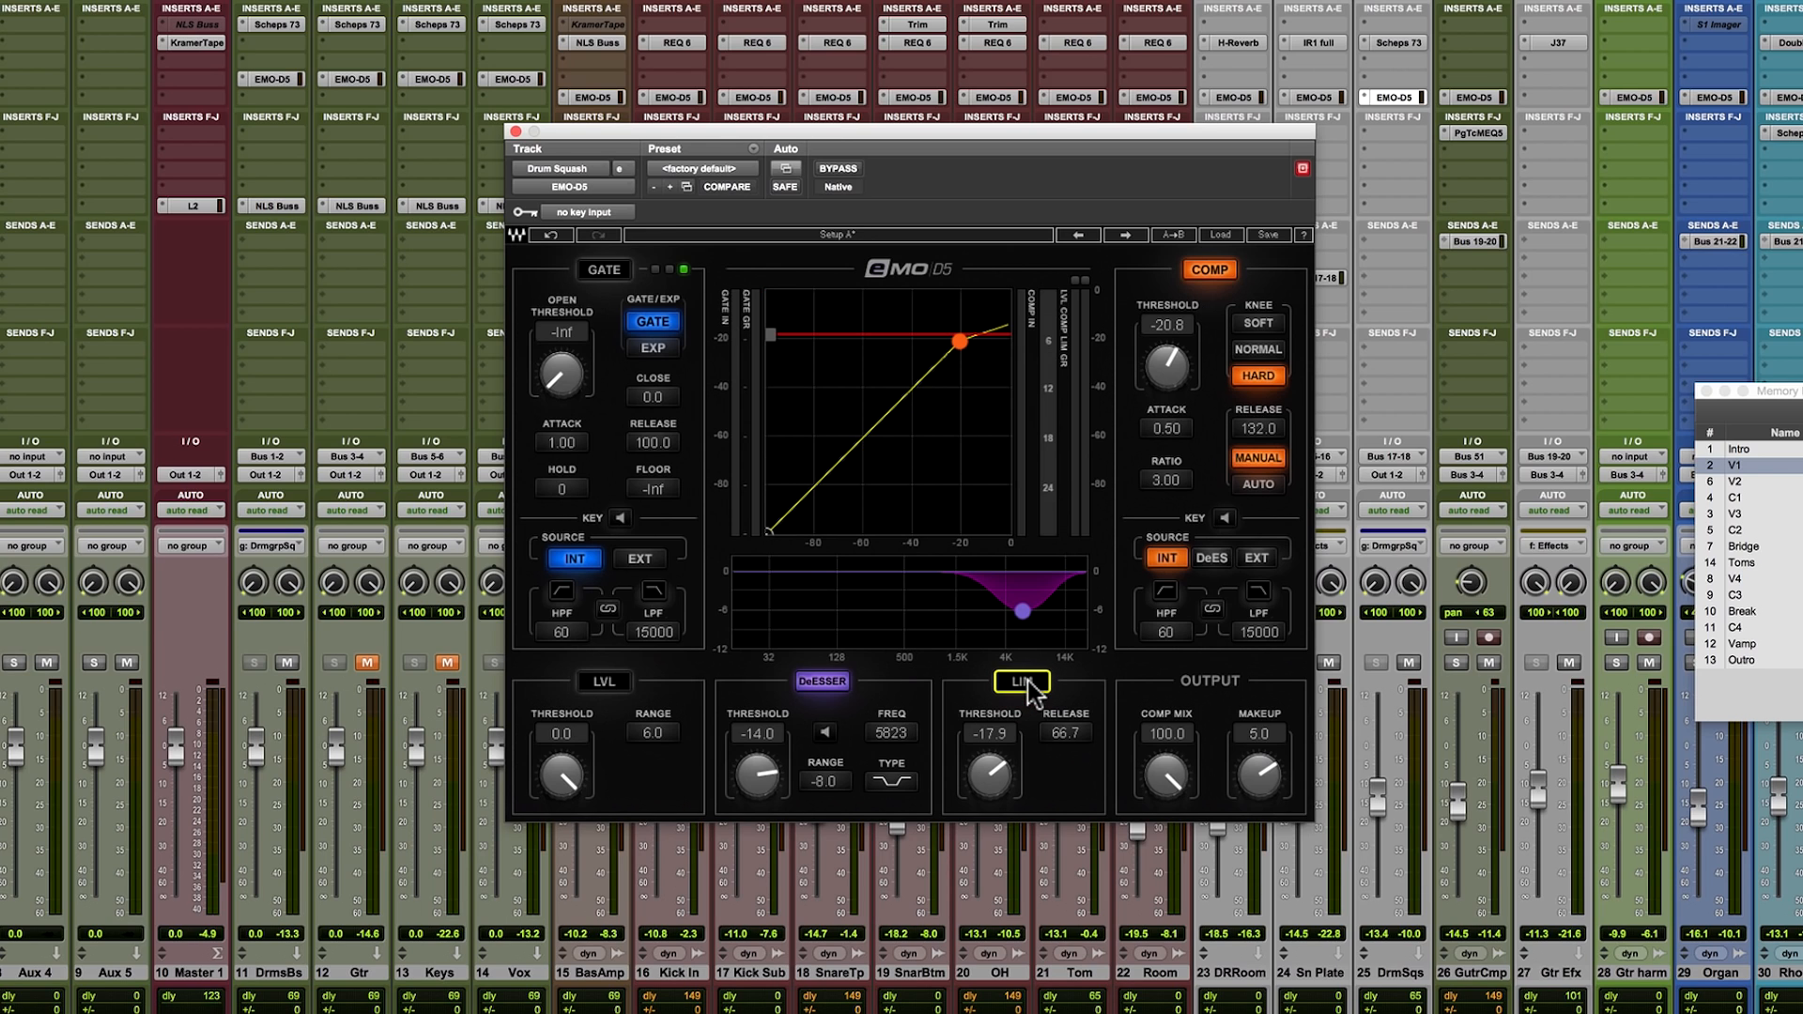
{"action": "left_click", "coordinate": [1210, 270]}
{"action": "left_click", "coordinate": [1209, 270]}
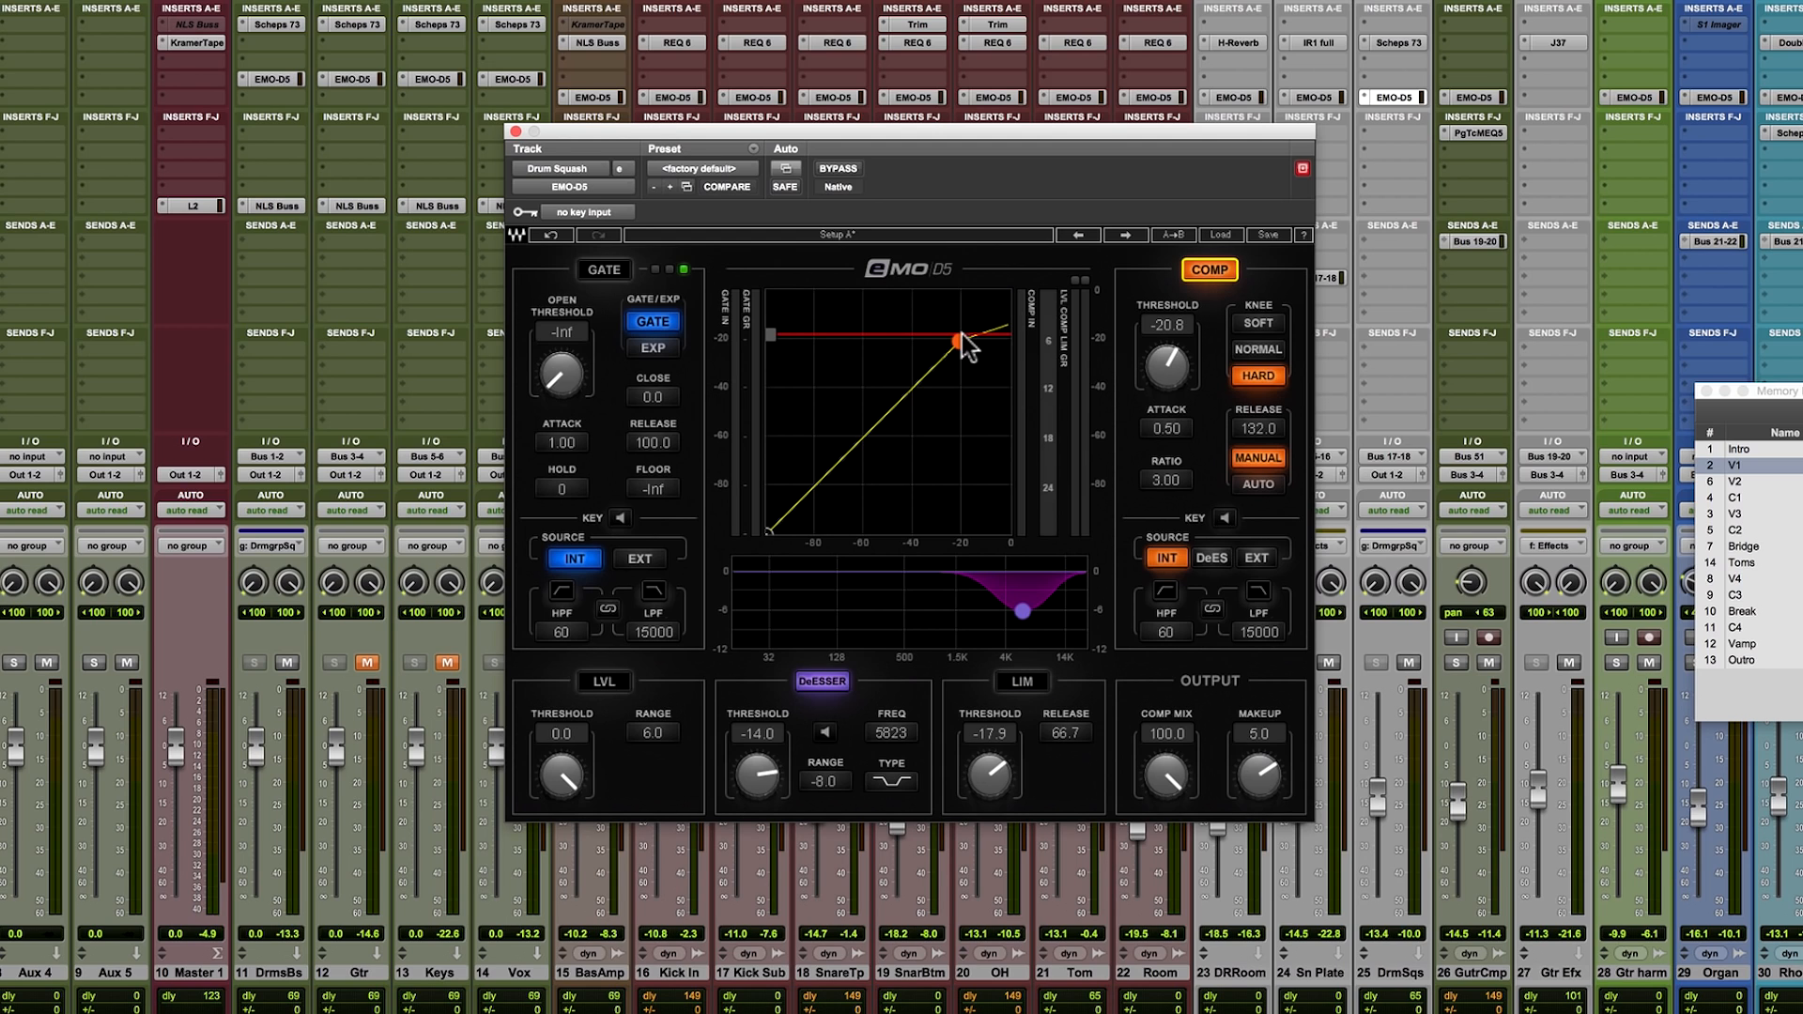
Try the Drum Squash gate with an open threshold of -60.9, and switch the gate off again.
{"action": "left_click", "coordinate": [603, 270]}
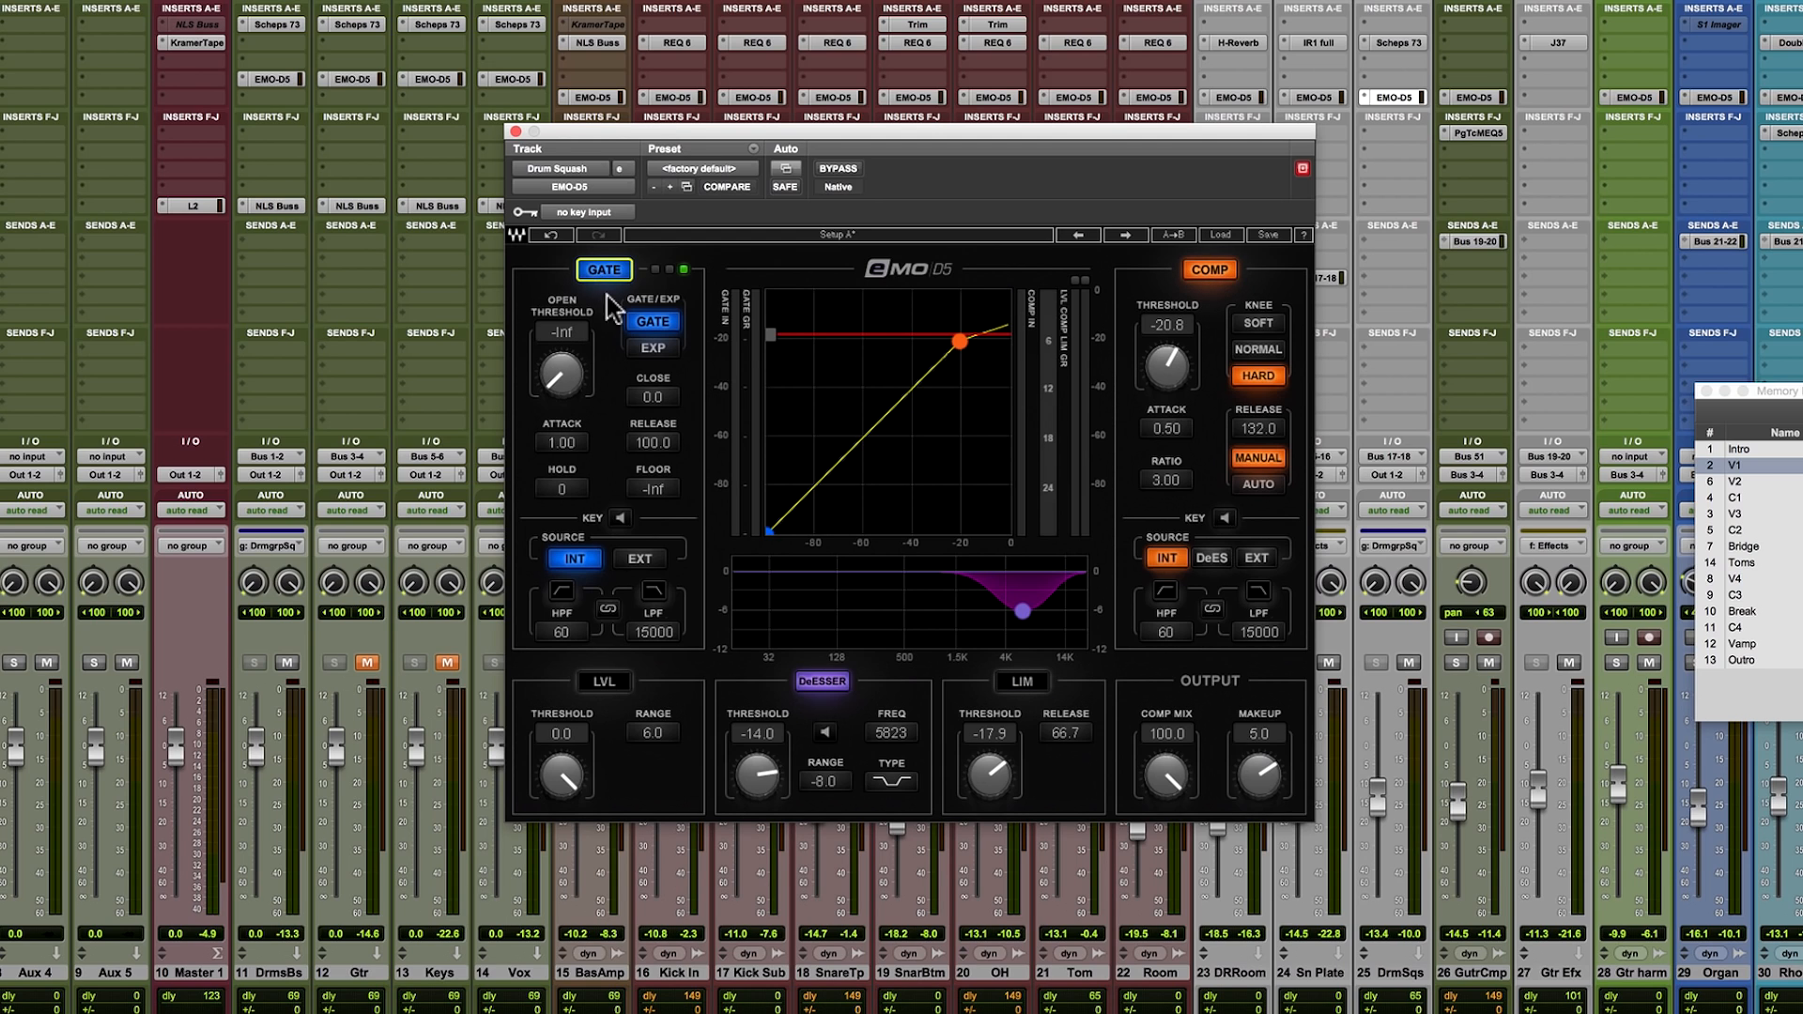
{"action": "left_click_drag", "start_coordinate": [561, 380], "coordinate": [562, 350]}
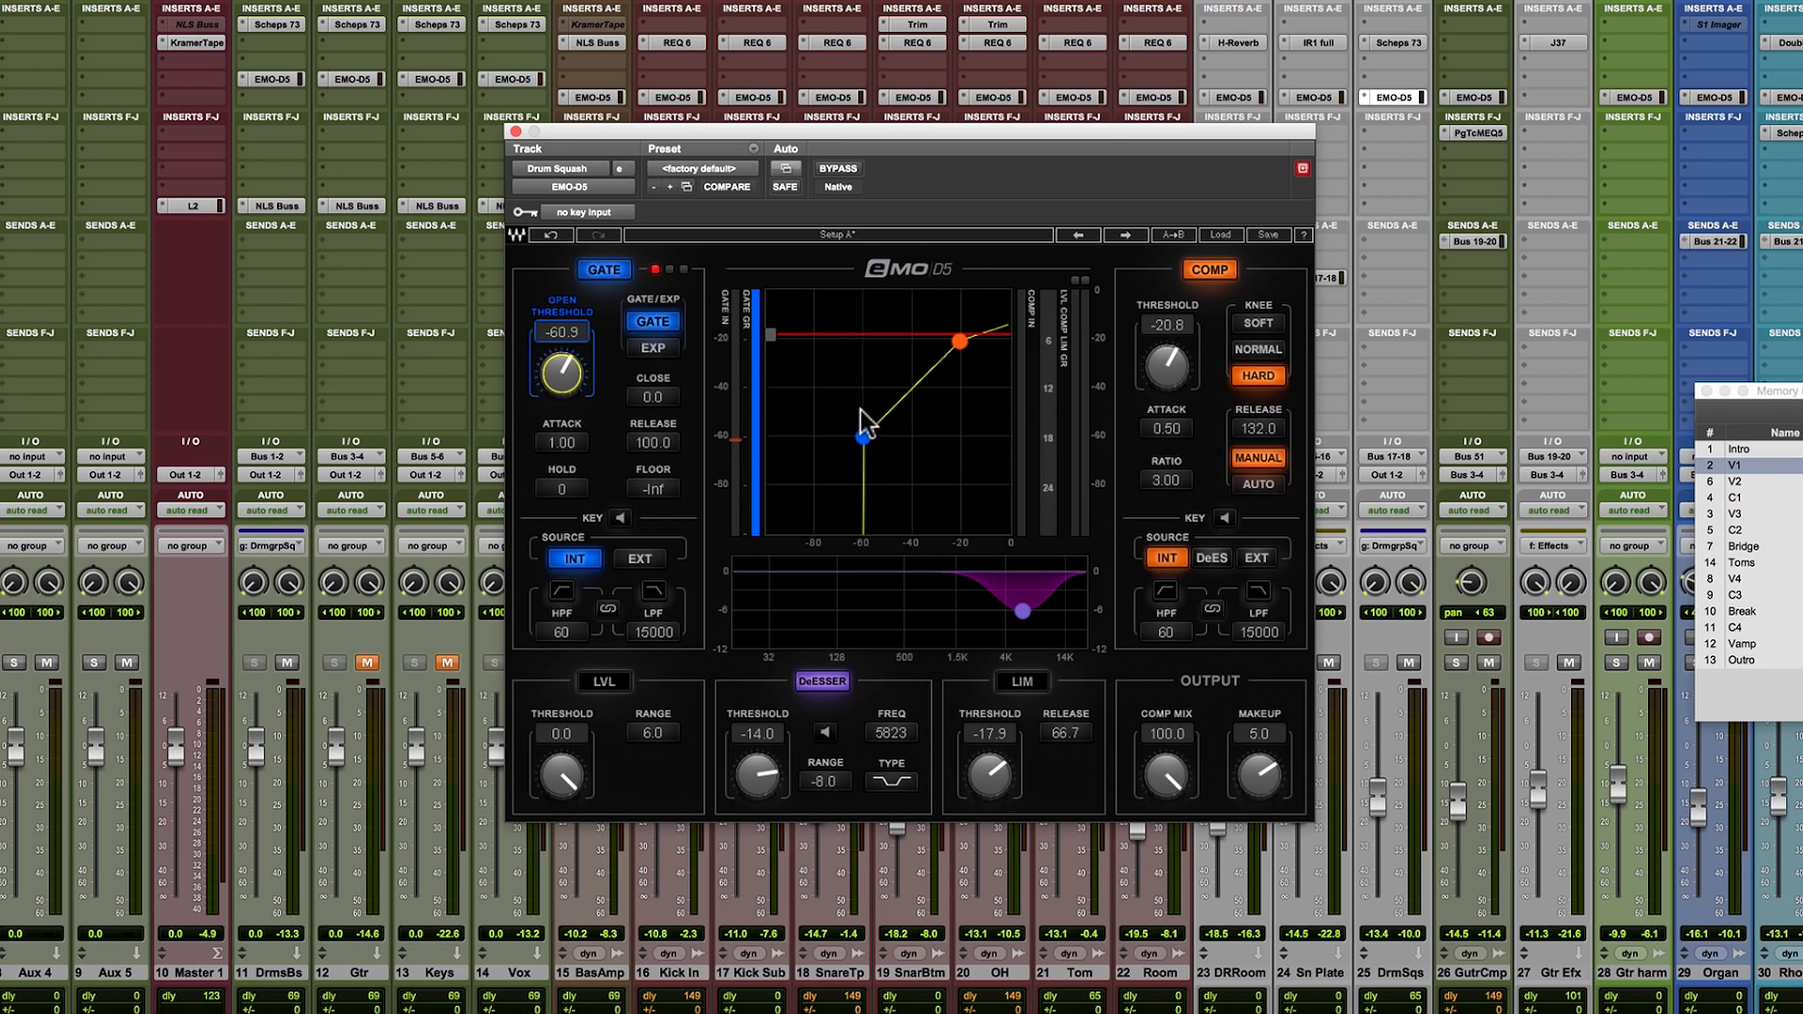
{"action": "left_click", "coordinate": [604, 270]}
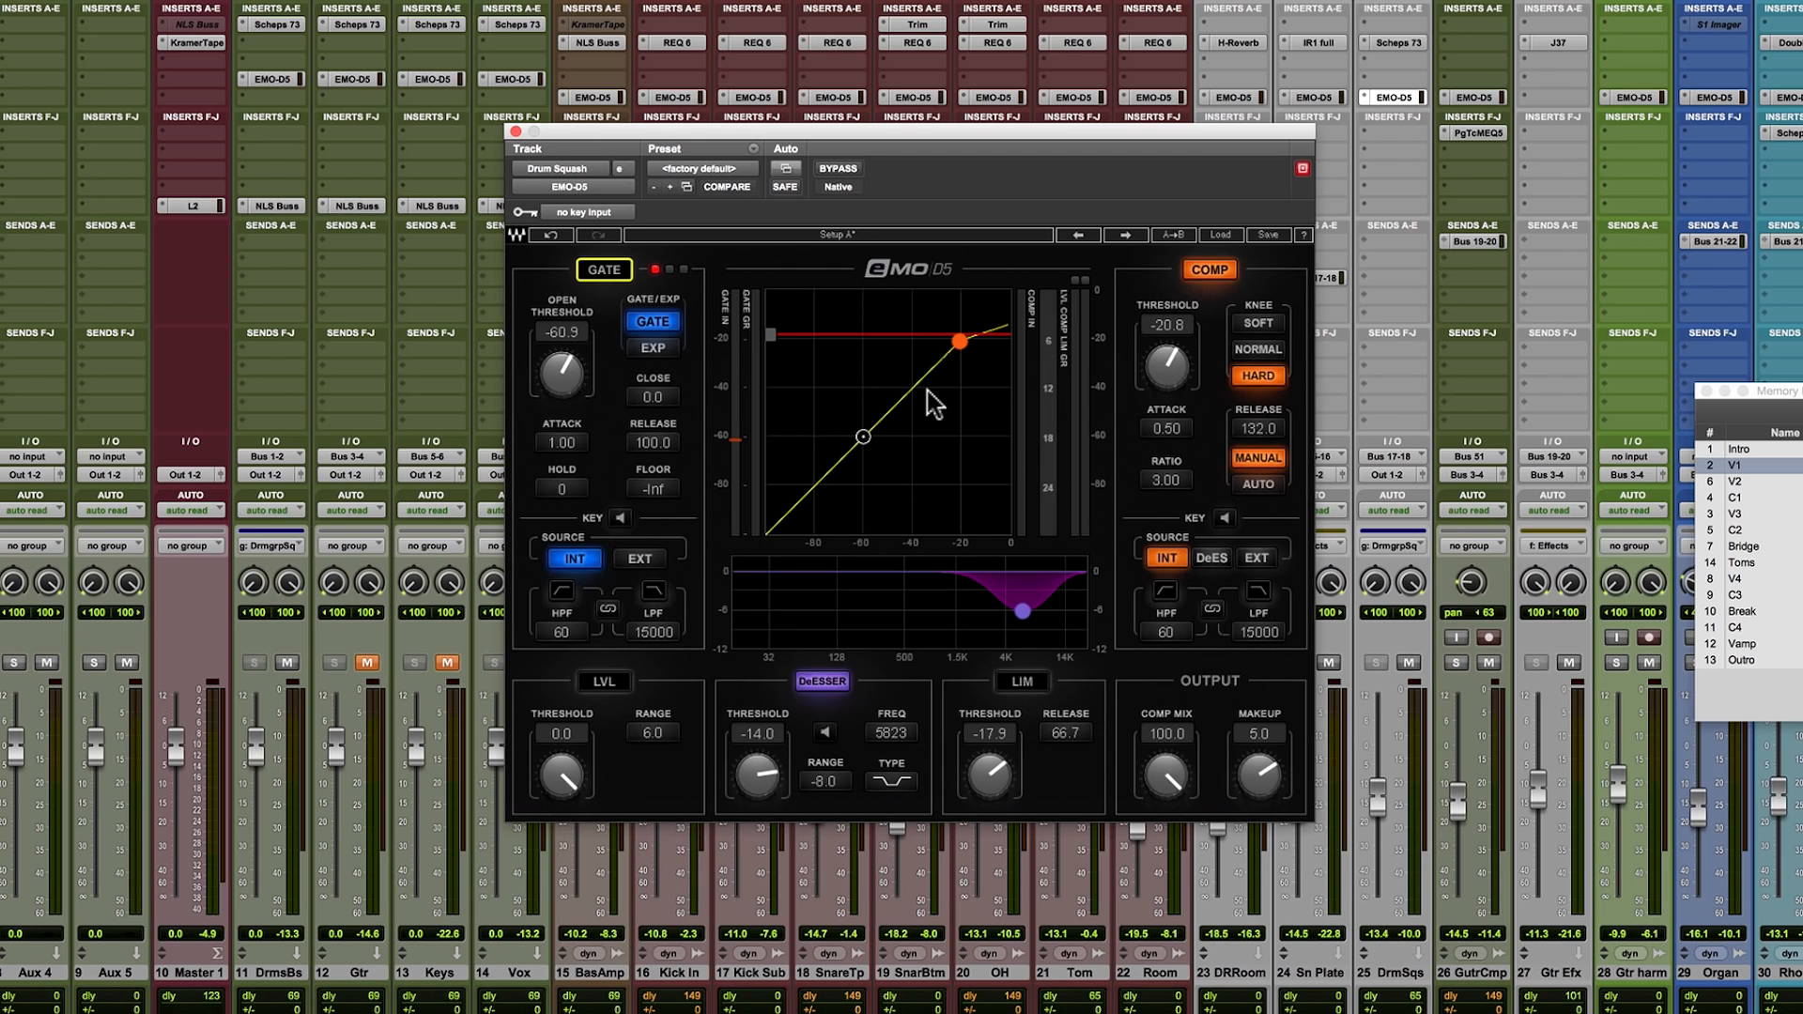
Start playback and turn the Drum Squash limiter back on while listening.
{"action": "key", "text": "space"}
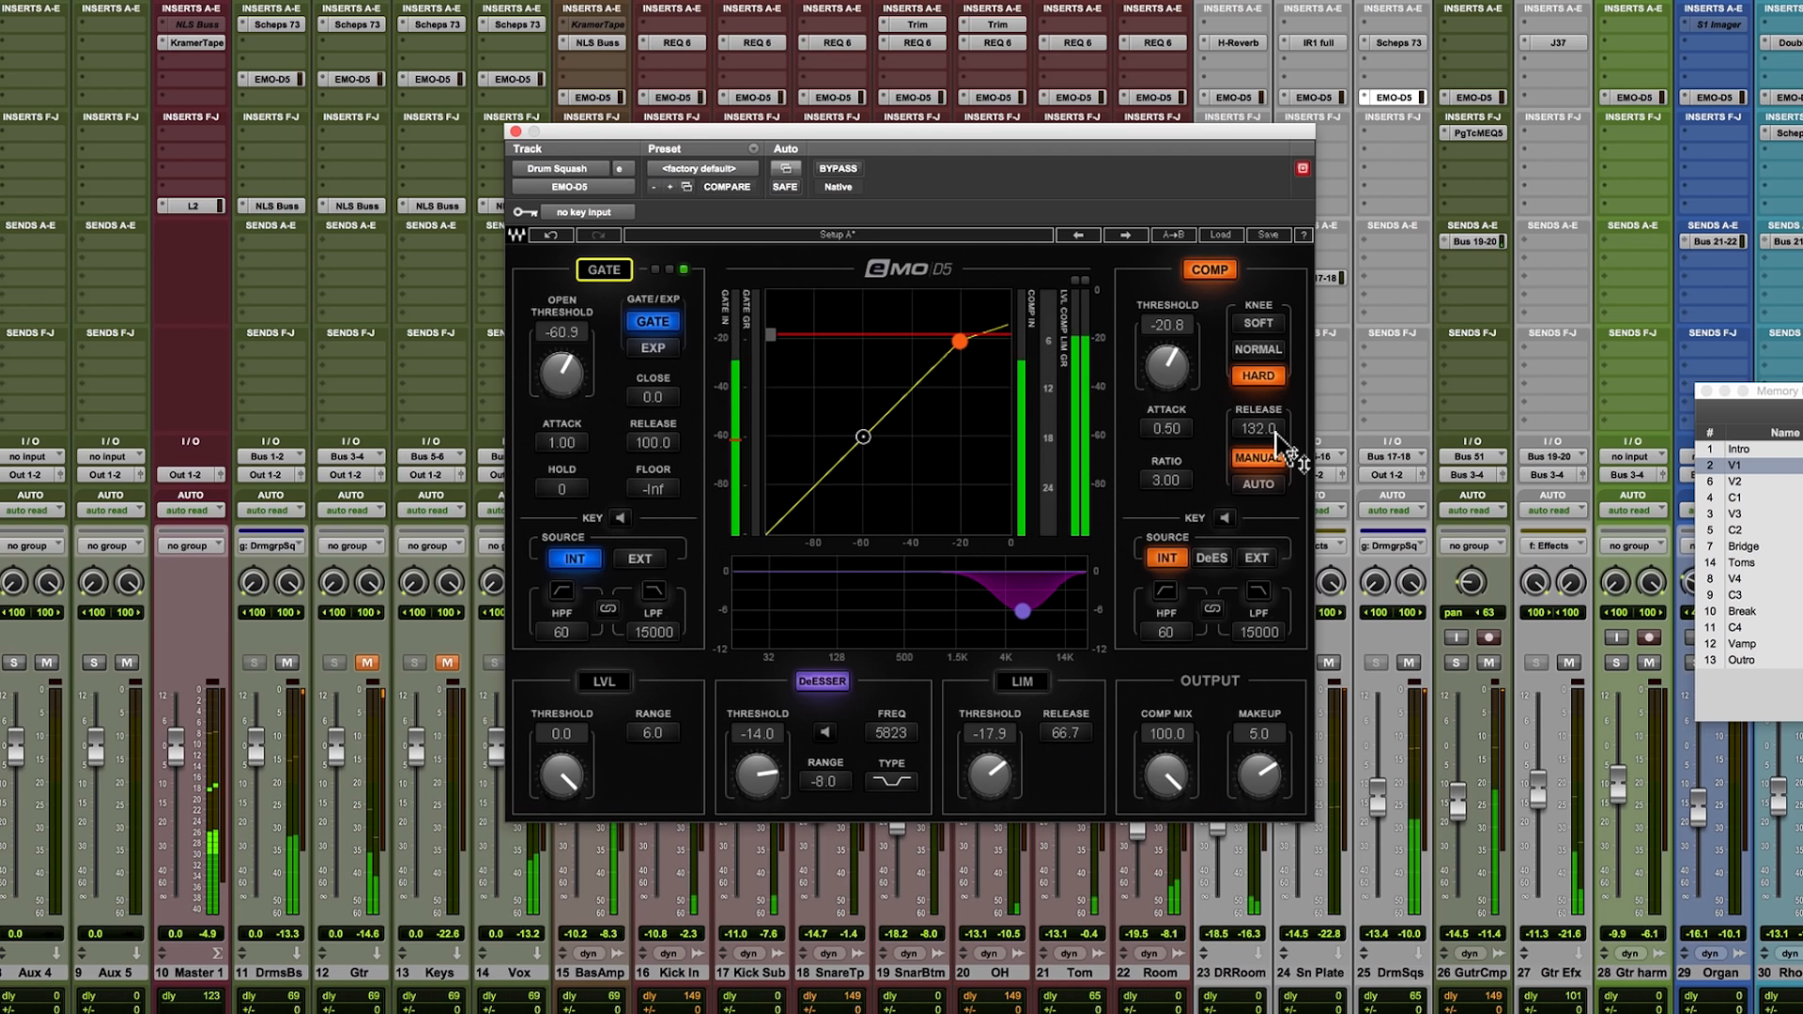
{"action": "left_click", "coordinate": [1022, 683]}
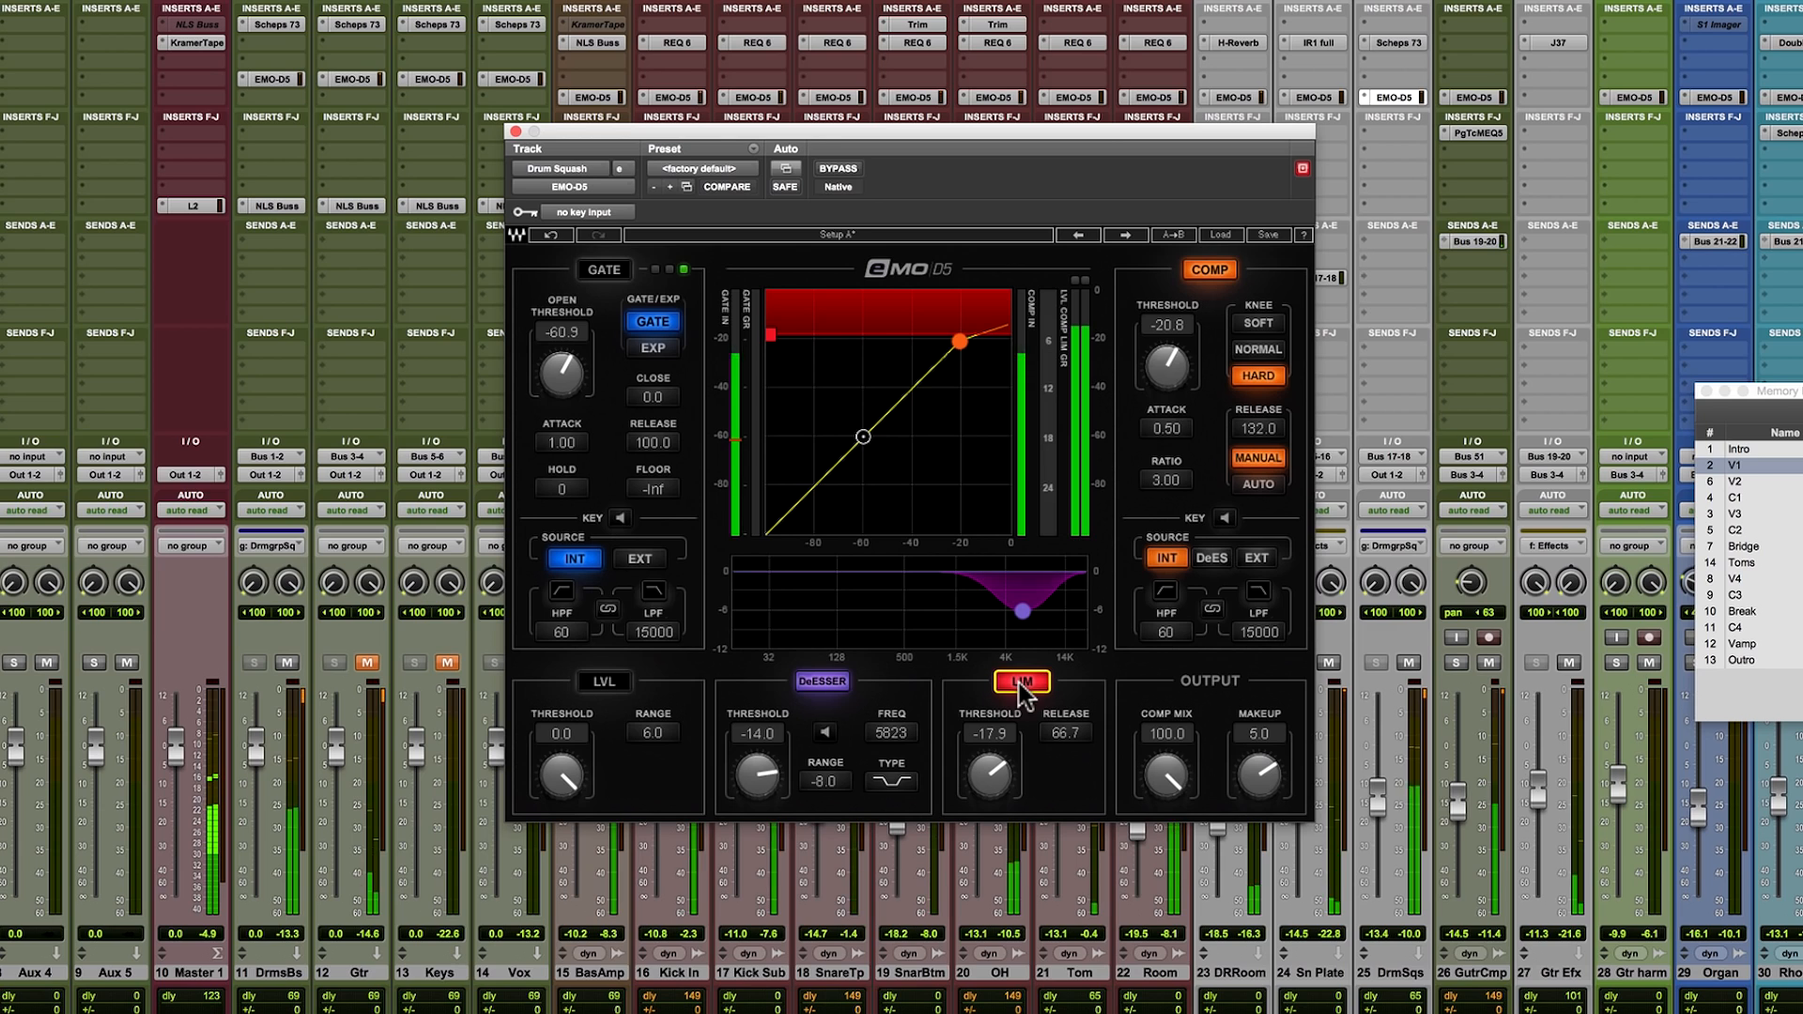
Mute the DrmsBs track and raise the DrmSqs fader to about -1.4 dB during playback.
{"action": "left_click", "coordinate": [286, 664]}
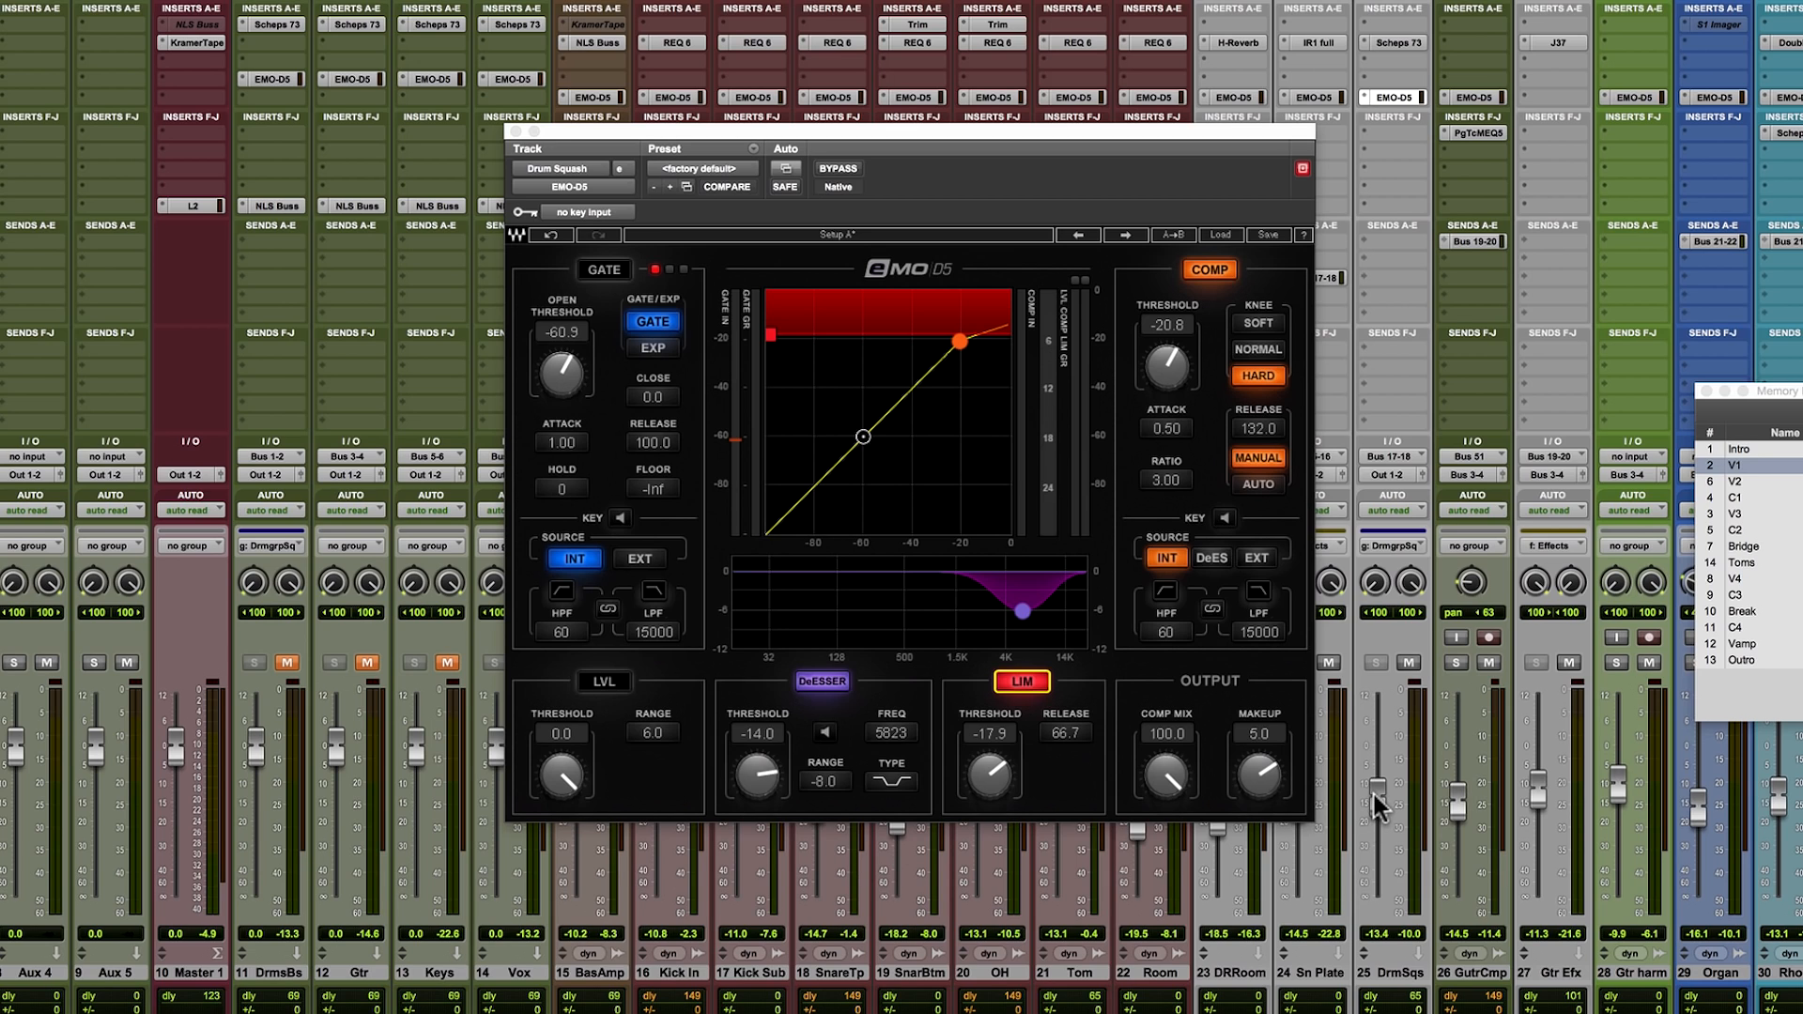
{"action": "left_click_drag", "start_coordinate": [1374, 794], "coordinate": [1367, 748]}
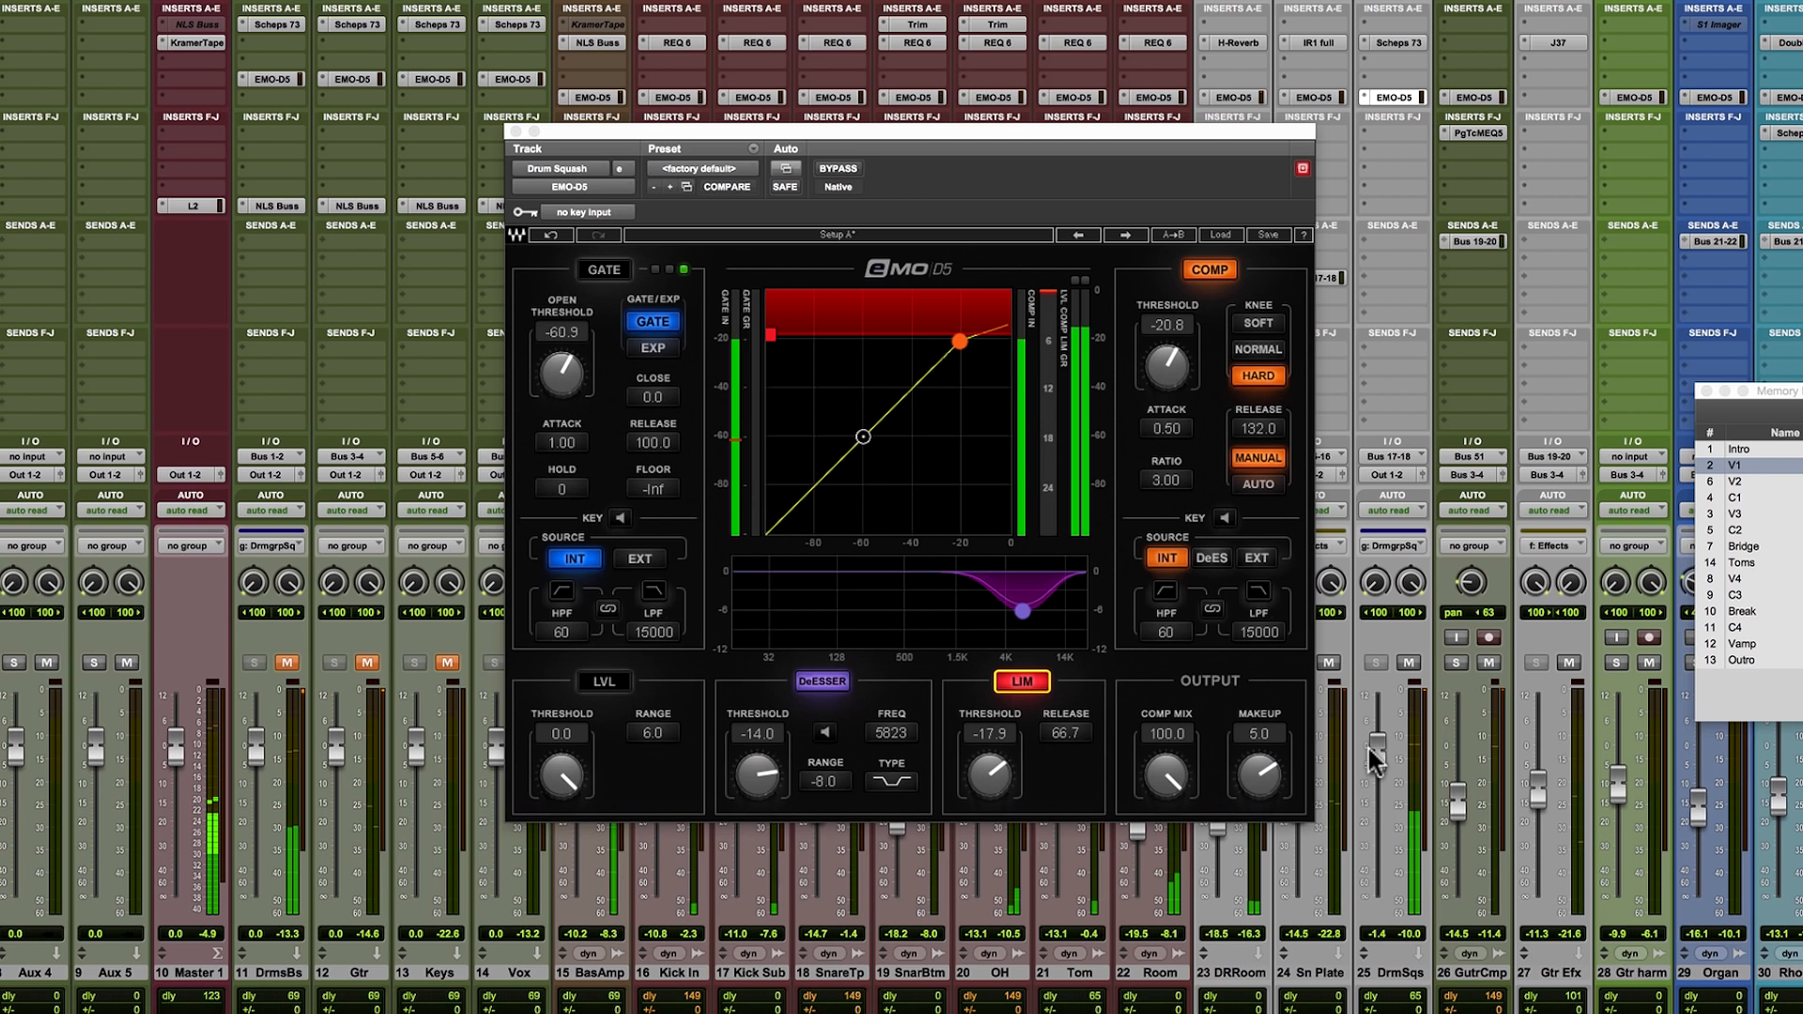
{"action": "scroll", "coordinate": [1724, 798], "scroll_direction": "right", "scroll_amount": 2}
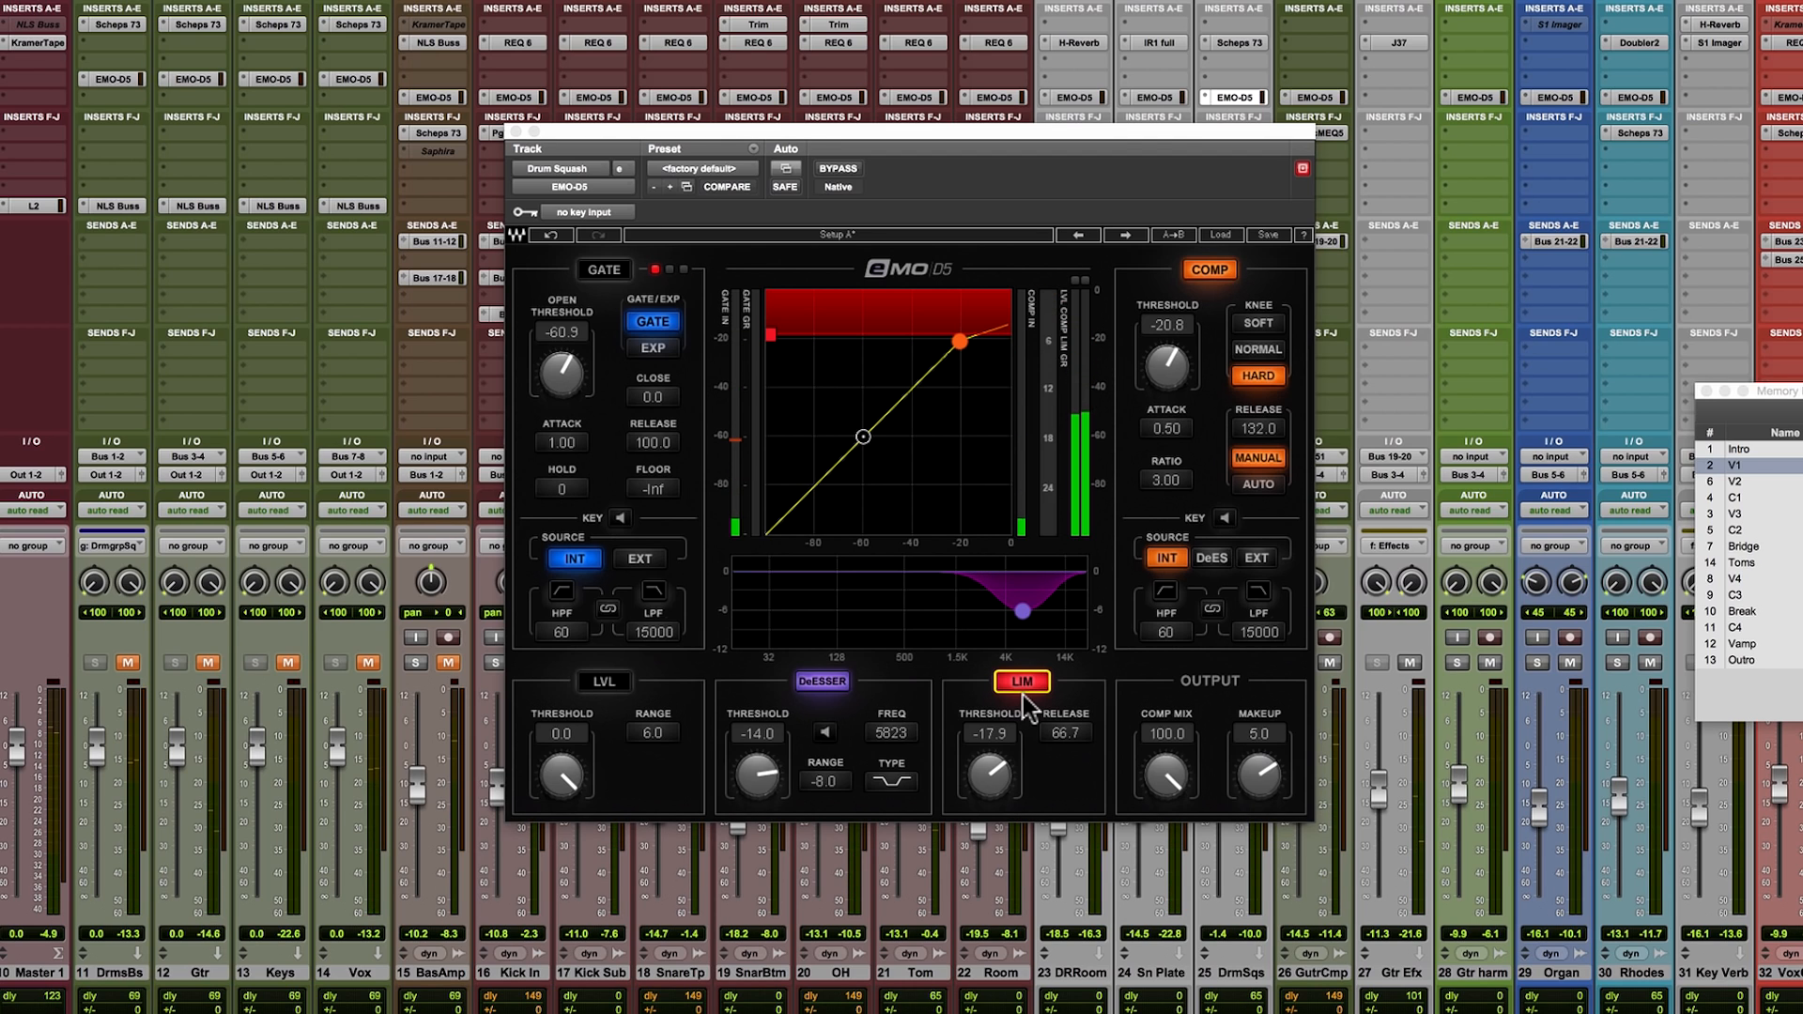
Lower the Drum Squash compressor threshold to -31.0 and leave its output makeup gain at 5.0.
{"action": "left_click", "coordinate": [1160, 376]}
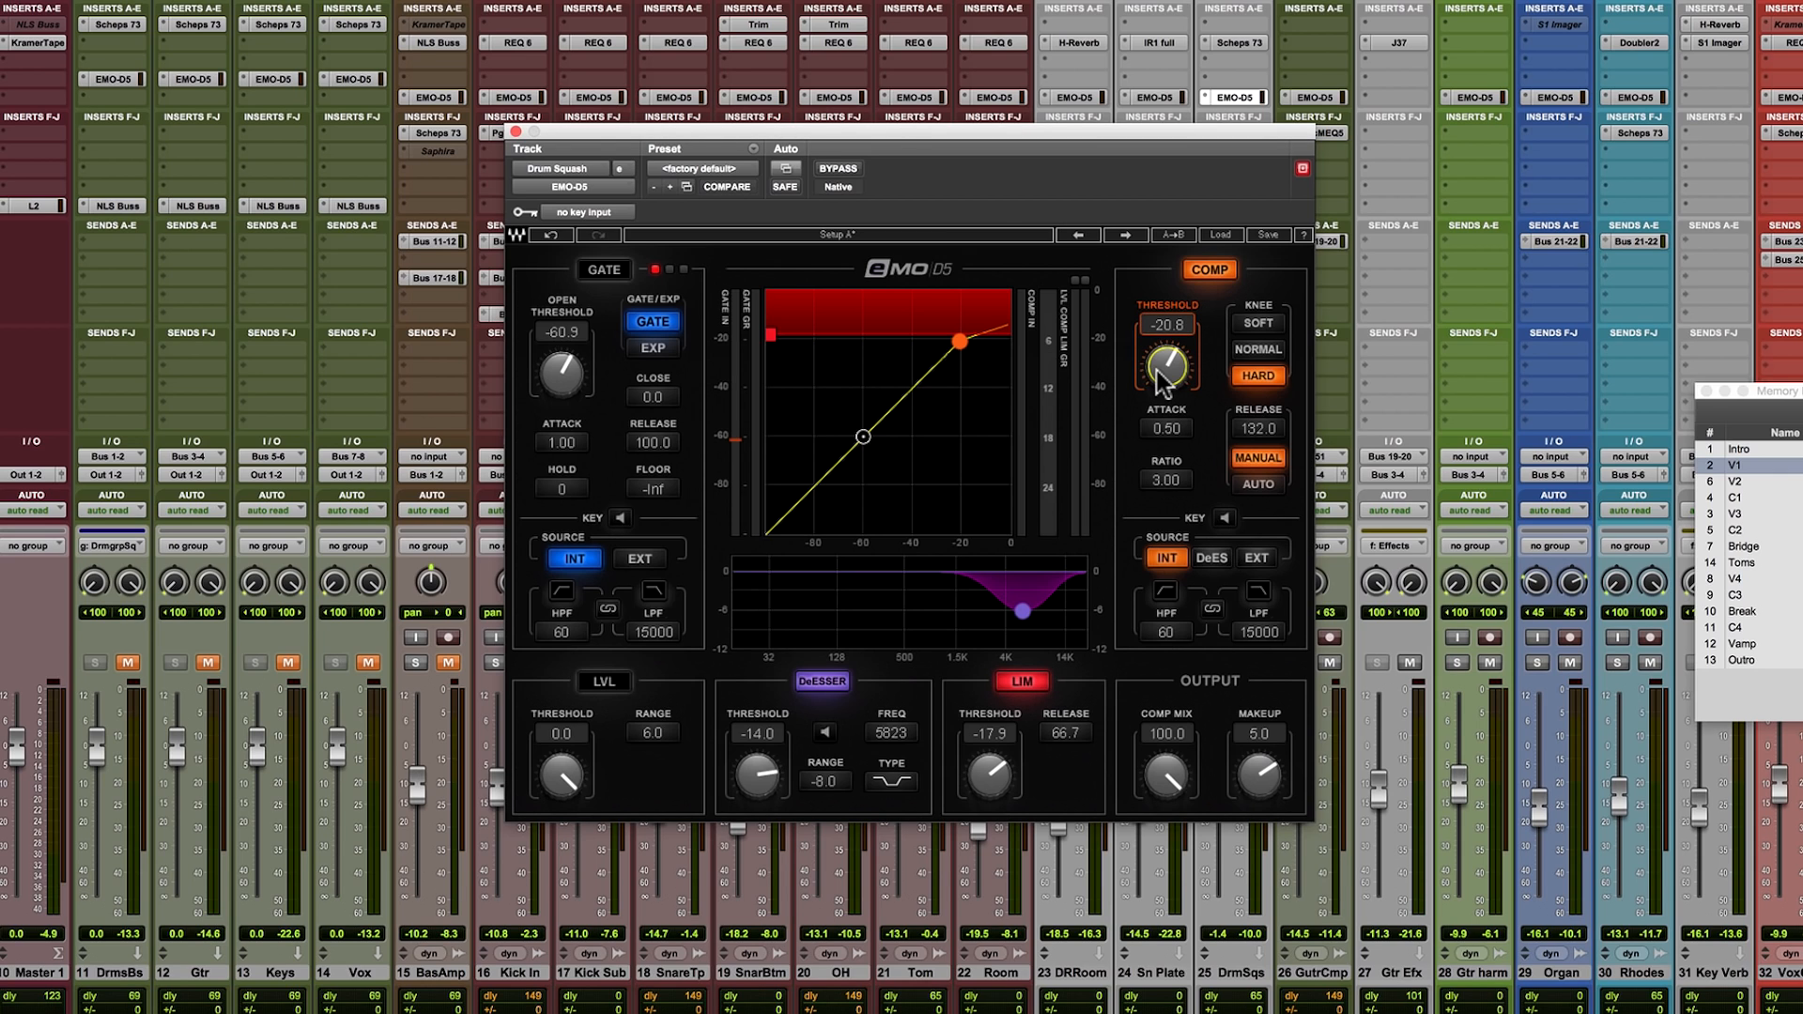
{"action": "left_click_drag", "start_coordinate": [1167, 376], "coordinate": [1167, 426]}
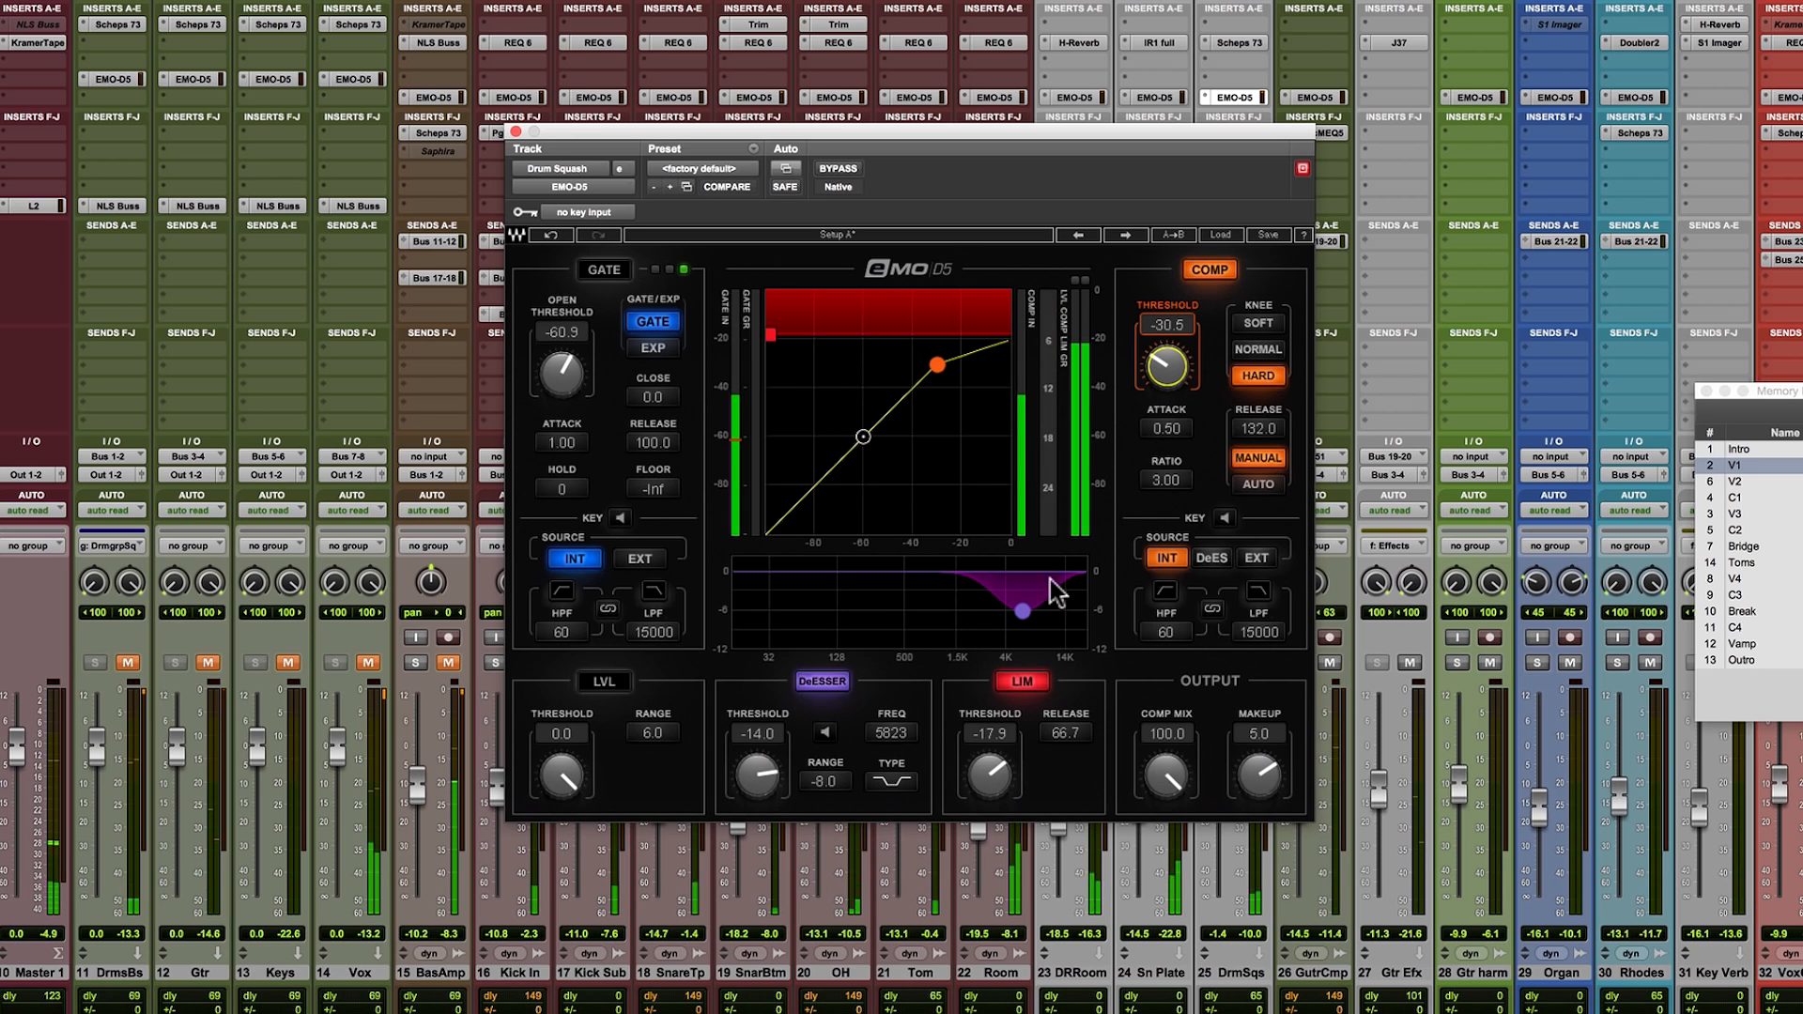
{"action": "left_click_drag", "start_coordinate": [1167, 366], "coordinate": [1167, 369]}
{"action": "left_click_drag", "start_coordinate": [1259, 778], "coordinate": [1259, 776]}
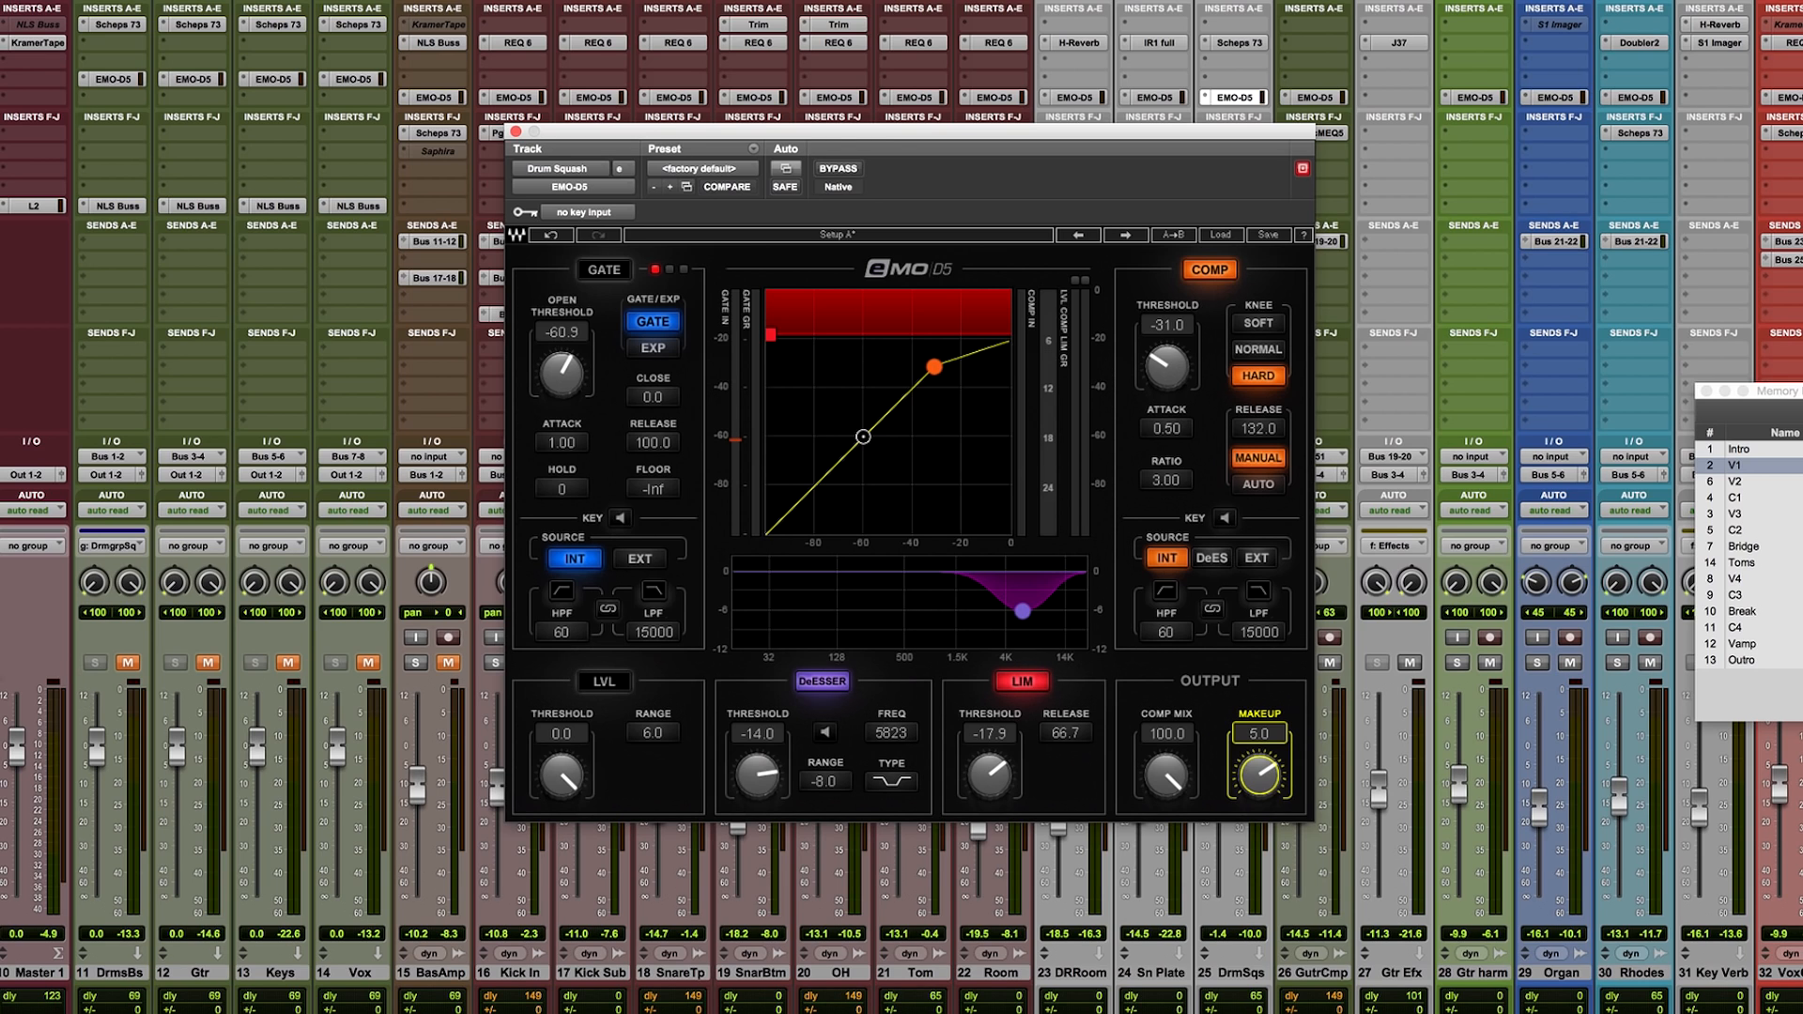
Unmute the DrmsBs and BasAmp tracks and compare the playing mix with DrmSqs muted and unmuted.
{"action": "left_click", "coordinate": [125, 664]}
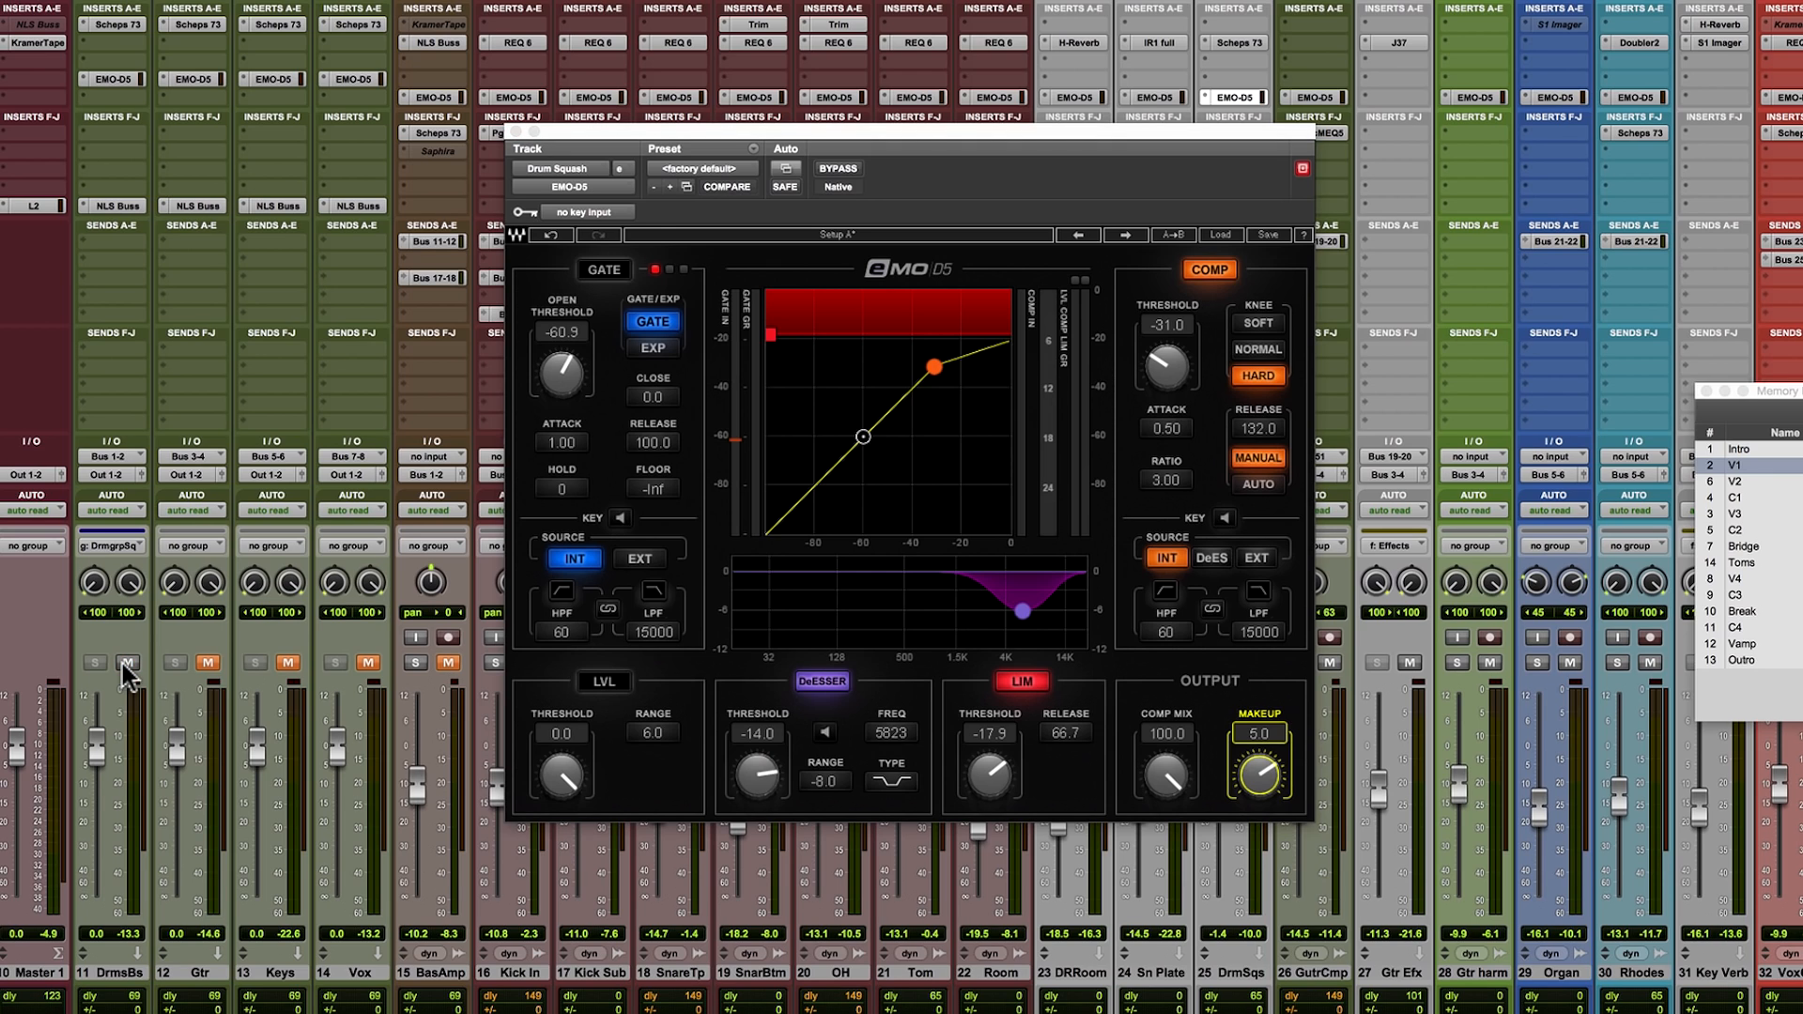
{"action": "left_click", "coordinate": [447, 663]}
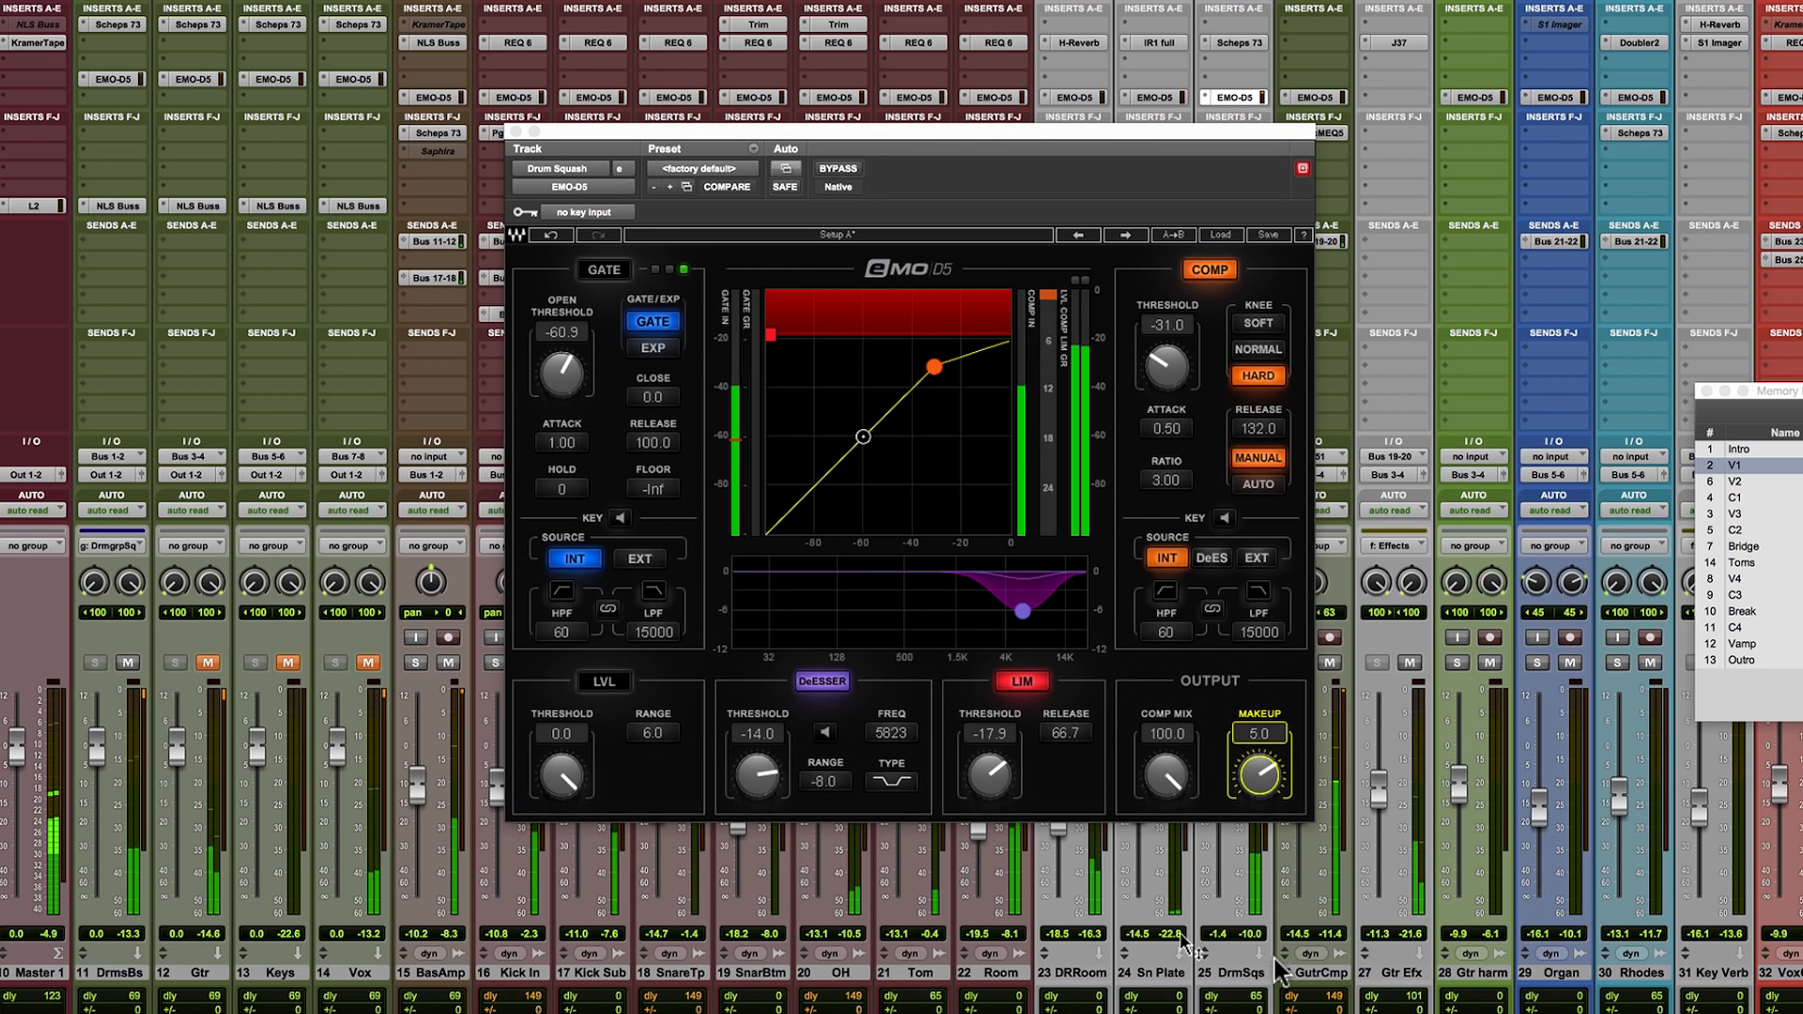
{"action": "scroll", "coordinate": [1377, 961], "scroll_direction": "left", "scroll_amount": 2}
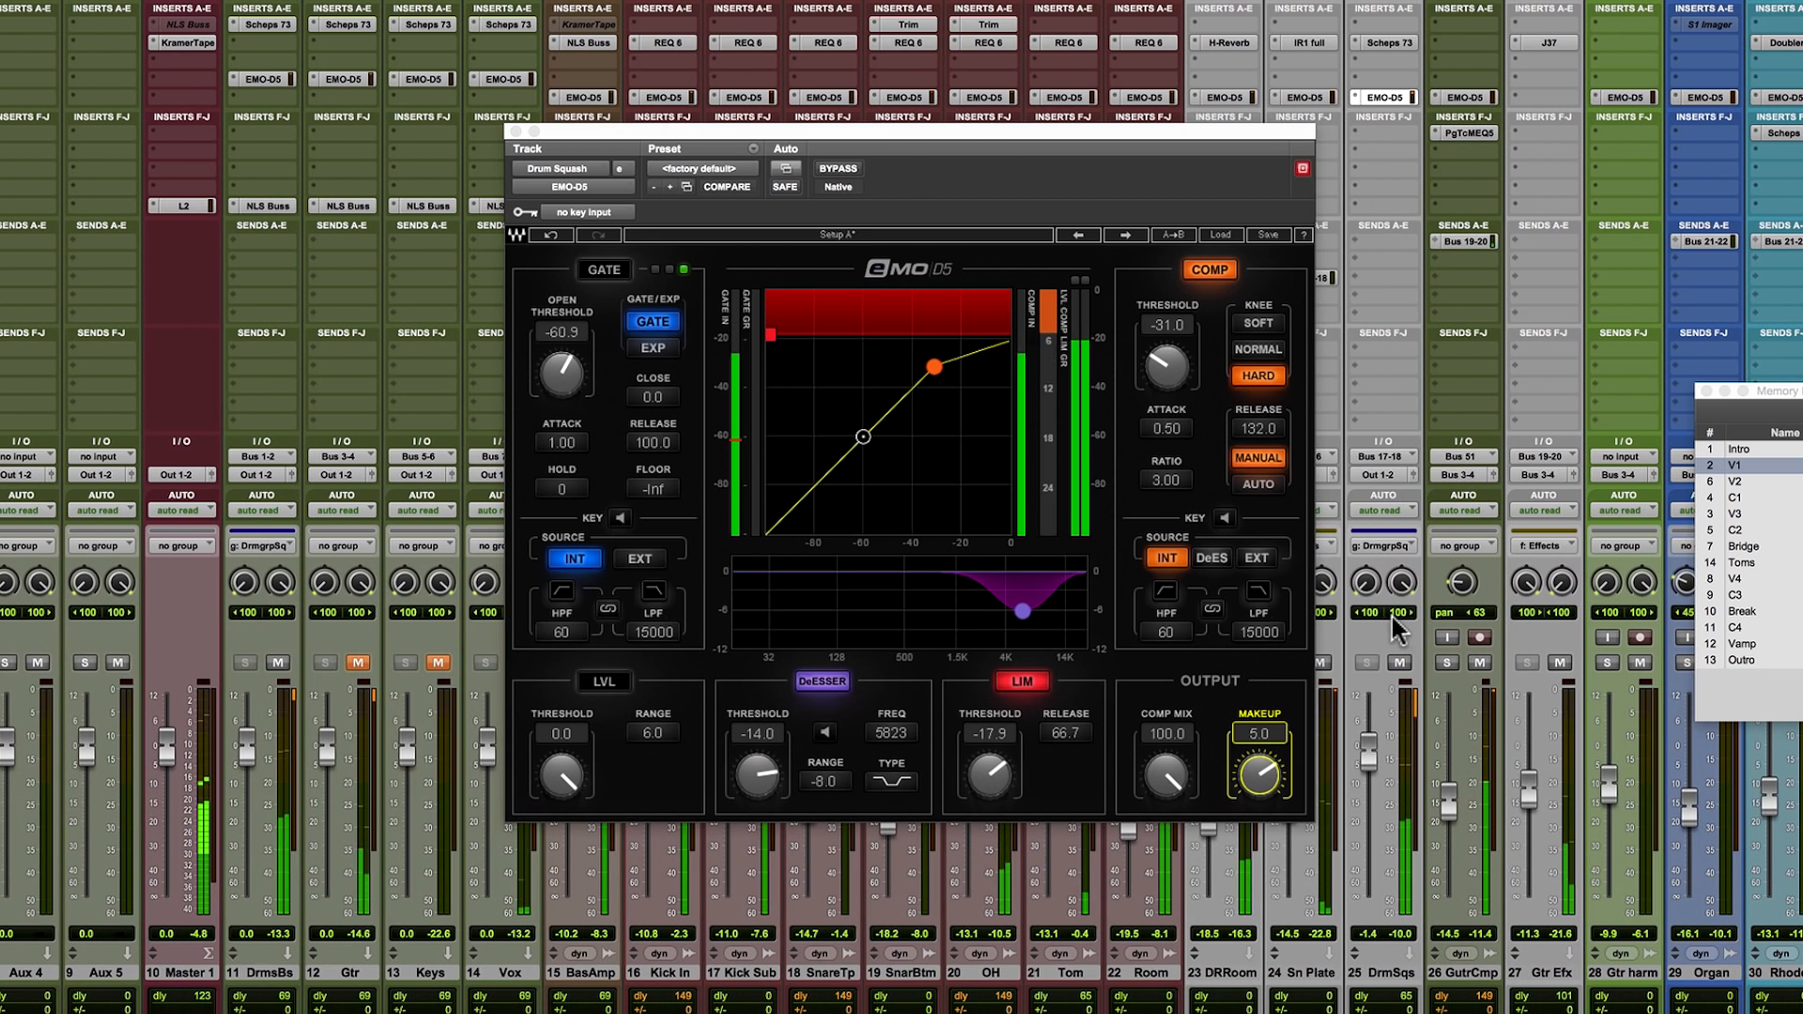
{"action": "left_click", "coordinate": [1399, 662]}
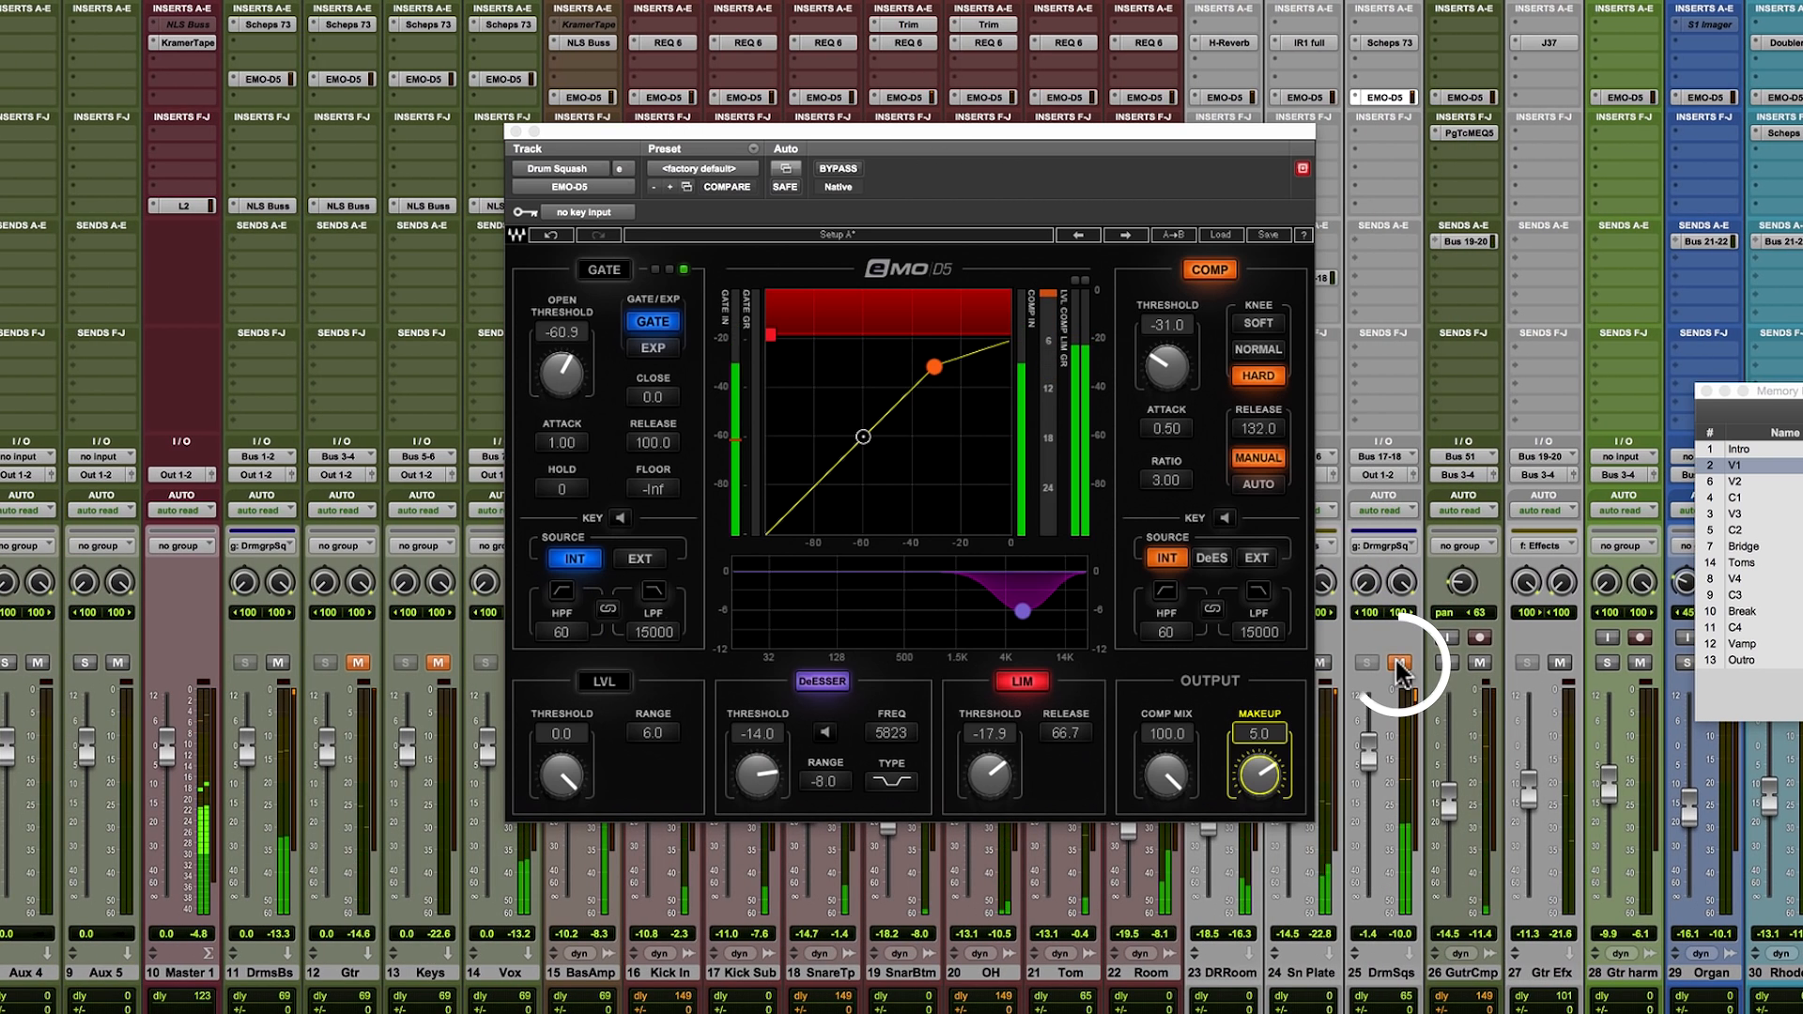
{"action": "left_click", "coordinate": [1399, 663]}
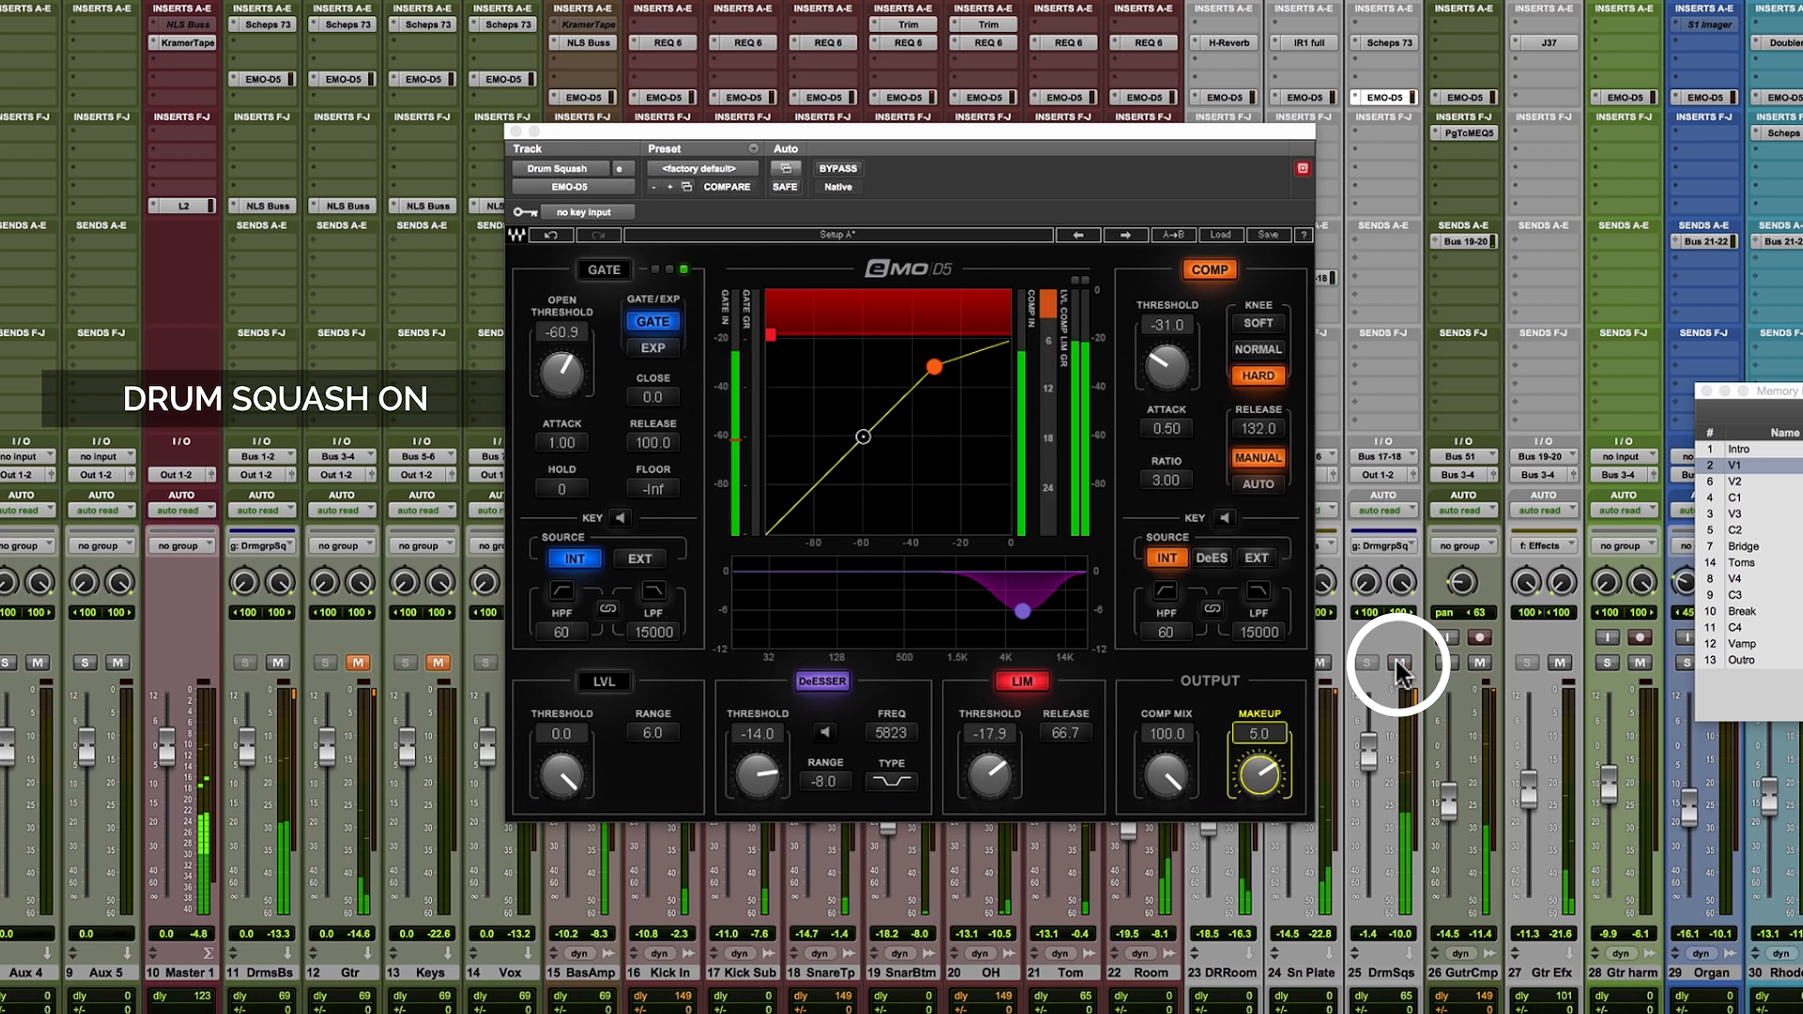
Lower the DrmSqs fader to about -15.6 dB and compare the mix with that track muted and unmuted.
{"action": "left_click_drag", "start_coordinate": [1368, 744], "coordinate": [1373, 826]}
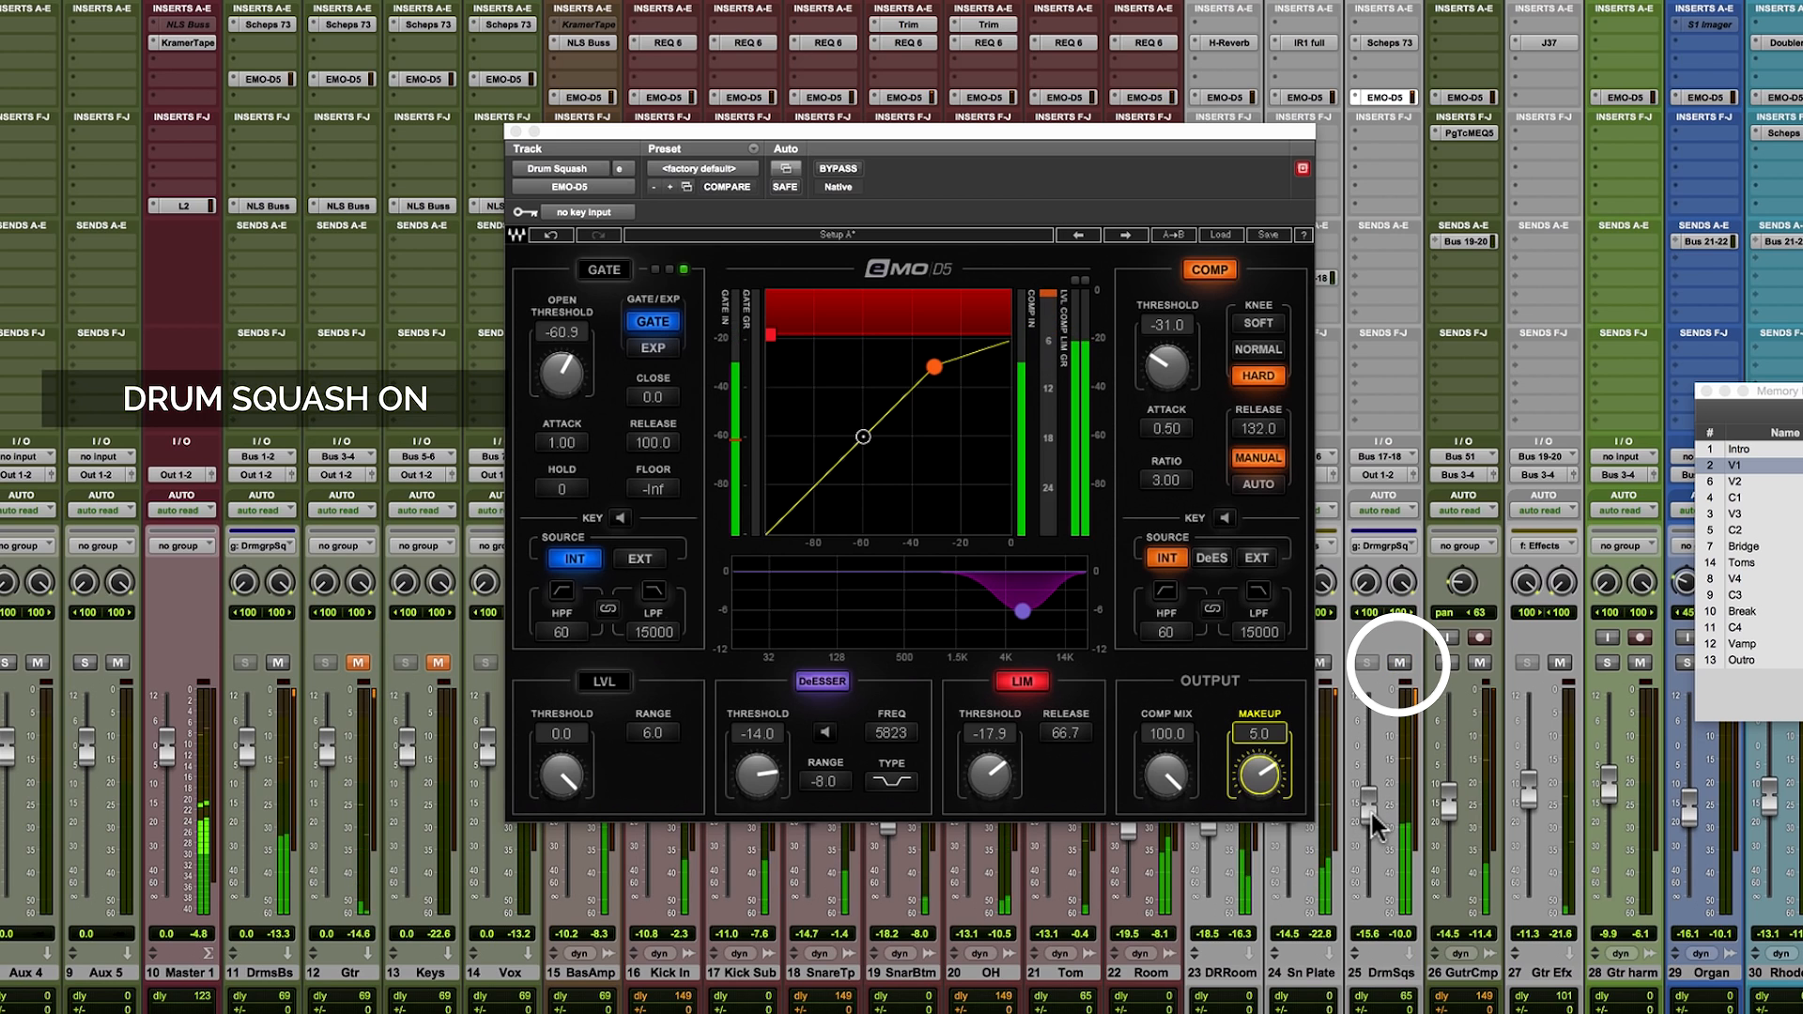
{"action": "left_click", "coordinate": [1400, 663]}
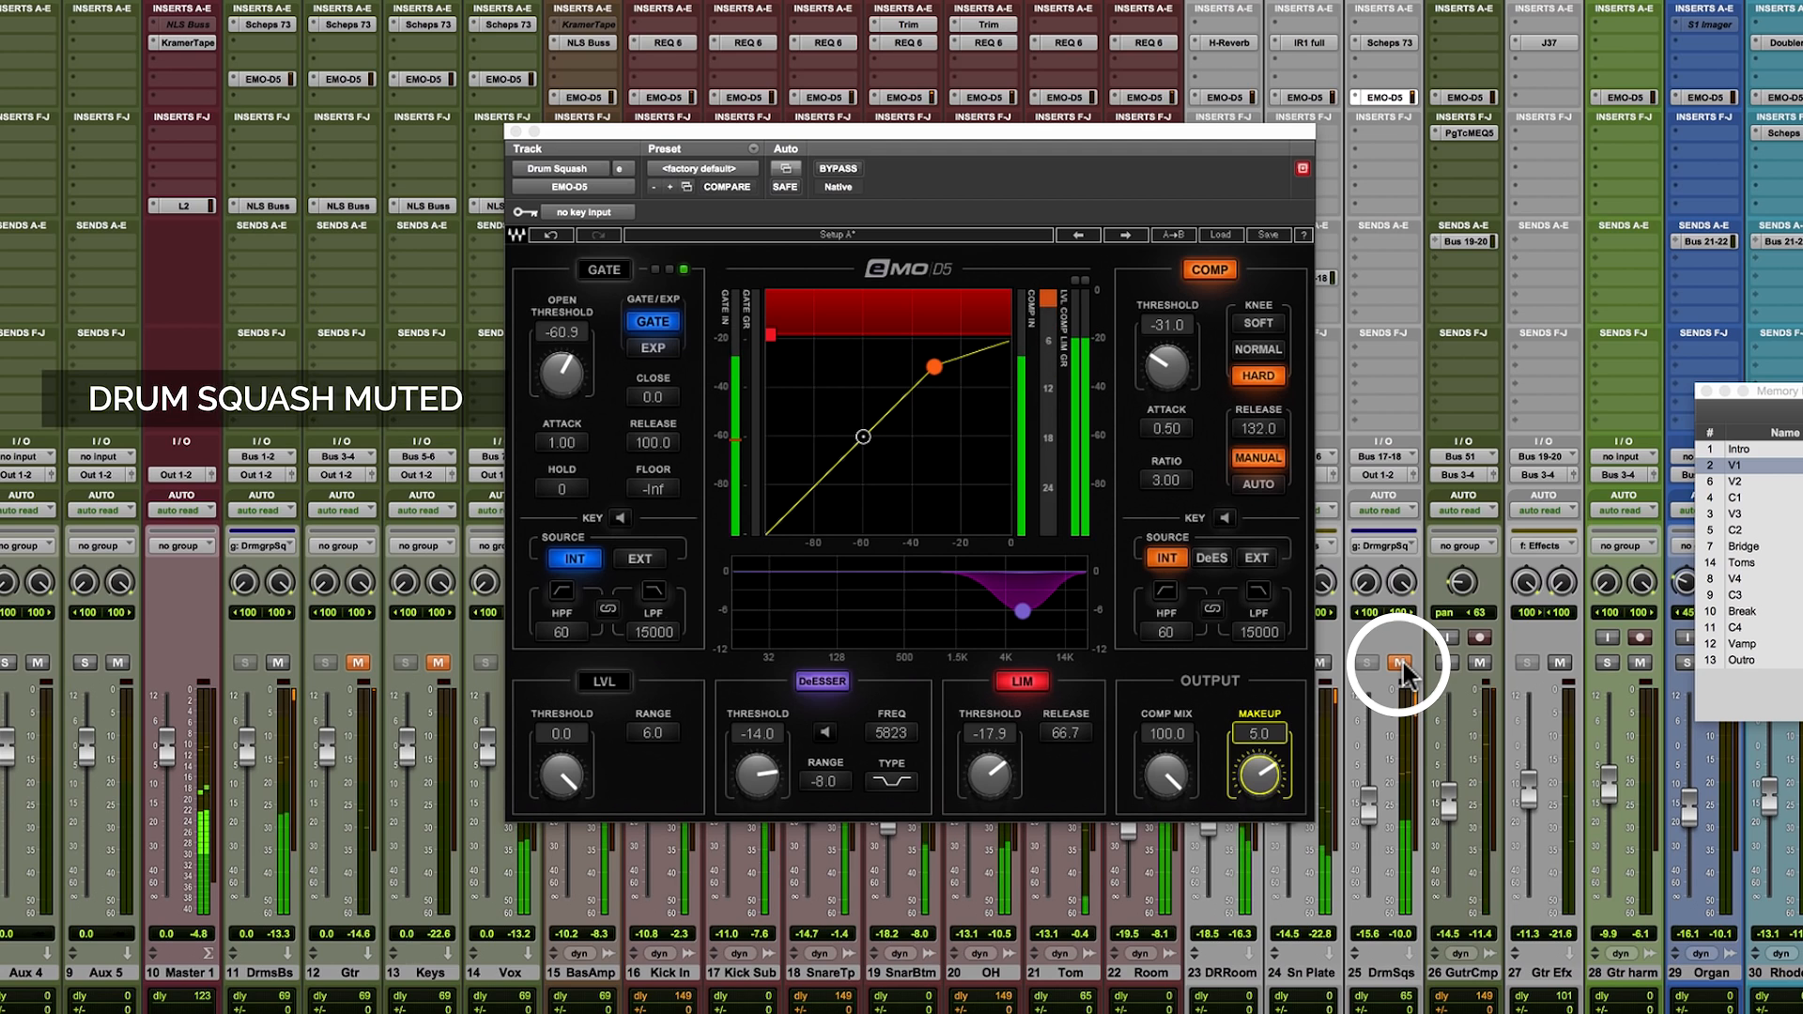
{"action": "left_click", "coordinate": [1400, 663]}
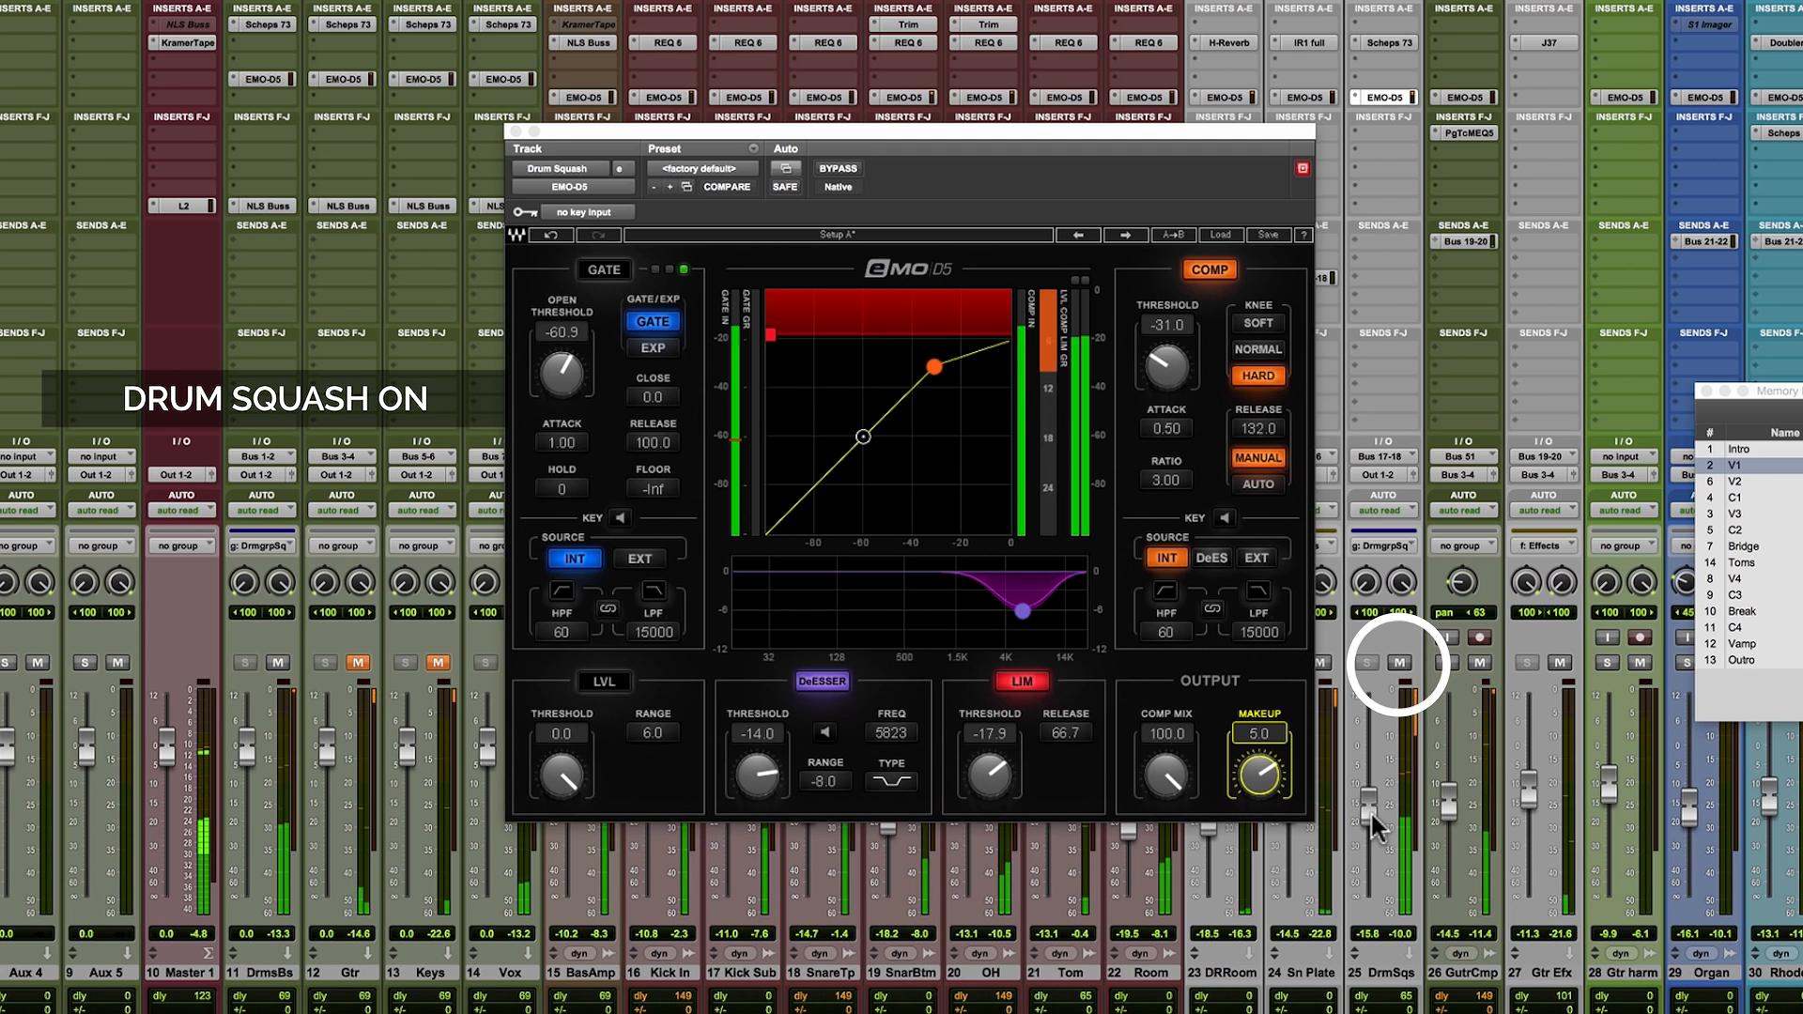
{"action": "left_click", "coordinate": [1400, 663]}
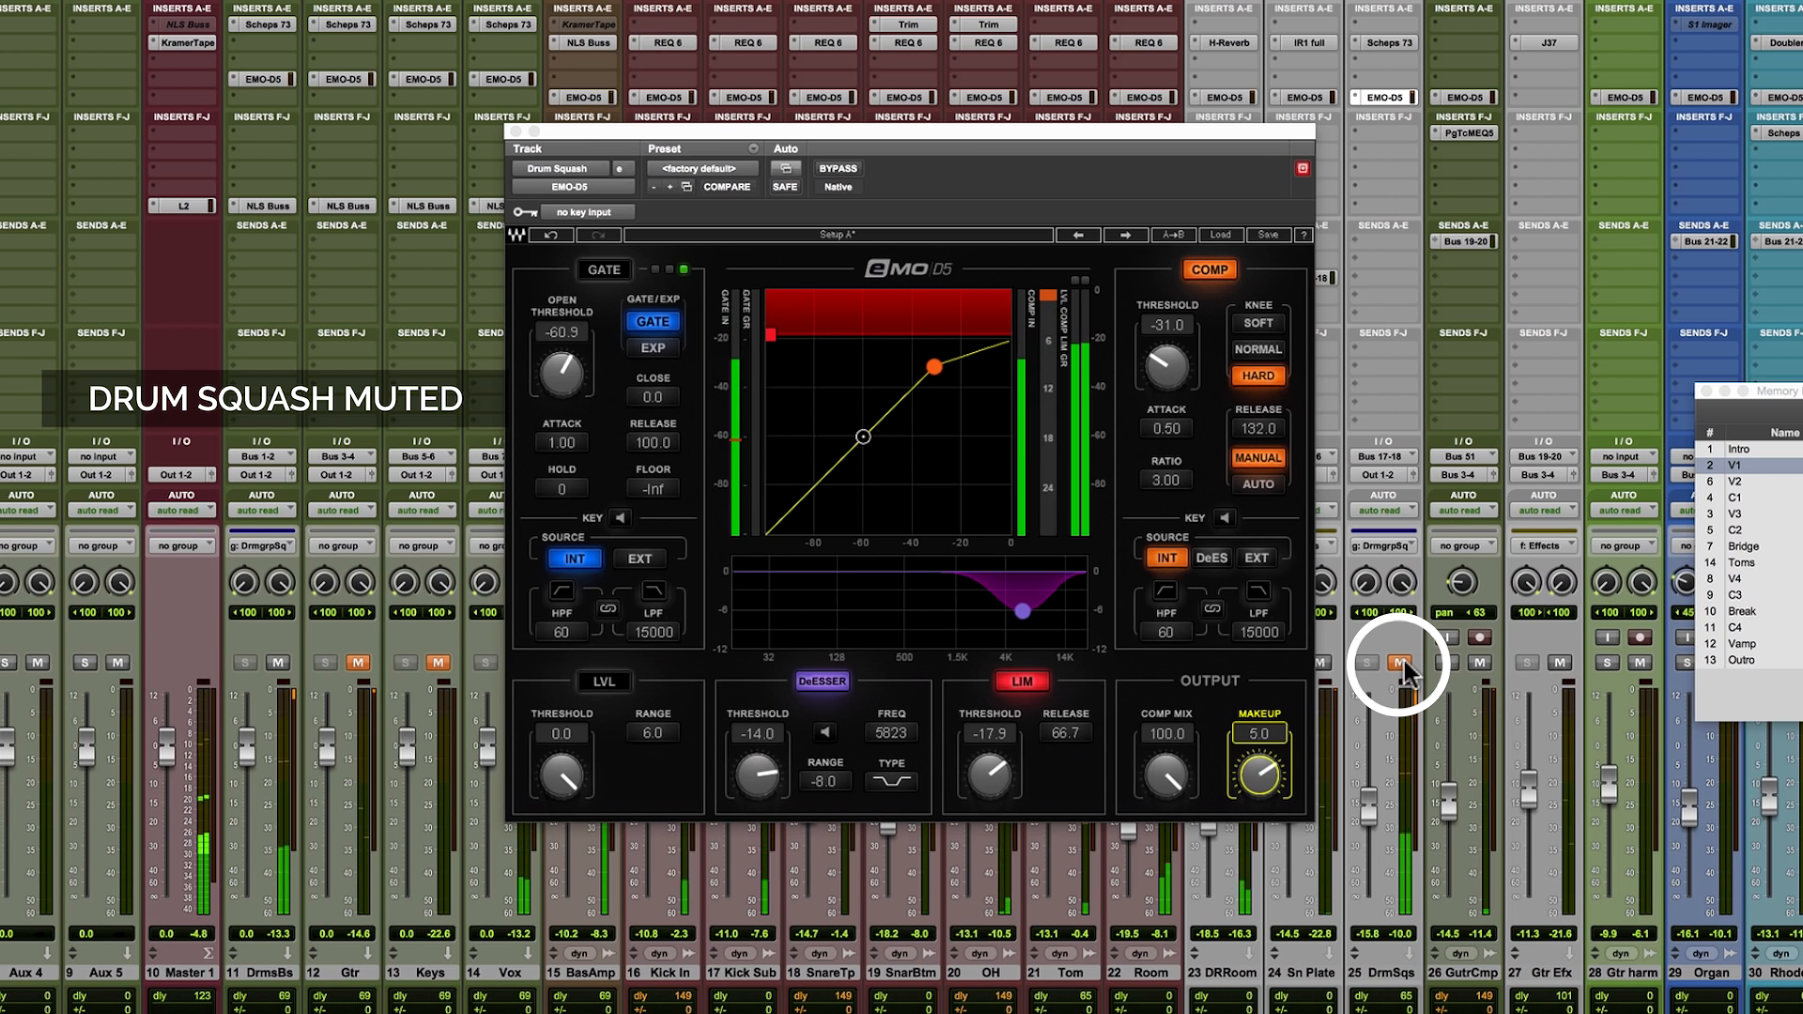
{"action": "left_click", "coordinate": [1400, 663]}
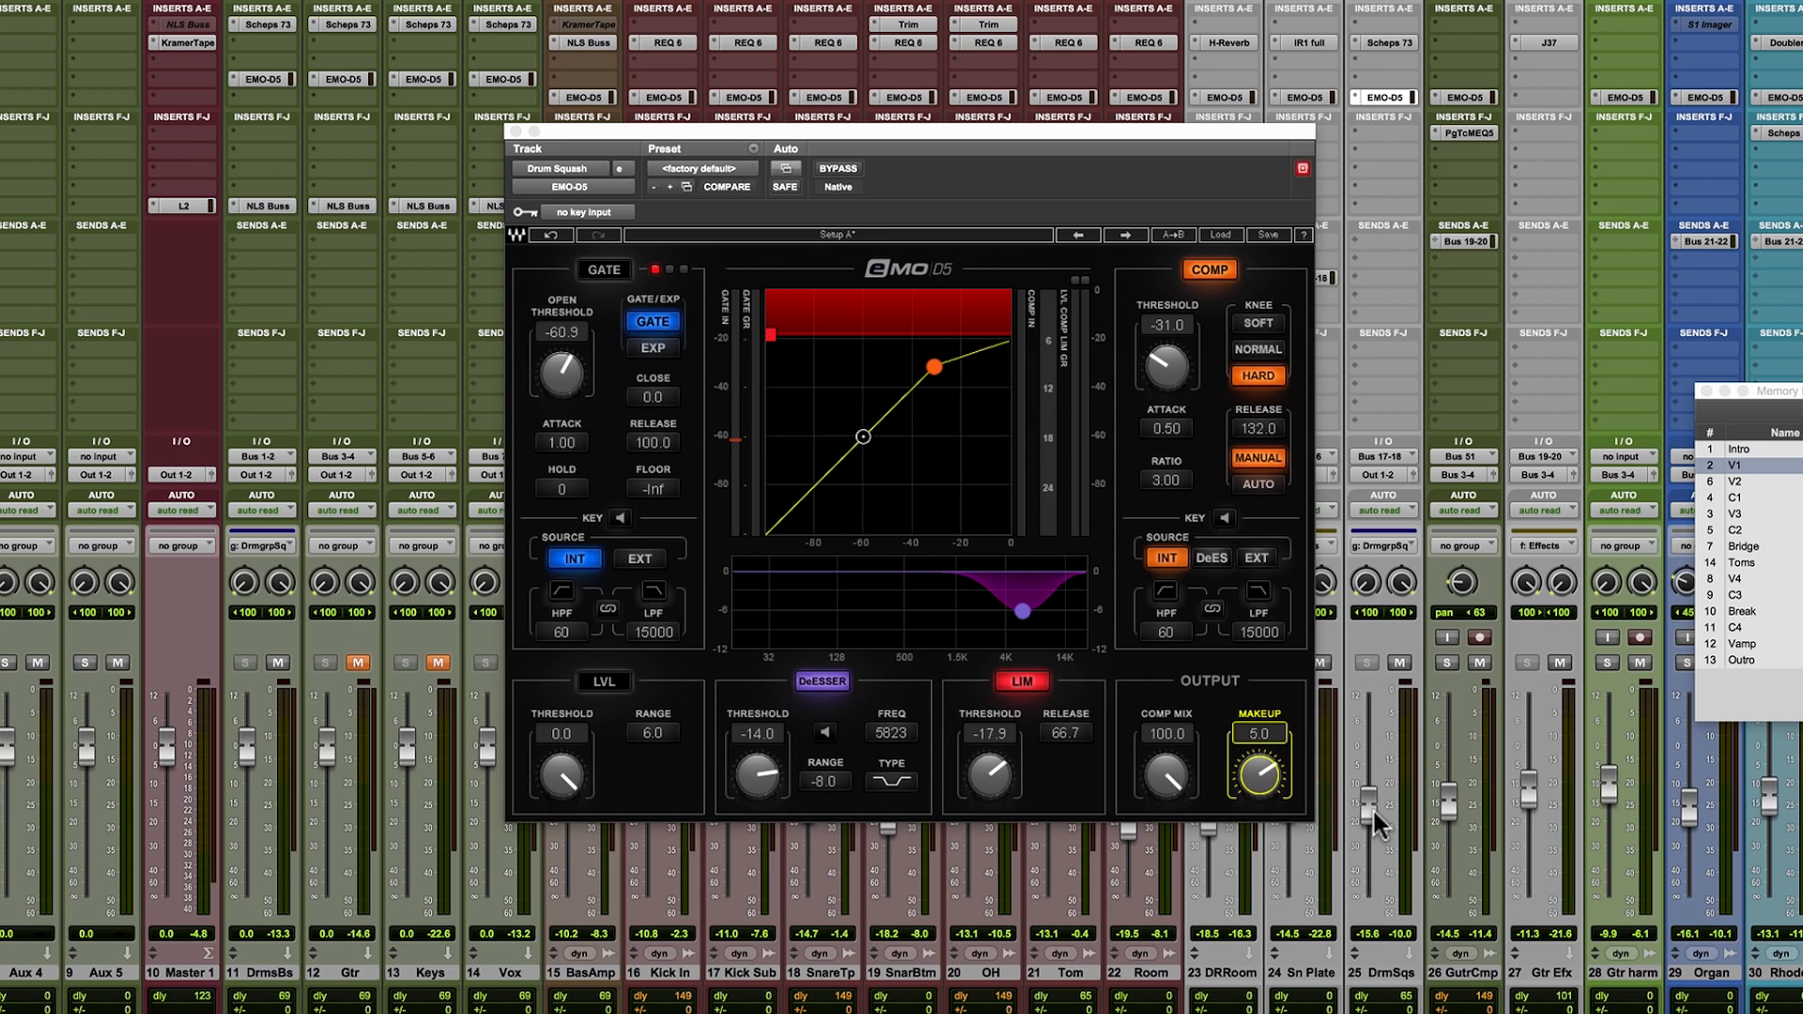
Open the EMO-D5 on GutrCmp, solo the track during playback, and compare its sound with the plug-in bypassed and active.
{"action": "scroll", "coordinate": [1371, 808], "scroll_direction": "right", "scroll_amount": 2}
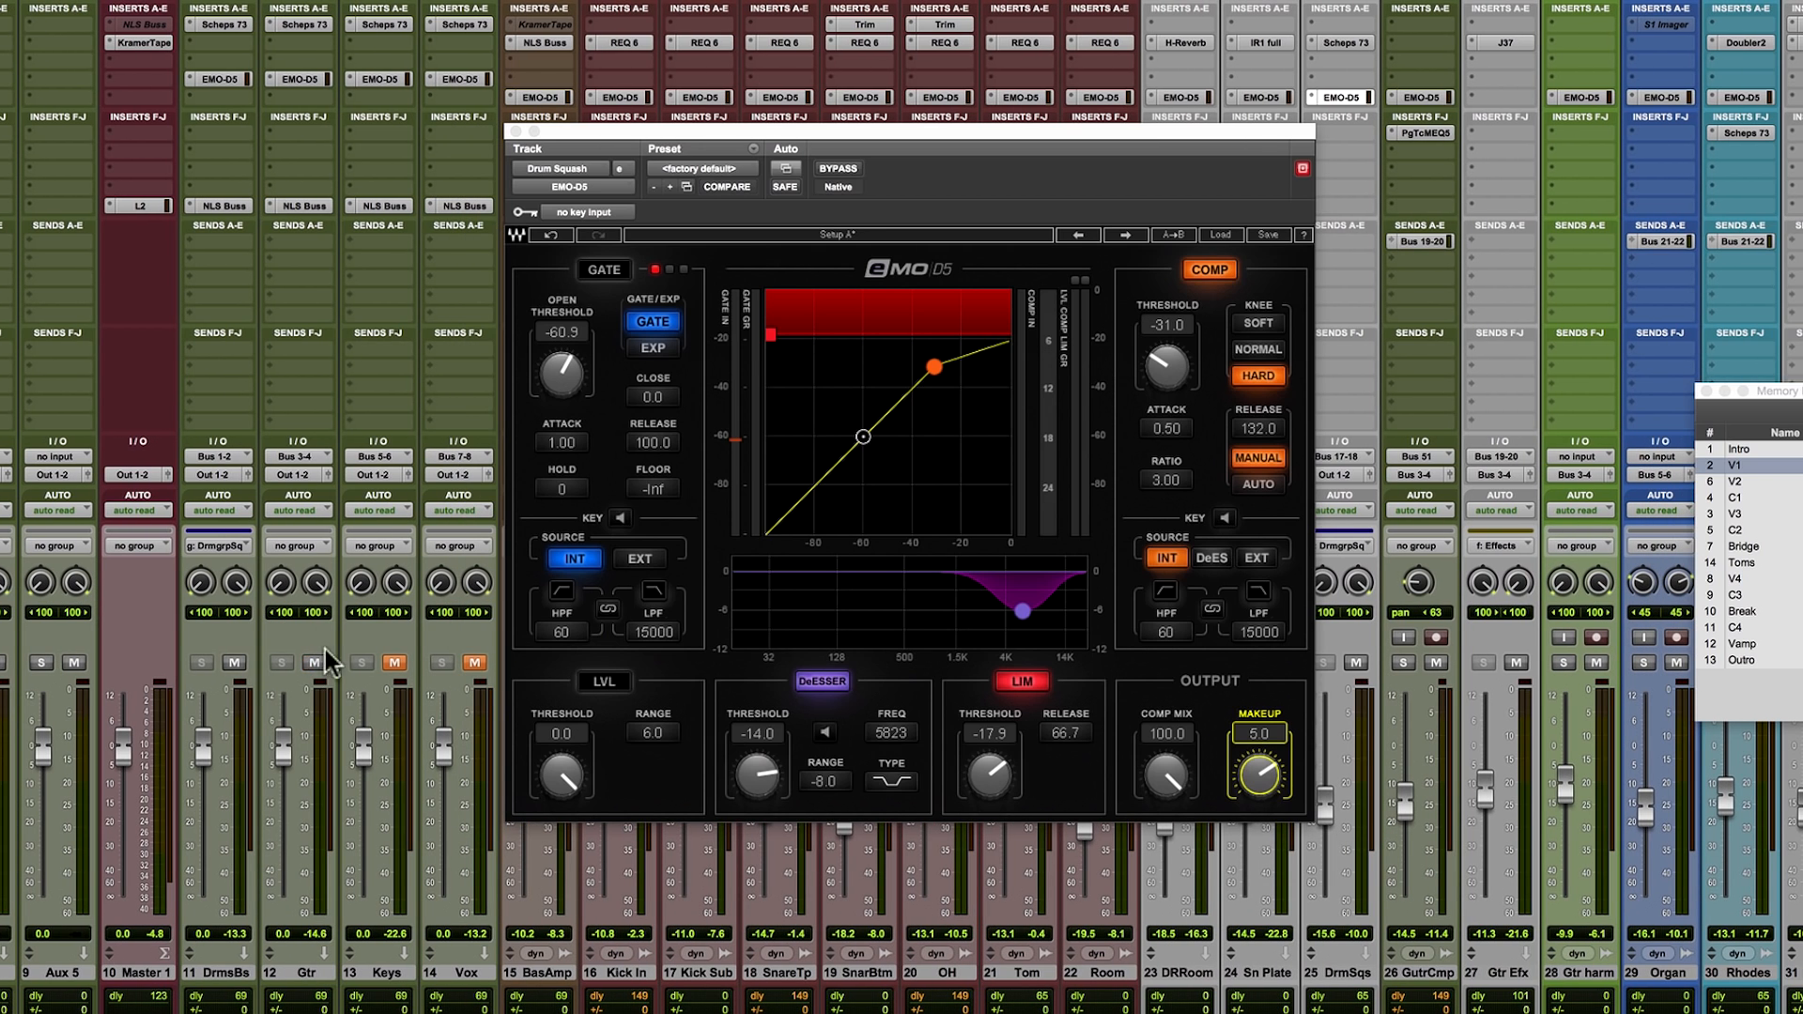
{"action": "left_click", "coordinate": [1429, 94]}
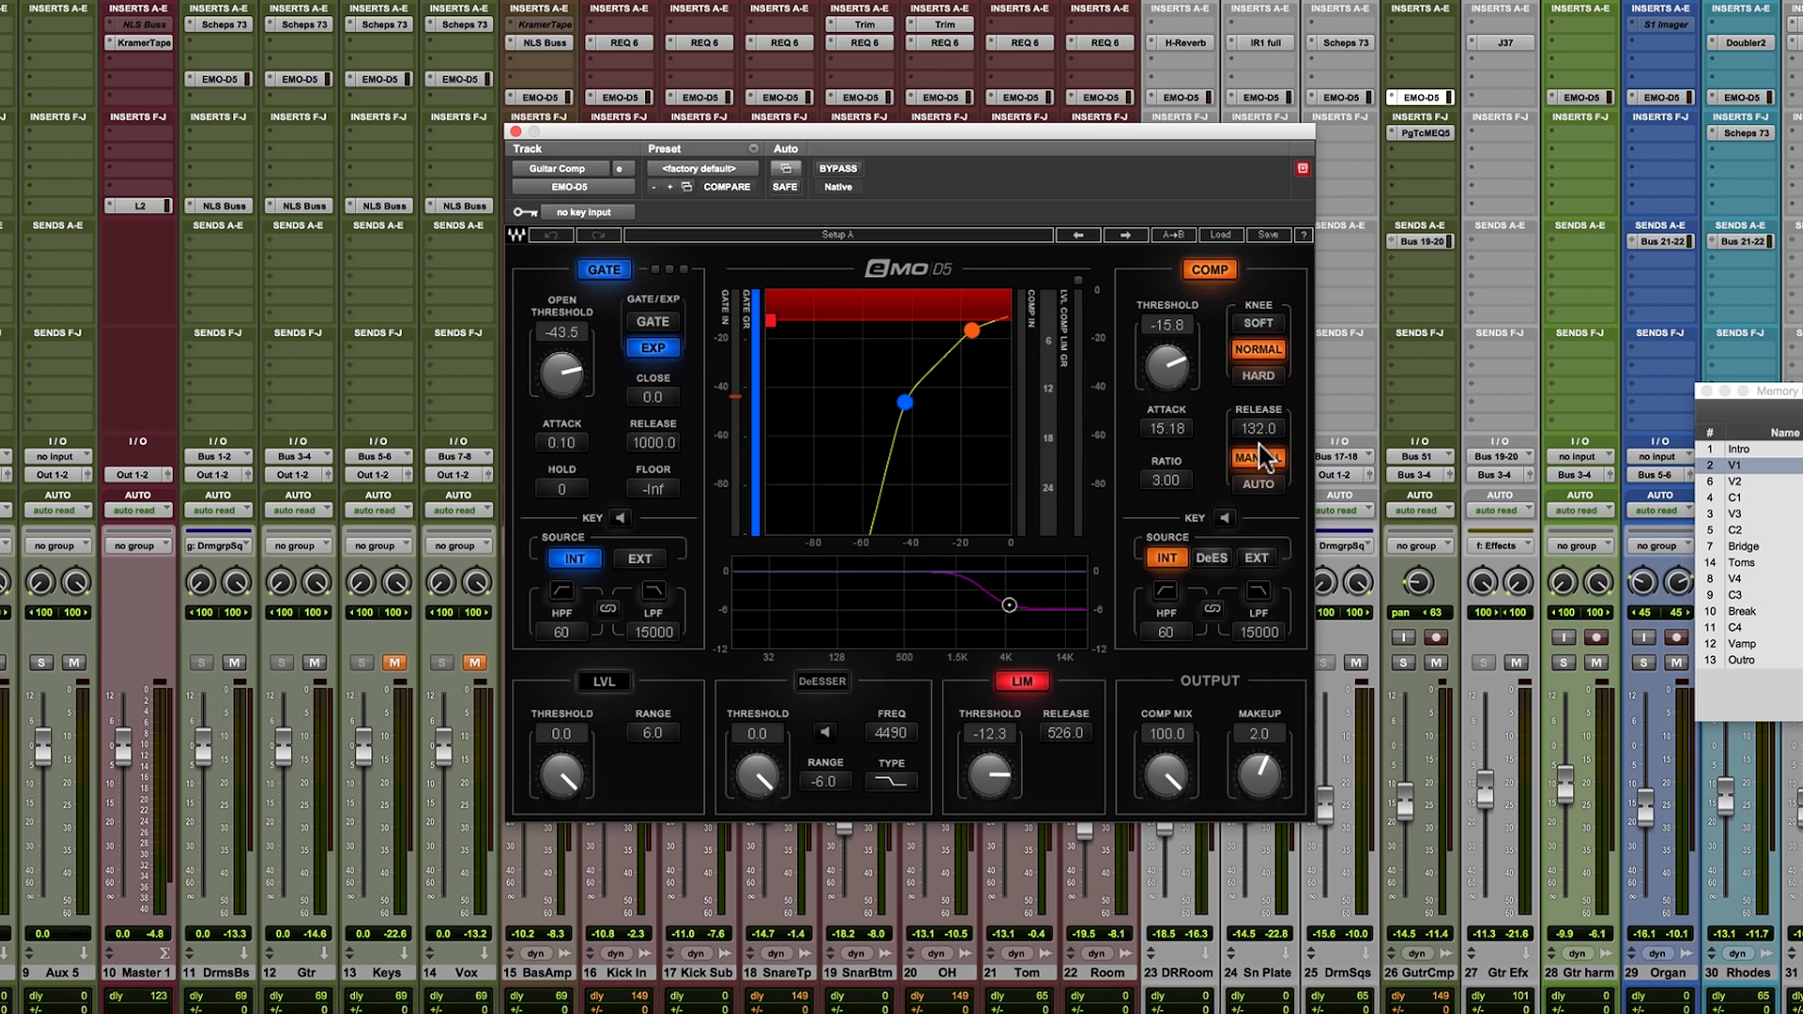
{"action": "key", "text": "space"}
{"action": "left_click", "coordinate": [1404, 663]}
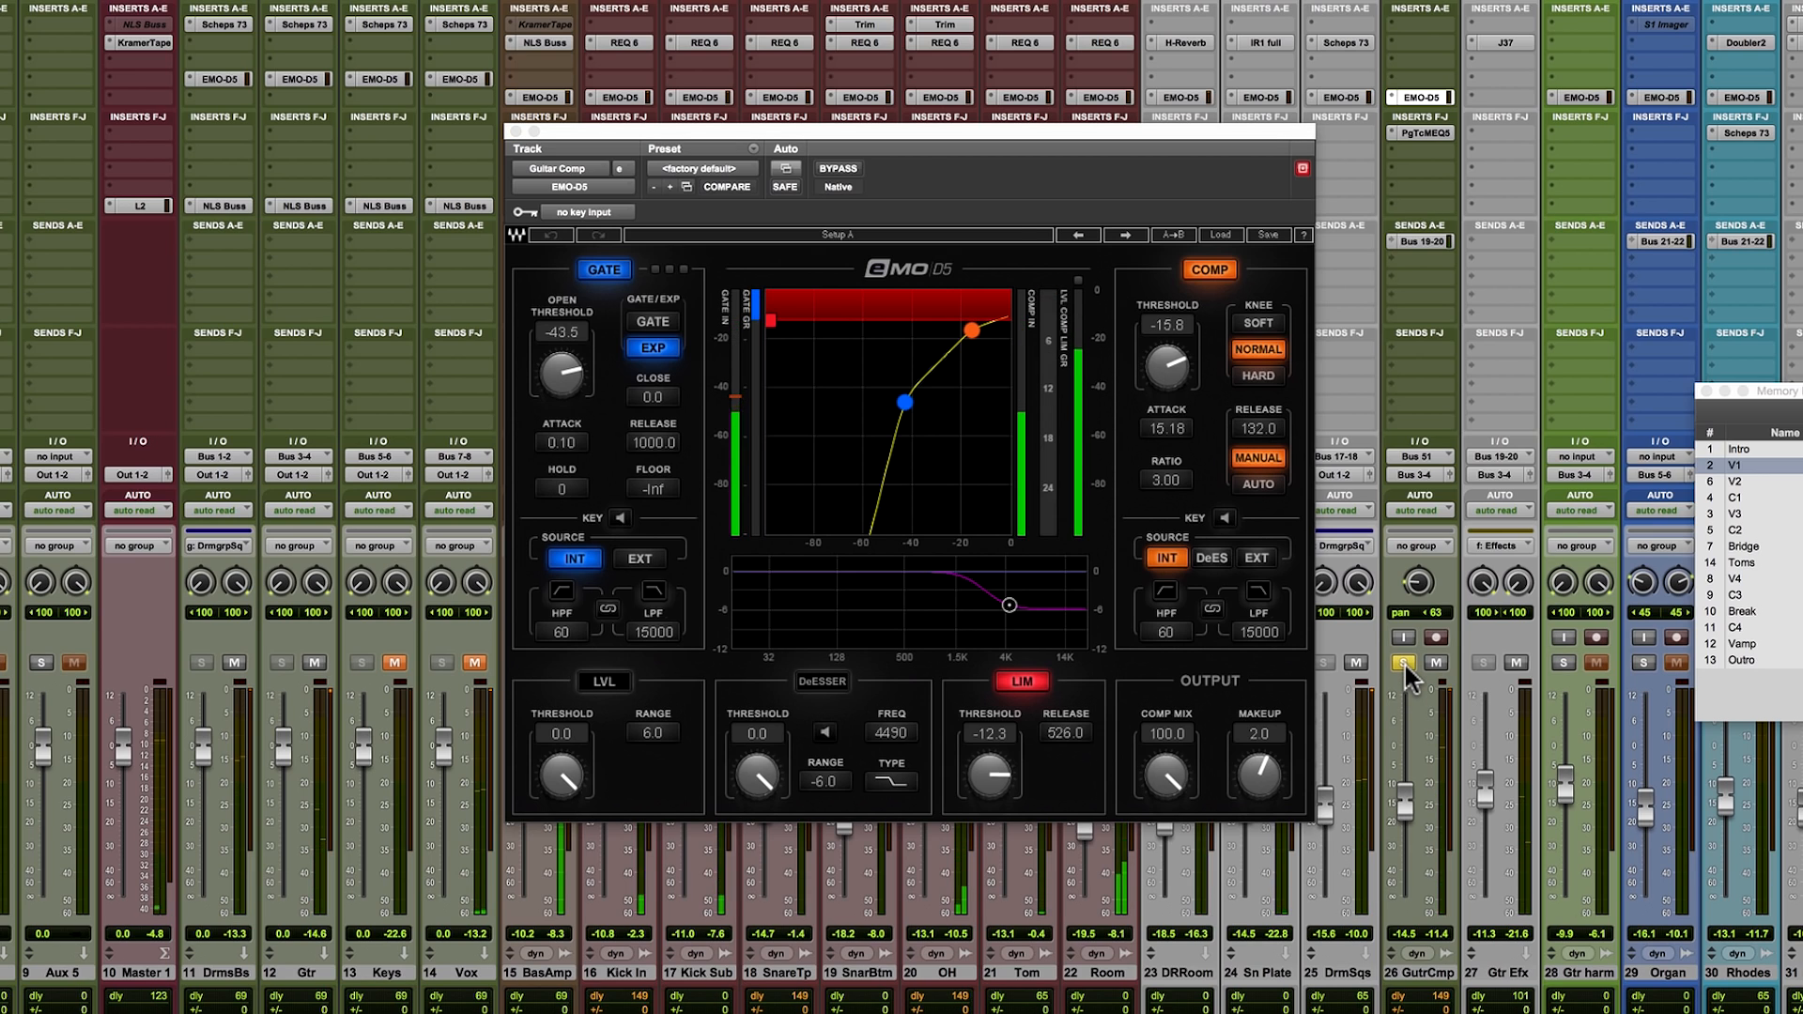
{"action": "left_click", "coordinate": [838, 168]}
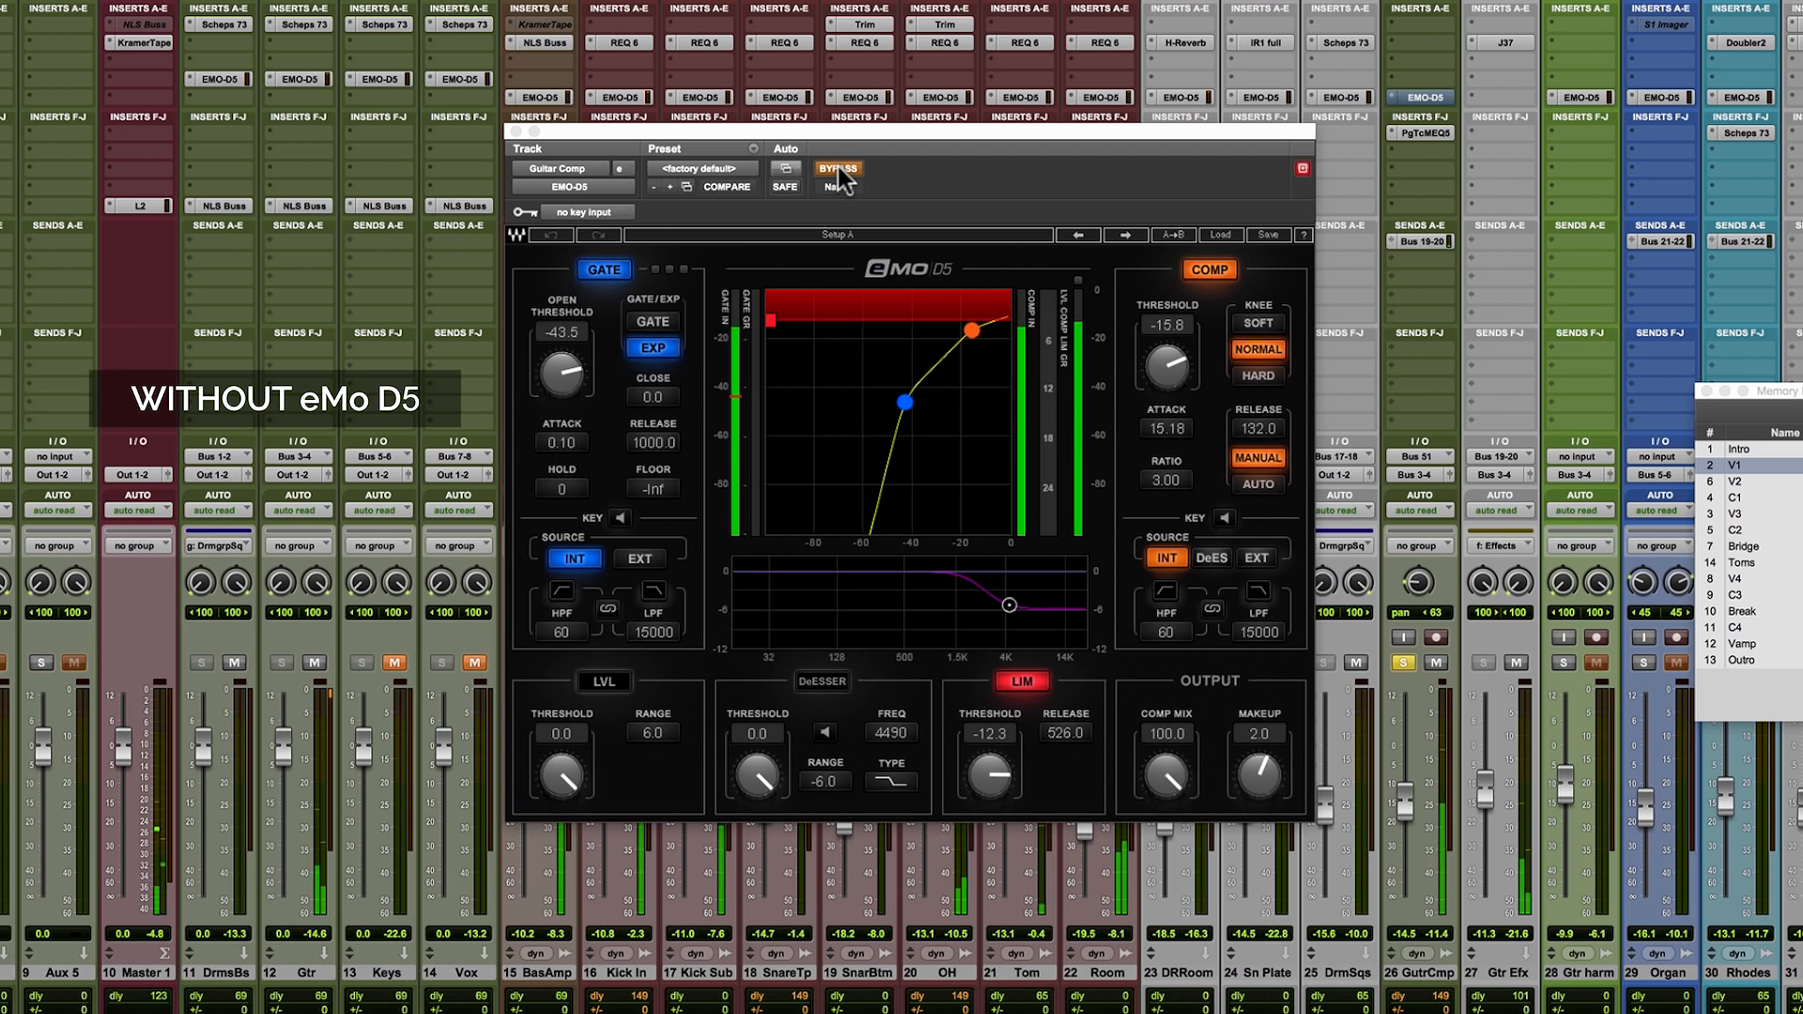
{"action": "left_click", "coordinate": [837, 168]}
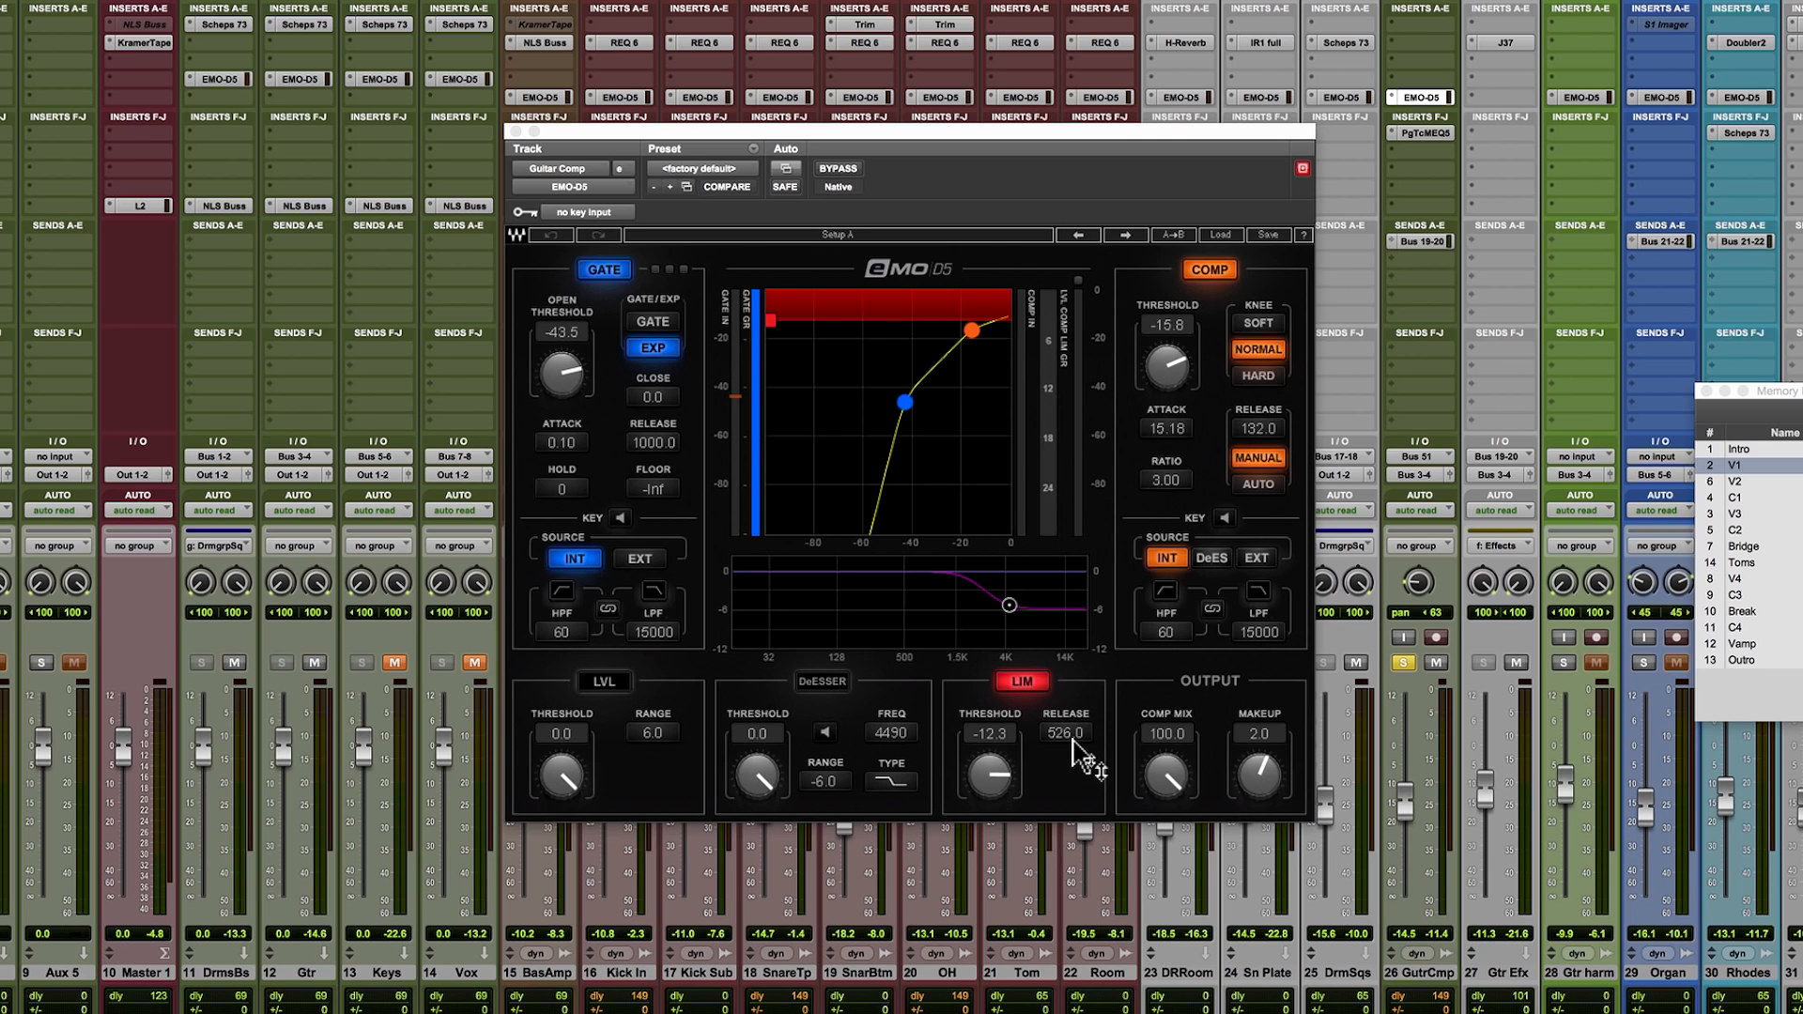
Take GutrCmp out of solo and unmute the Keys track.
{"action": "left_click", "coordinate": [1409, 659]}
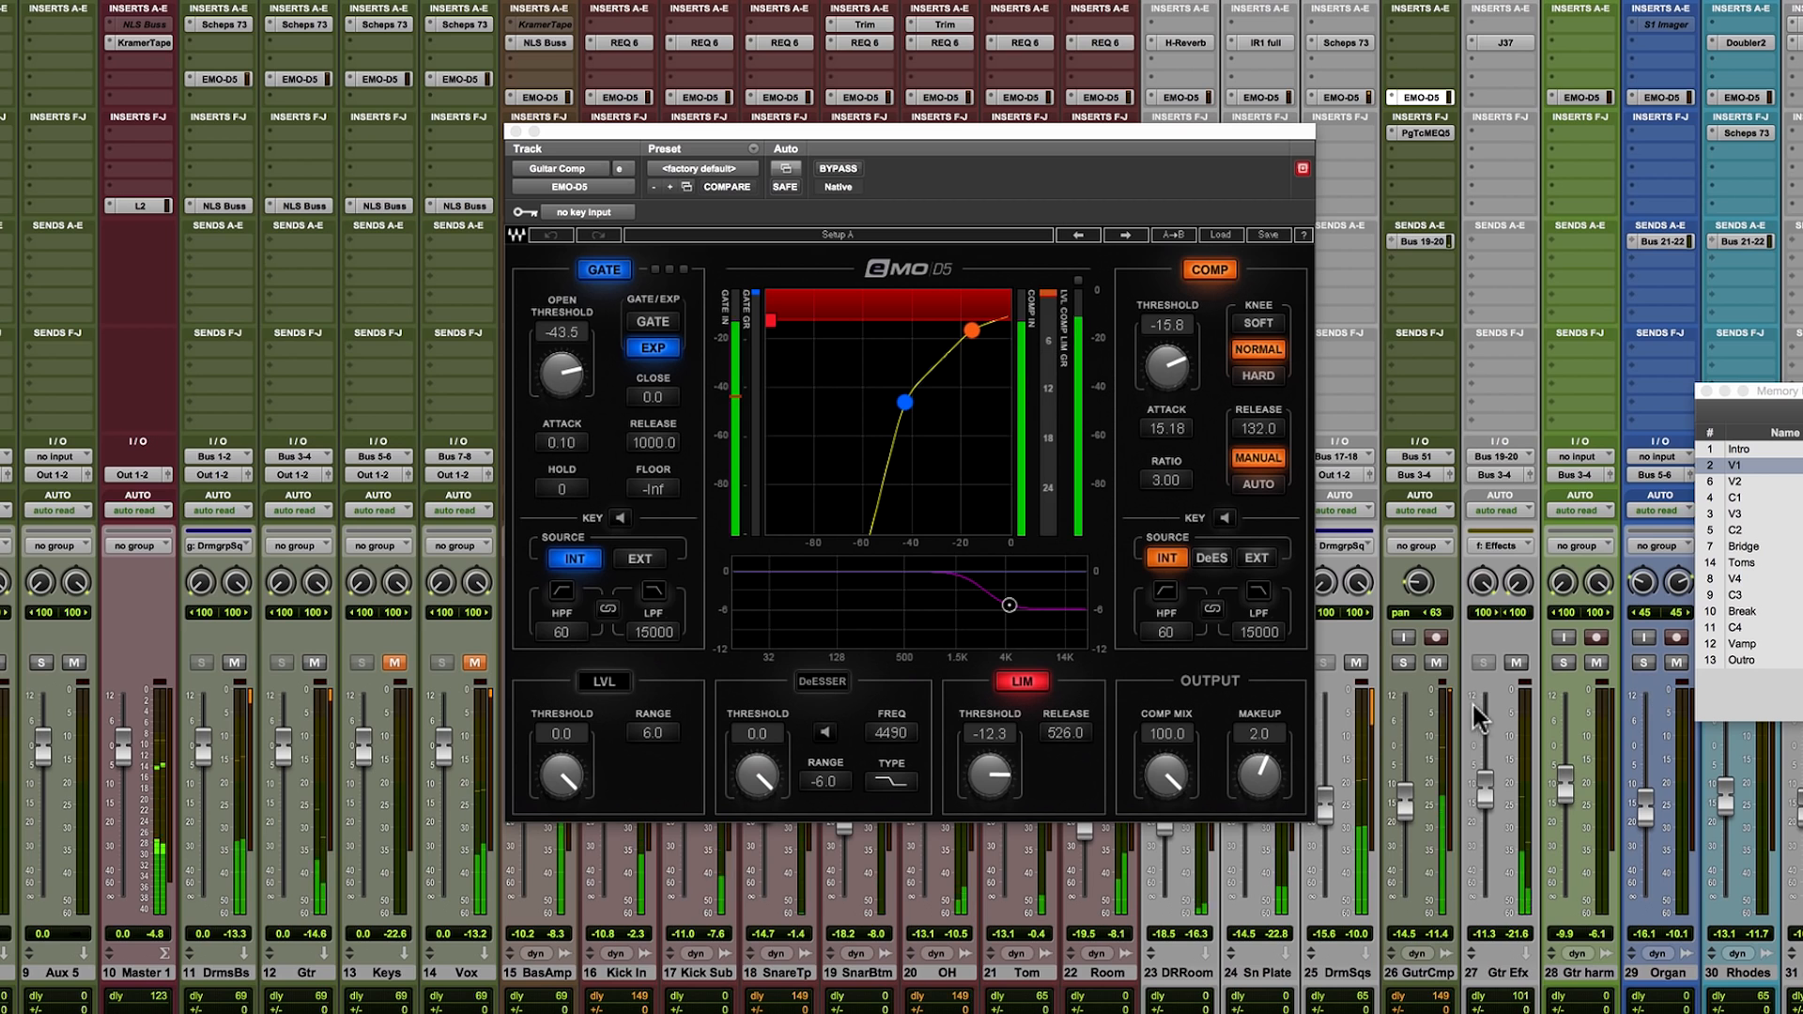
{"action": "scroll", "coordinate": [1481, 716], "scroll_direction": "right", "scroll_amount": 3}
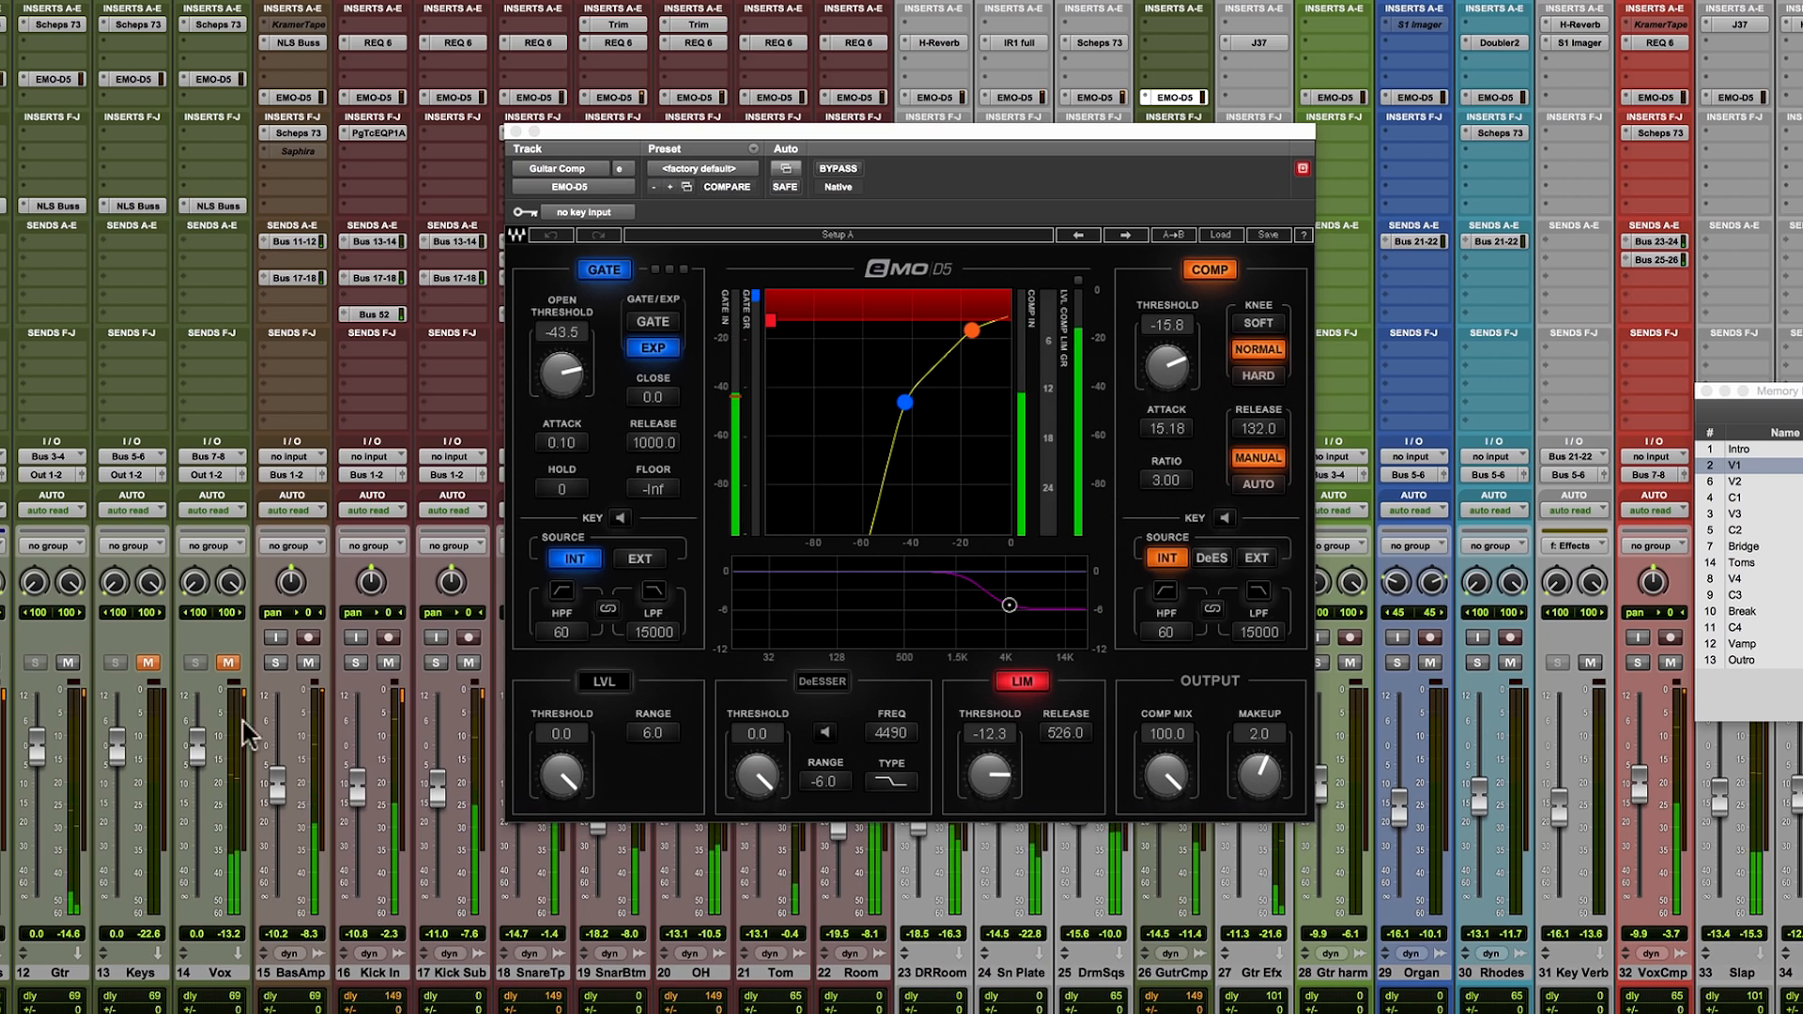
{"action": "left_click", "coordinate": [147, 663]}
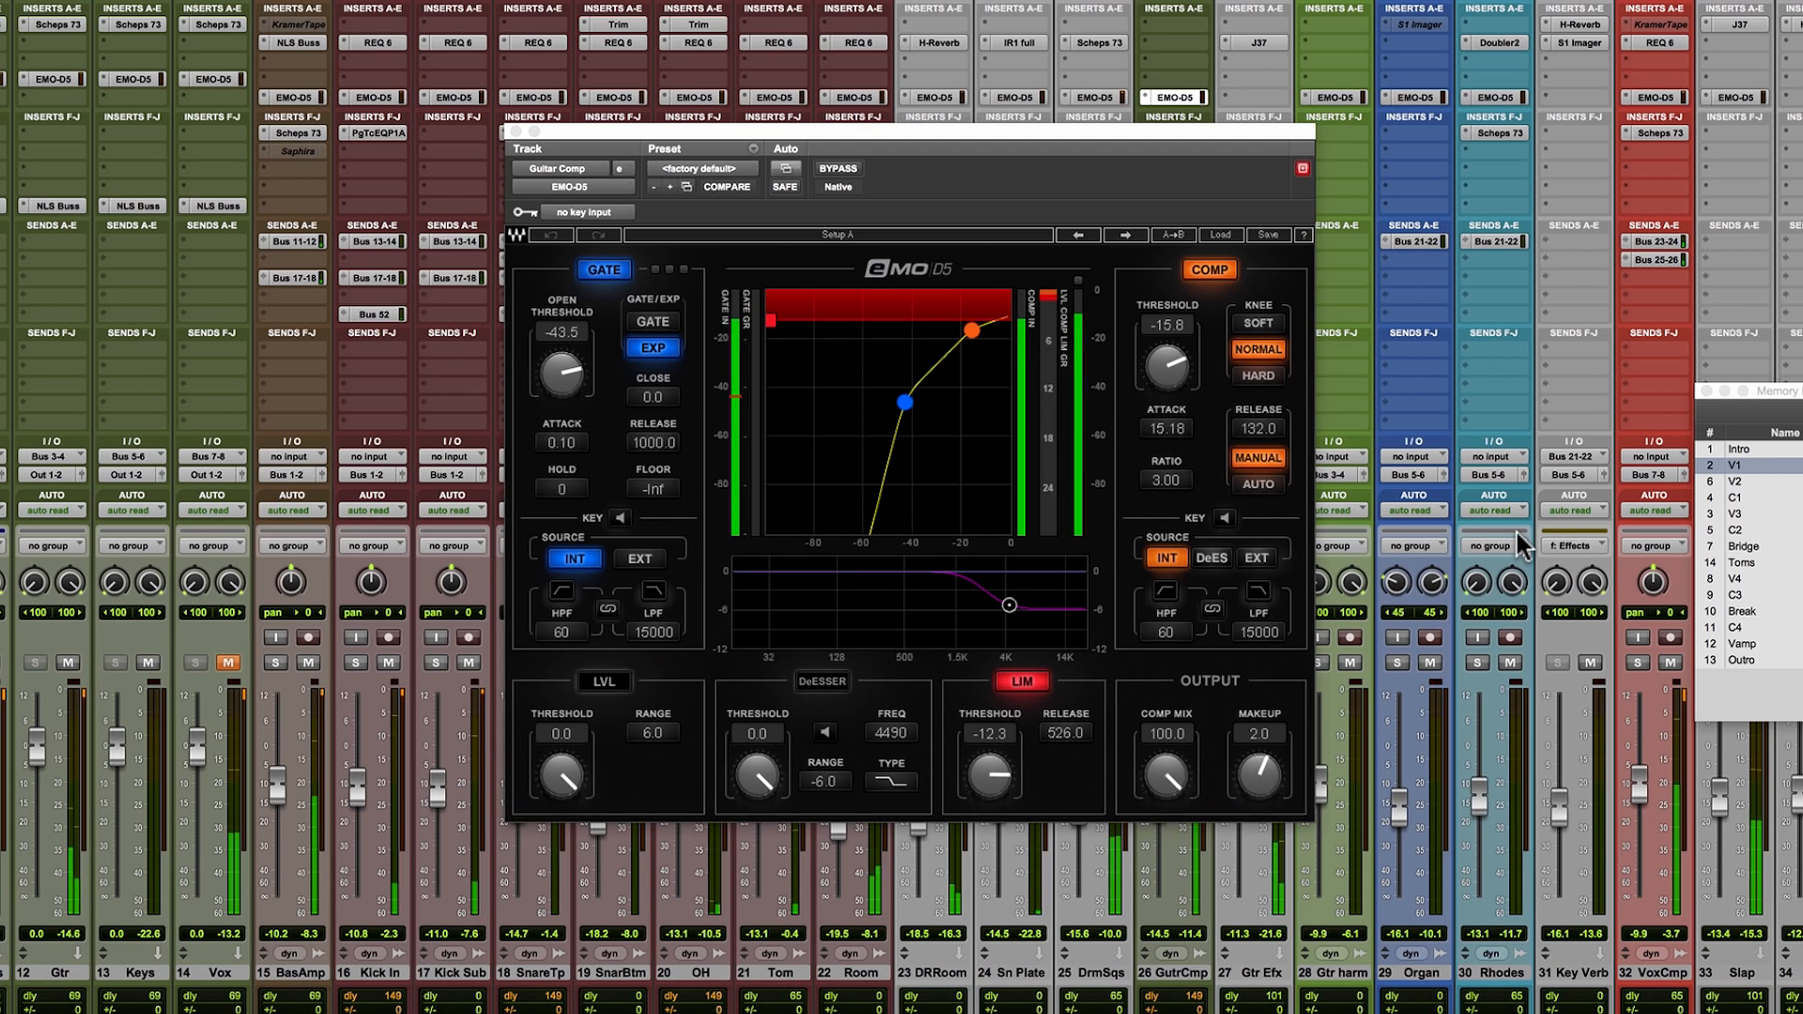
Recall the C1 memory location and view the EMO-D5 settings of the Organ and Gtr harm tracks, finishing on Organ.
{"action": "left_click", "coordinate": [1737, 496]}
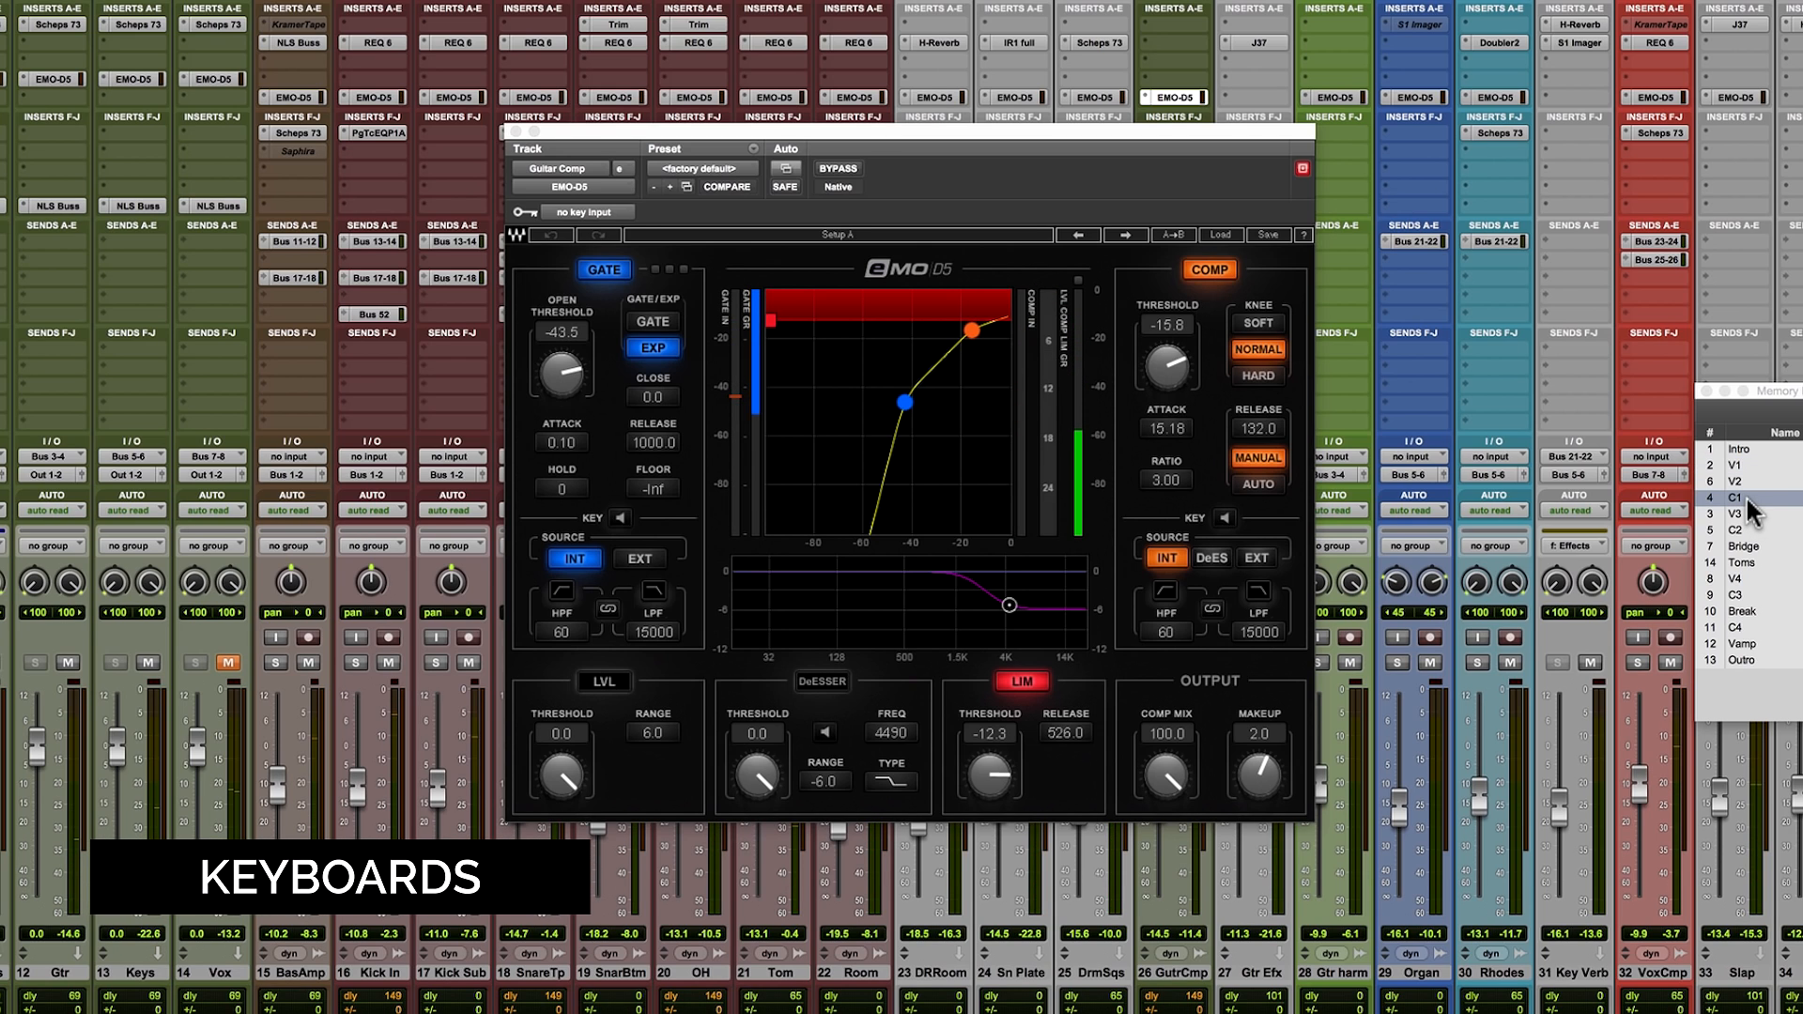
{"action": "left_click", "coordinate": [1410, 94]}
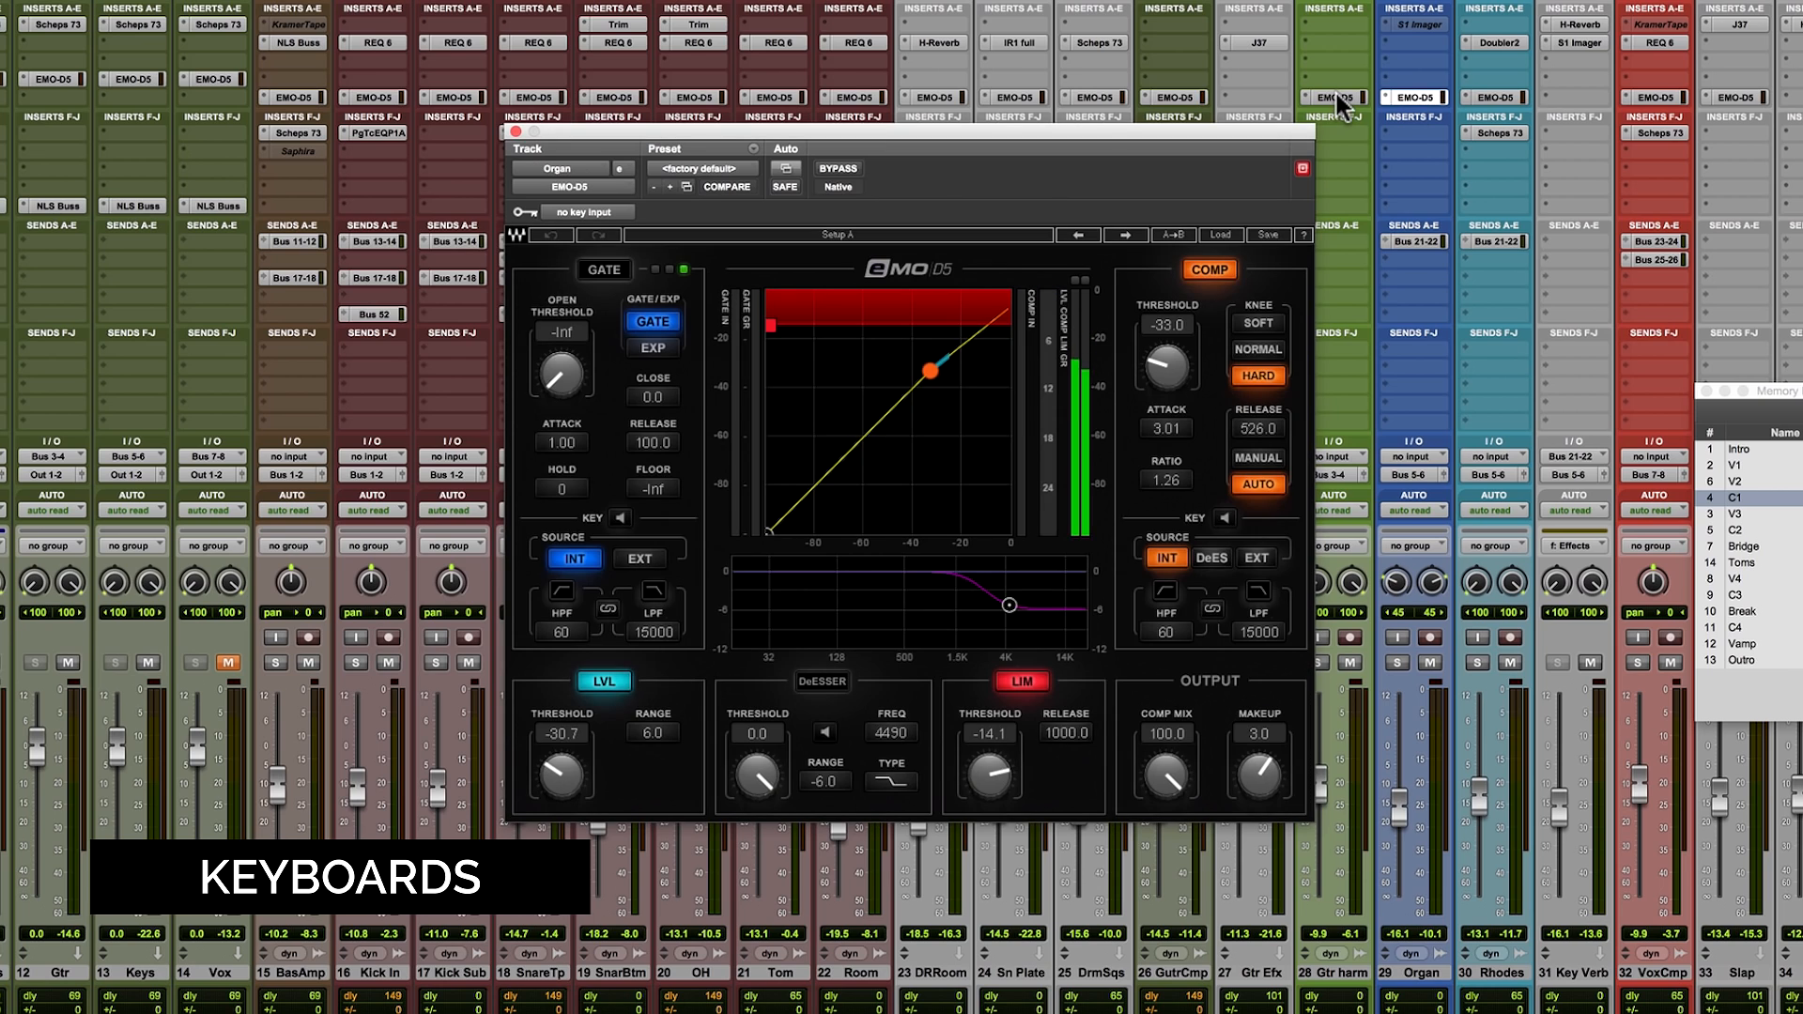
{"action": "left_click", "coordinate": [1337, 94]}
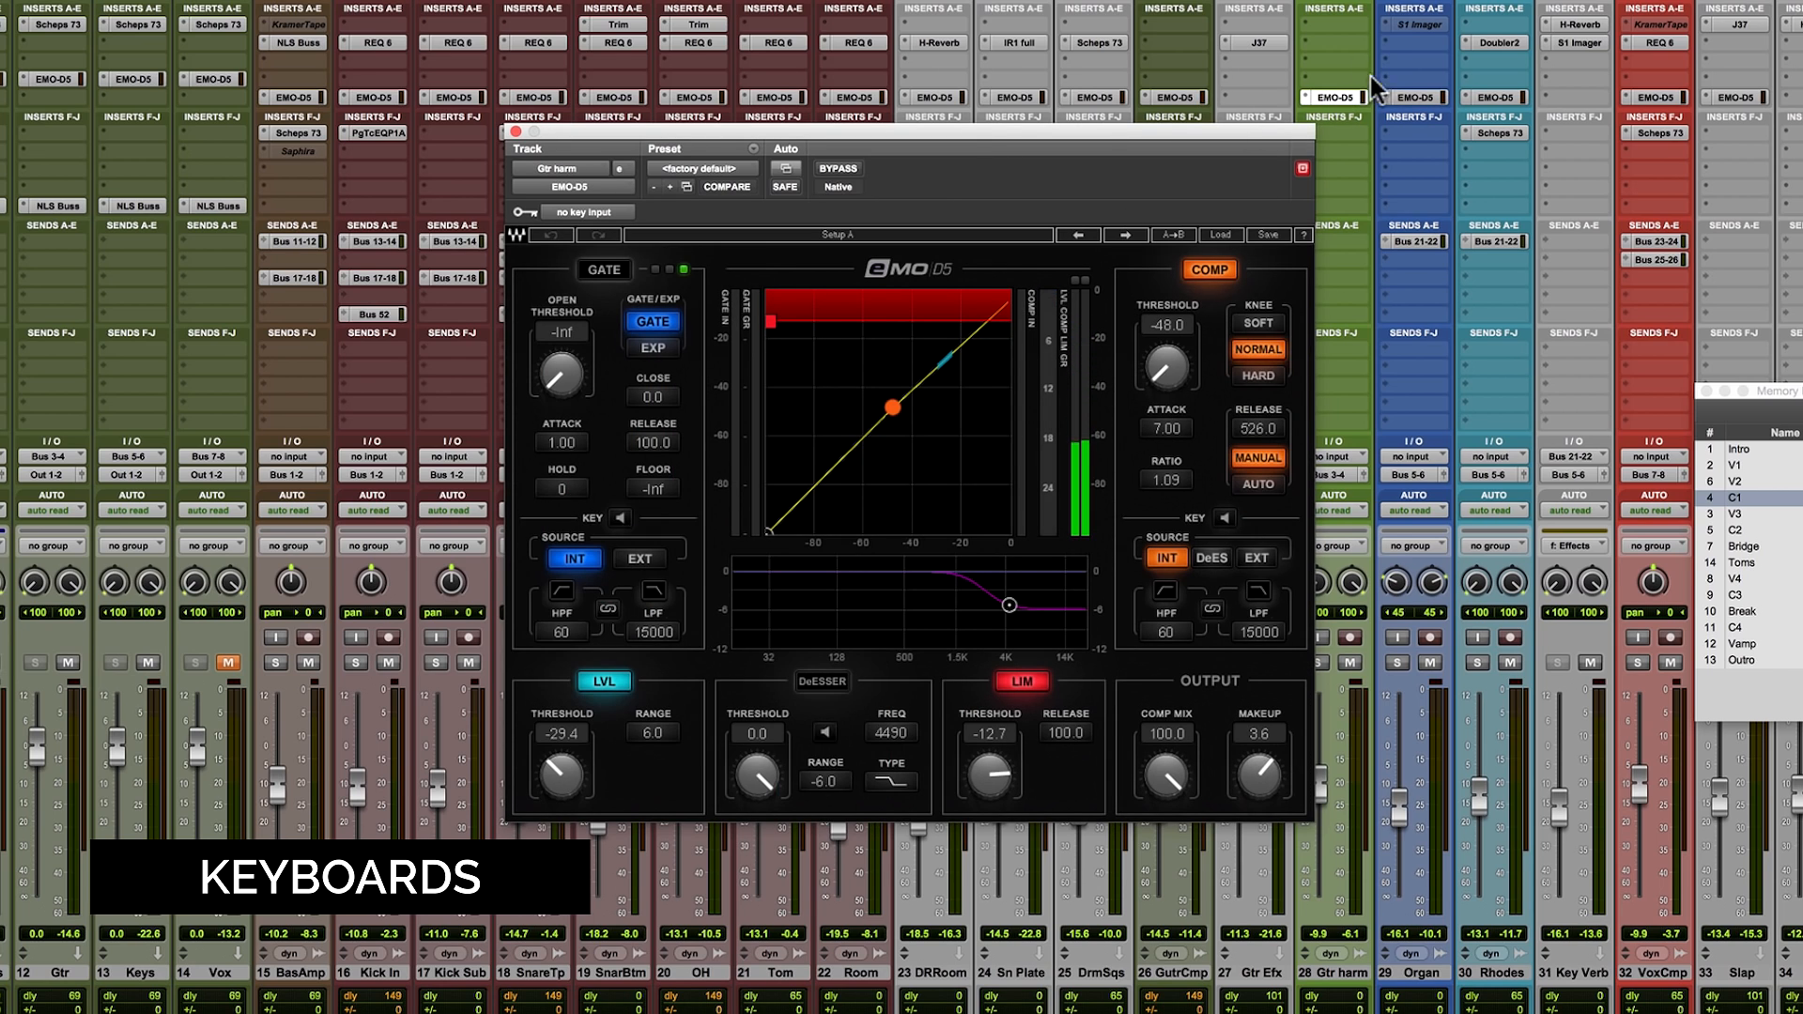
{"action": "left_click", "coordinate": [1421, 97]}
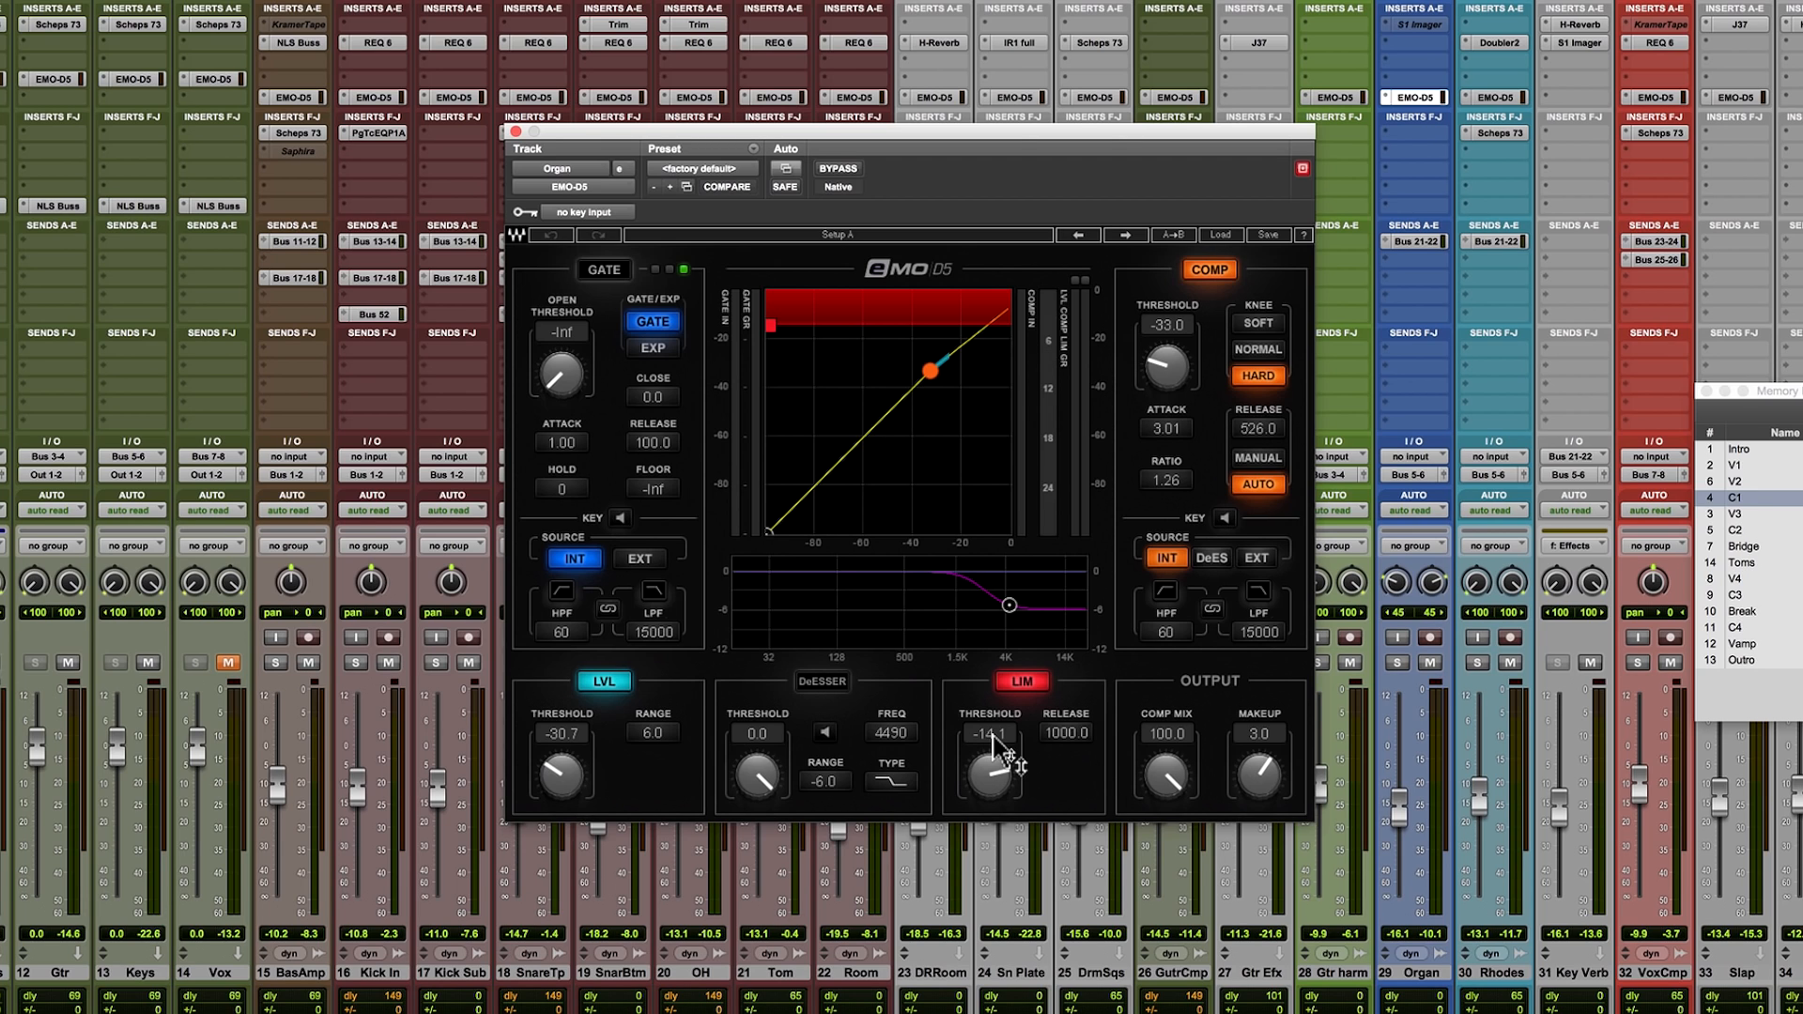
Solo the Organ track and compare its sound with the EMO-D5 bypassed and active.
{"action": "left_click", "coordinate": [1398, 663]}
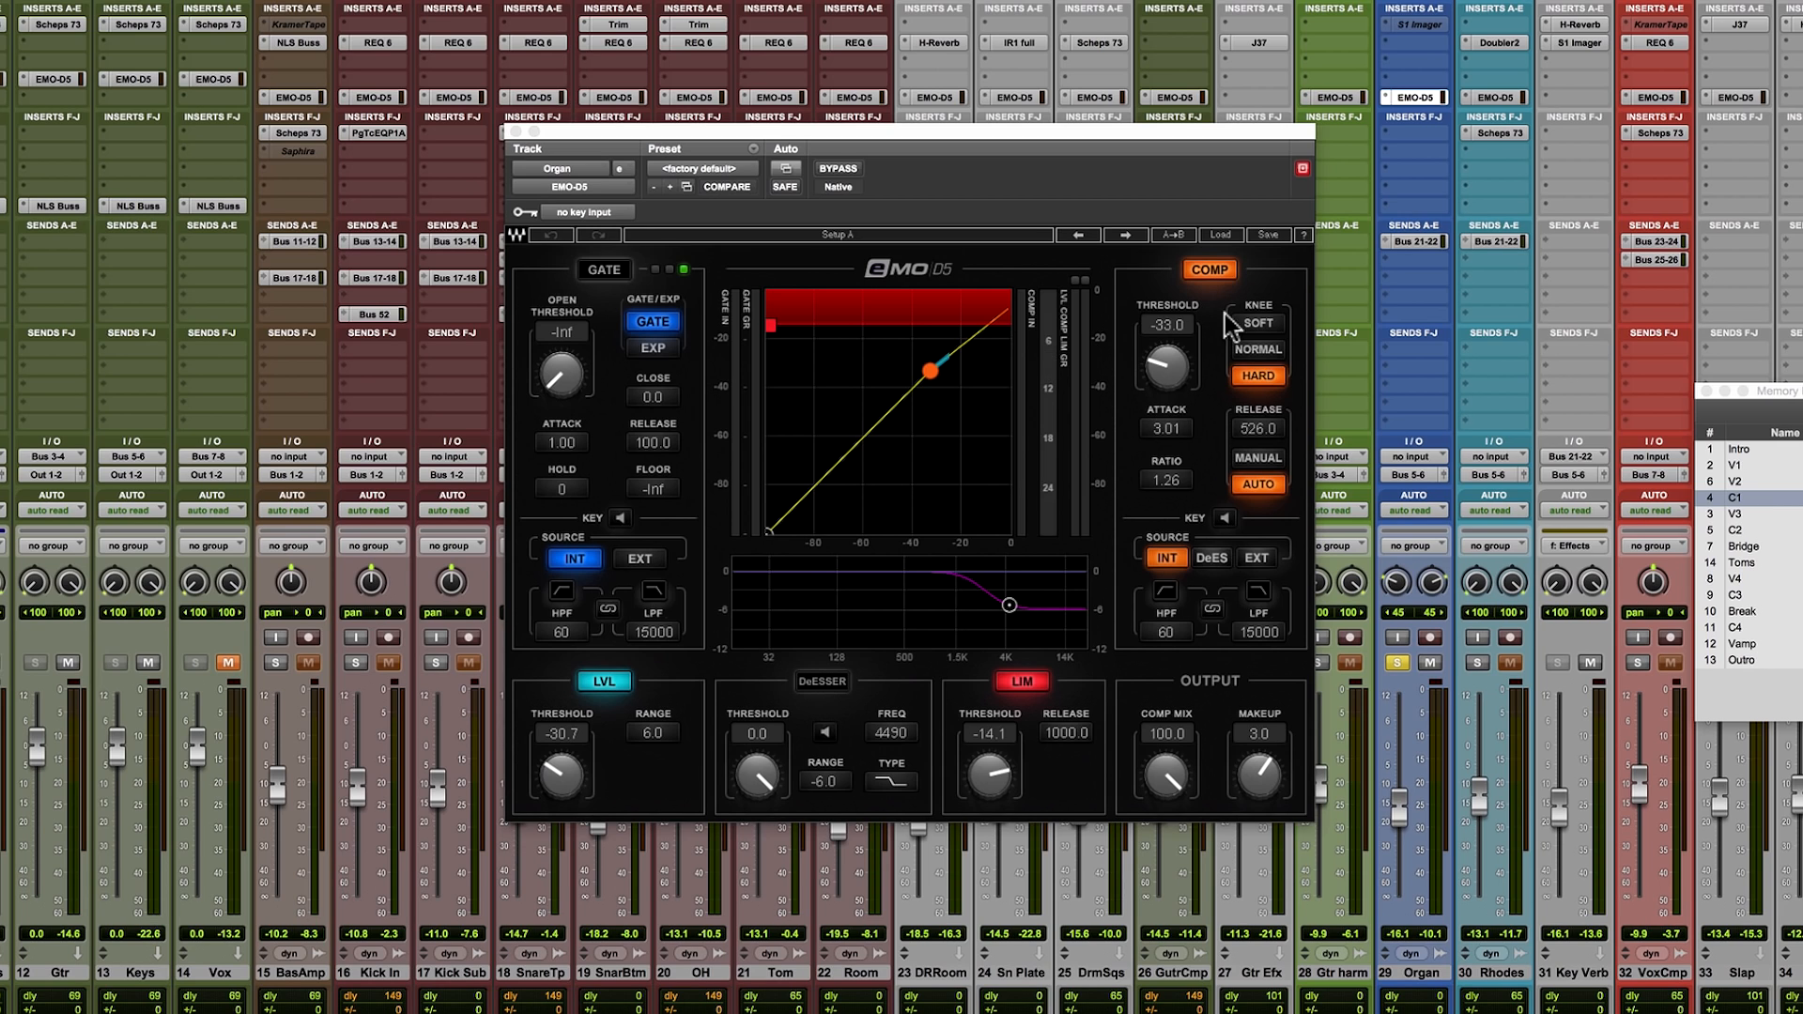
{"action": "left_click", "coordinate": [847, 171]}
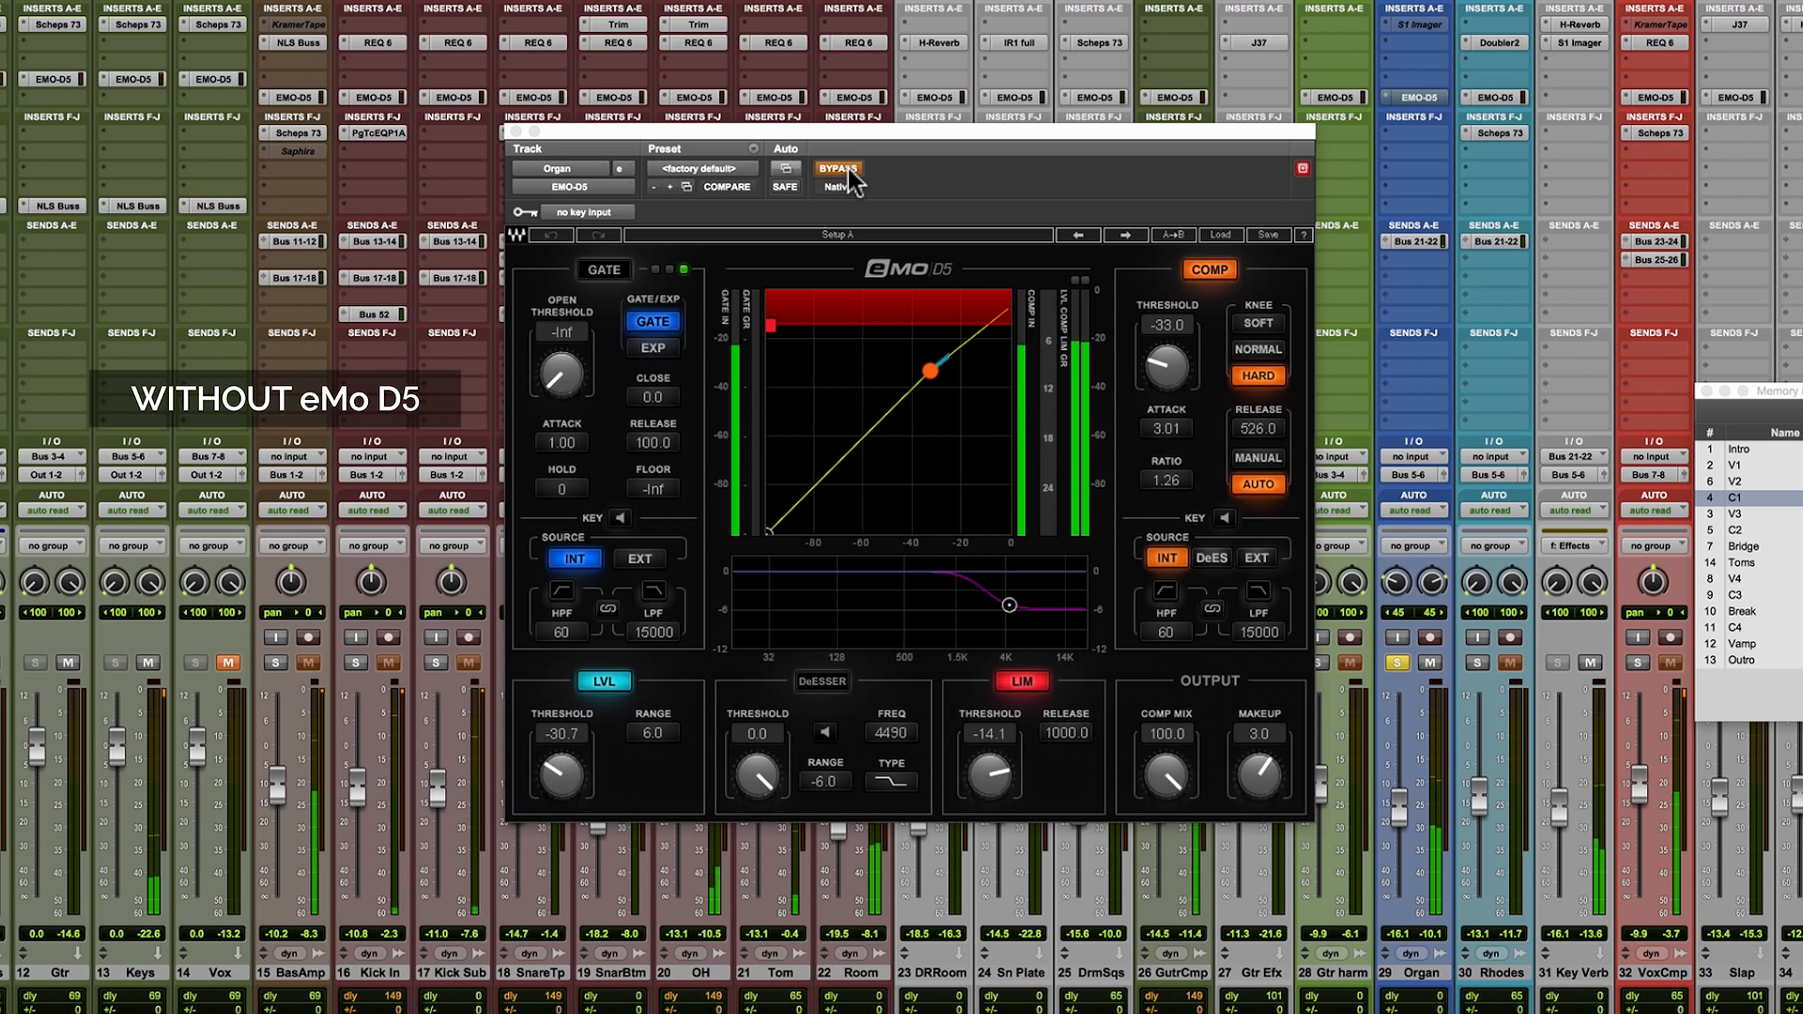
{"action": "left_click", "coordinate": [849, 171]}
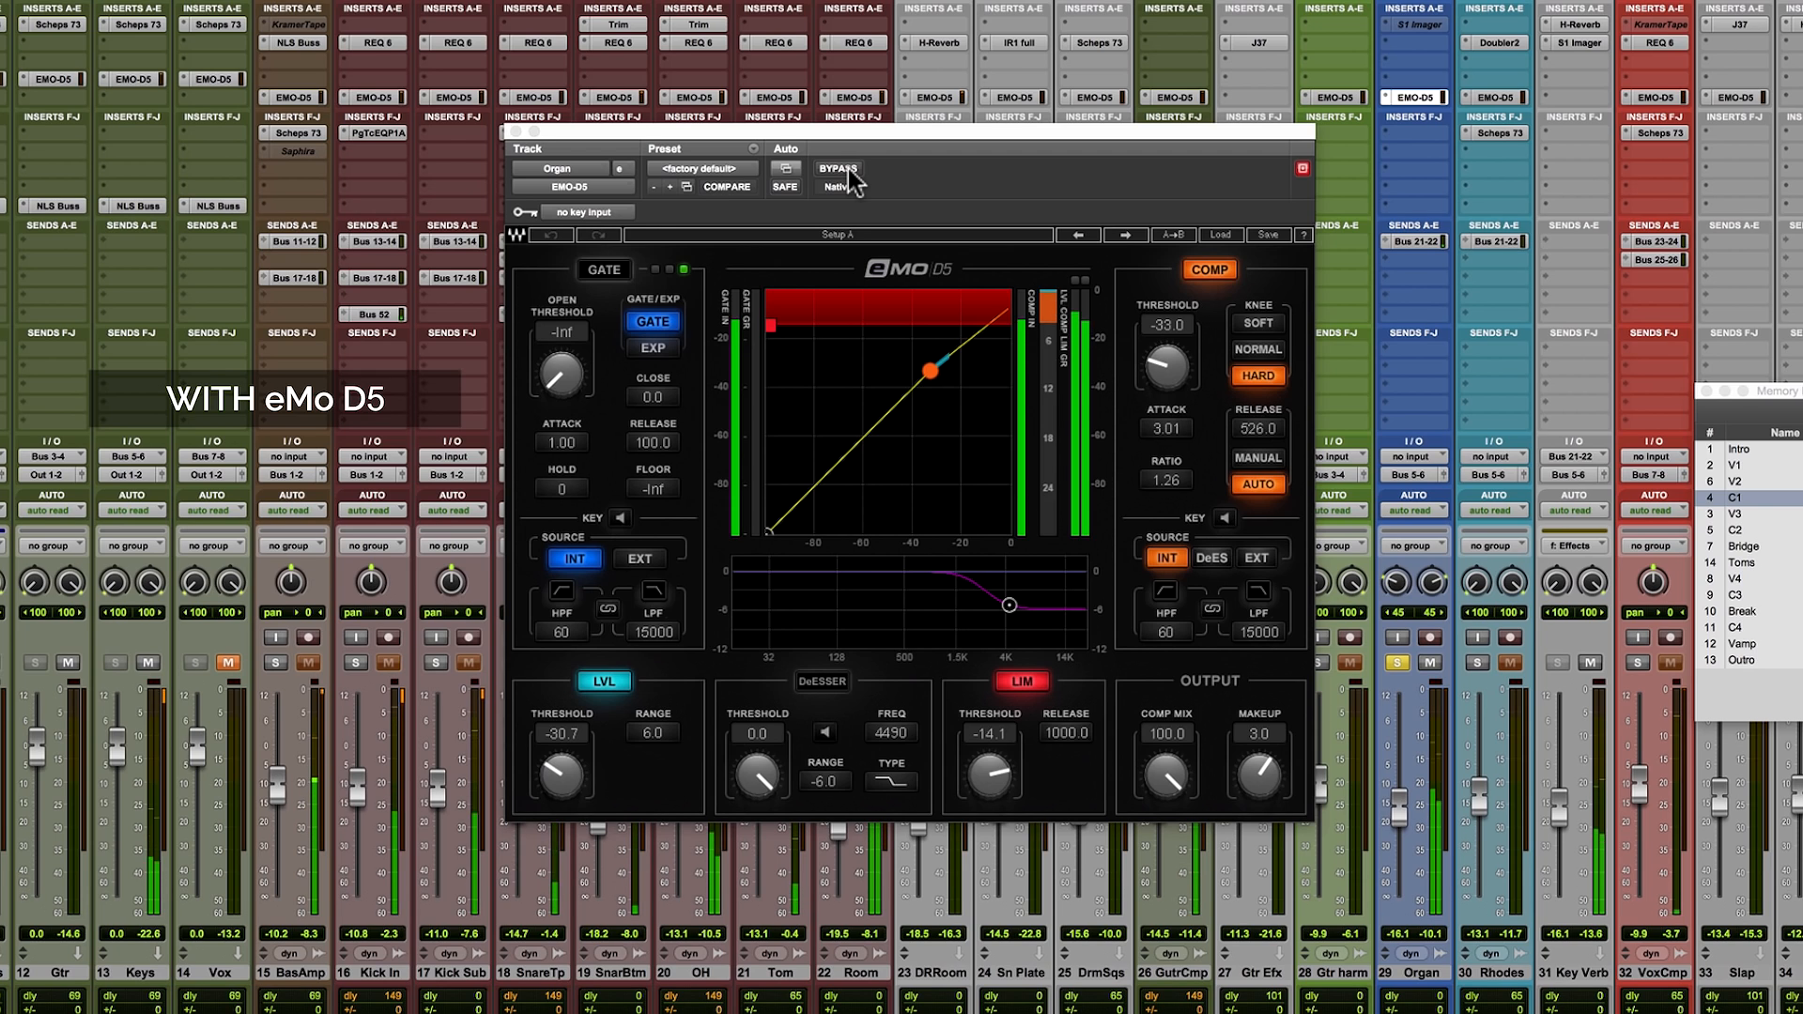
{"action": "left_click", "coordinate": [849, 171]}
{"action": "left_click", "coordinate": [848, 171]}
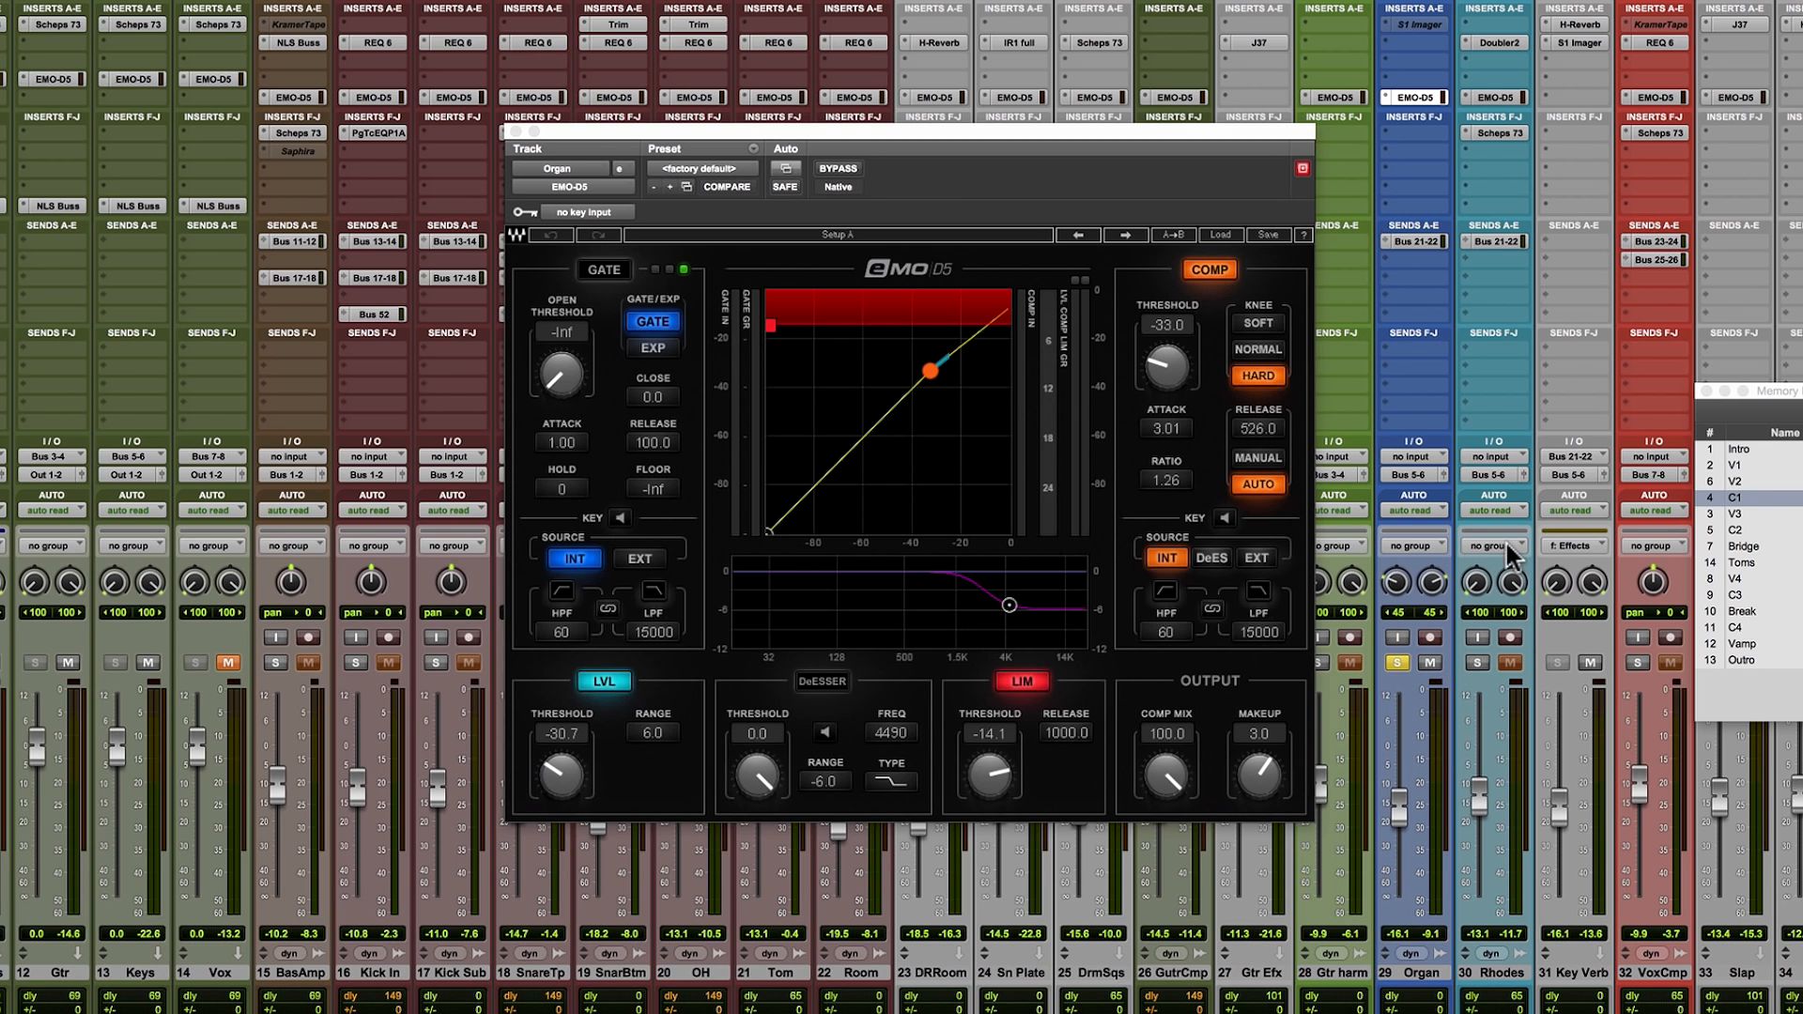
Solo the Gtr harm track at the Bridge memory location and open its EMO-D5.
{"action": "scroll", "coordinate": [1512, 559], "scroll_direction": "left", "scroll_amount": 2}
{"action": "left_click", "coordinate": [1417, 661]}
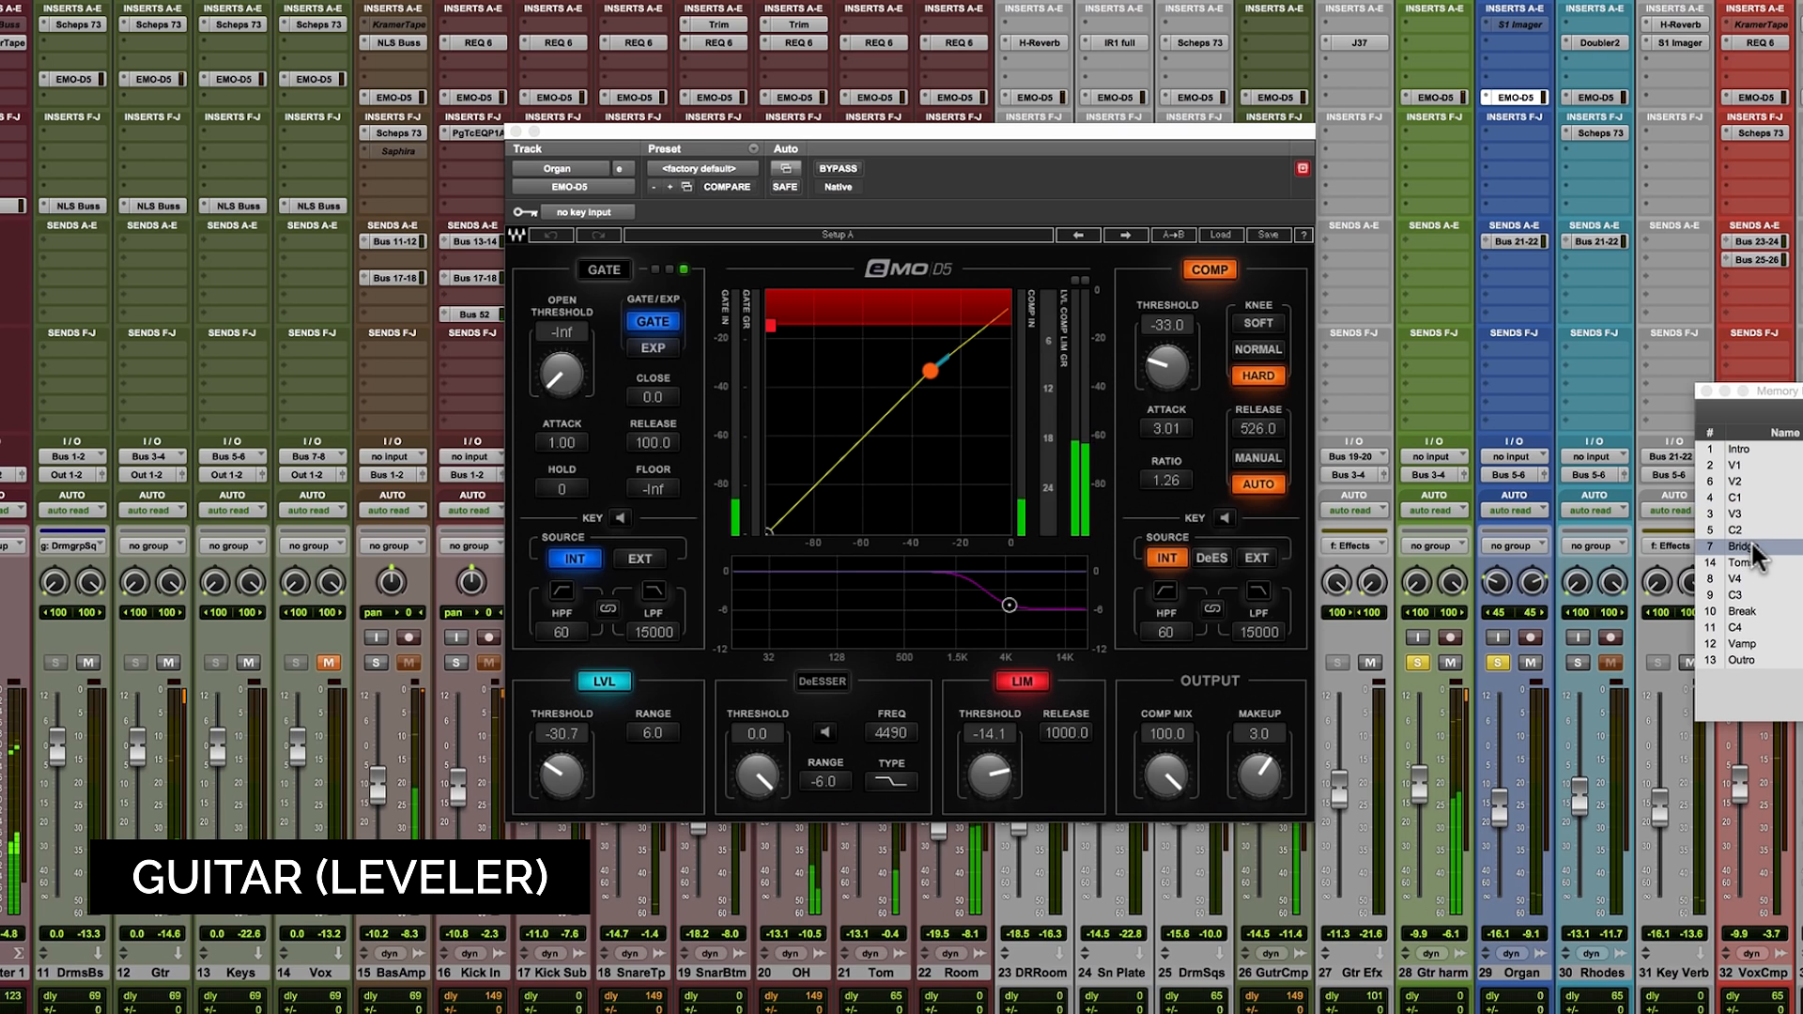
{"action": "left_click", "coordinate": [1445, 99]}
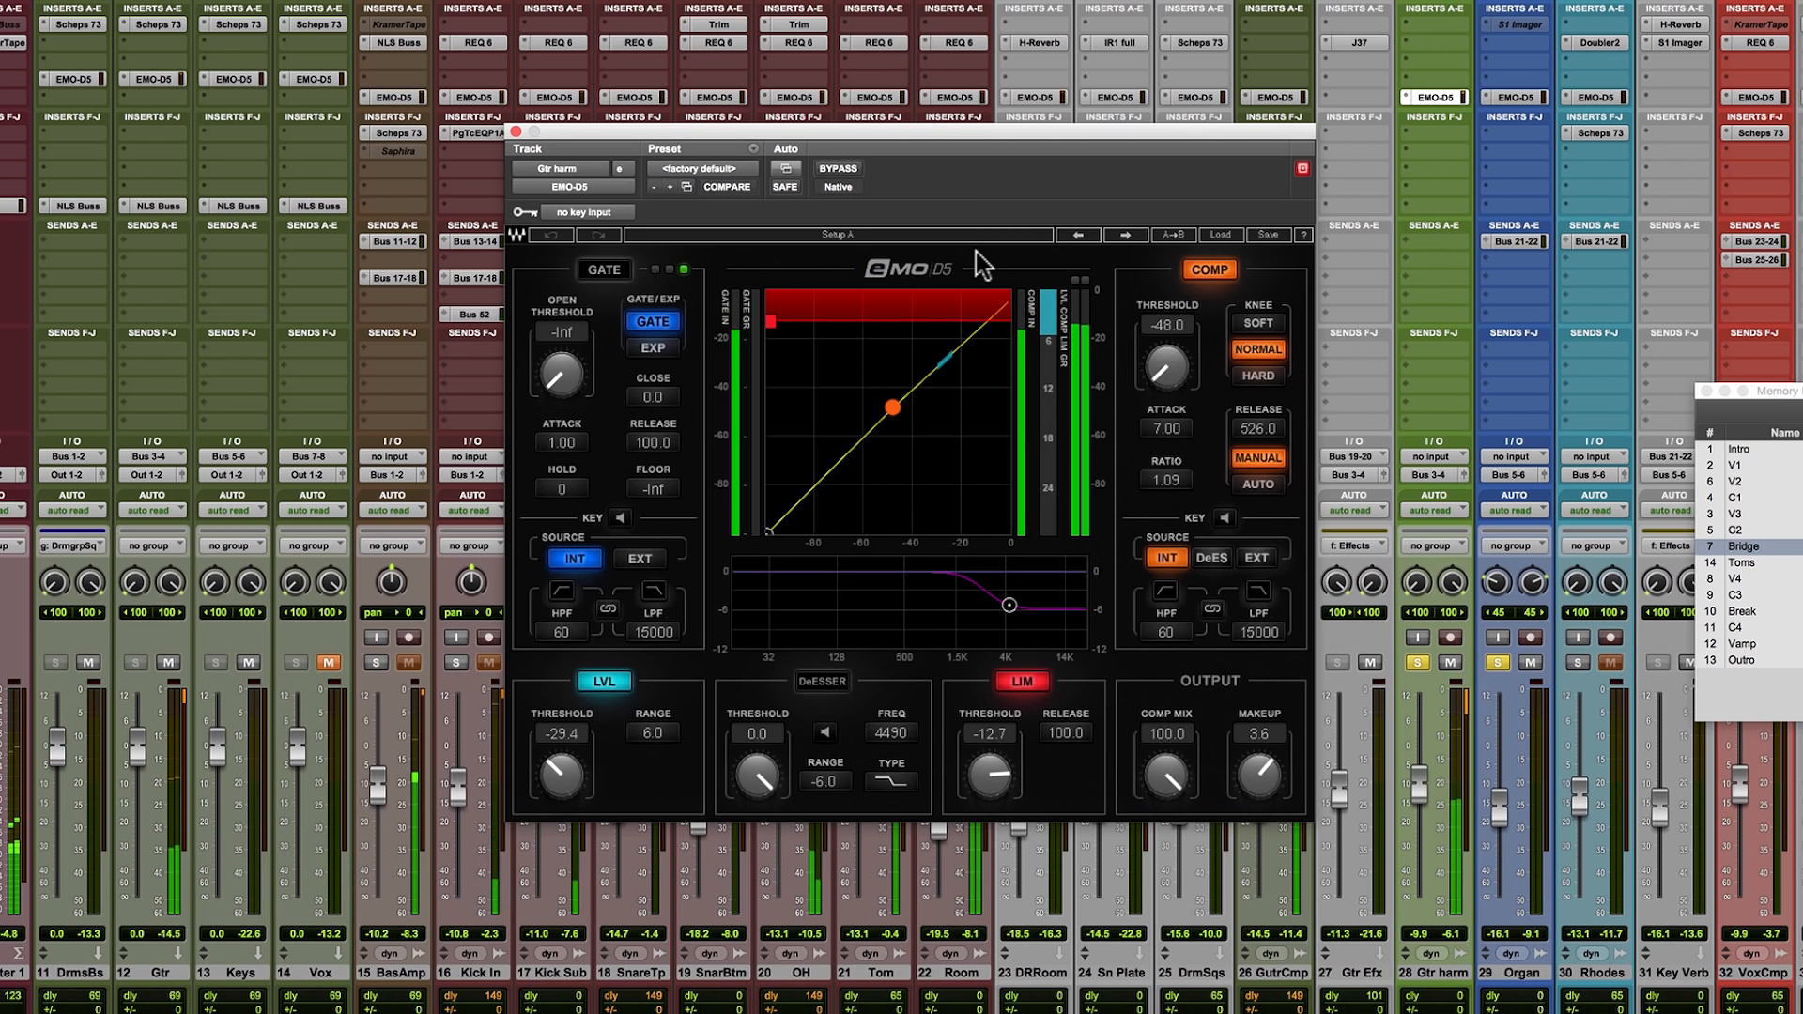
Compare Gtr harm with its leveler switched off and back on, and clear the track solos.
{"action": "left_click", "coordinate": [613, 691]}
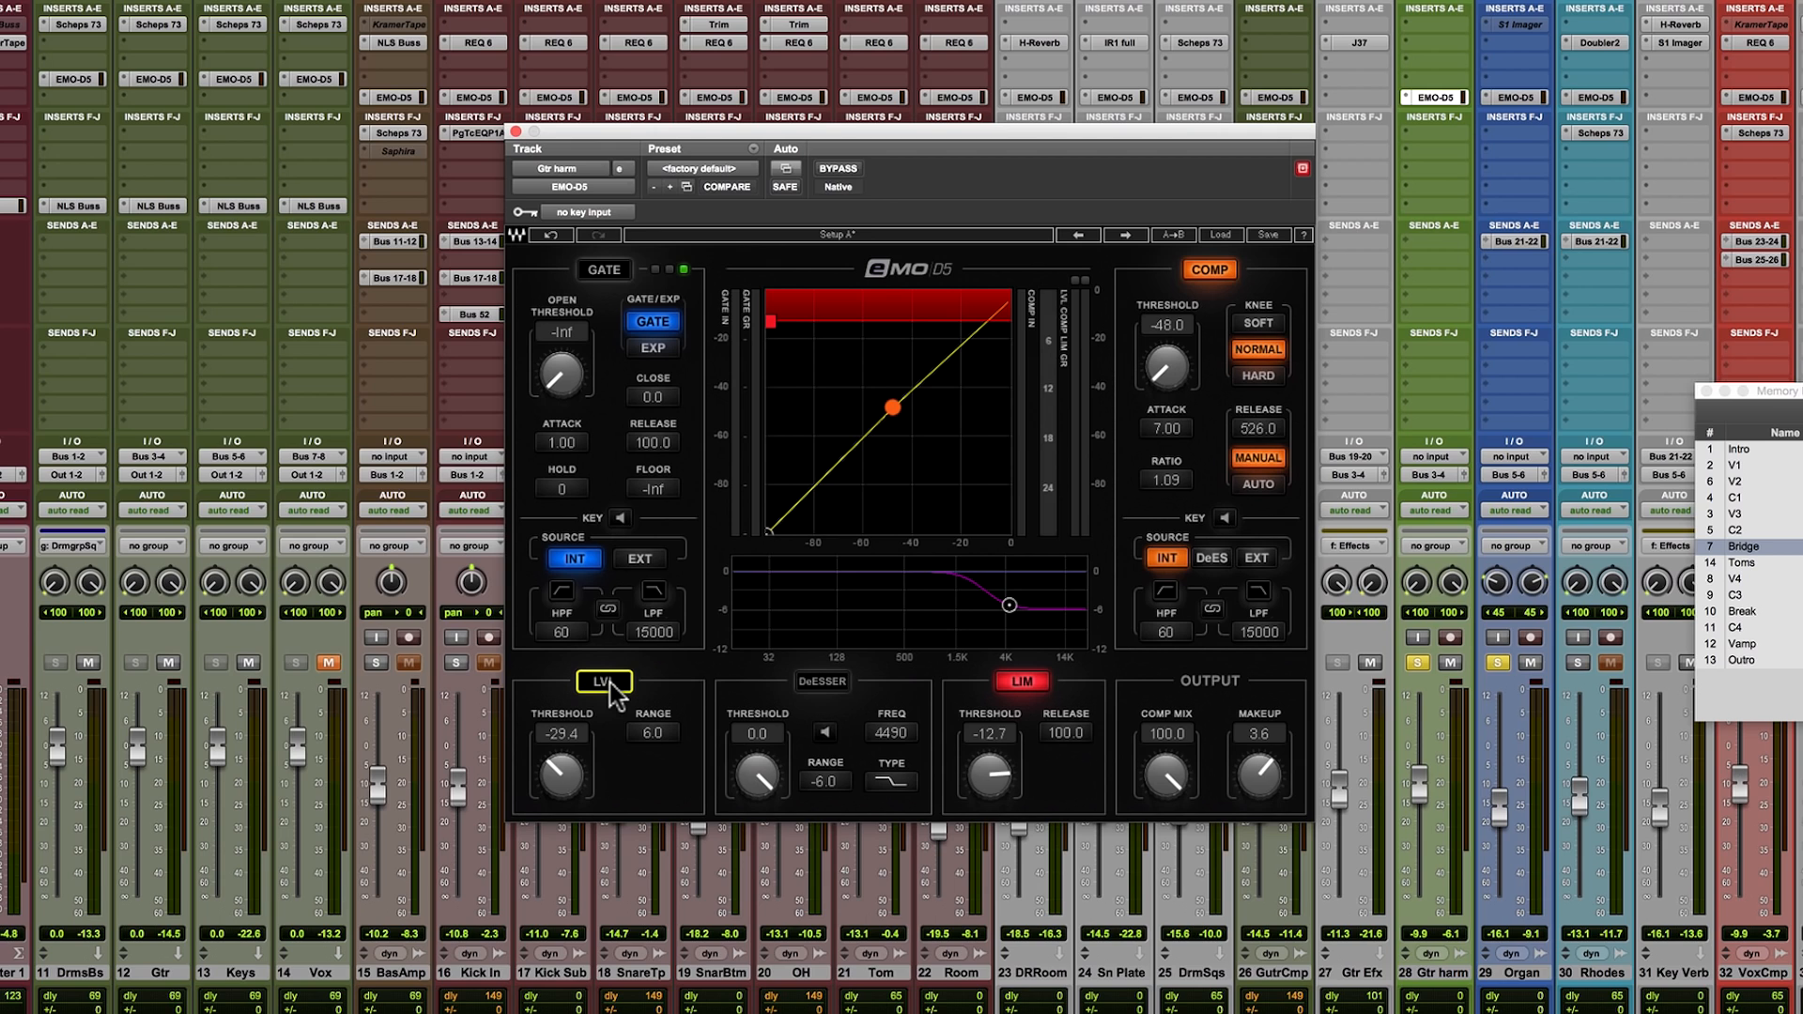
{"action": "key", "text": "space"}
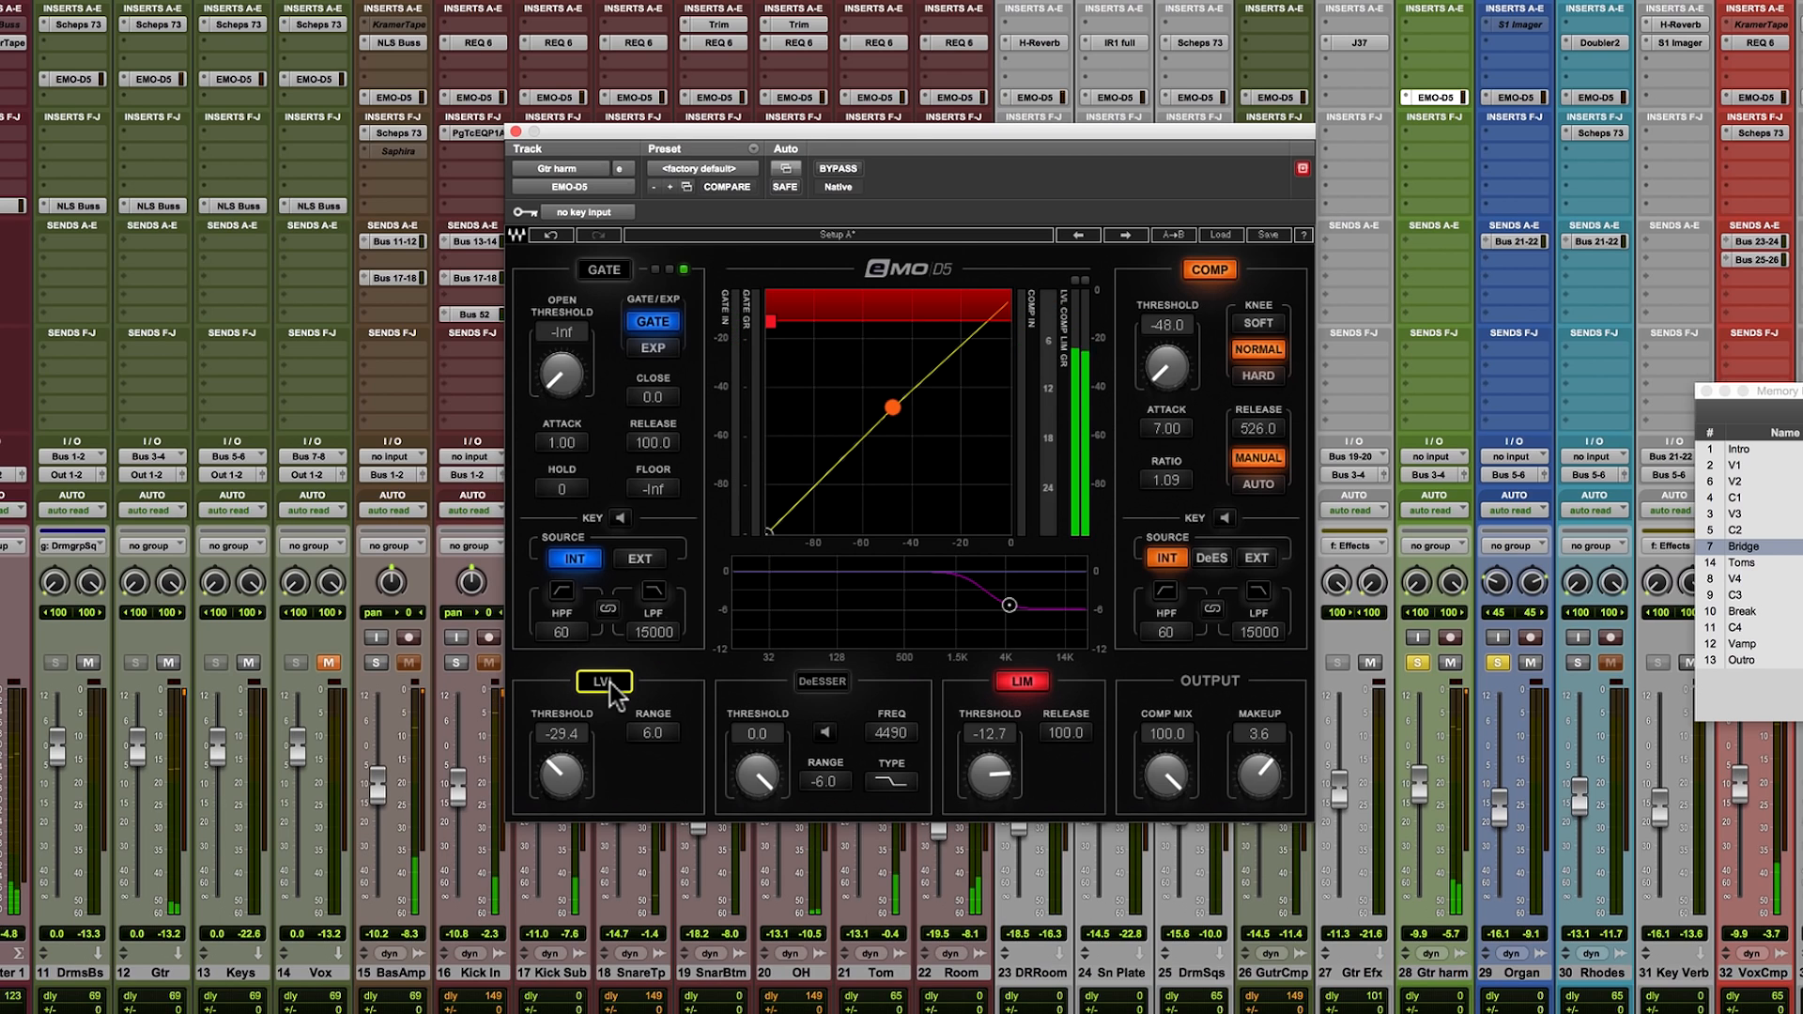
{"action": "left_click", "coordinate": [611, 686]}
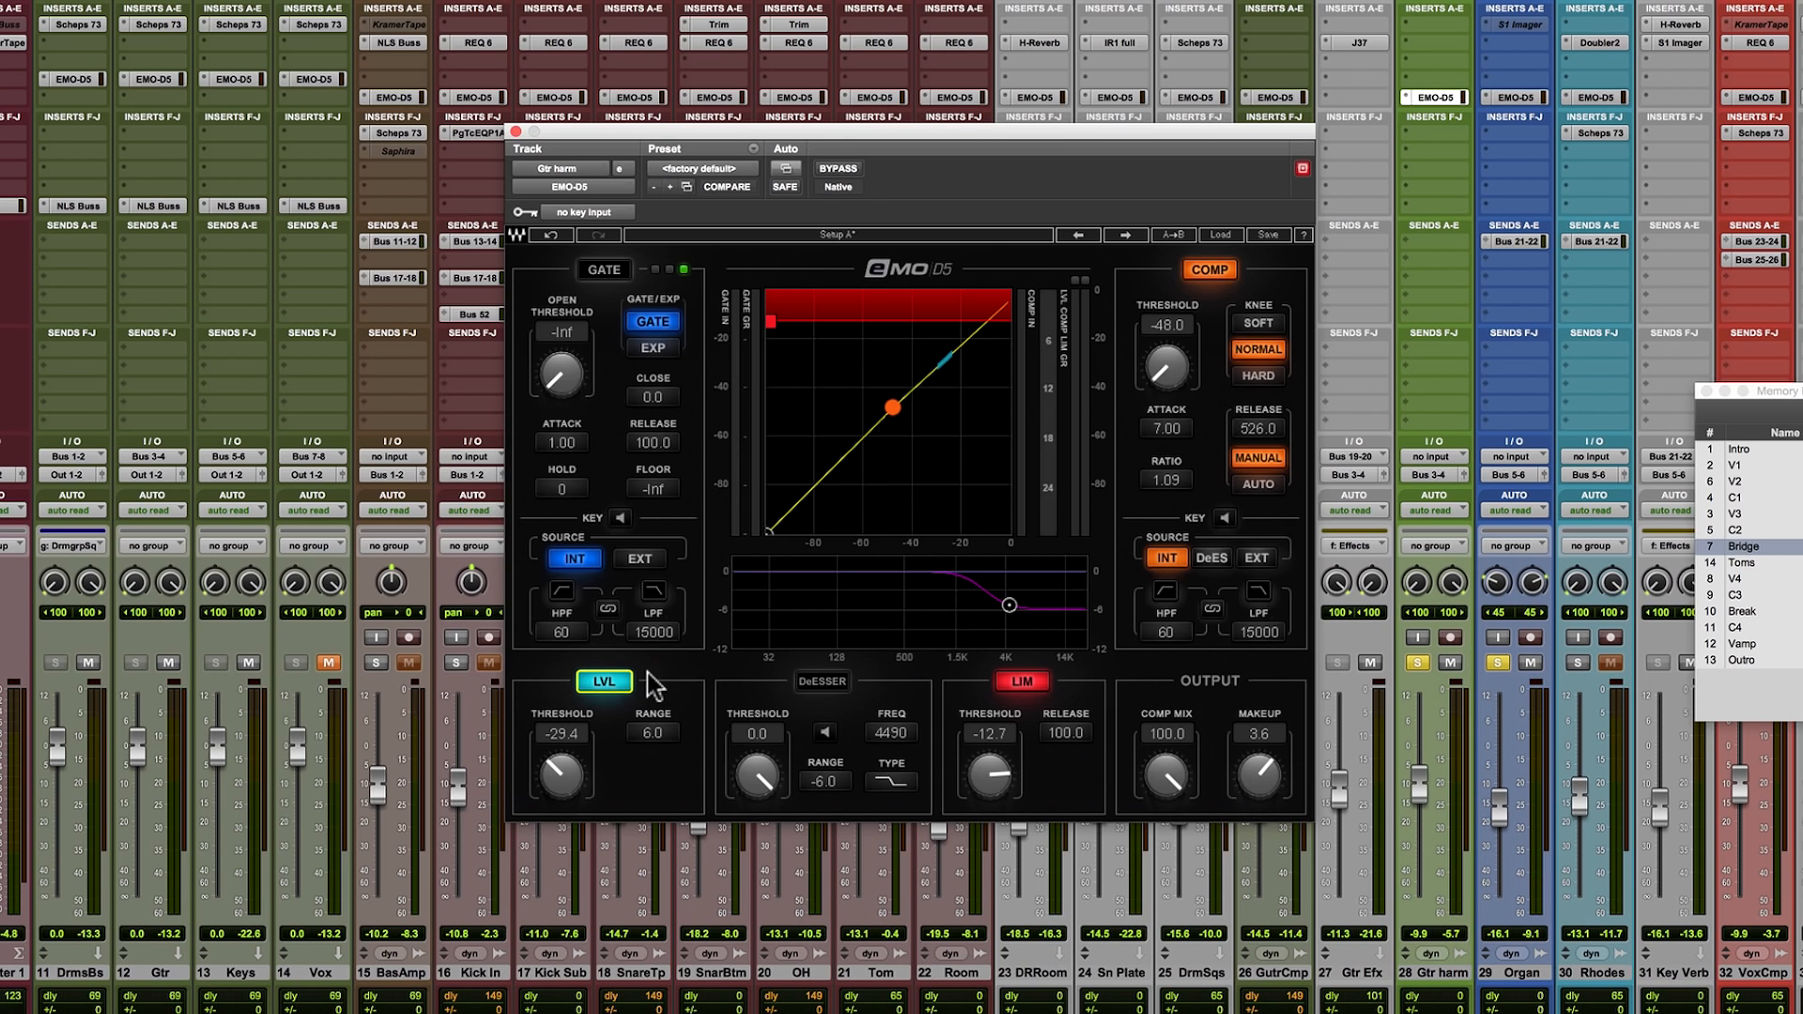
{"action": "left_click", "coordinate": [1416, 660], "text": "alt"}
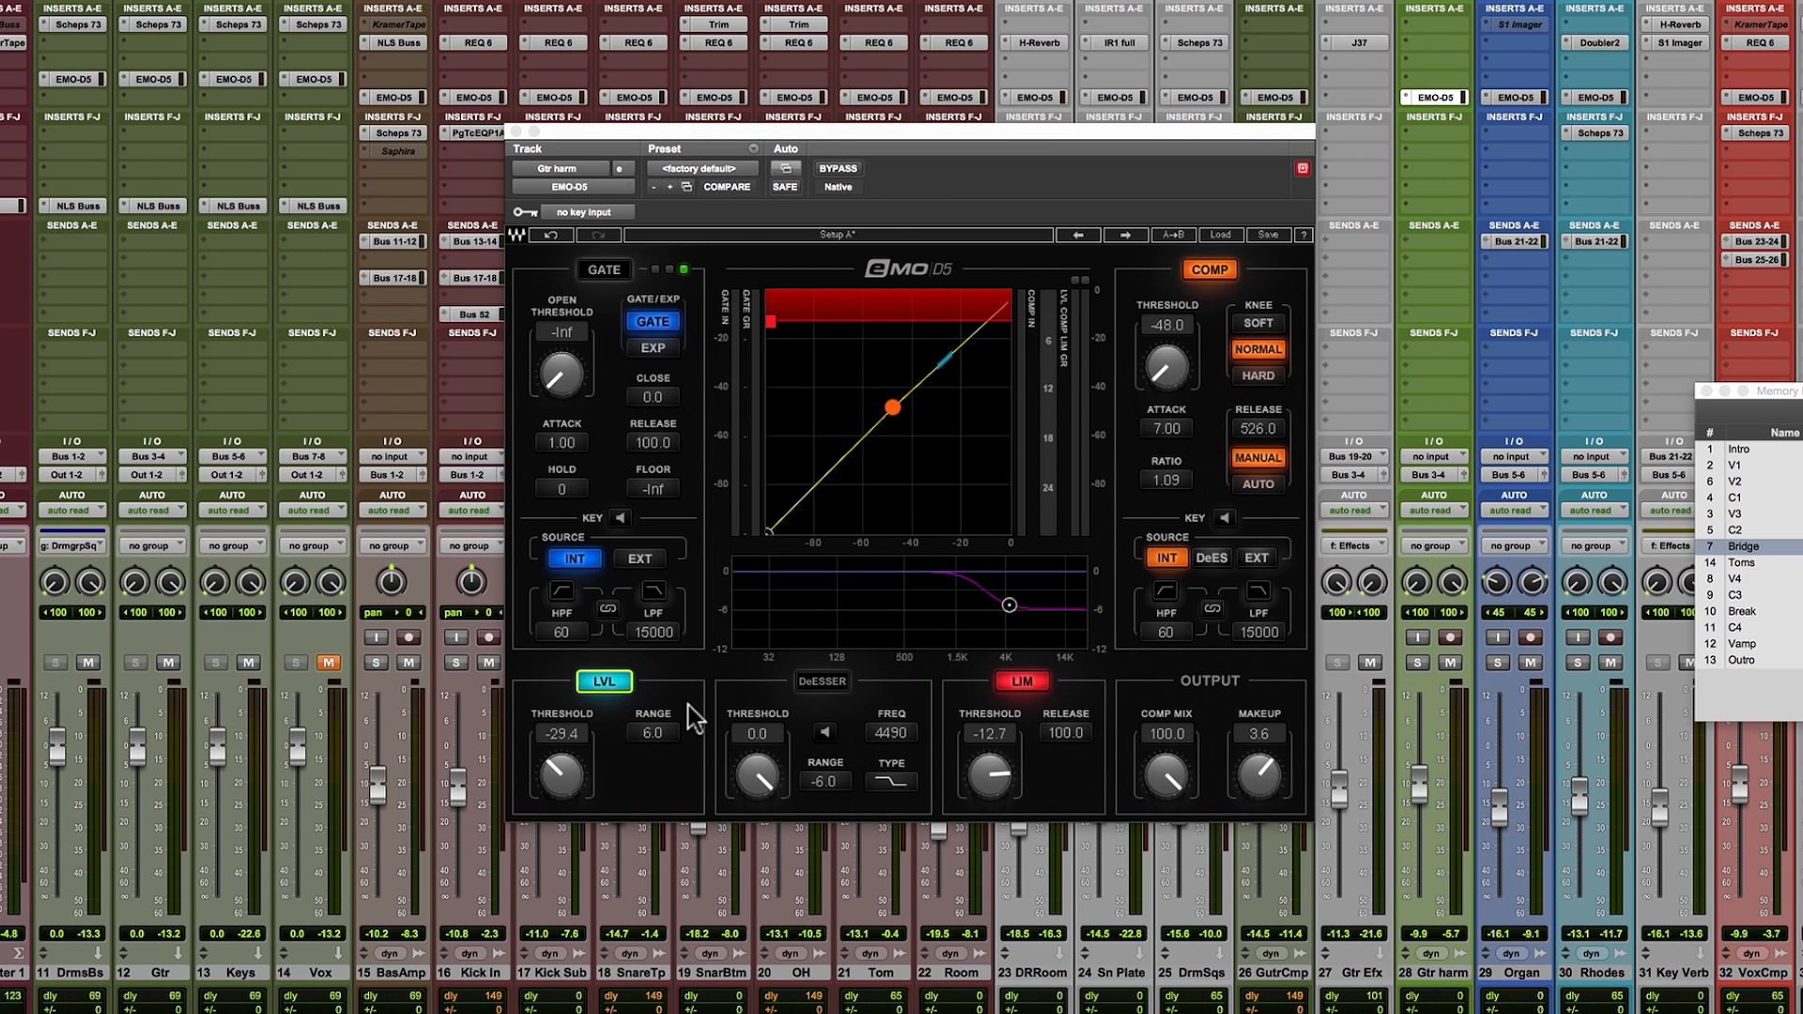
Open the VoxCmp track's EMO-D5, unmute the Vox track and recall the V1 memory location.
{"action": "scroll", "coordinate": [1540, 655], "scroll_direction": "right", "scroll_amount": 3}
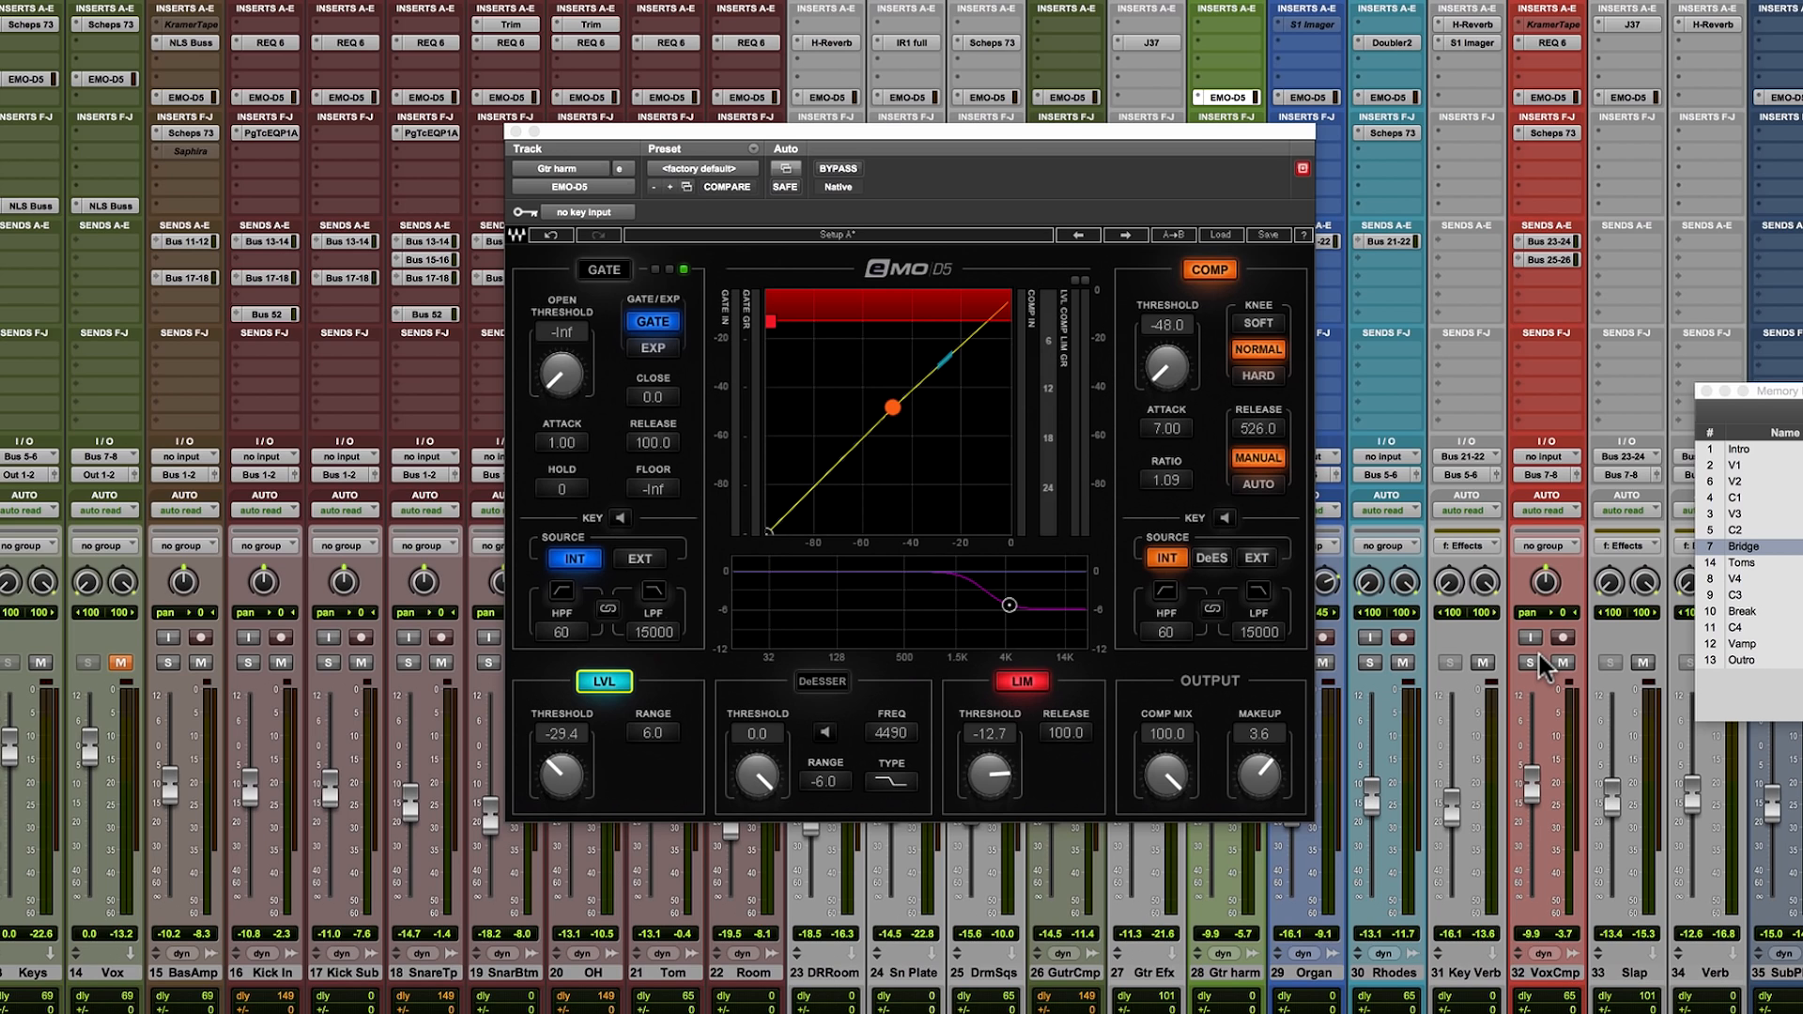
{"action": "left_click", "coordinate": [1550, 97]}
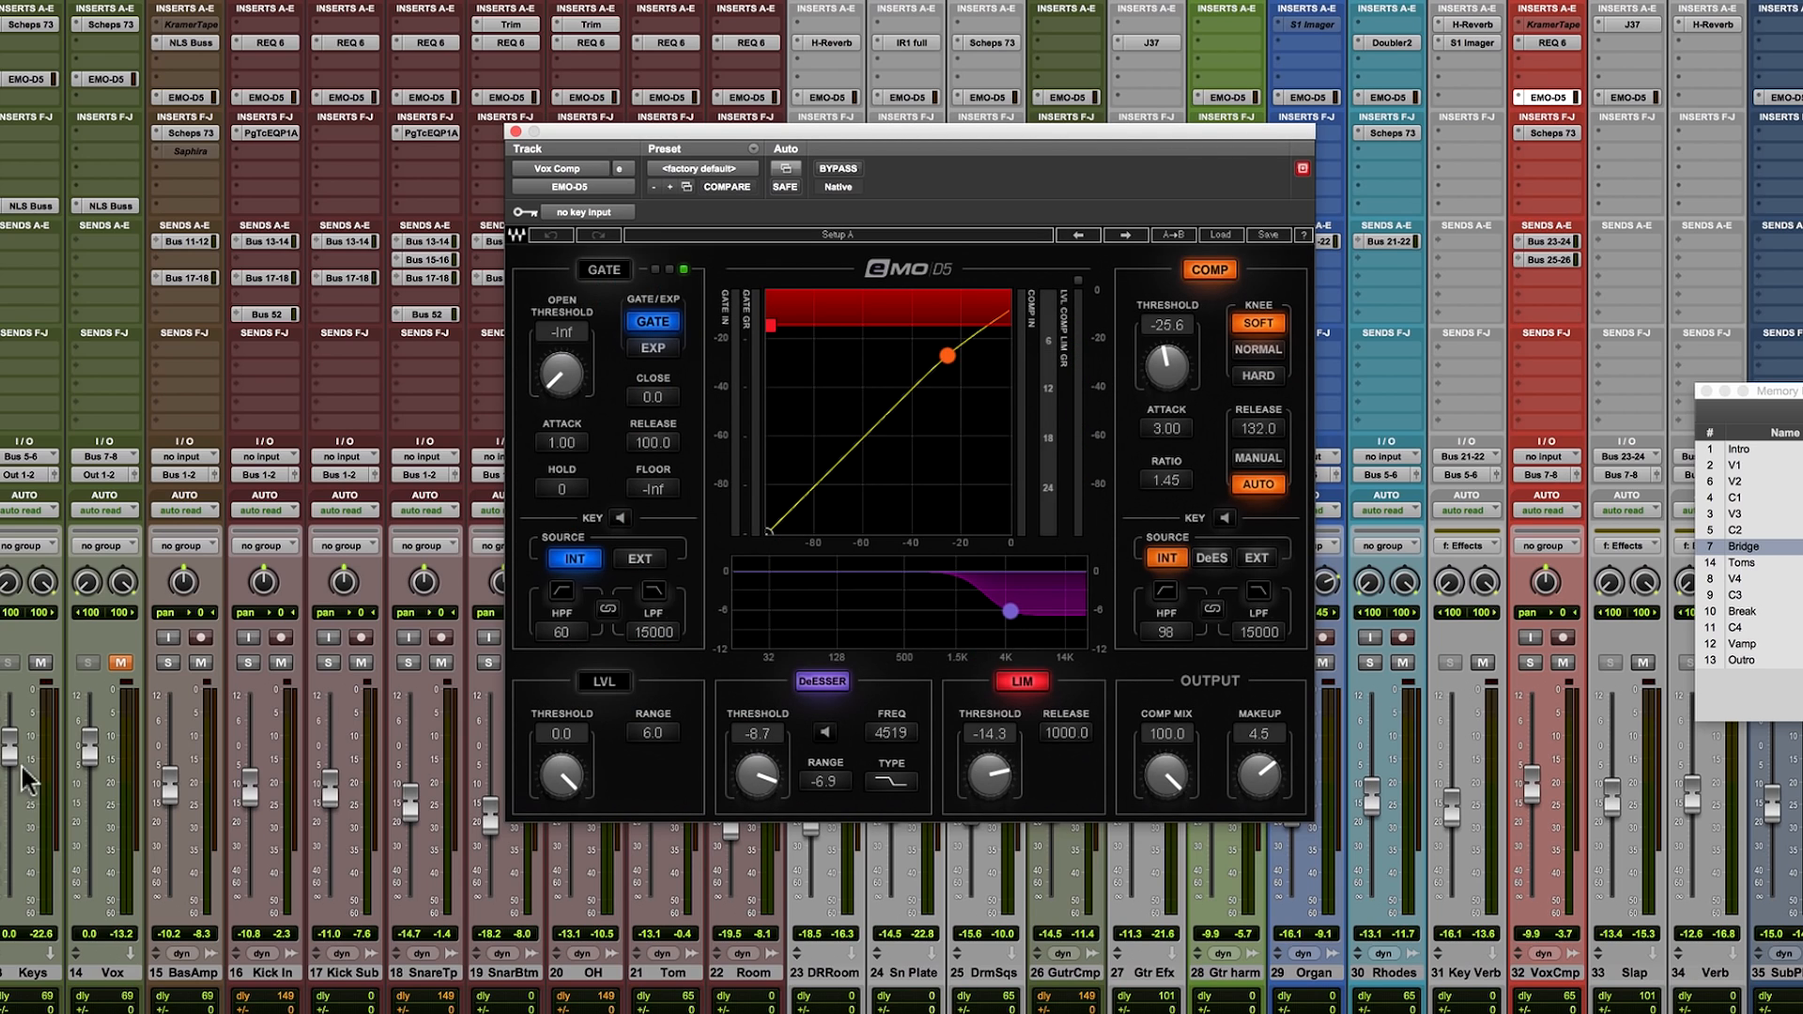
{"action": "left_click", "coordinate": [111, 661]}
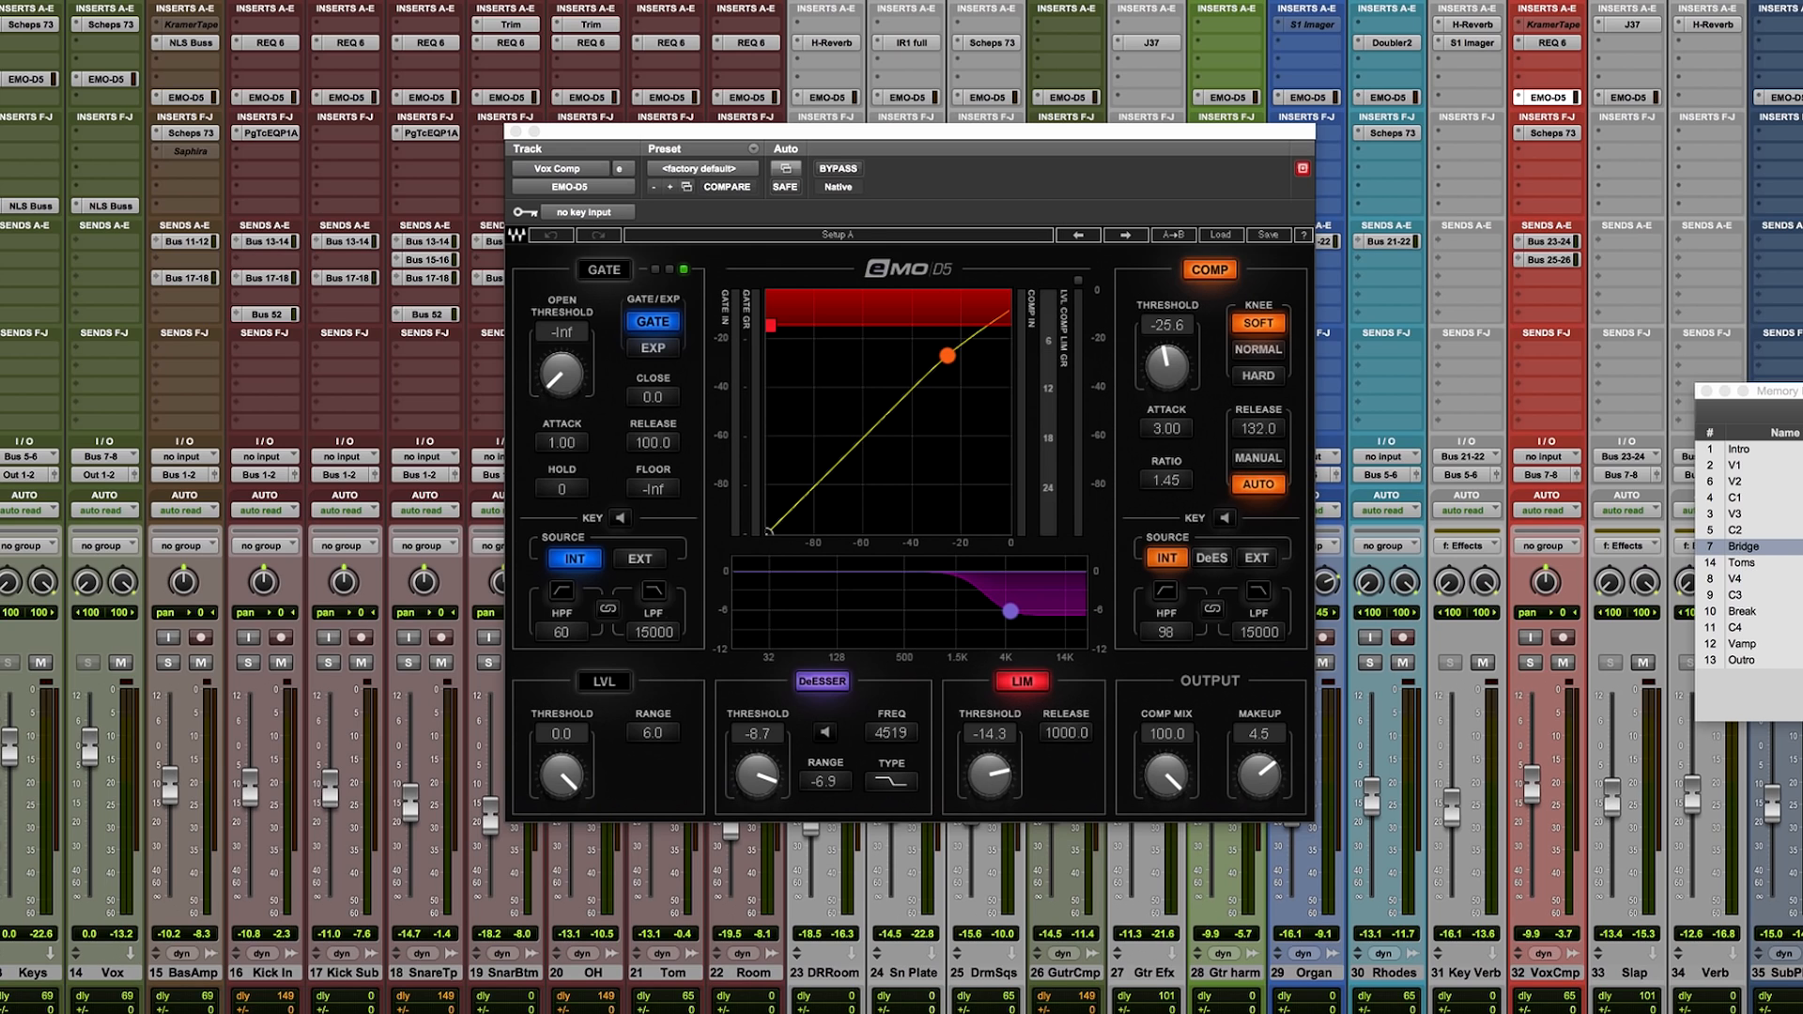
{"action": "left_click", "coordinate": [1749, 467]}
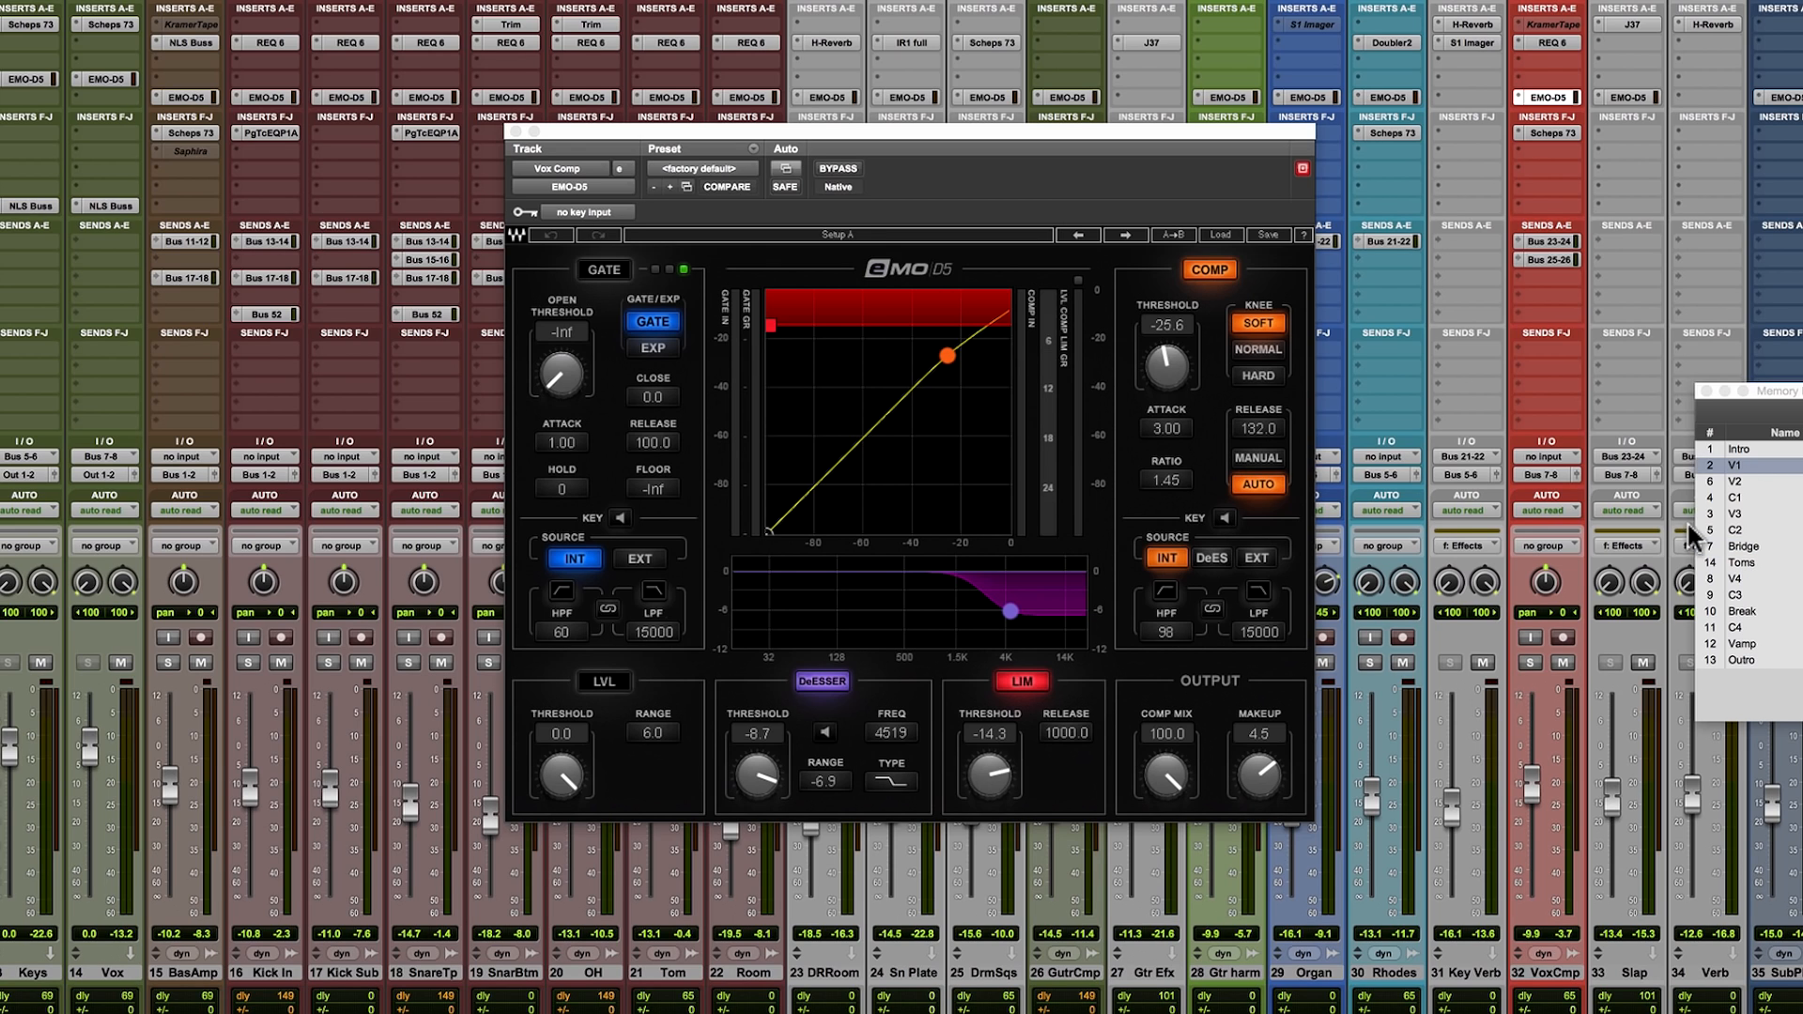
Solo VoxCmp during playback and mute the Key Verb and Slap tracks.
{"action": "left_click", "coordinate": [1530, 661]}
{"action": "key", "text": "space"}
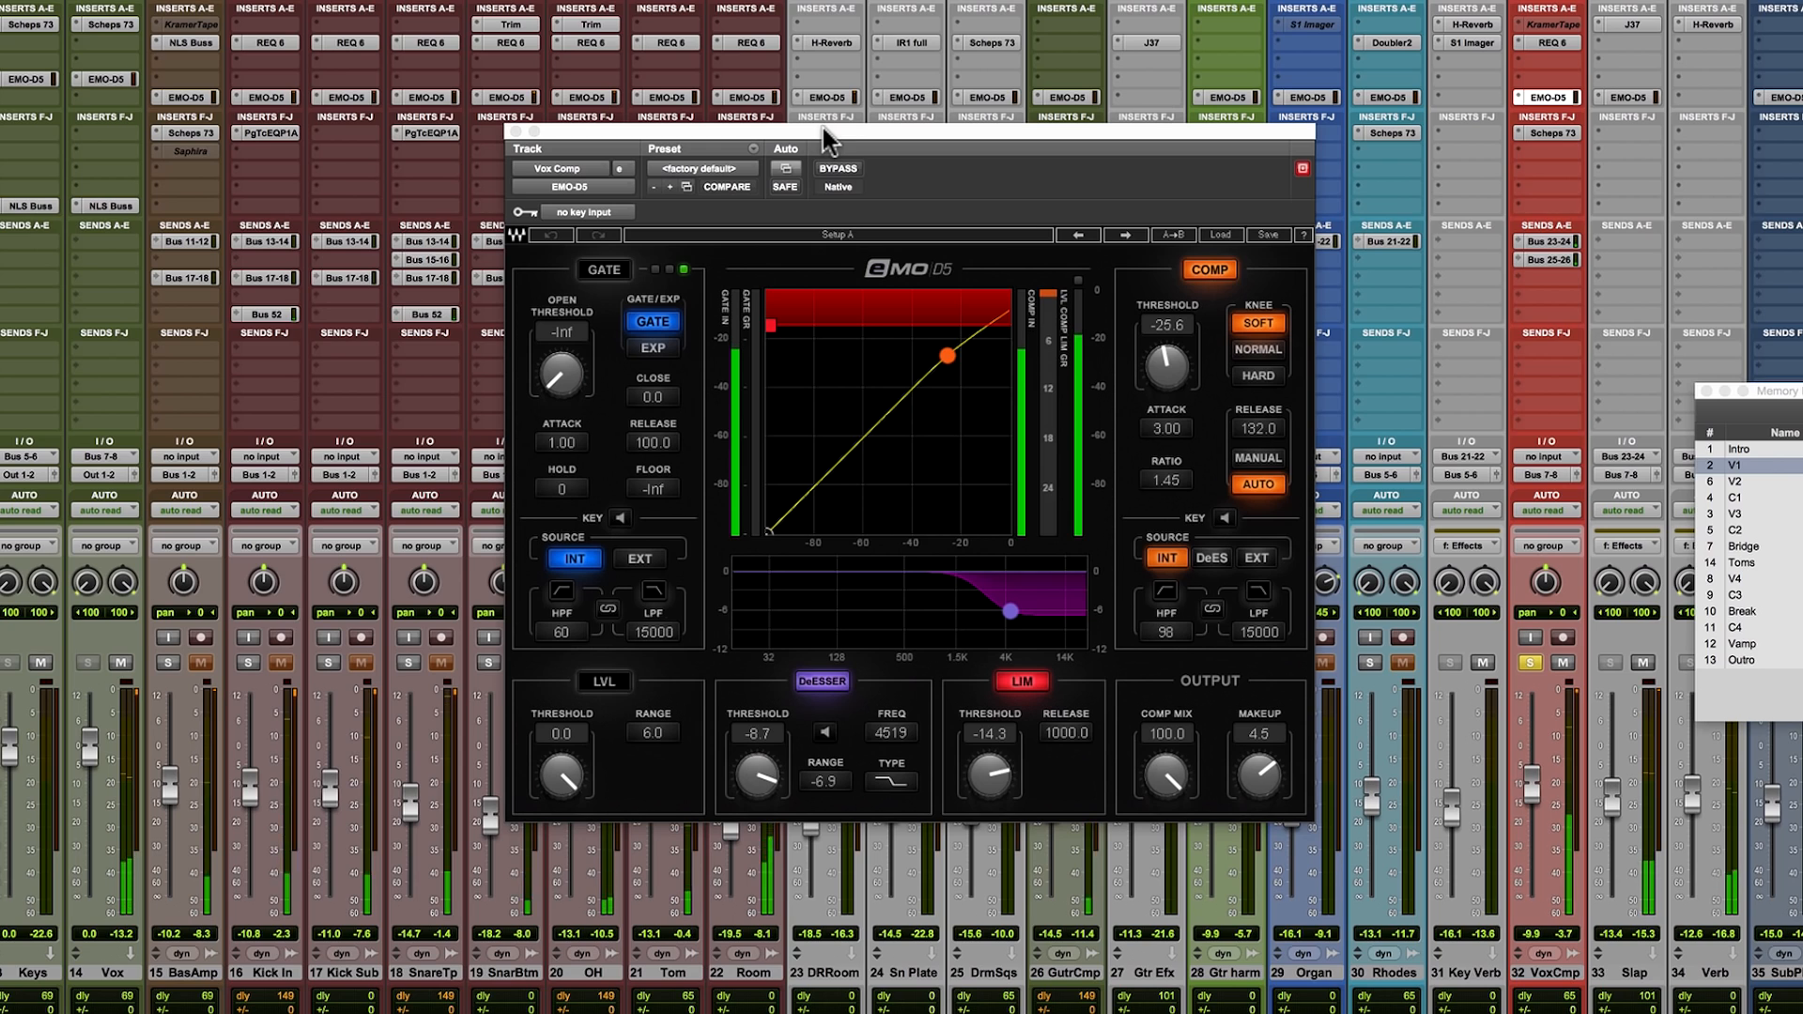
{"action": "left_click", "coordinate": [1482, 663]}
{"action": "left_click", "coordinate": [1643, 663]}
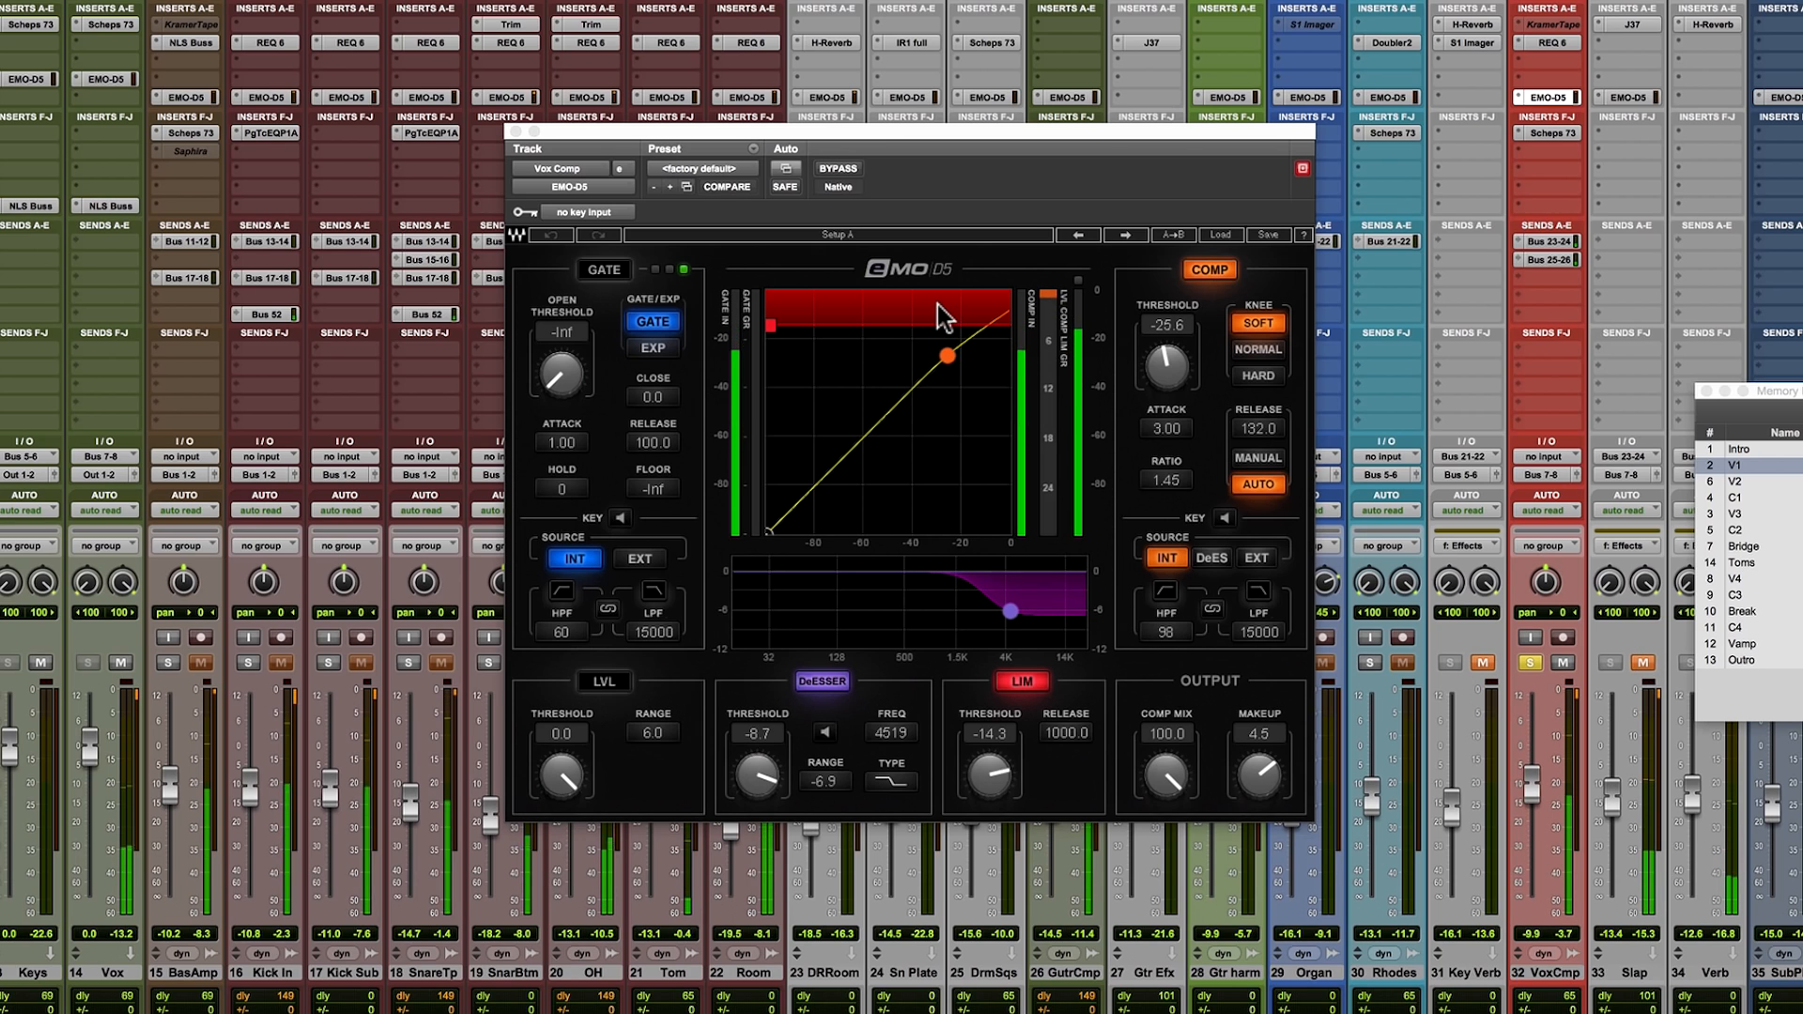
Compare the soloed vocal with its EMO-D5 bypassed and active.
{"action": "left_click", "coordinate": [837, 170]}
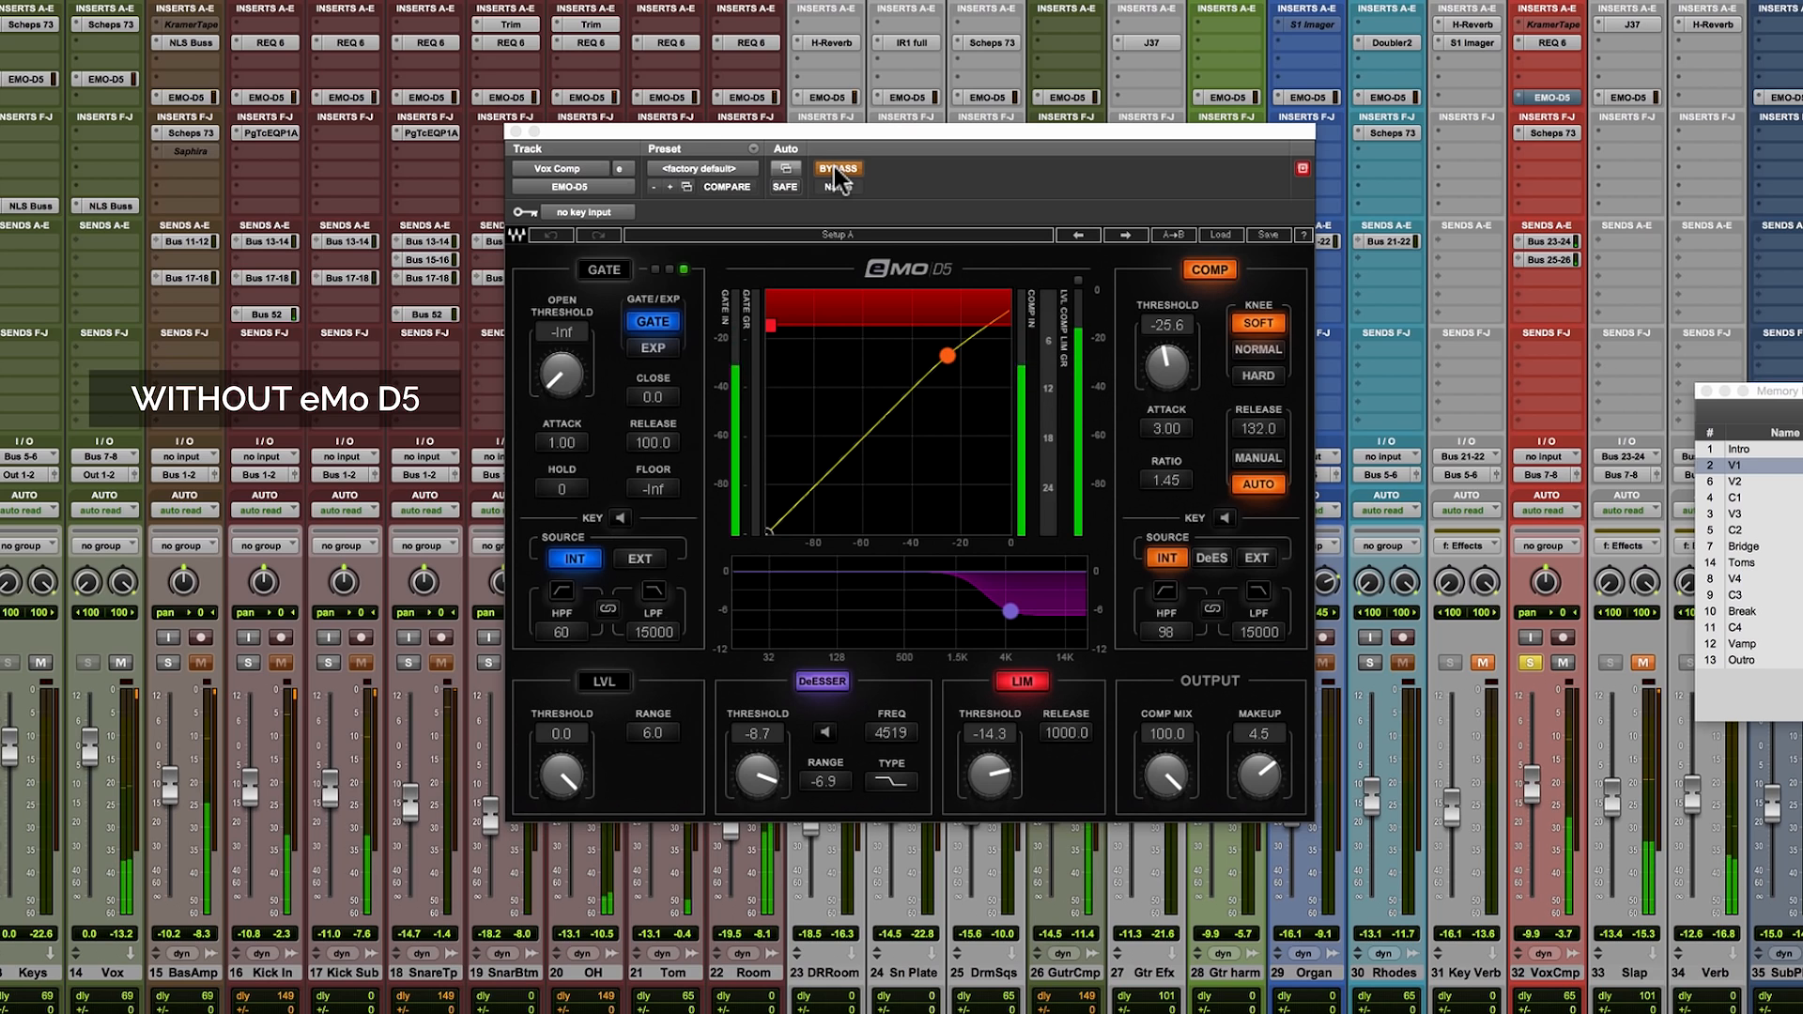
{"action": "left_click", "coordinate": [834, 170]}
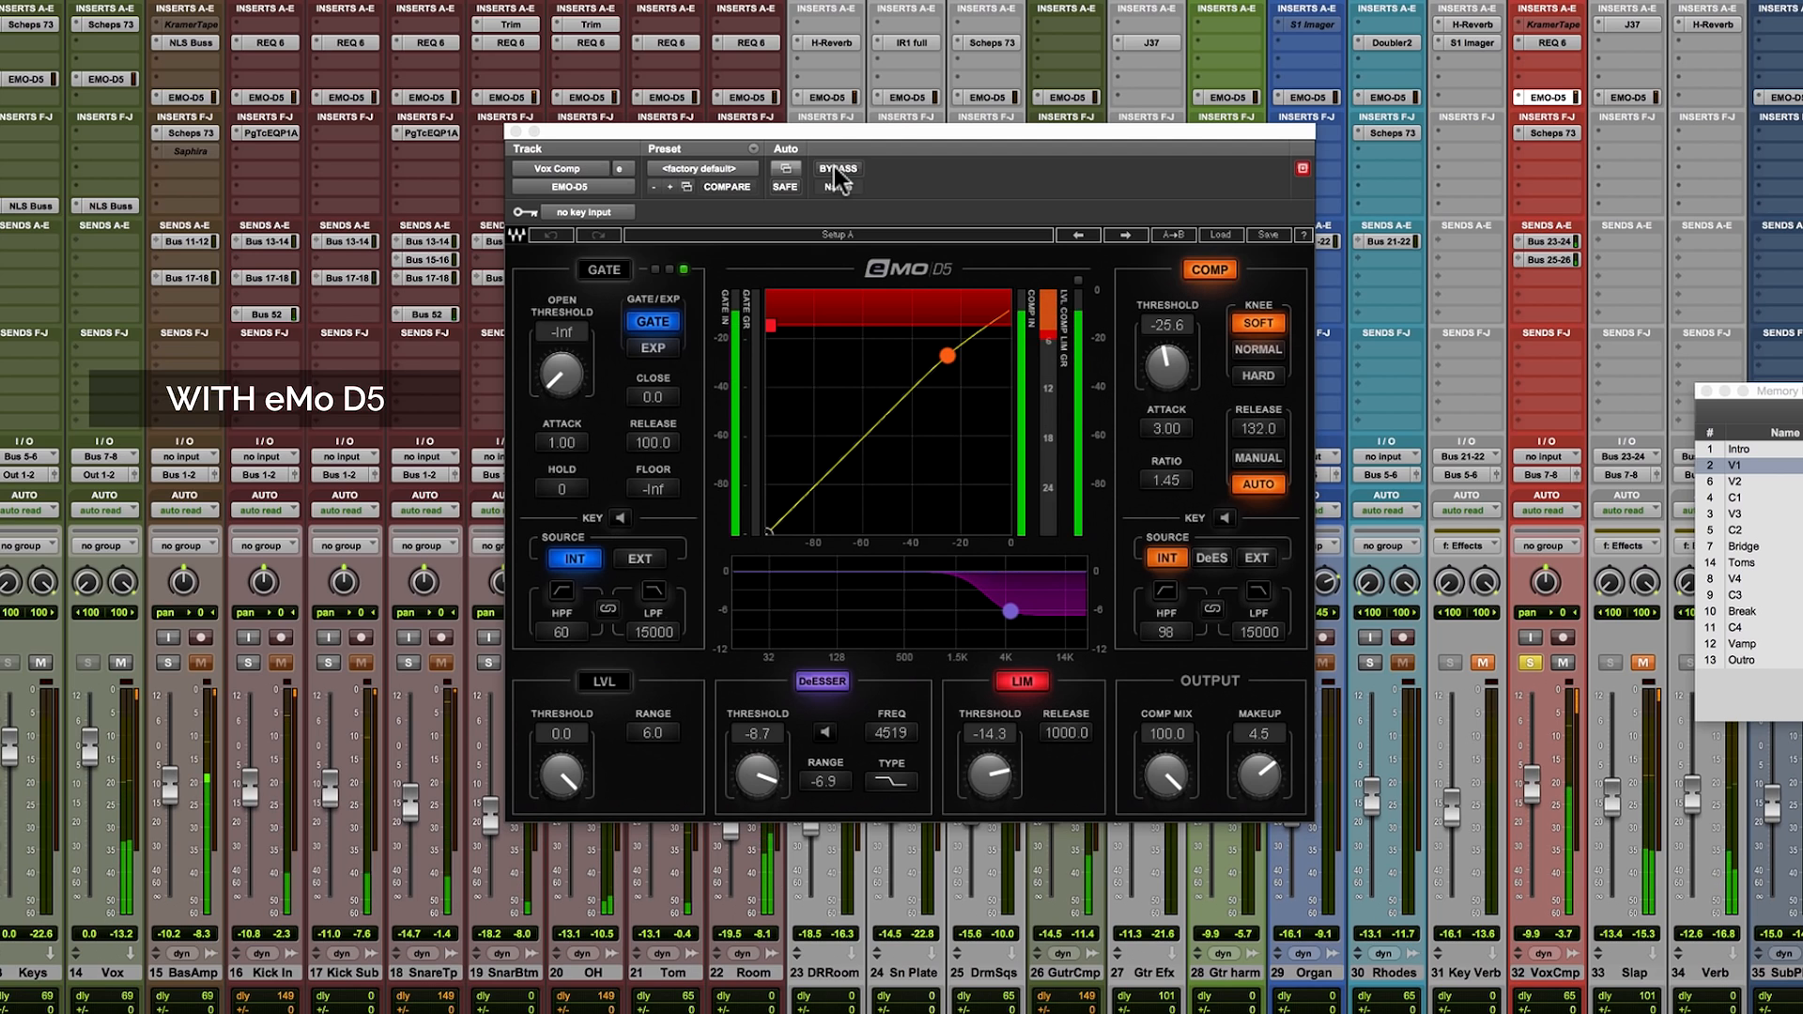
{"action": "left_click", "coordinate": [835, 170]}
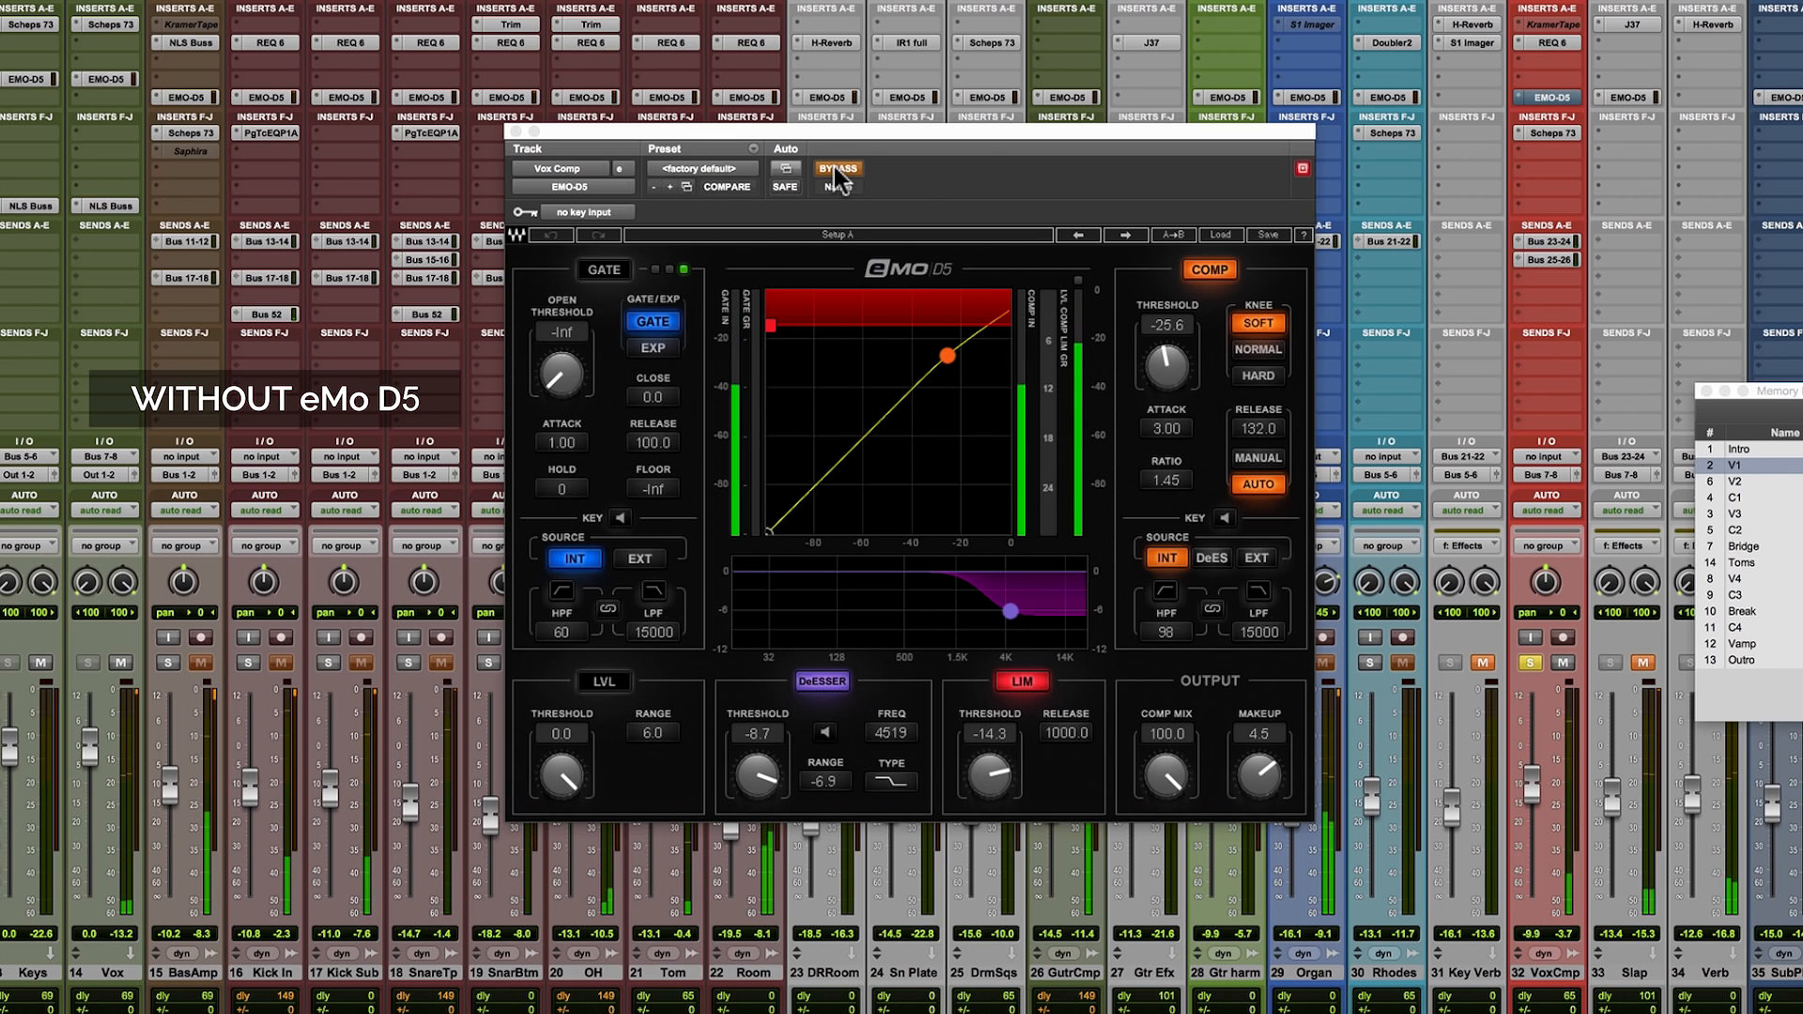
{"action": "left_click", "coordinate": [835, 169]}
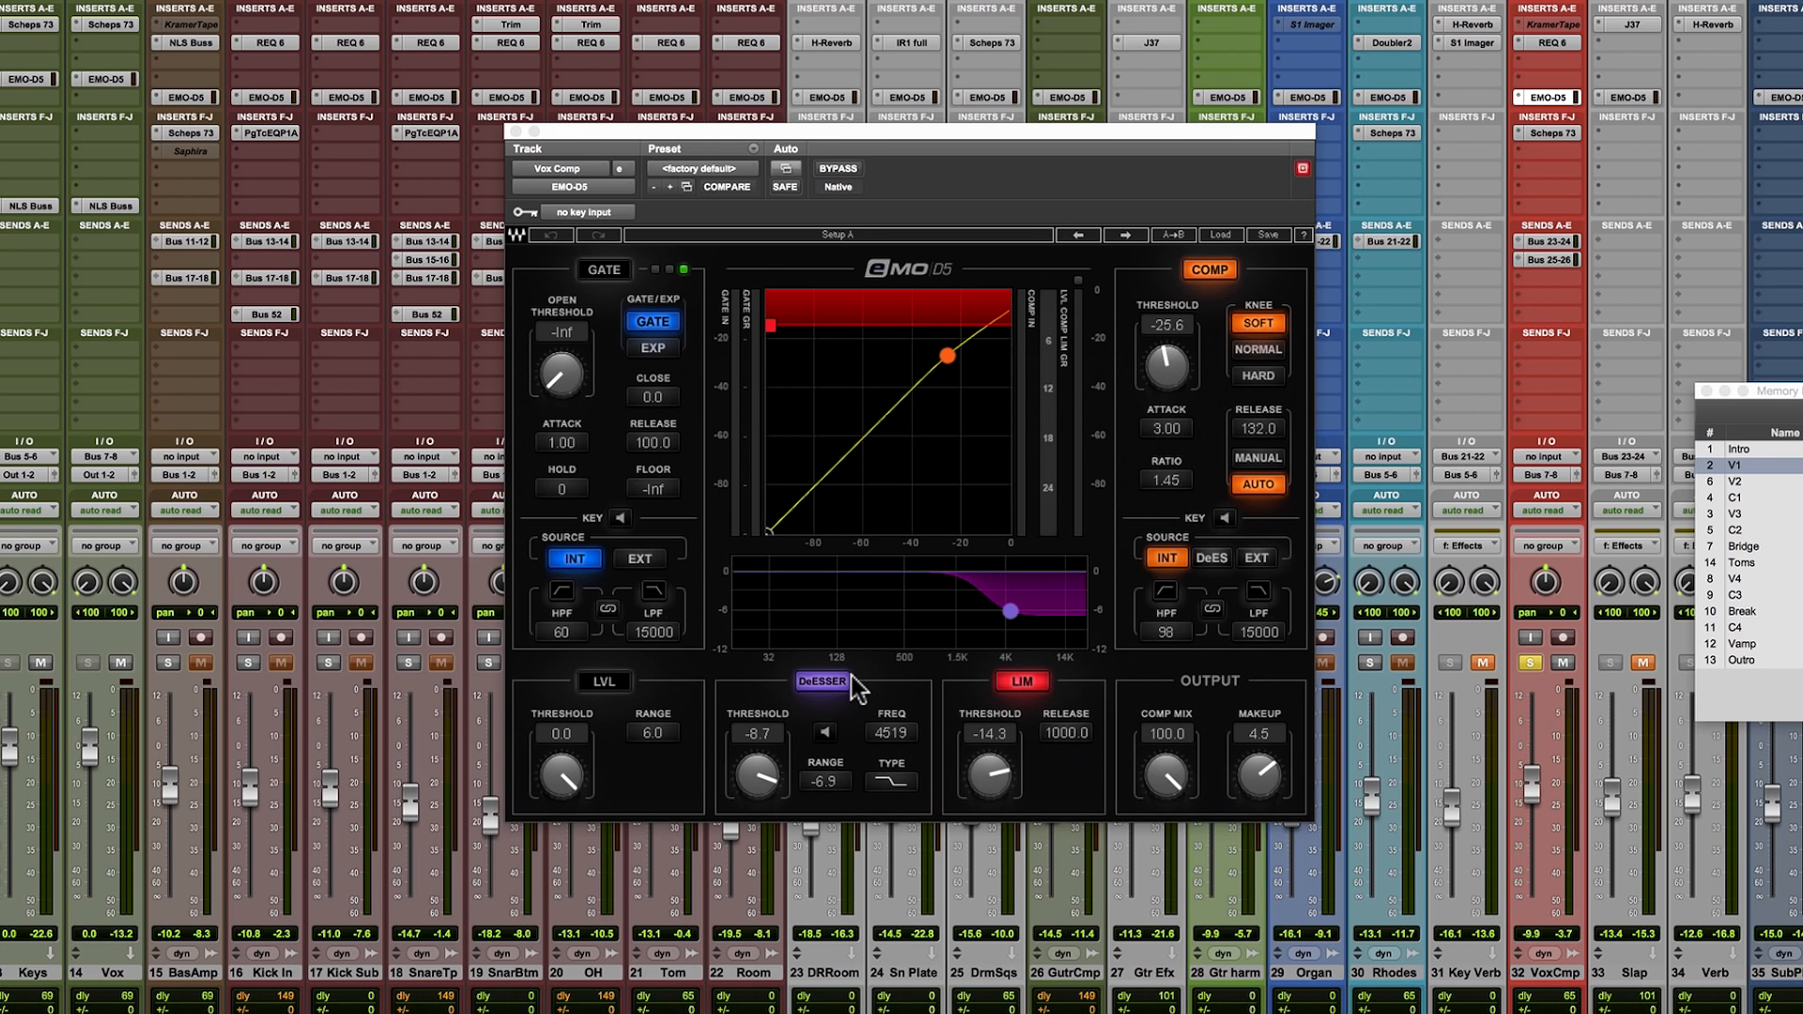
Monitor the vocal de-esser's sidechain, audition the bell filter against the high-shelf type, and raise the VoxCmp fader to +1.6 dB.
{"action": "left_click", "coordinate": [824, 734]}
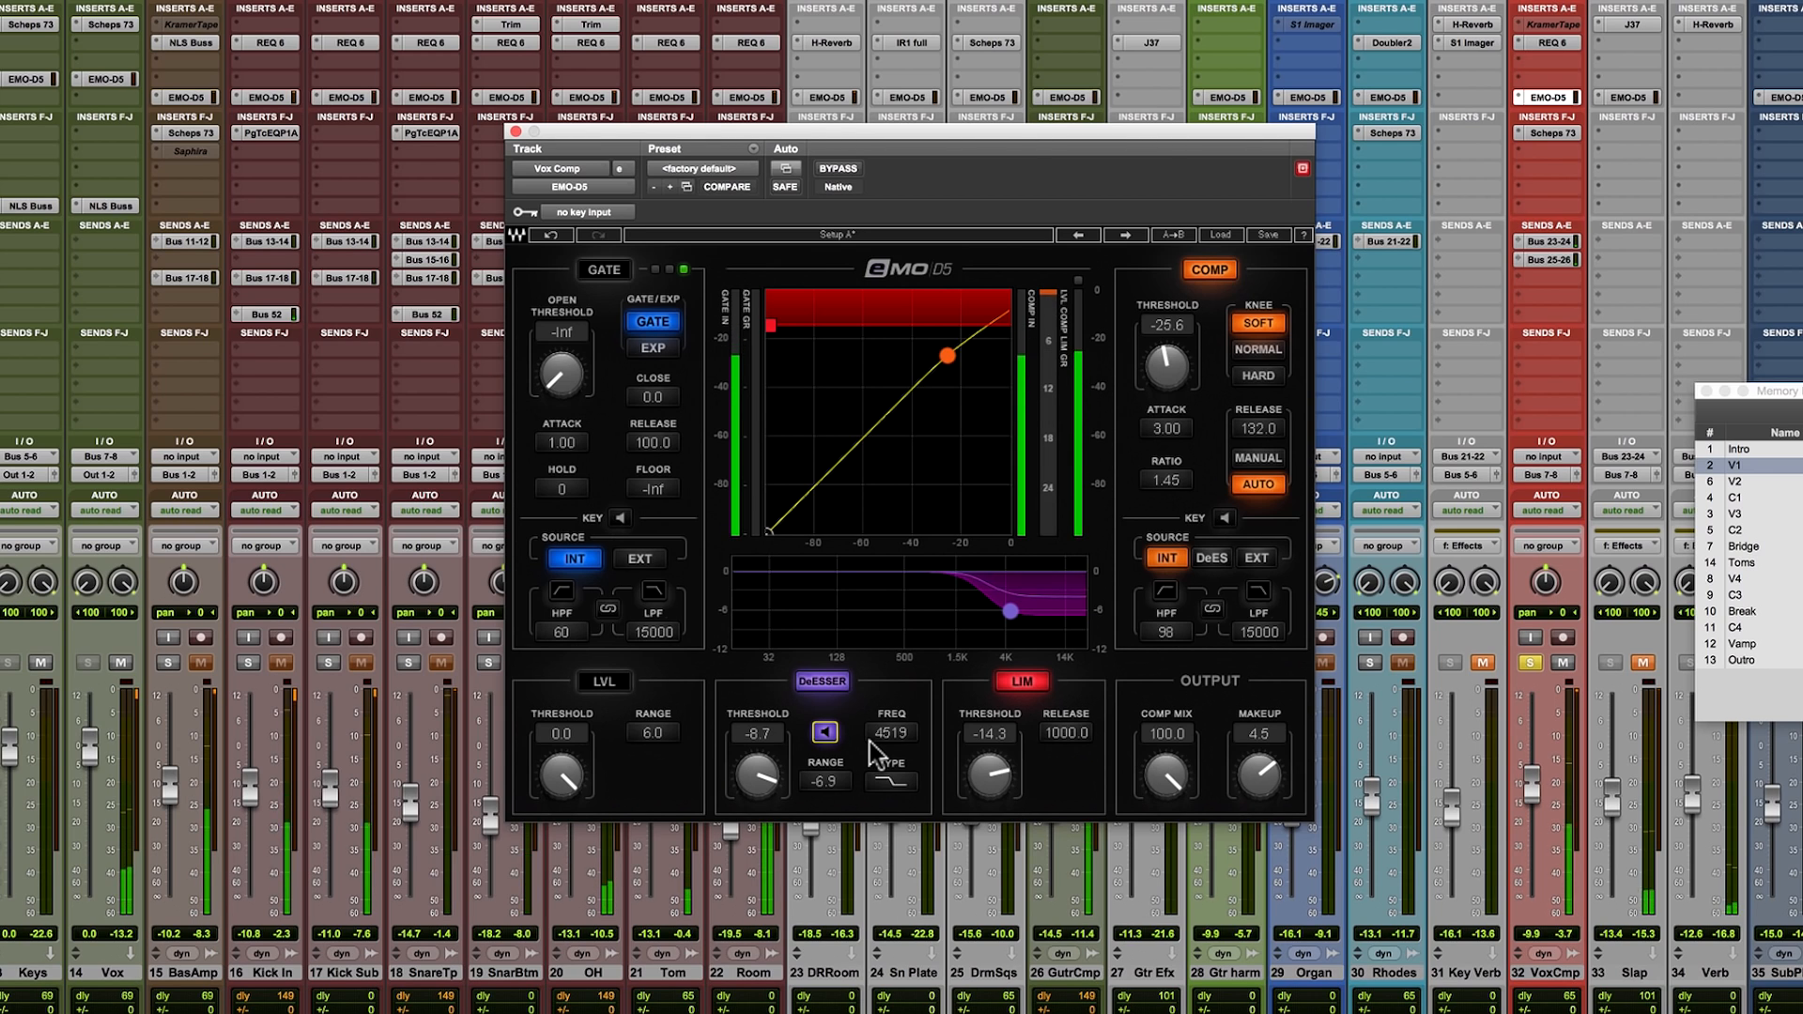
{"action": "left_click", "coordinate": [904, 785]}
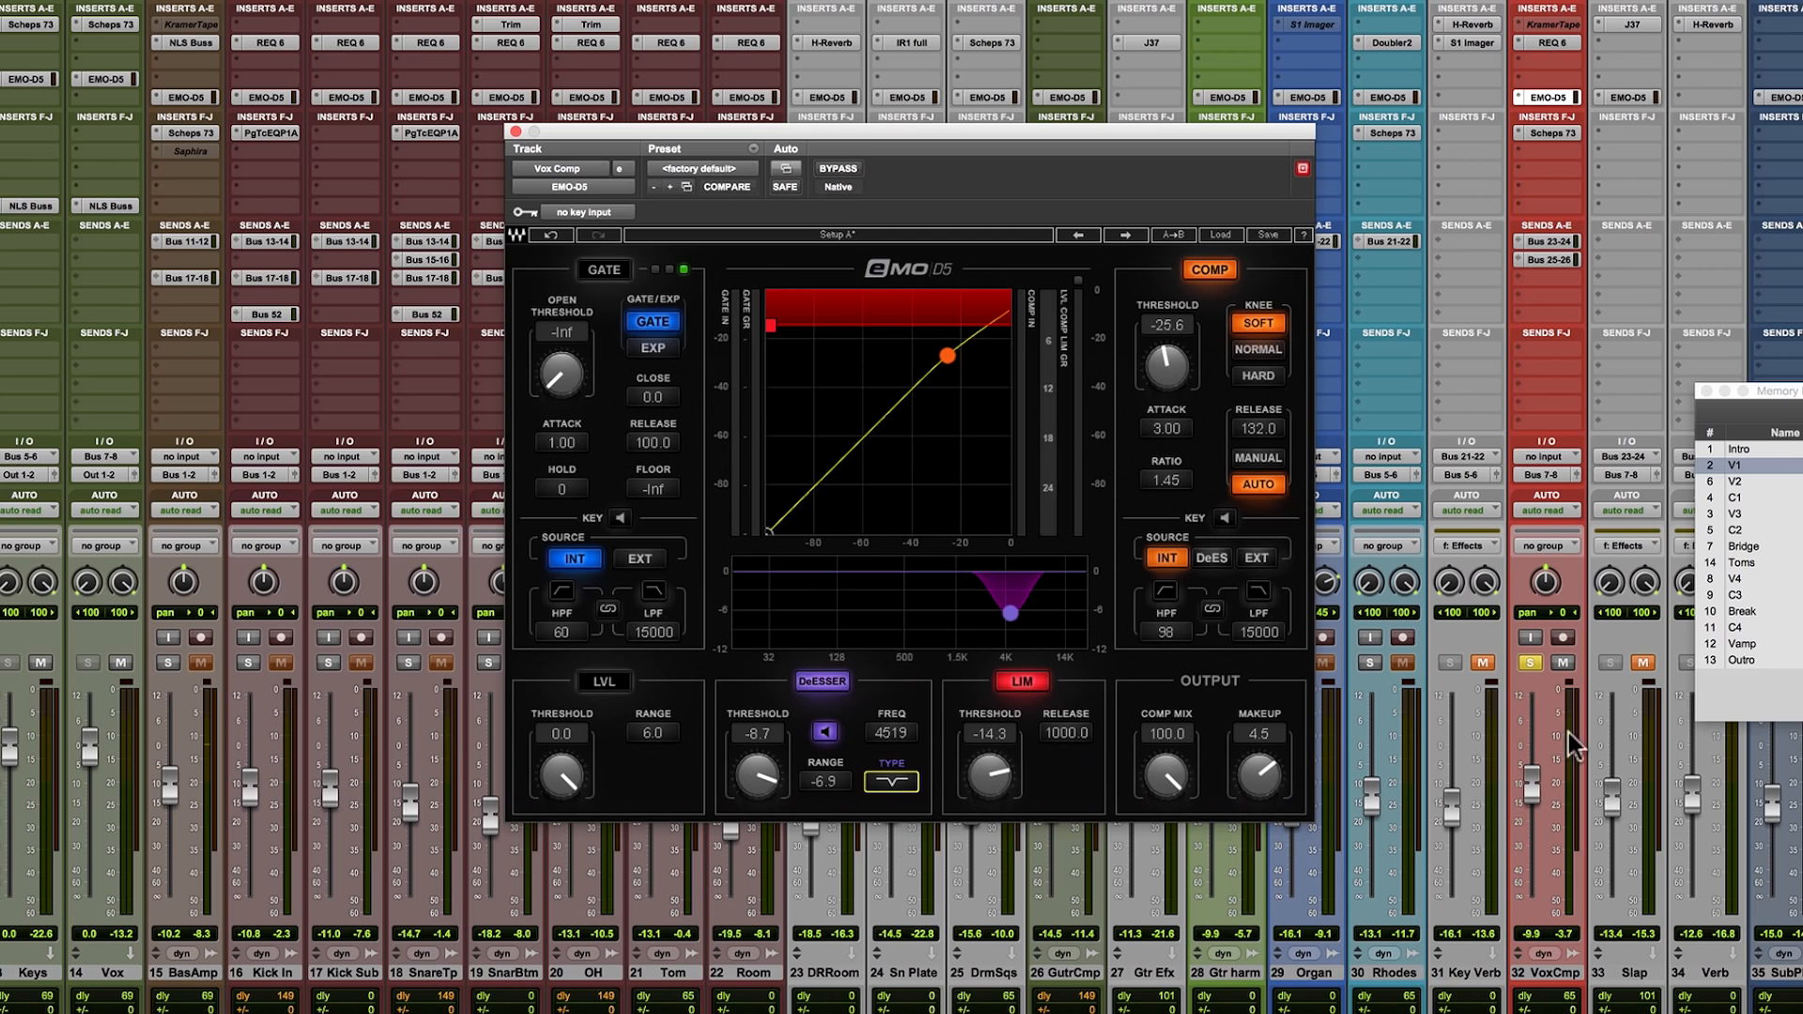
{"action": "left_click_drag", "start_coordinate": [1540, 786], "coordinate": [1533, 742]}
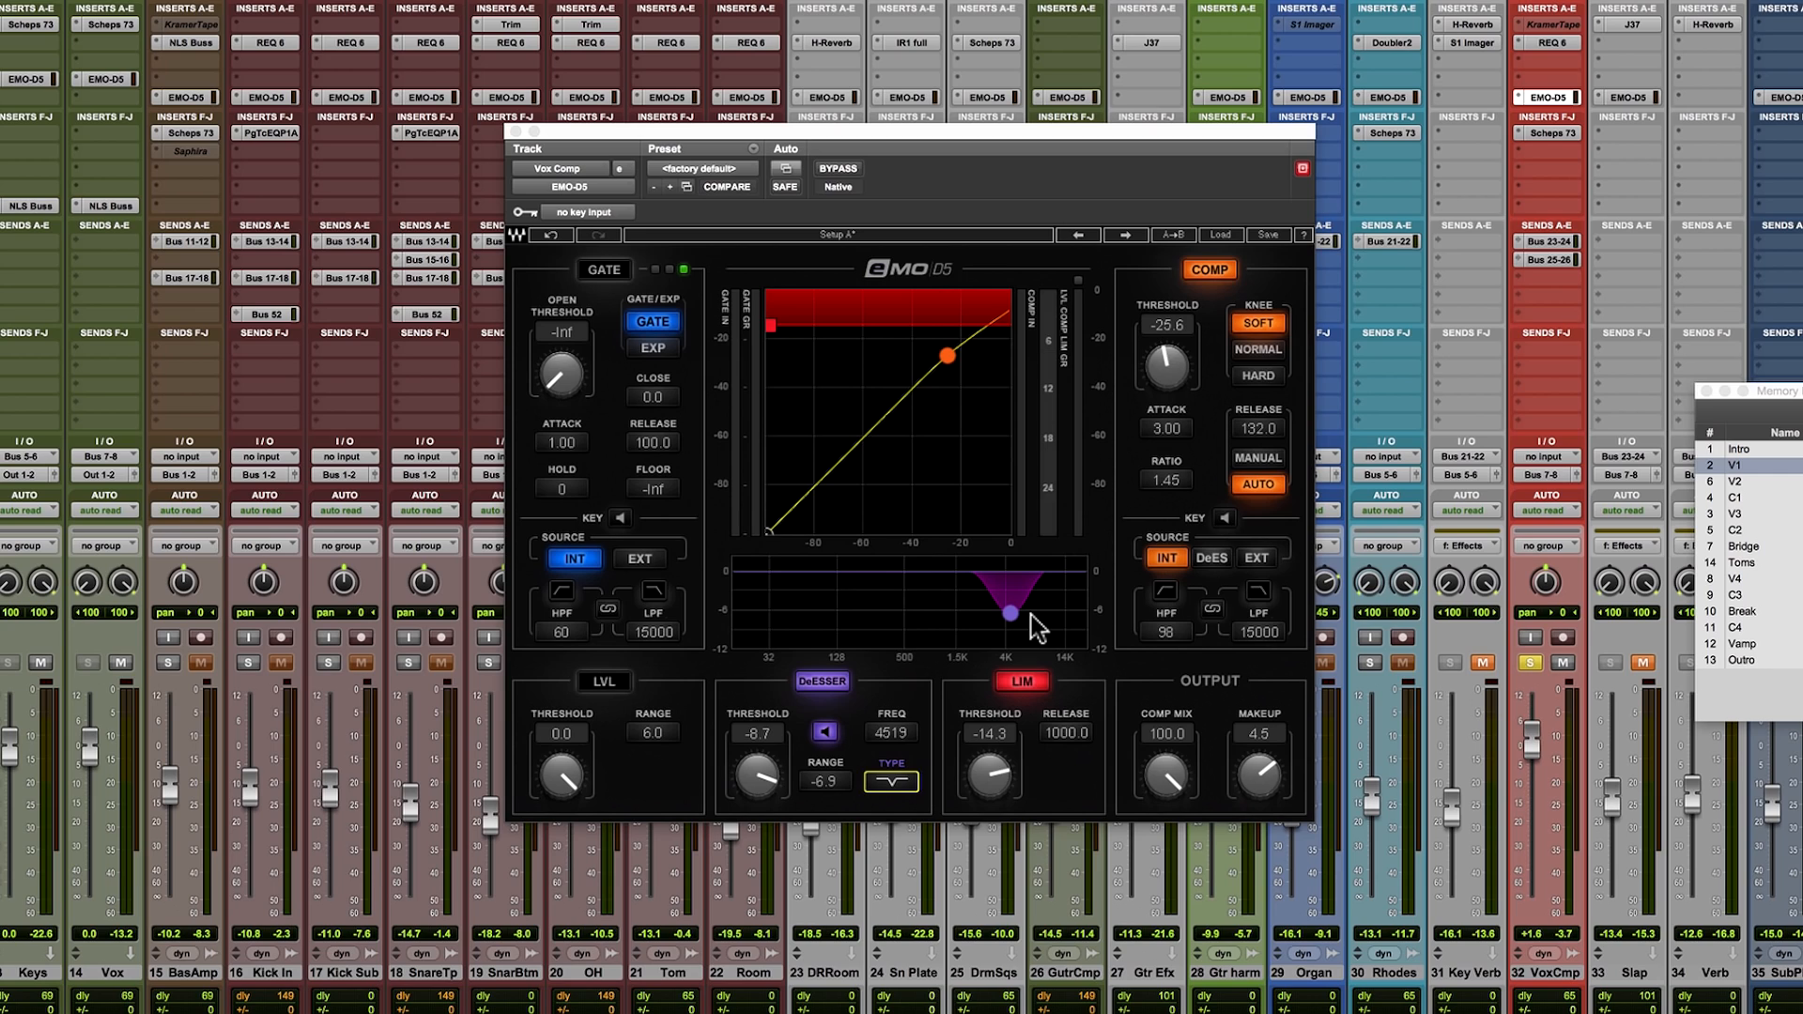
{"action": "left_click", "coordinate": [887, 783]}
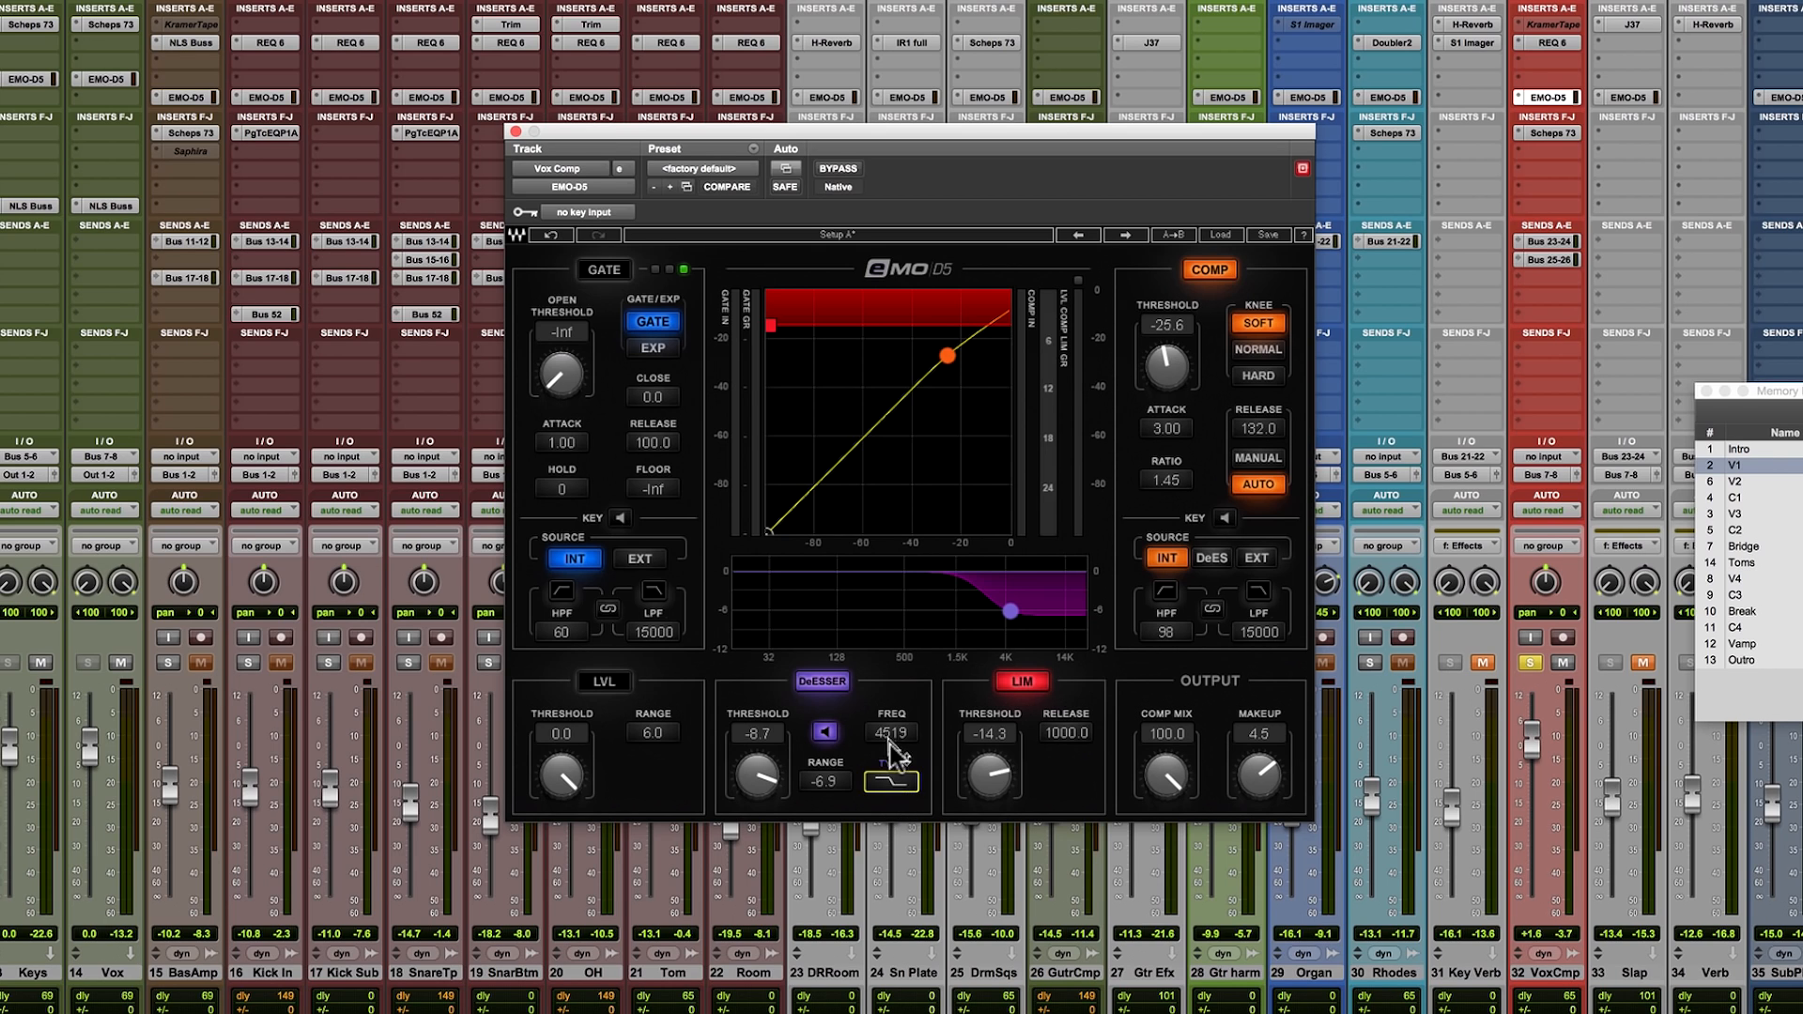
Set the vocal de-esser frequency to 4204 Hz by ear during playback and switch off its sidechain monitoring.
{"action": "key", "text": "space"}
{"action": "left_click_drag", "start_coordinate": [899, 742], "coordinate": [899, 758]}
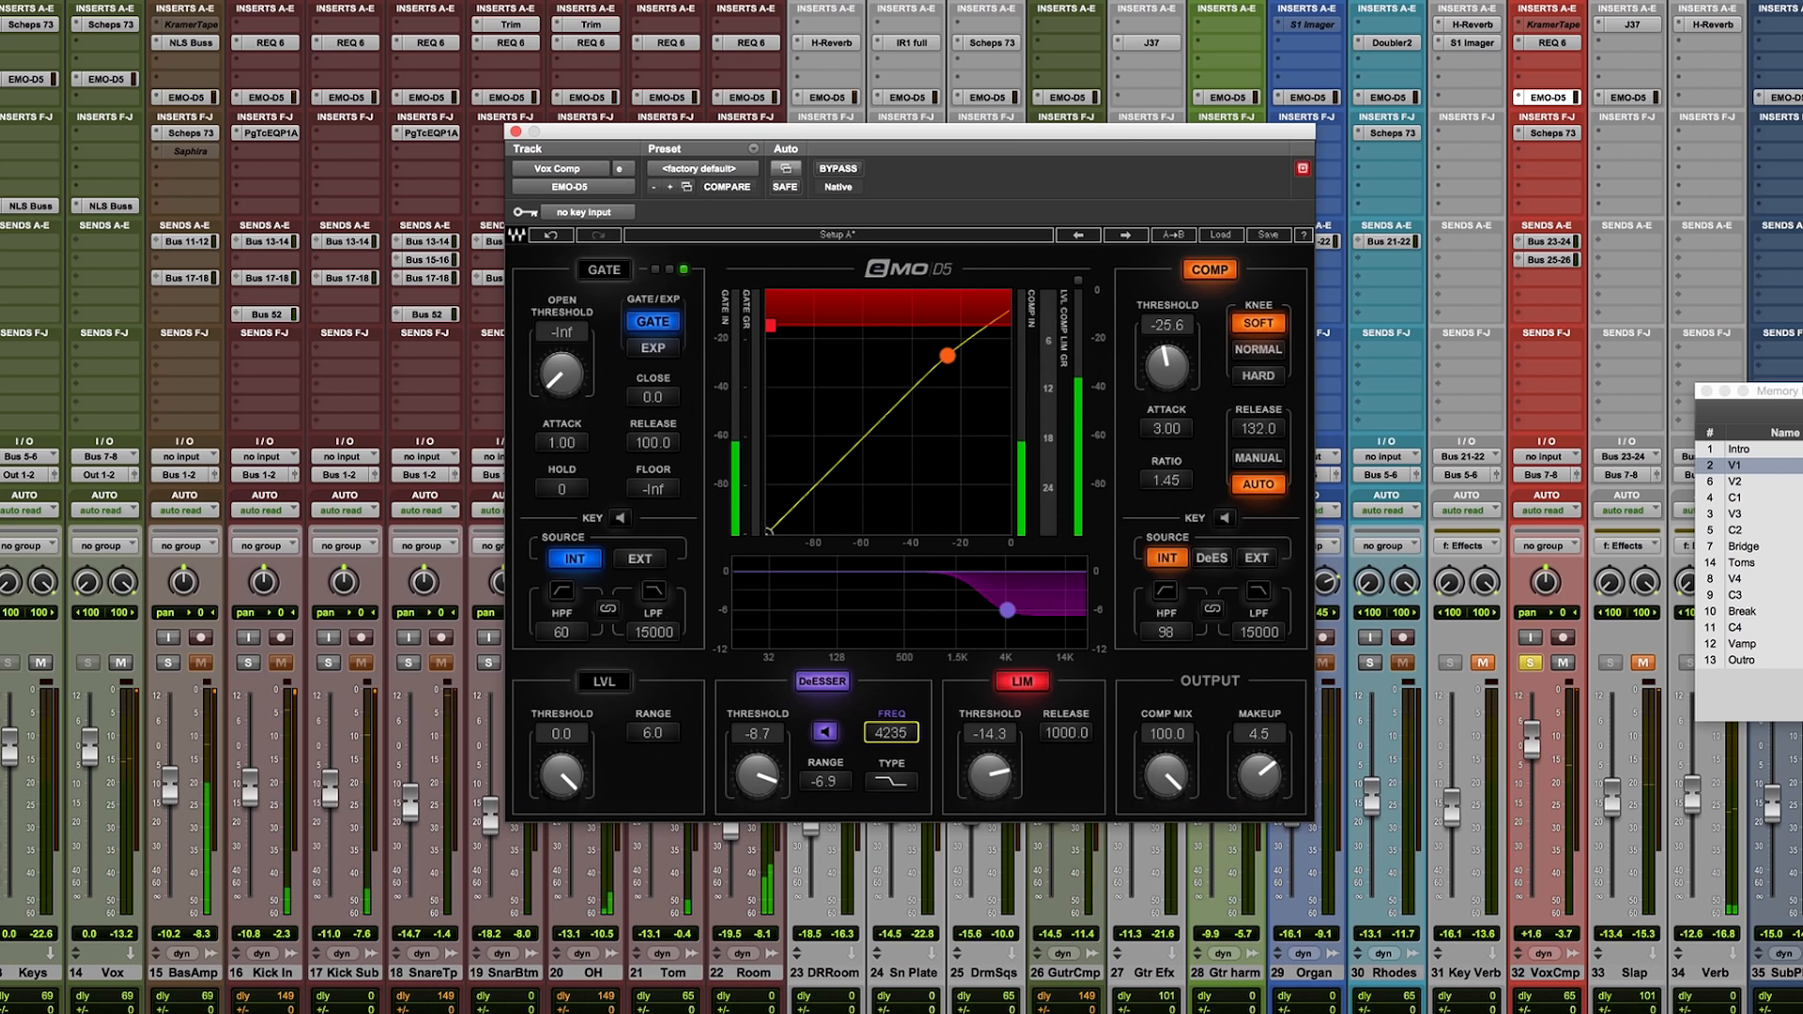
{"action": "left_click_drag", "start_coordinate": [897, 736], "coordinate": [897, 738]}
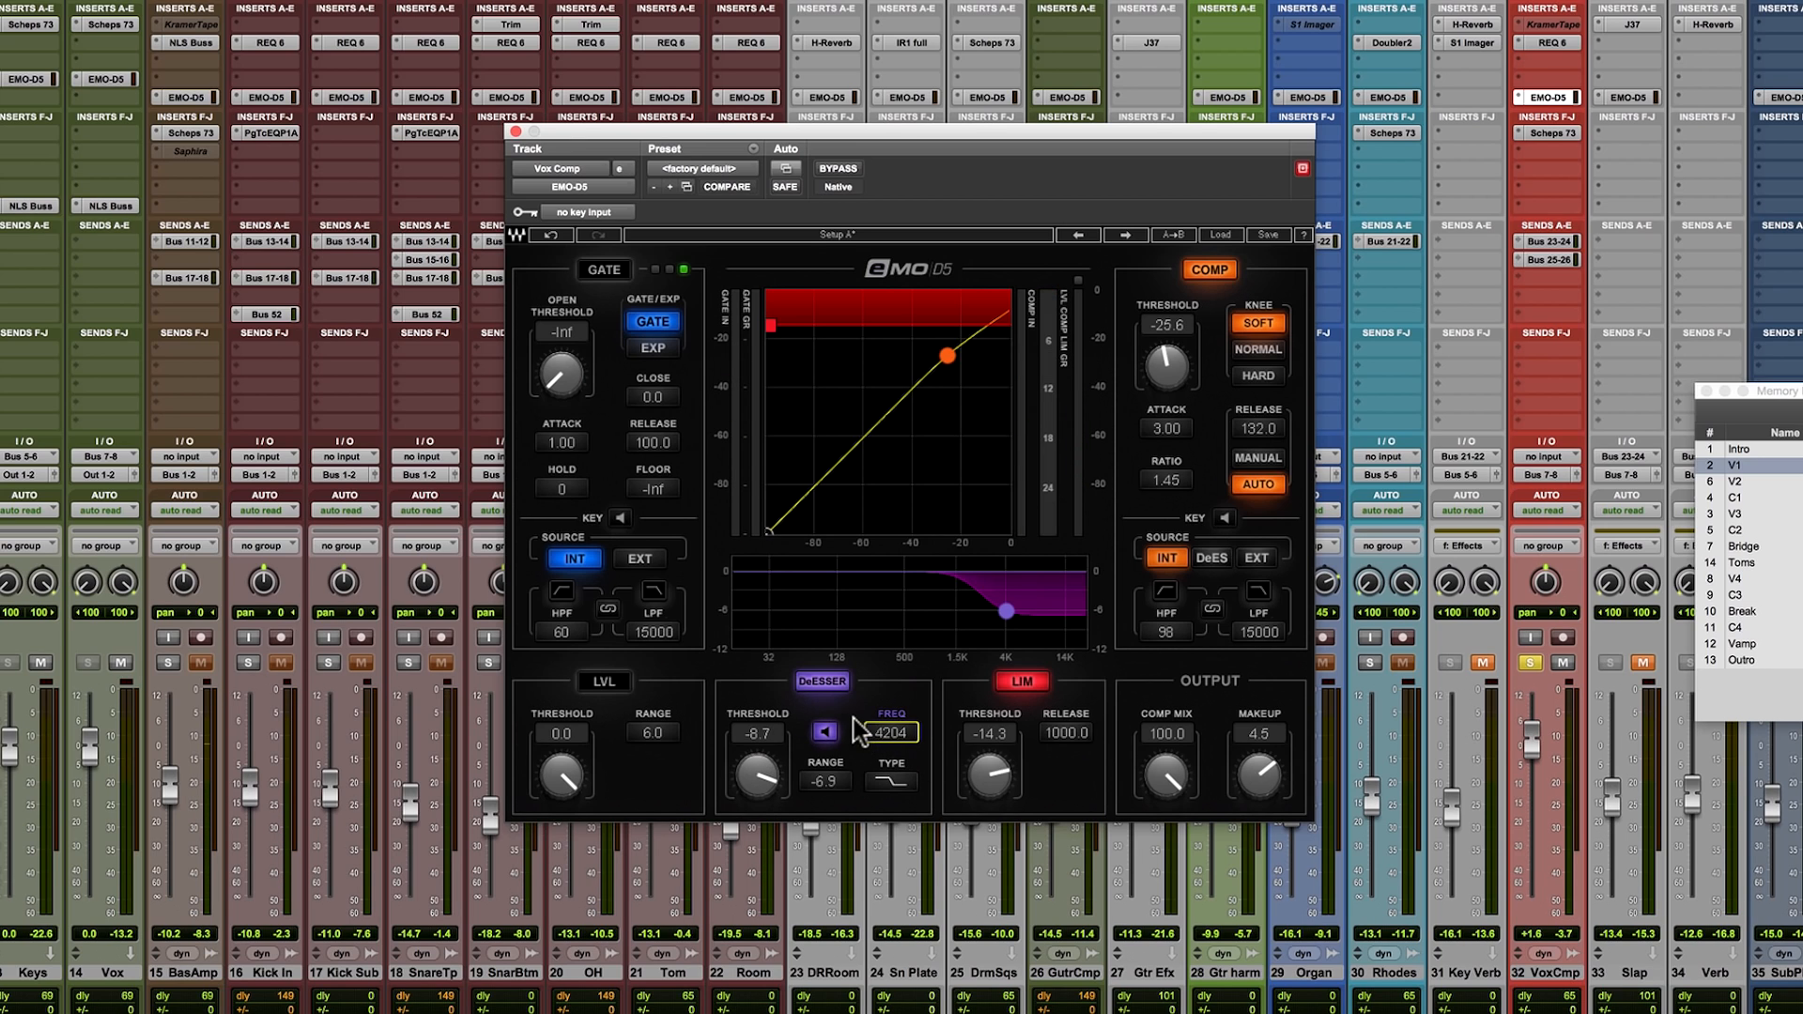
{"action": "left_click", "coordinate": [825, 732]}
Lower the VoxCmp fader to -7.5 dB.
{"action": "left_click", "coordinate": [1528, 747]}
{"action": "left_click_drag", "start_coordinate": [1529, 772], "coordinate": [1529, 781]}
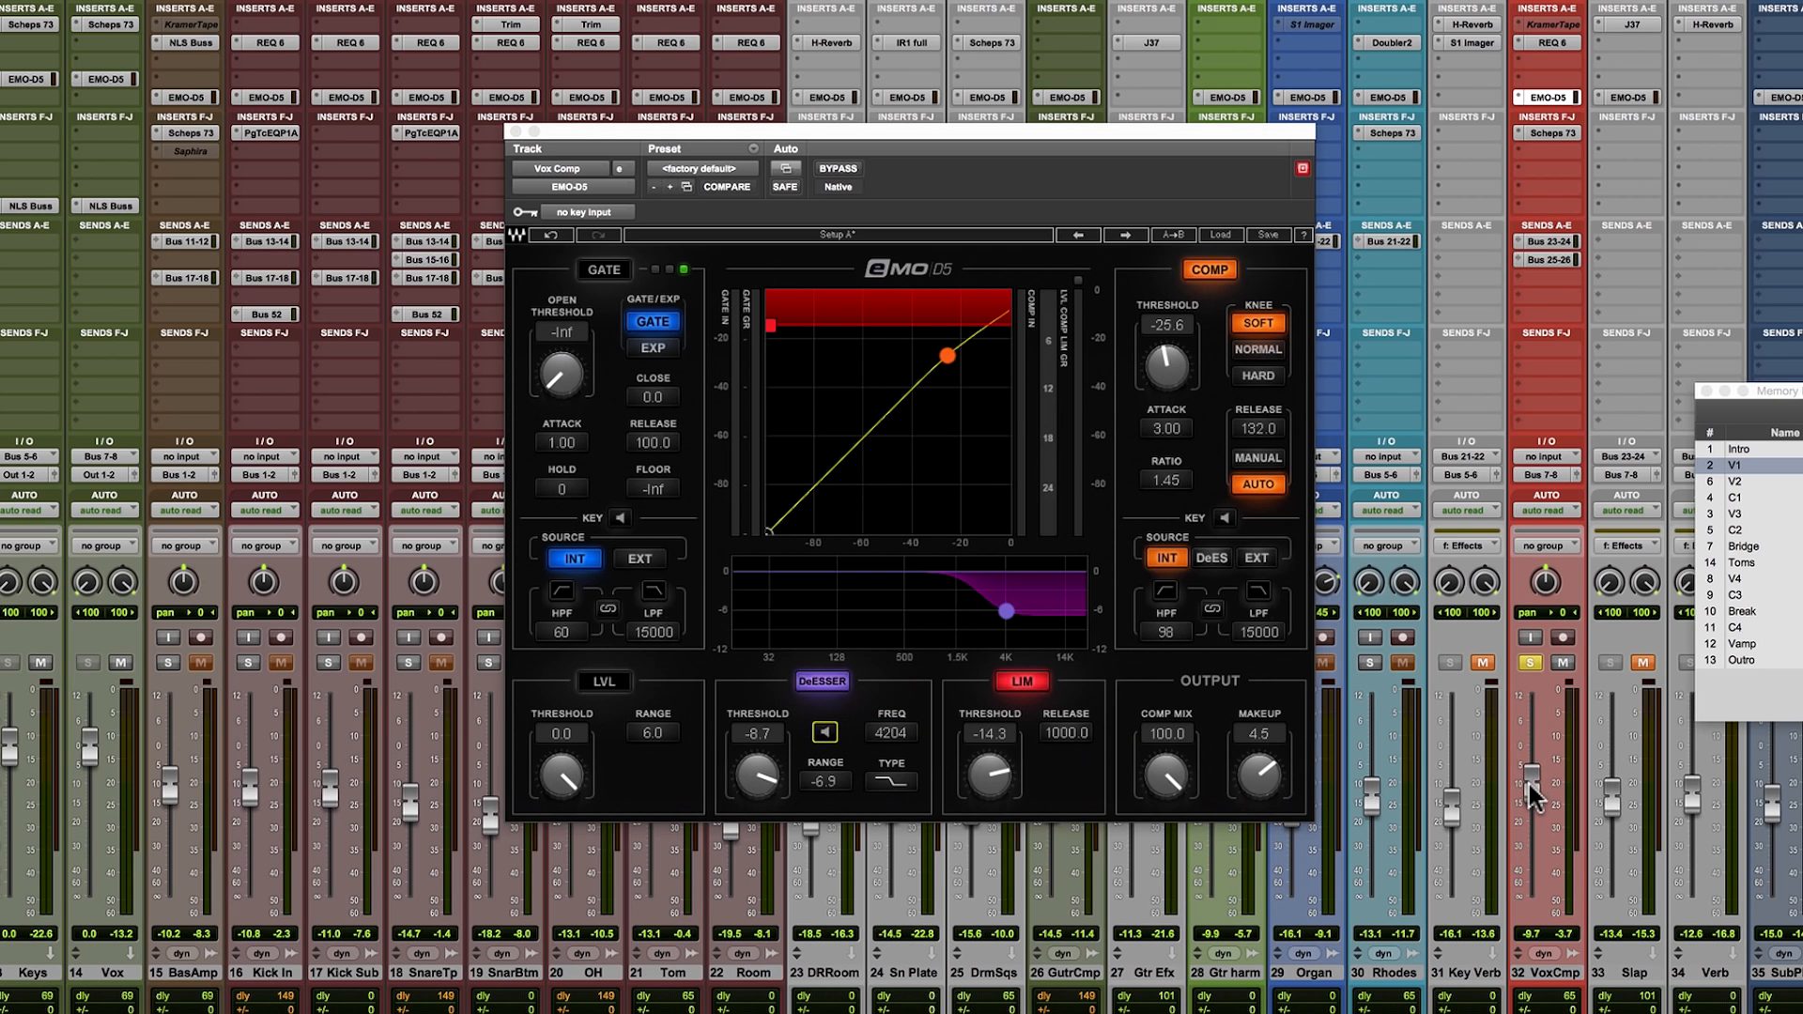
{"action": "left_click_drag", "start_coordinate": [1535, 780], "coordinate": [1534, 772]}
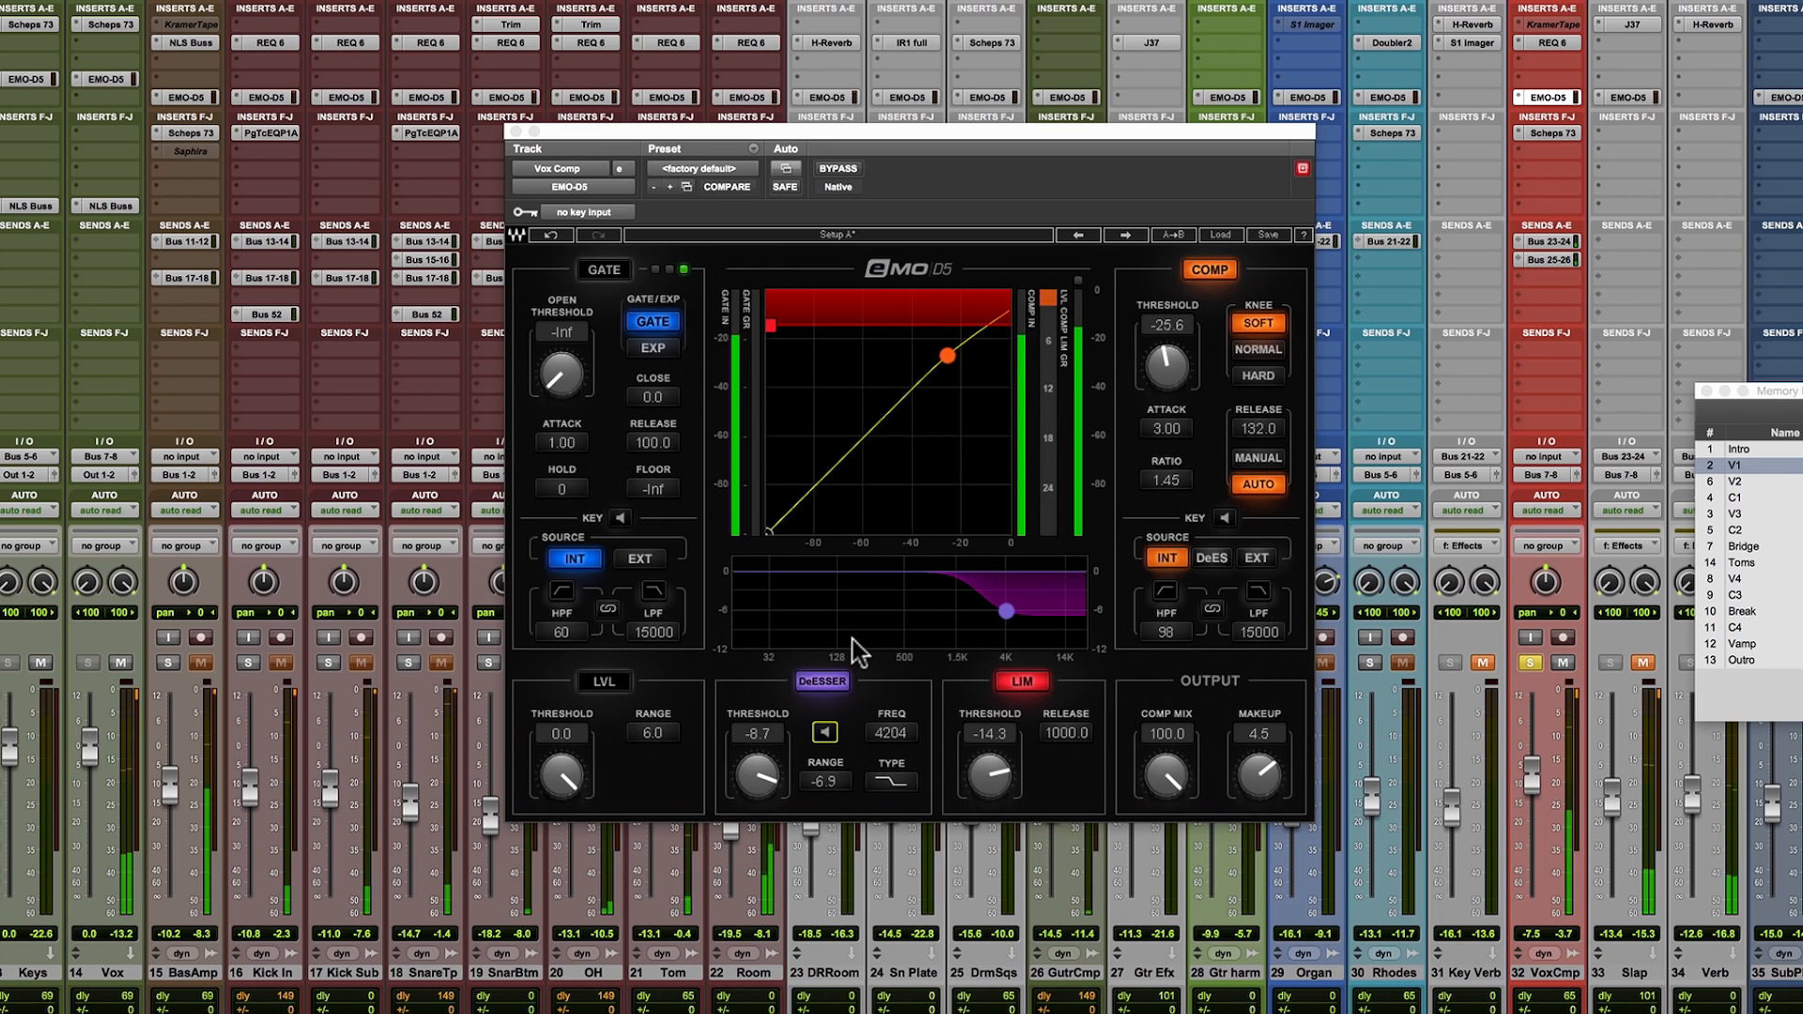
Compare the vocal with its de-esser off and on, and set the de-esser threshold to -8.3.
{"action": "left_click", "coordinate": [823, 682]}
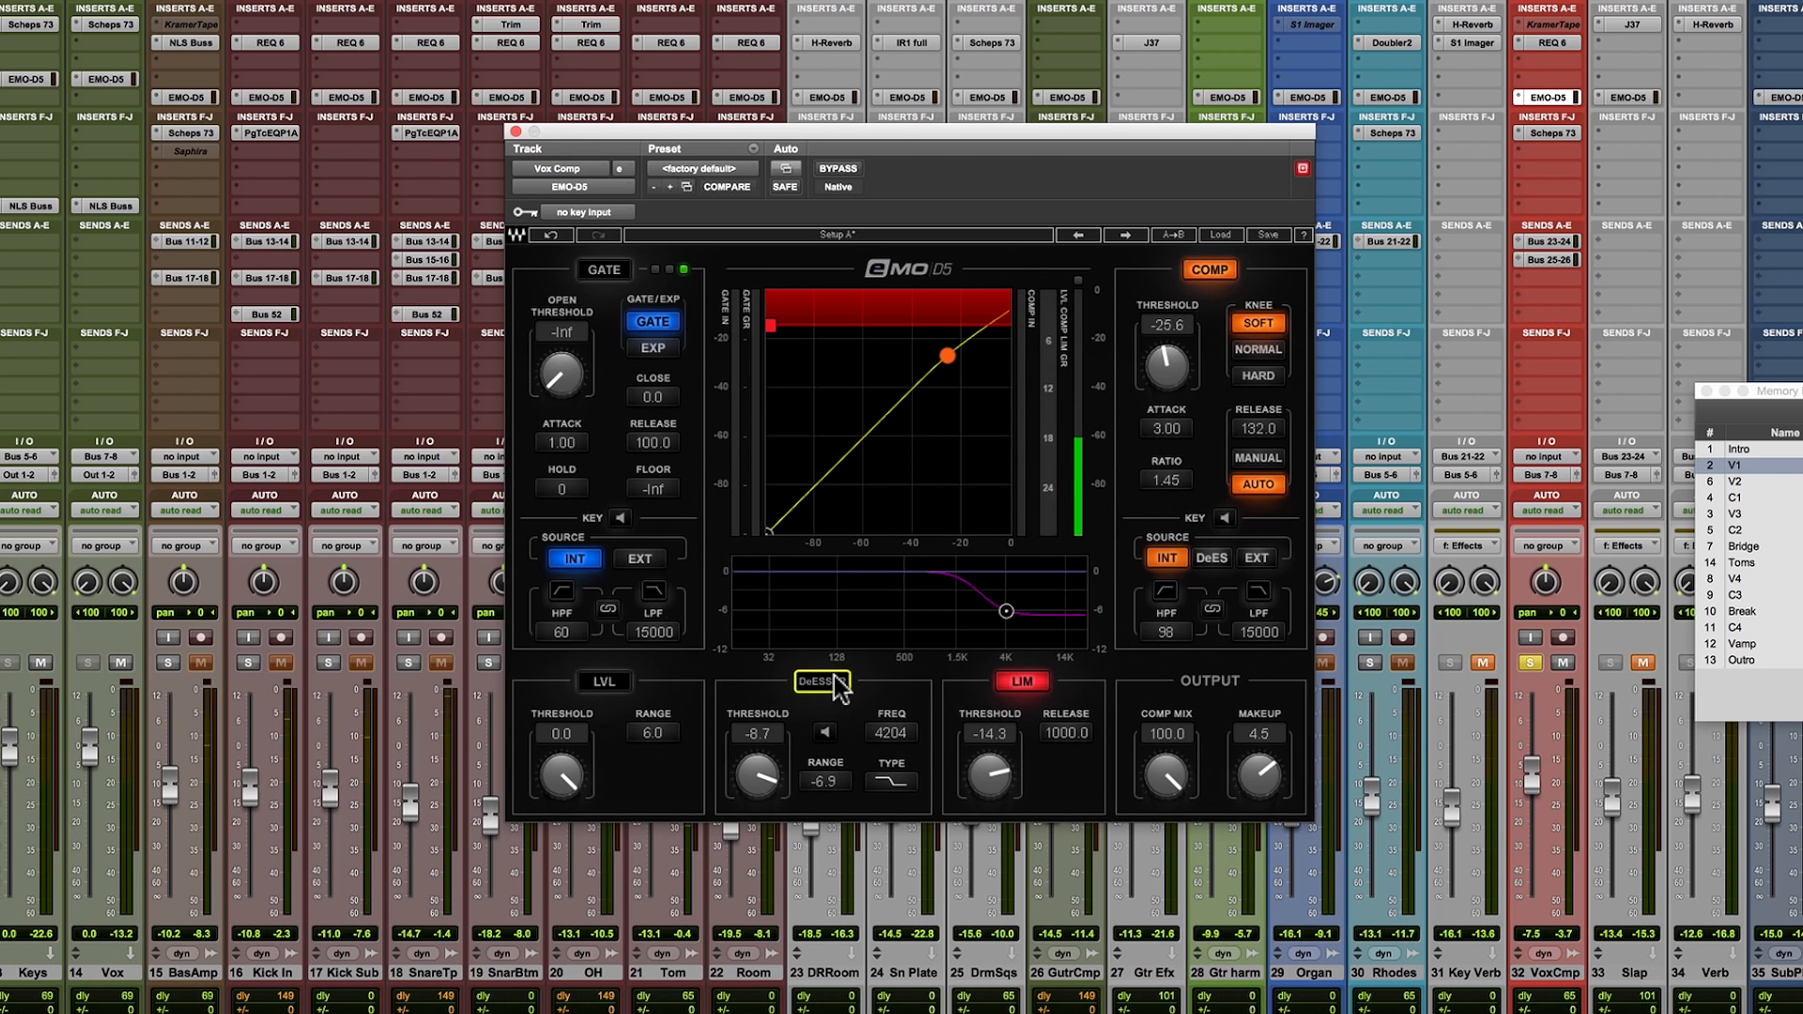
{"action": "left_click", "coordinate": [823, 686]}
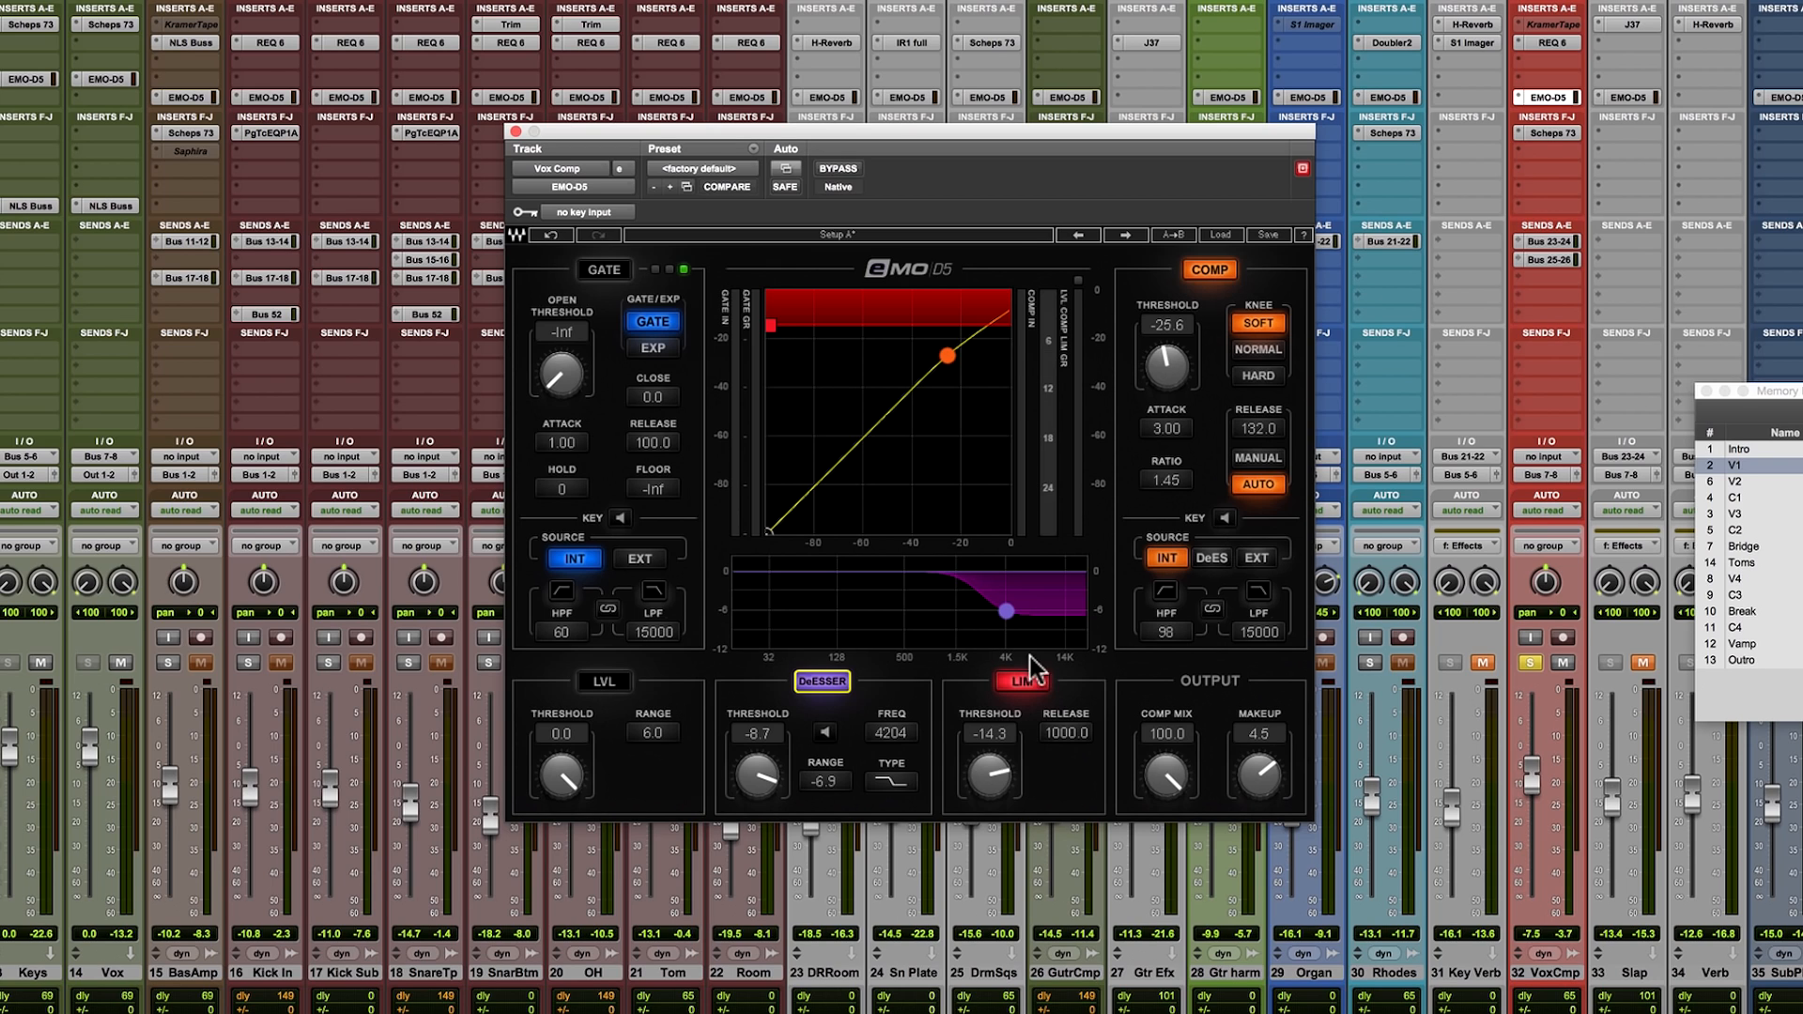
{"action": "key", "text": "space"}
{"action": "left_click", "coordinate": [761, 781]}
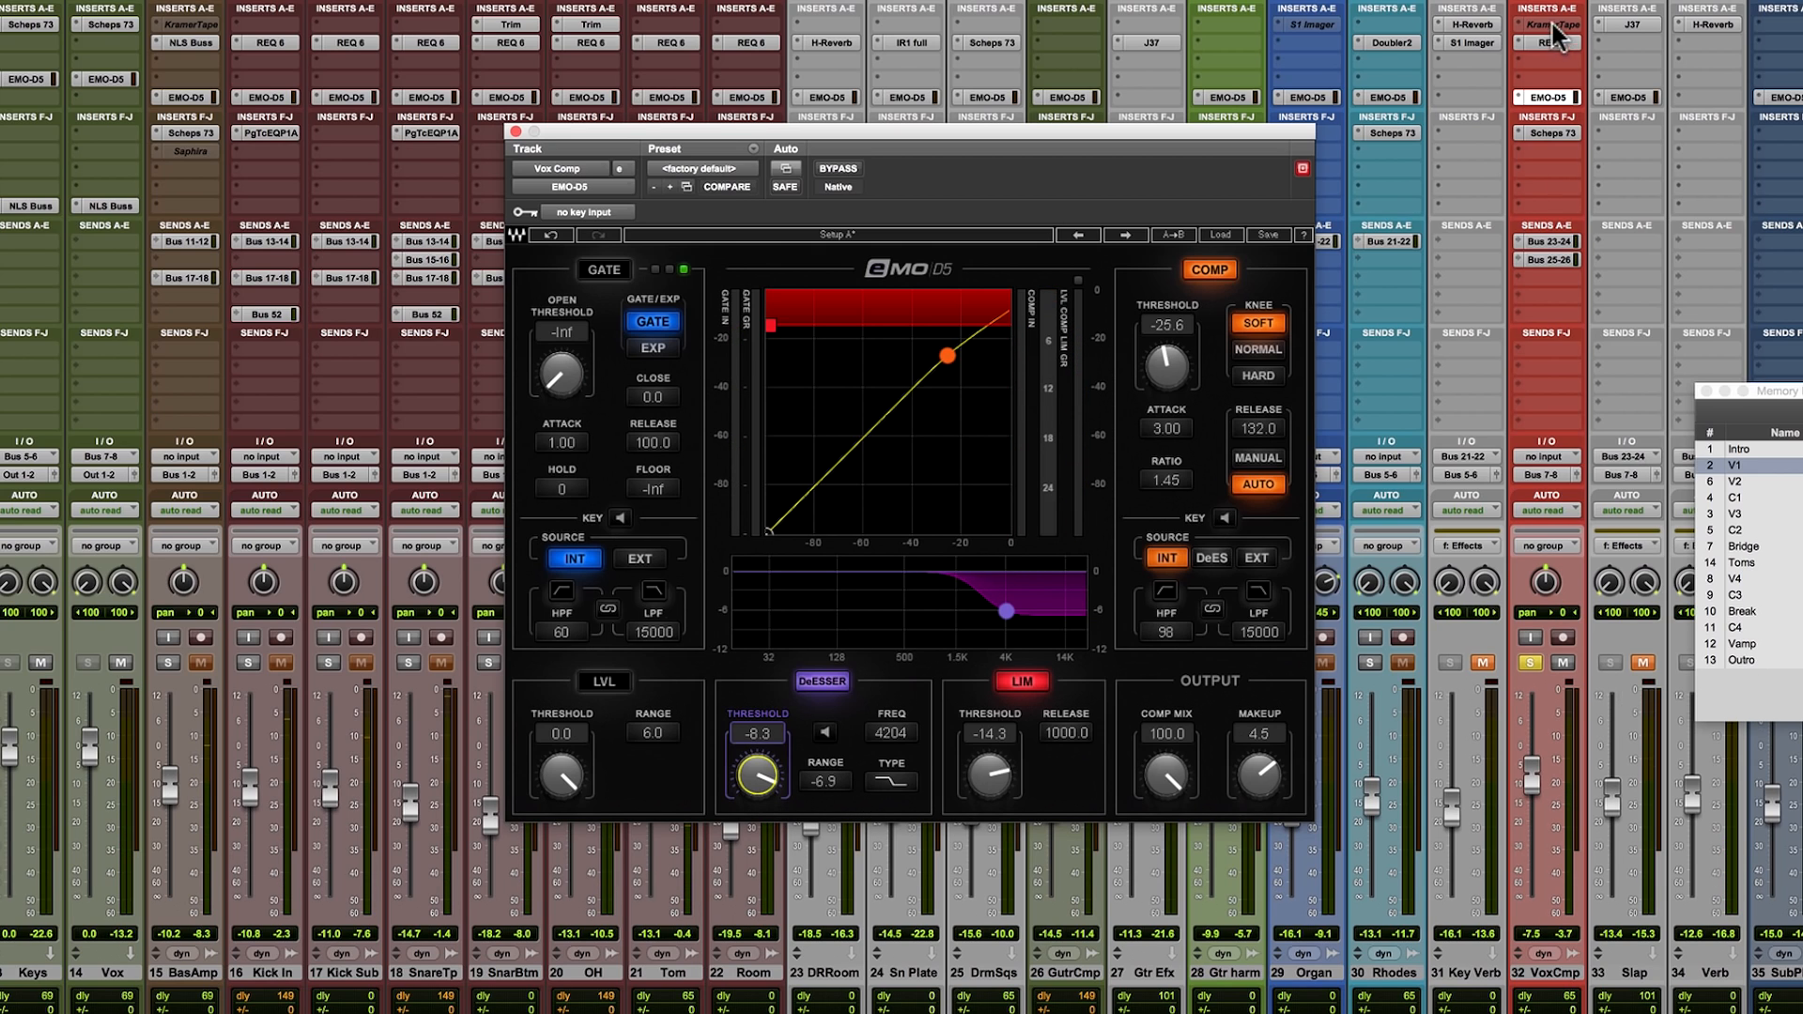
Open the Slap track's EMO-D5, unmute Slap and switch the compressor's key source to EXT.
{"action": "left_click", "coordinate": [1627, 93]}
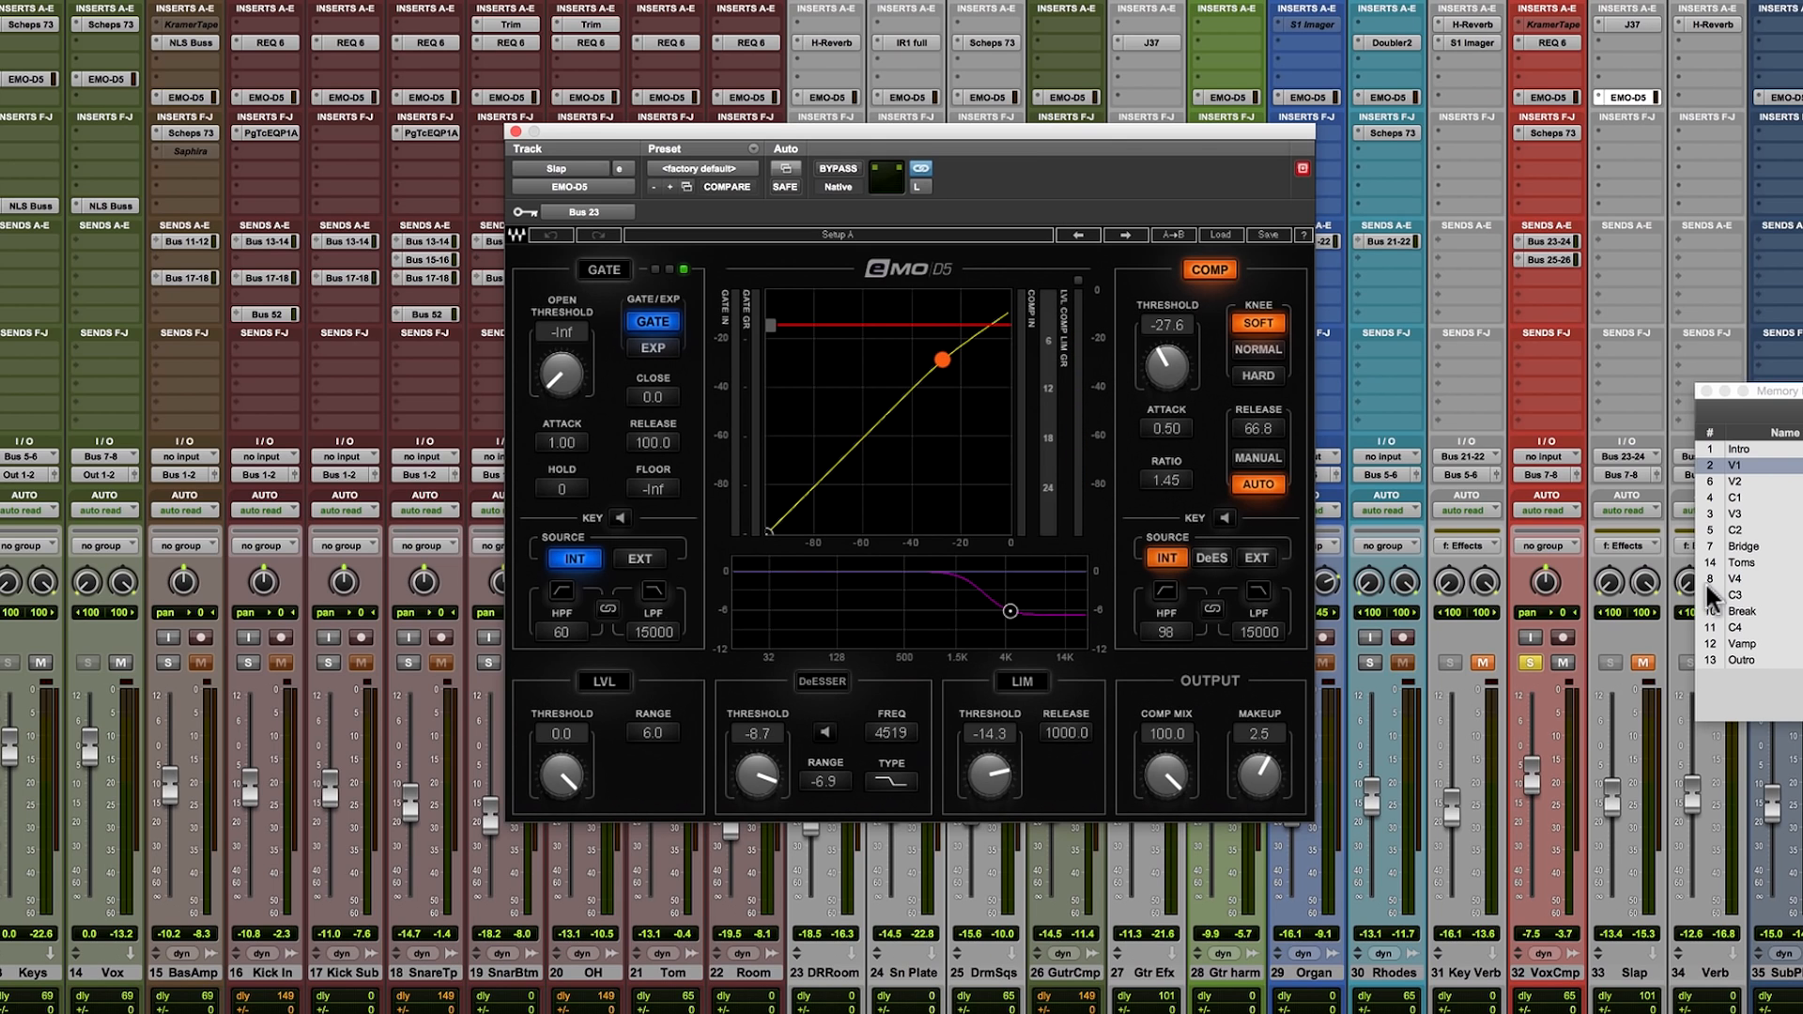
{"action": "left_click", "coordinate": [1637, 665]}
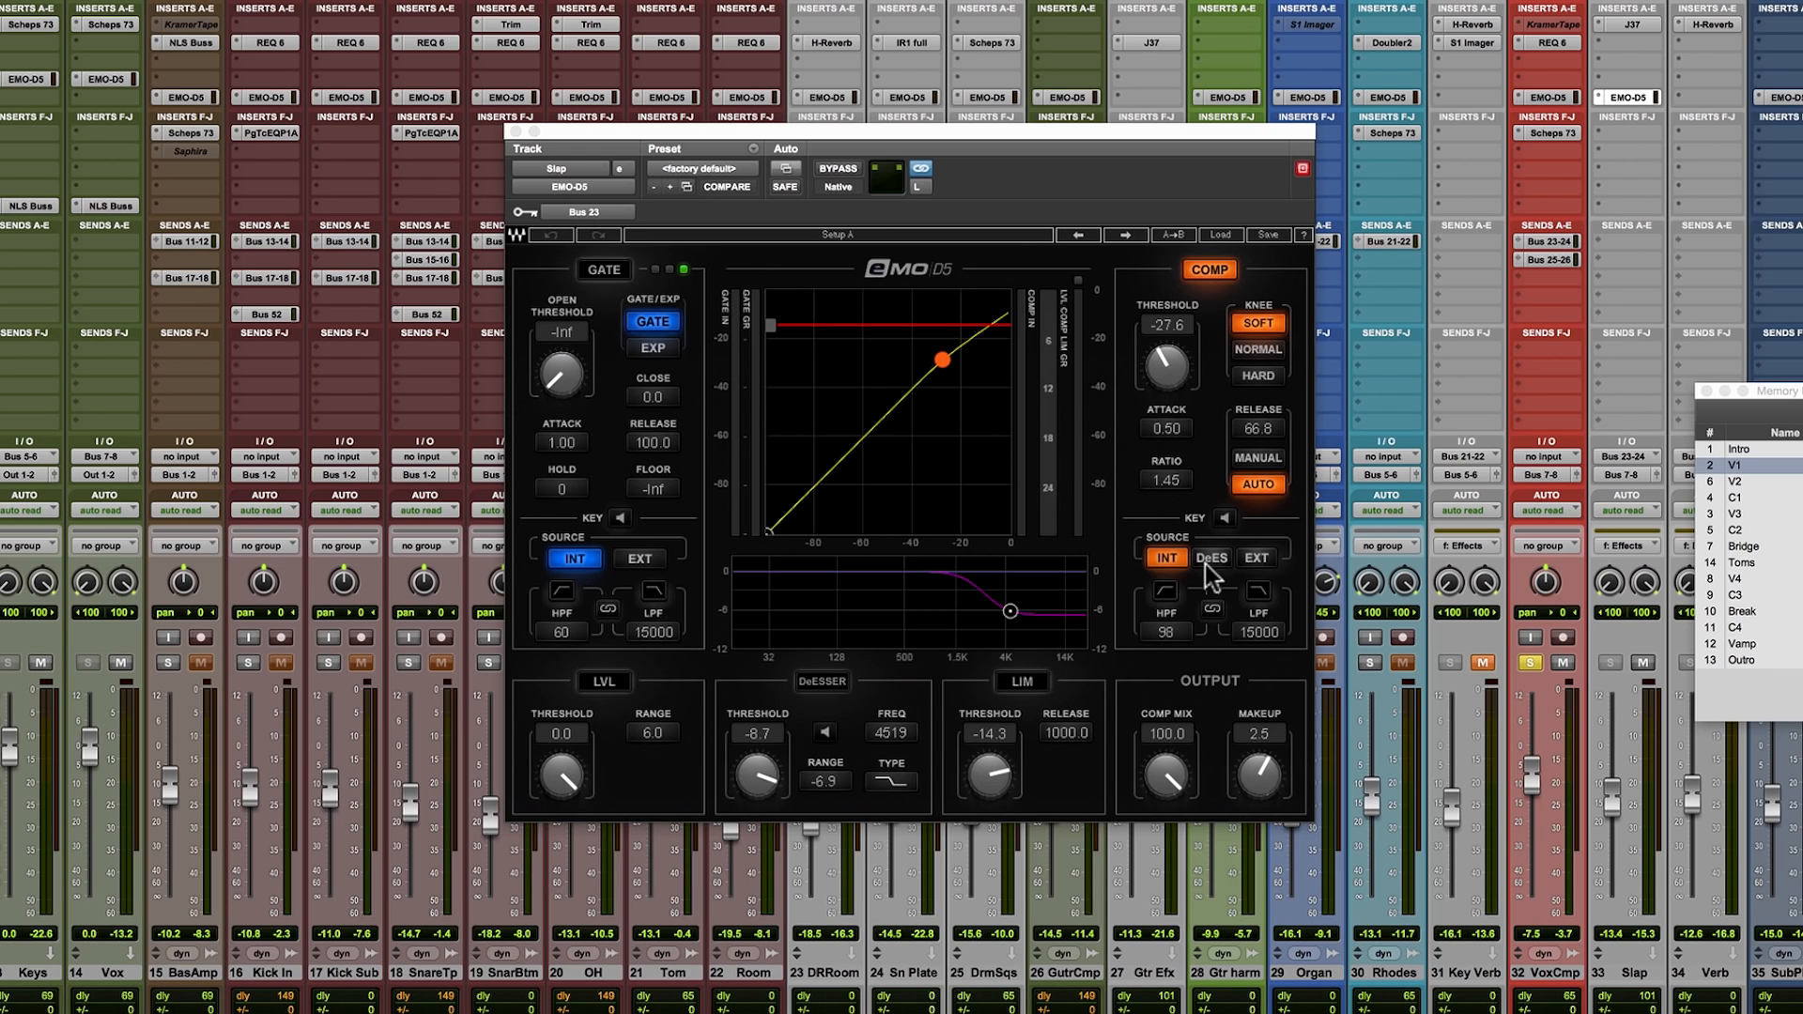
{"action": "left_click", "coordinate": [1253, 558]}
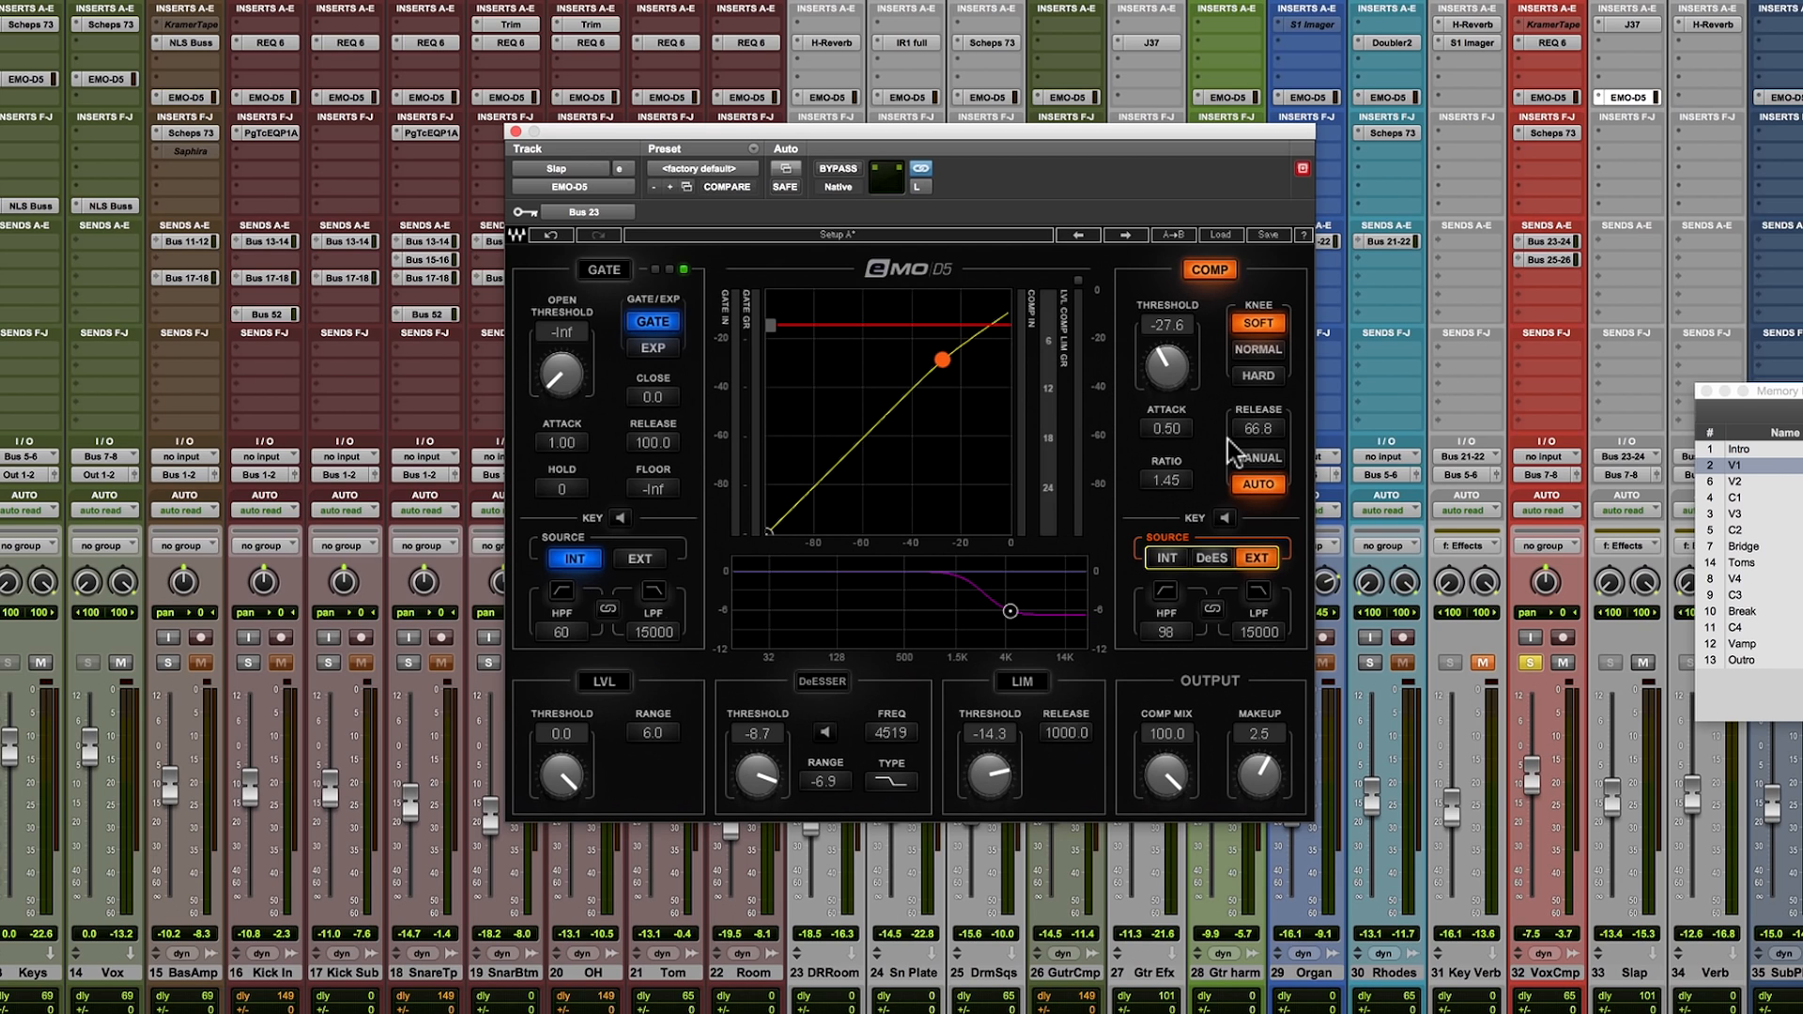
Play the vocal and compare its slap delay with the externally keyed compressor off and on.
{"action": "key", "text": "space"}
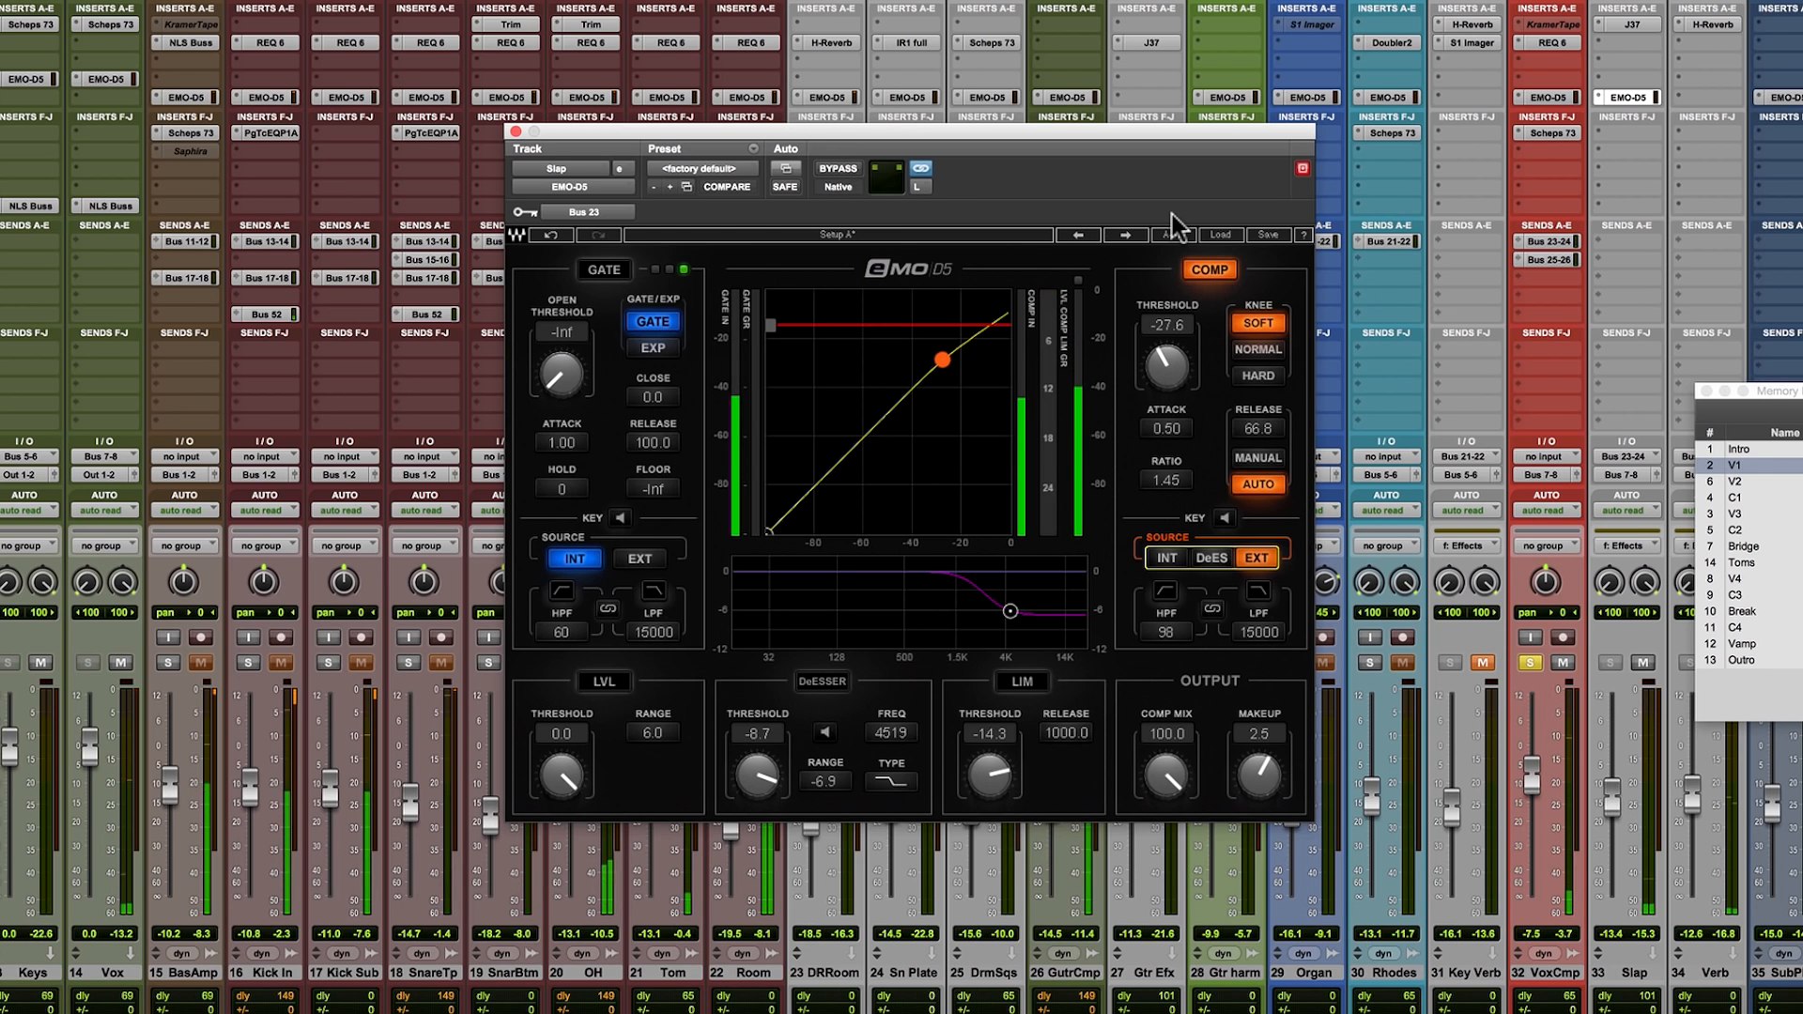
{"action": "left_click", "coordinate": [1200, 268]}
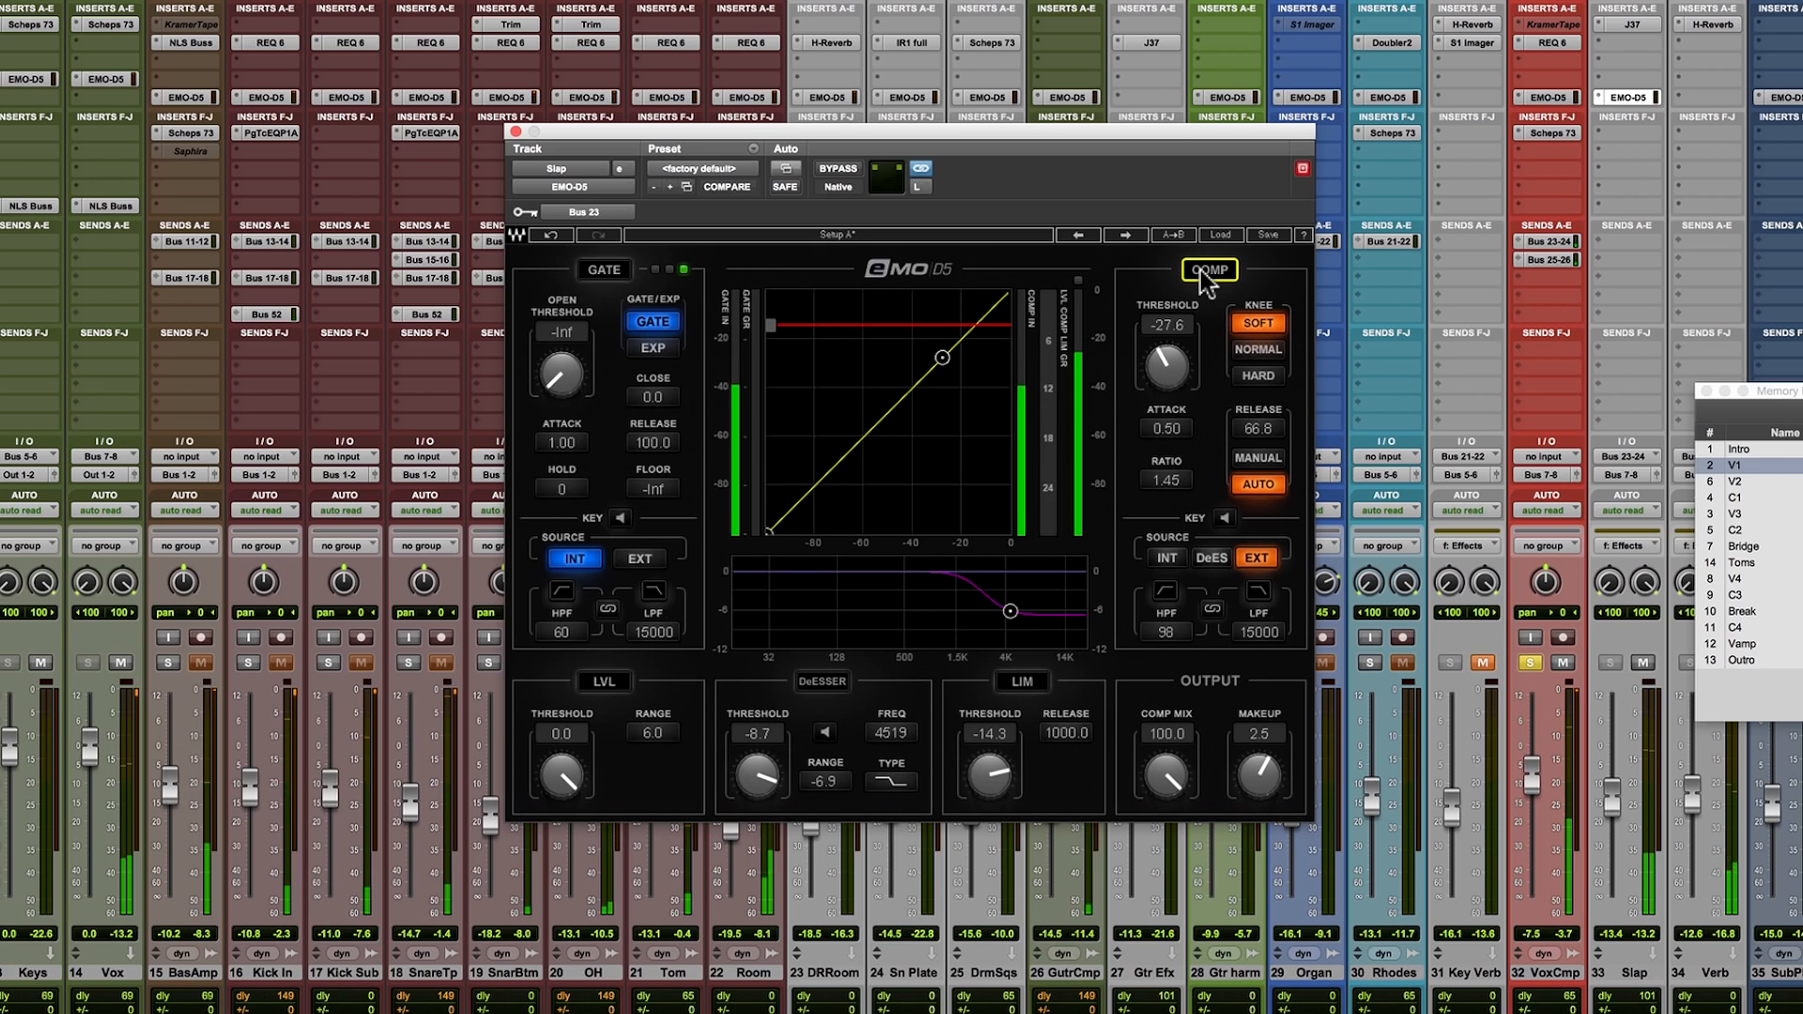
{"action": "left_click", "coordinate": [1200, 269]}
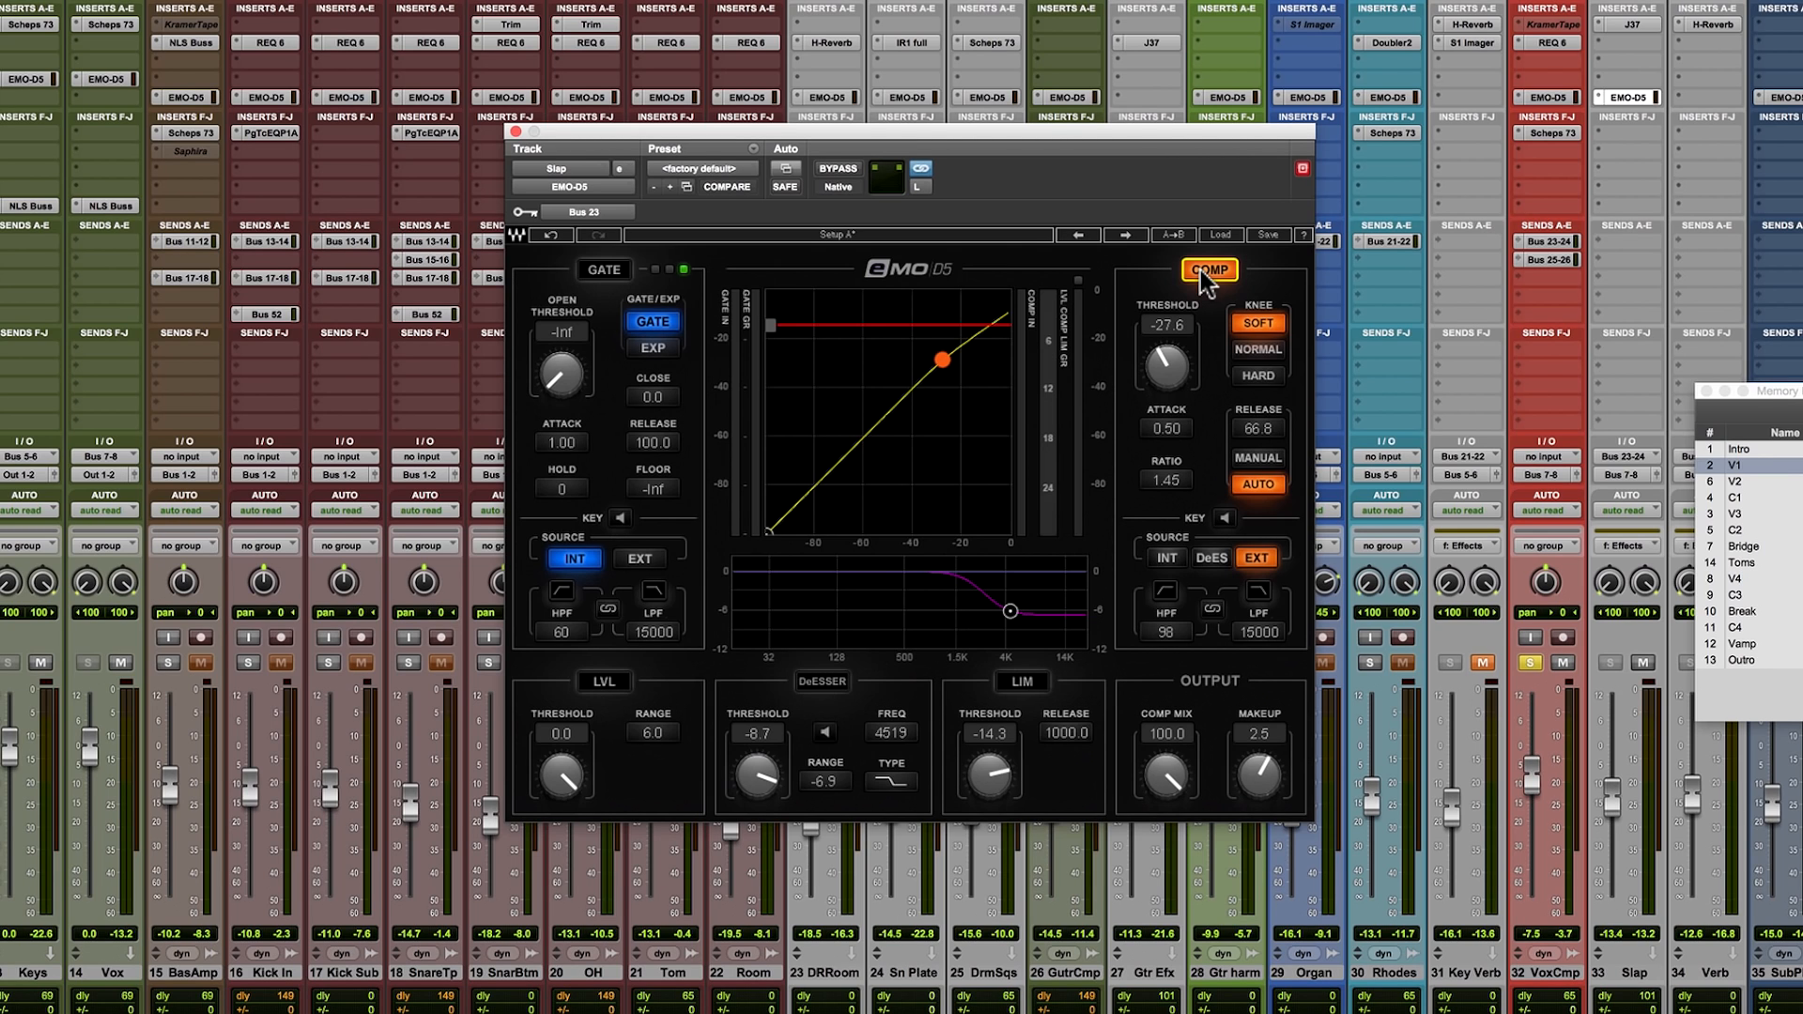
{"action": "key", "text": "space"}
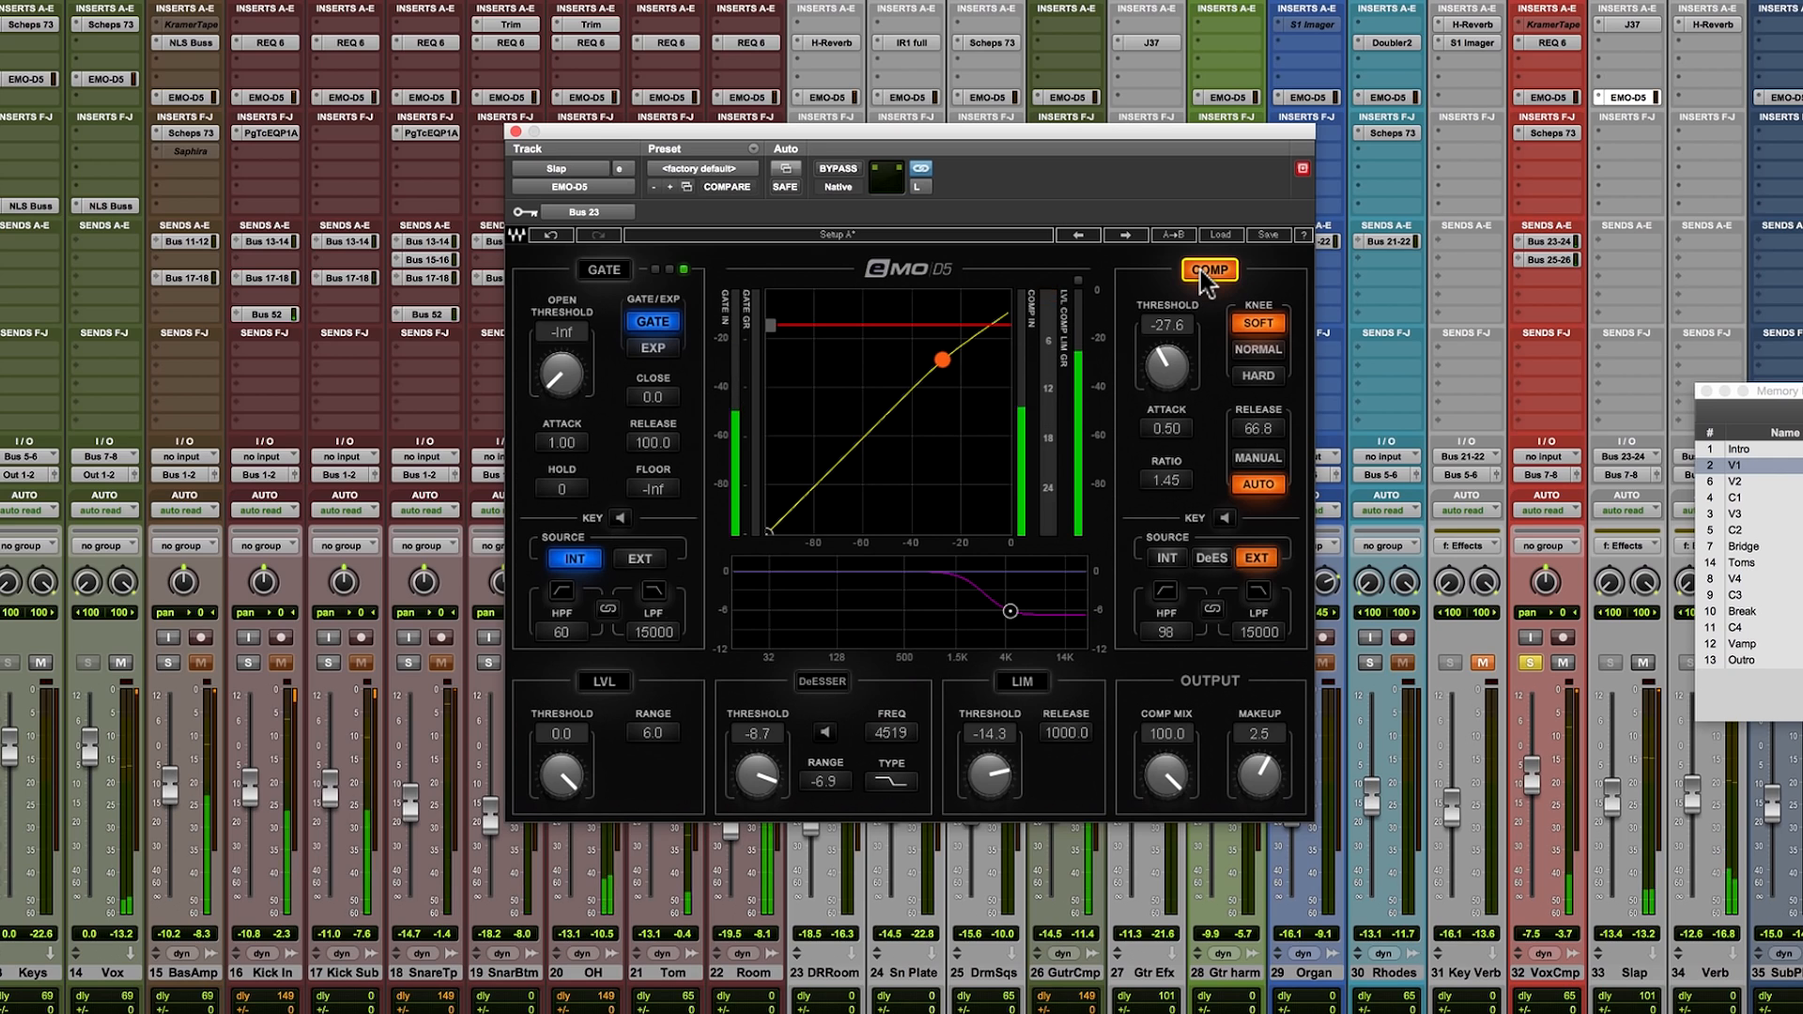
{"action": "left_click", "coordinate": [1200, 268]}
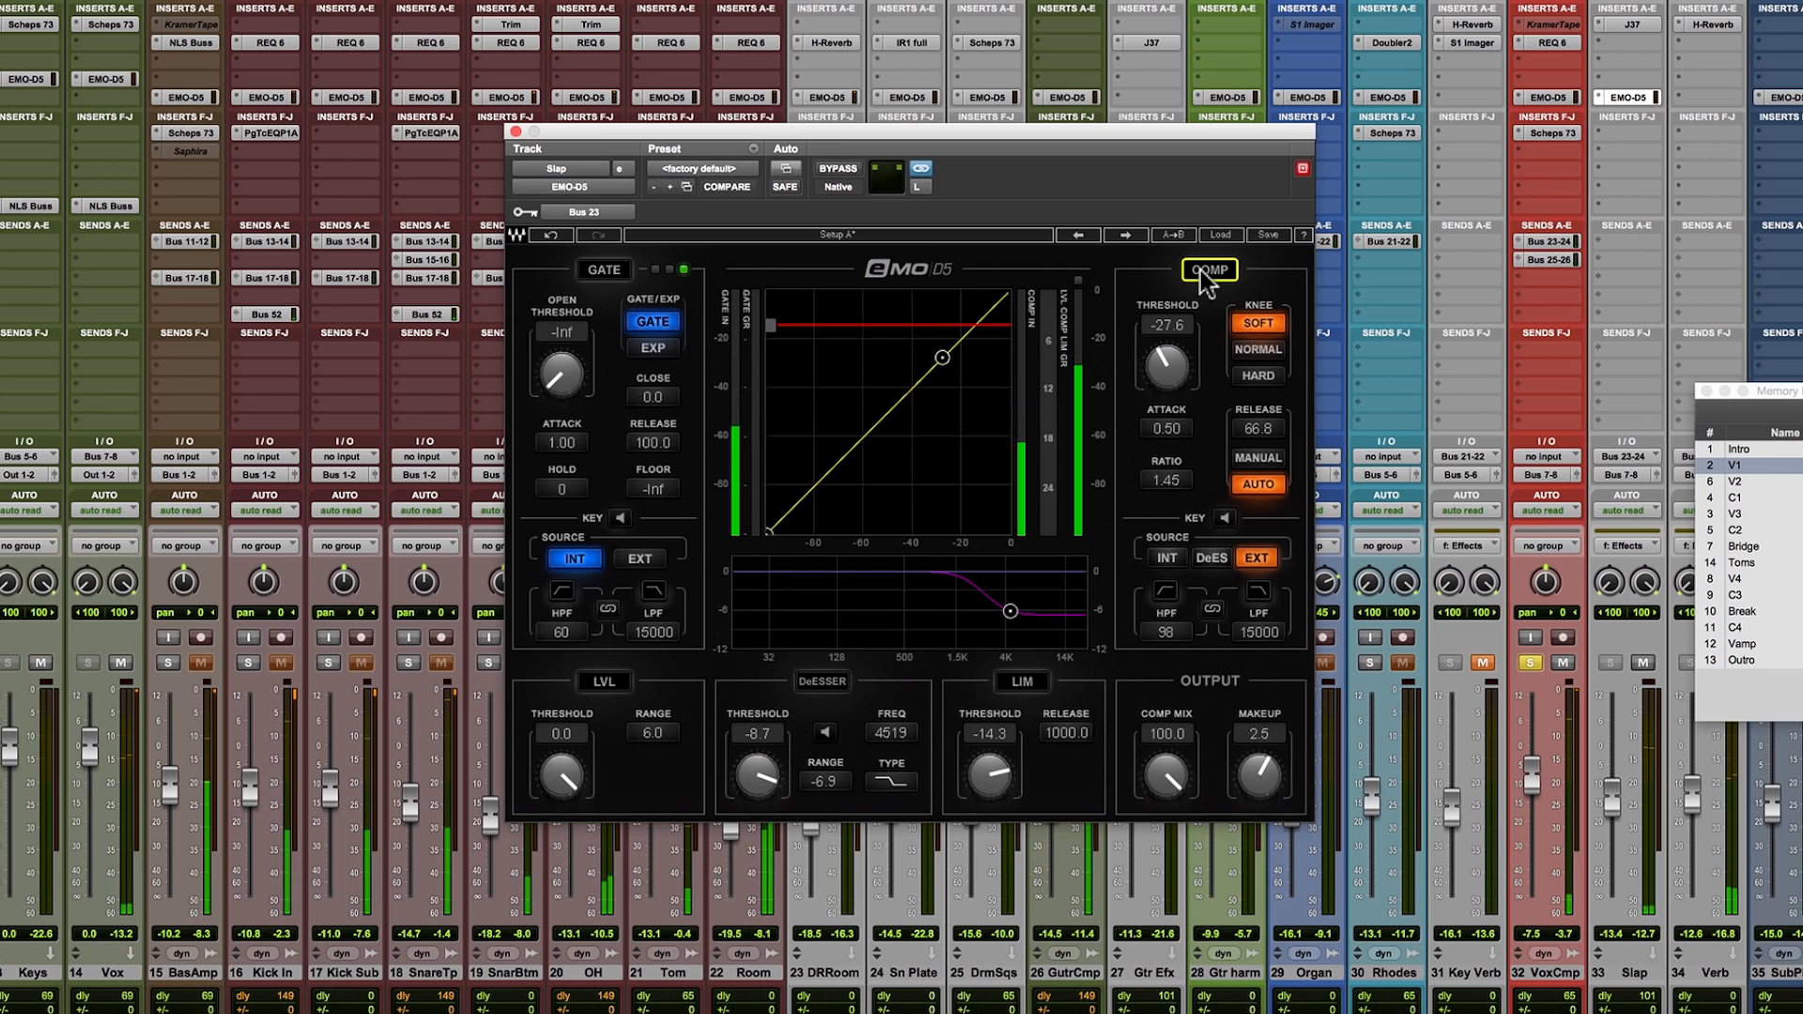
{"action": "left_click", "coordinate": [1200, 268]}
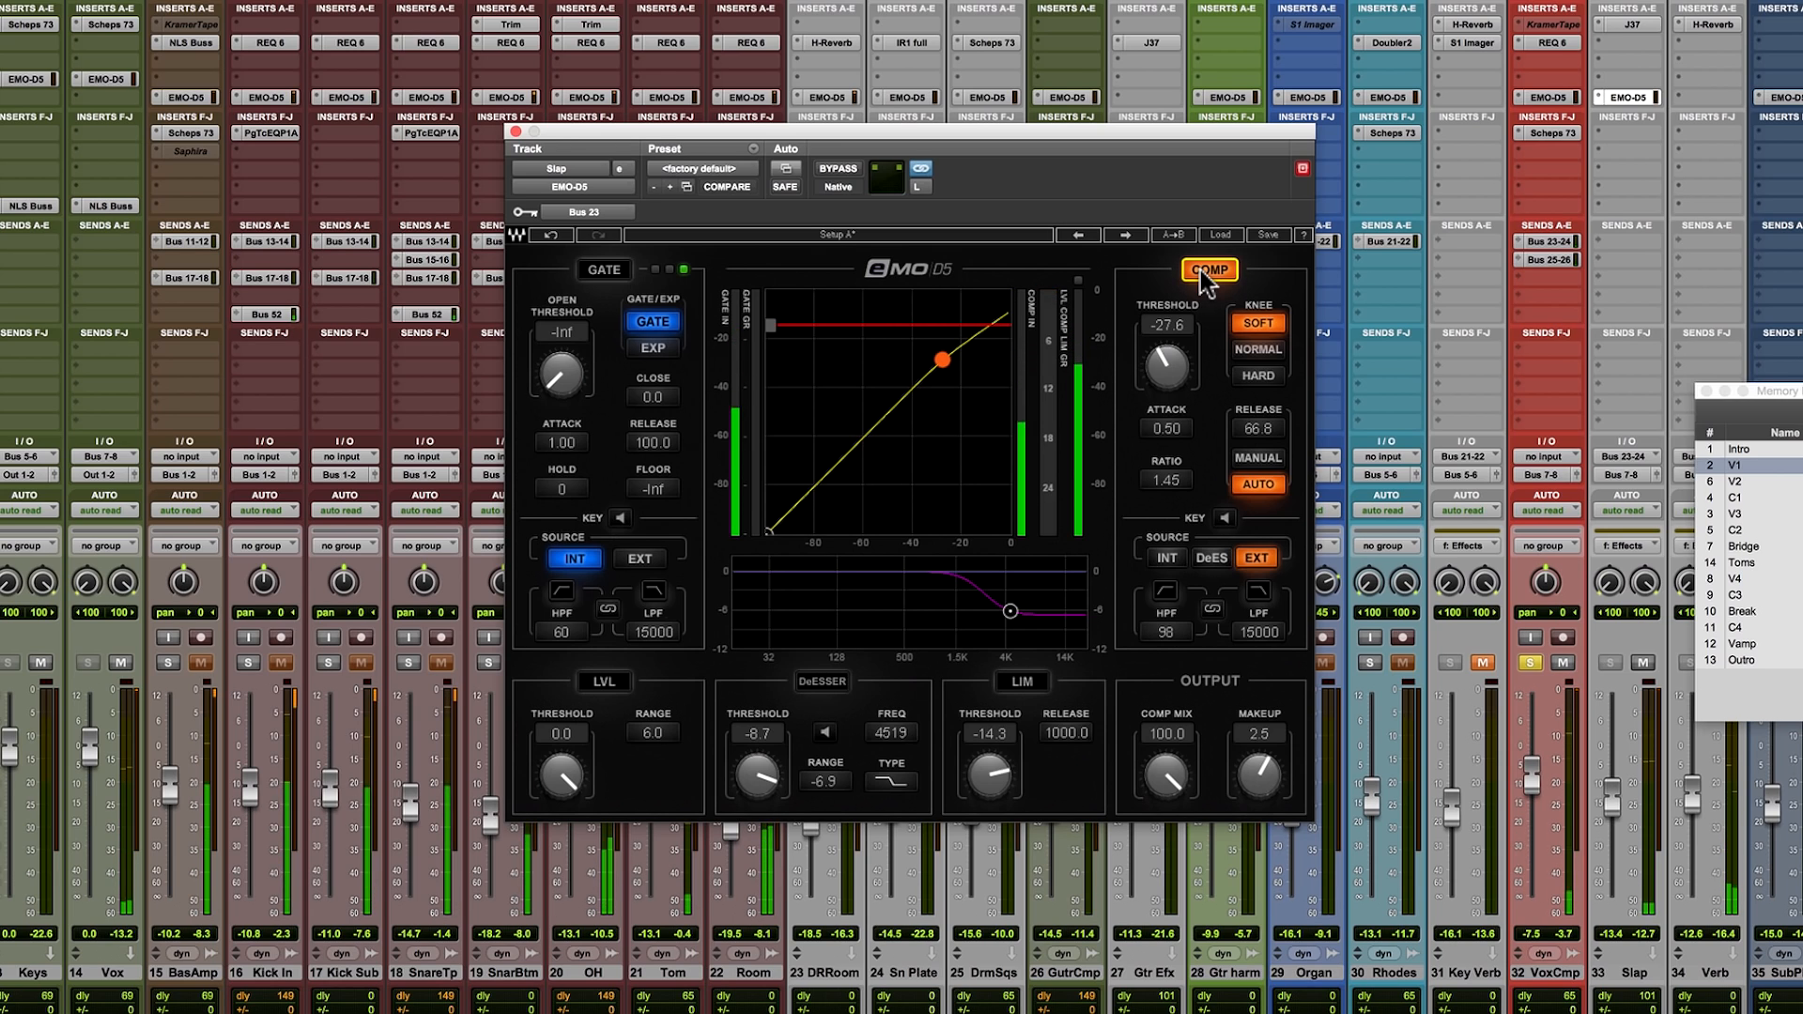
Set the Slap compressor threshold to -26.8 and compare the delay with the compressor off and on.
{"action": "left_click_drag", "start_coordinate": [1165, 364], "coordinate": [1165, 355]}
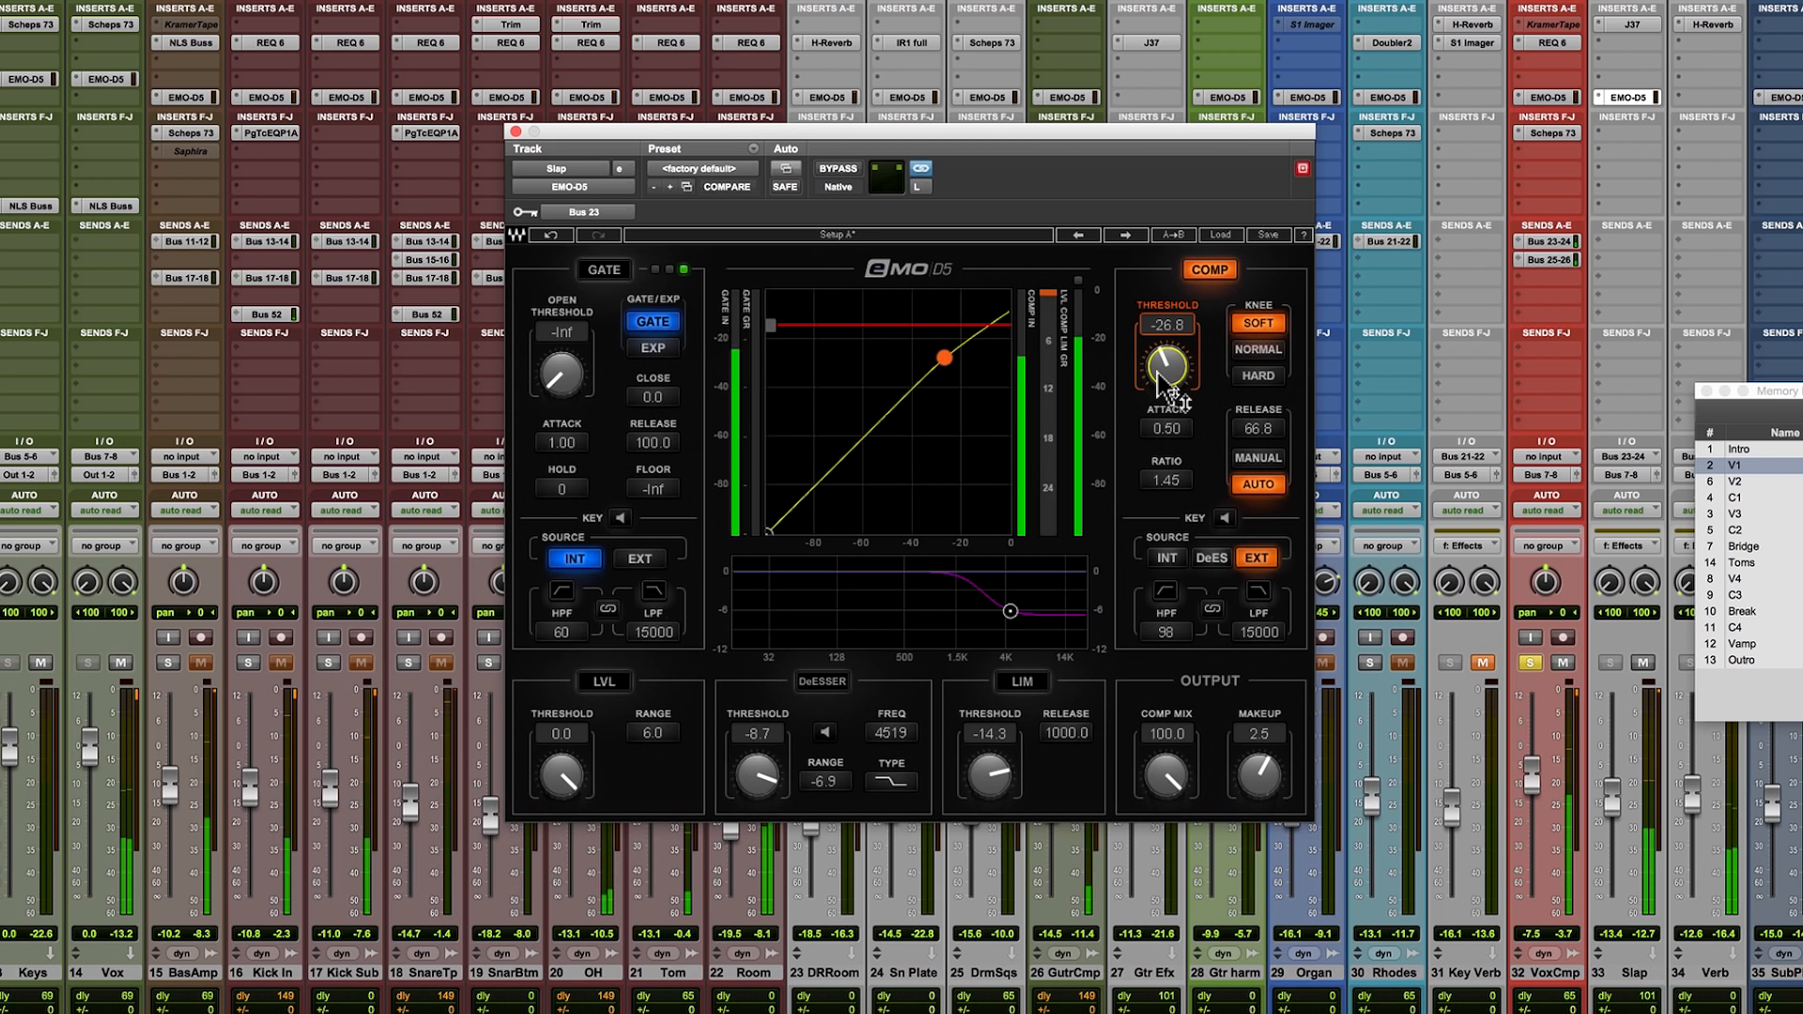
{"action": "left_click", "coordinate": [1211, 272]}
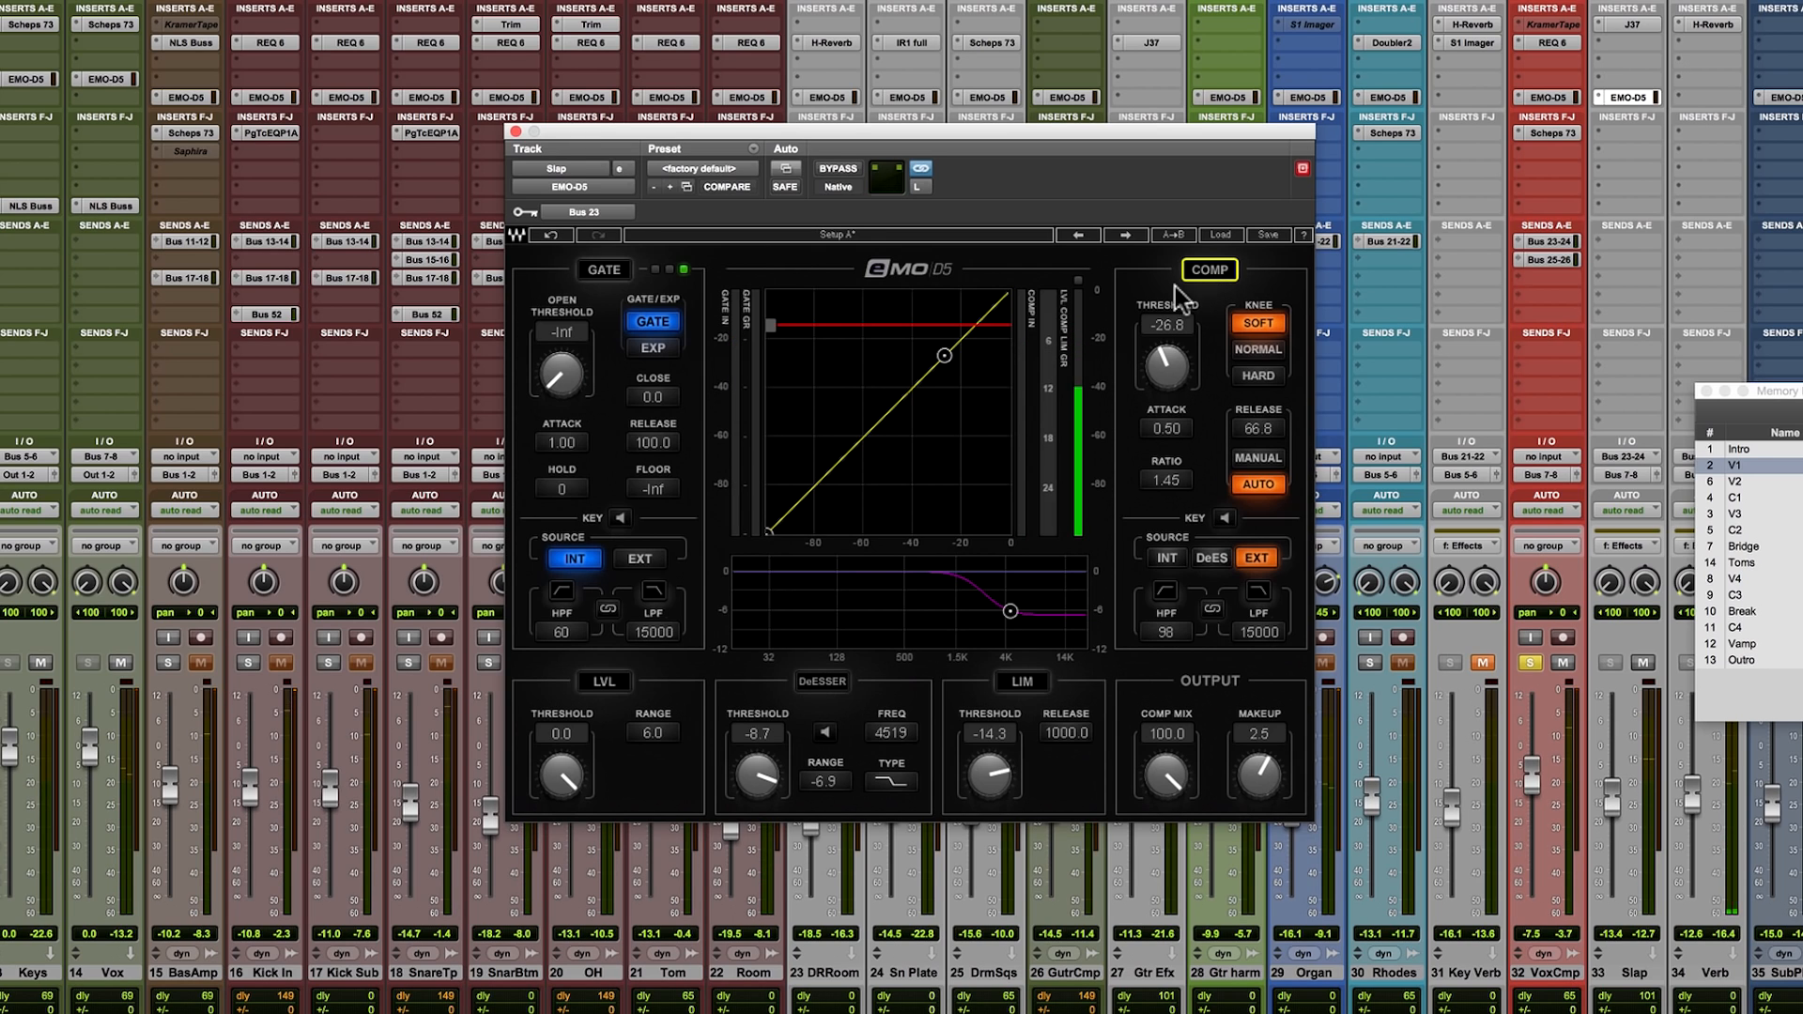
{"action": "left_click", "coordinate": [1198, 272]}
Unsolo VoxCmp and set its fader to -8.6 dB in the full mix.
{"action": "left_click", "coordinate": [1531, 664]}
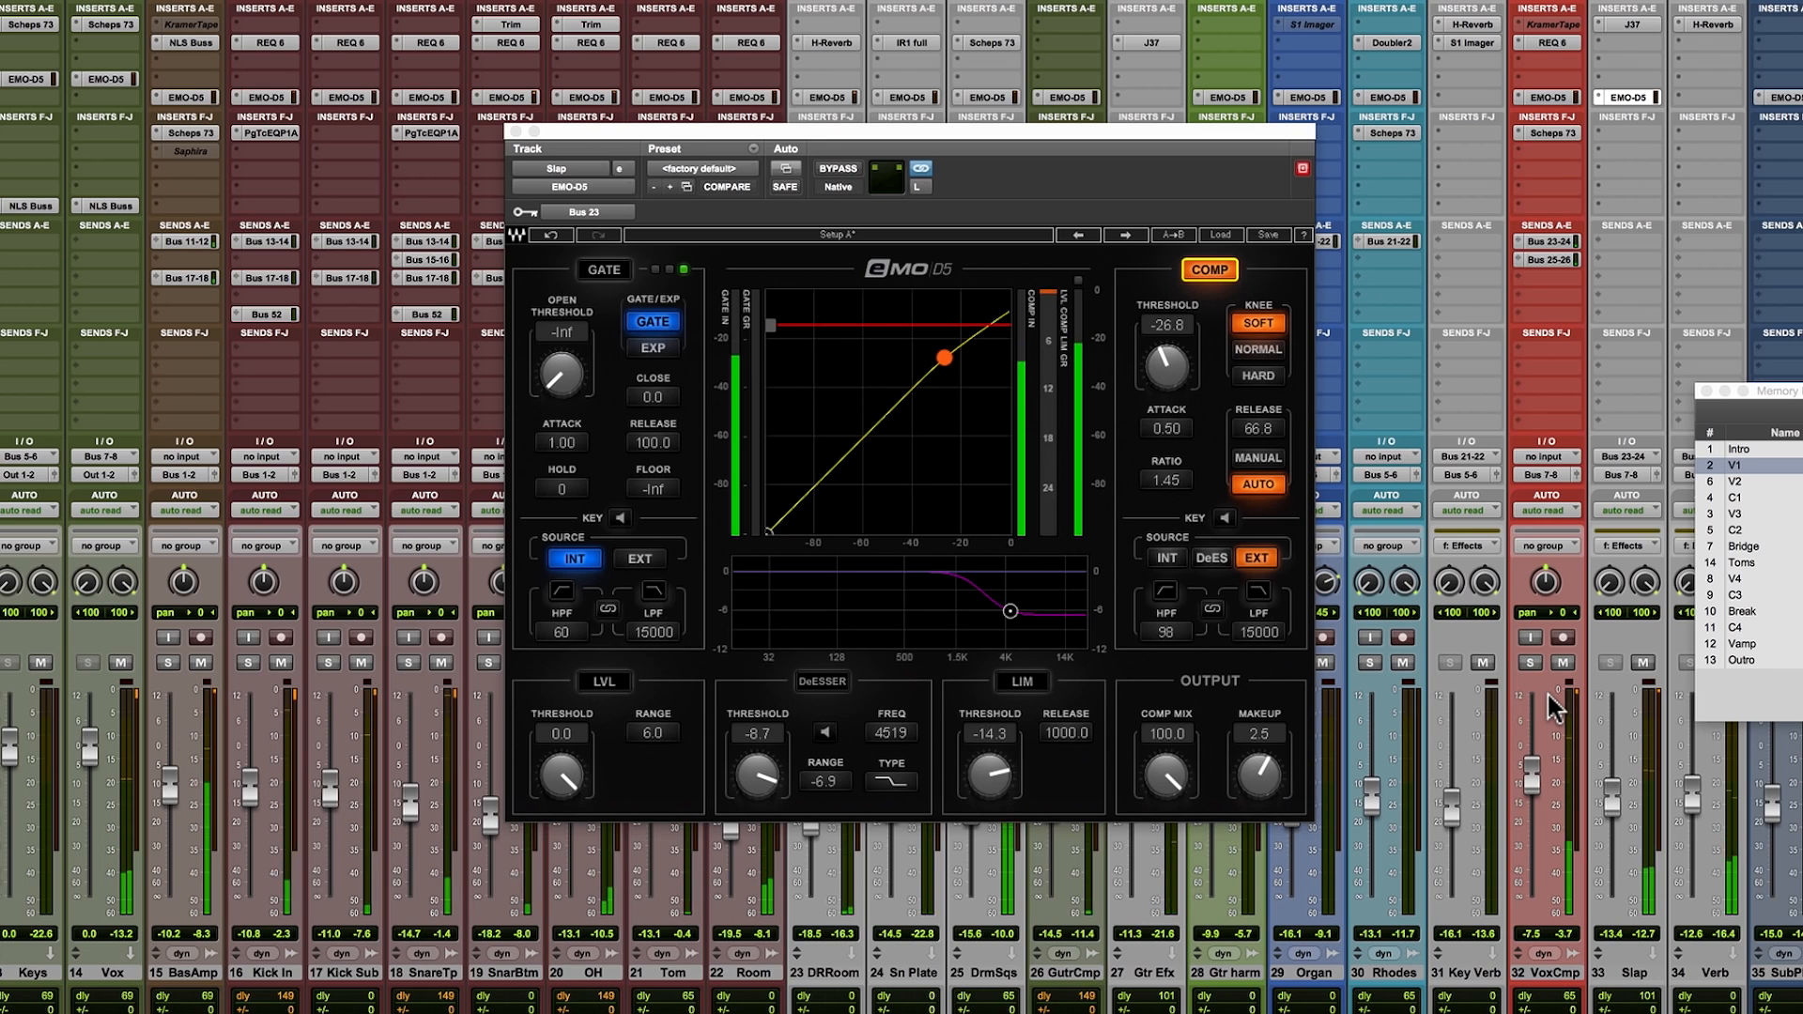
{"action": "left_click_drag", "start_coordinate": [1542, 774], "coordinate": [1540, 787]}
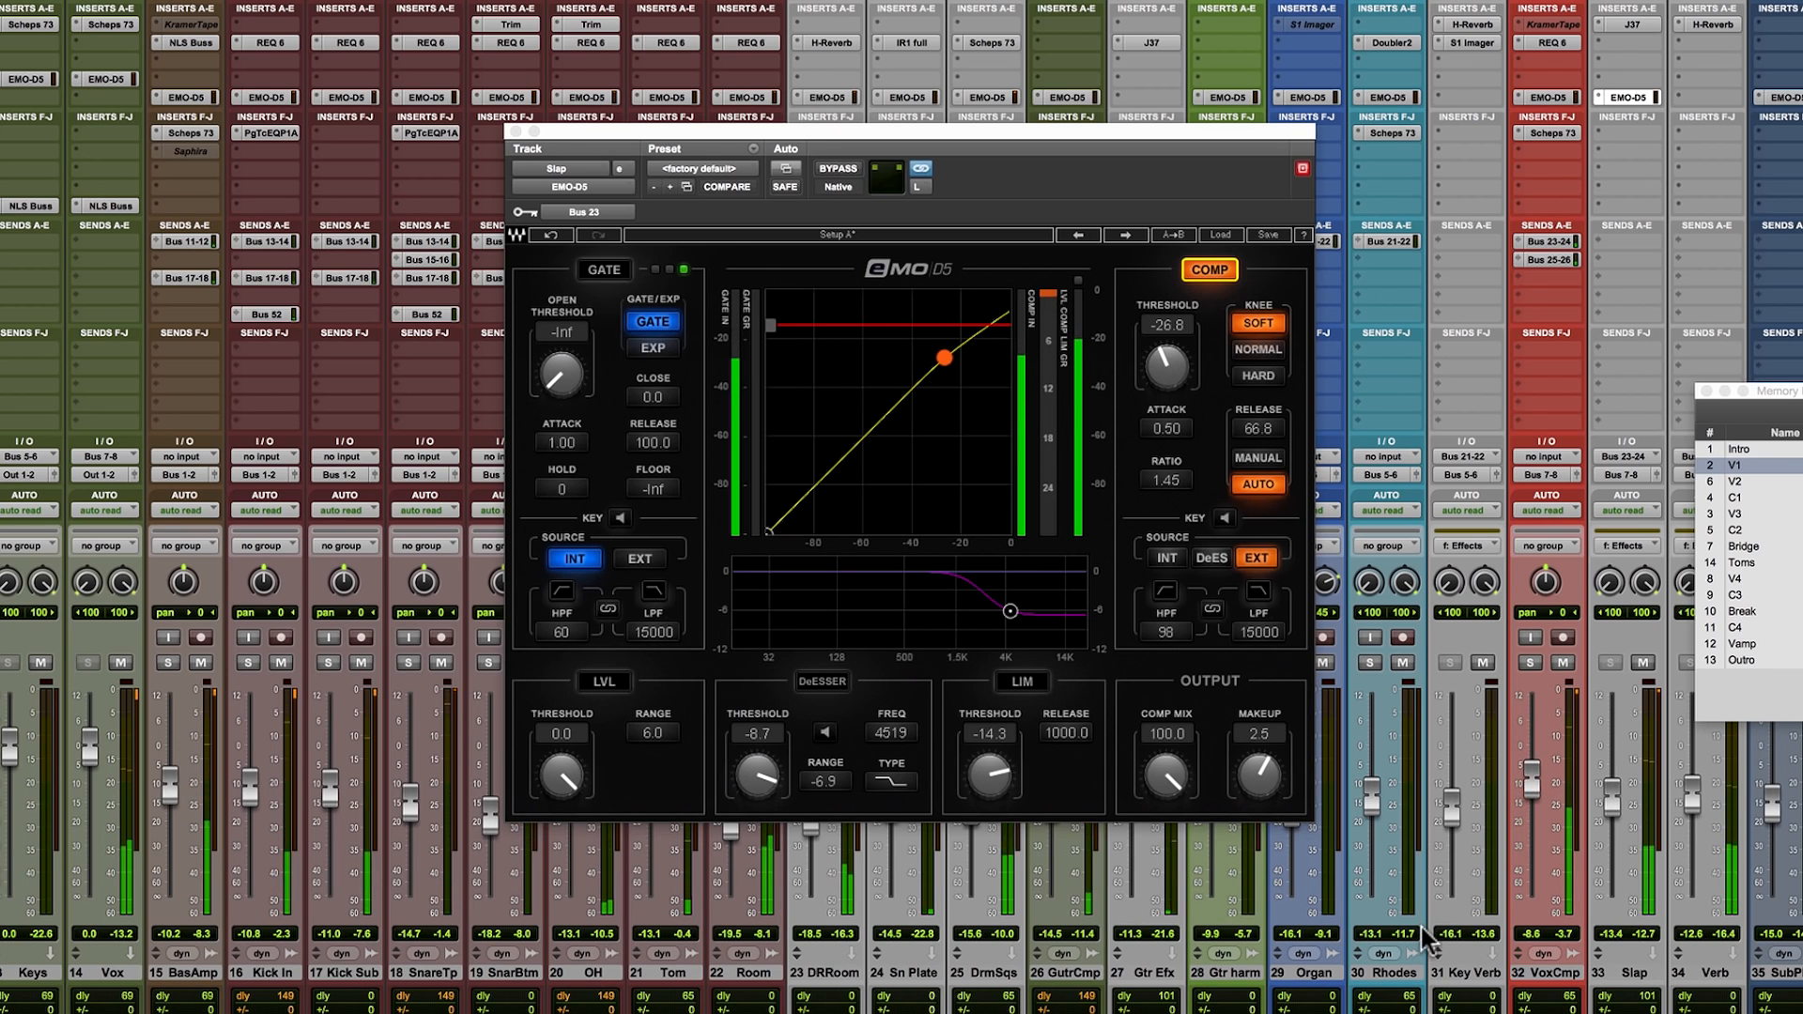
{"action": "scroll", "coordinate": [1422, 927], "scroll_direction": "left", "scroll_amount": 10}
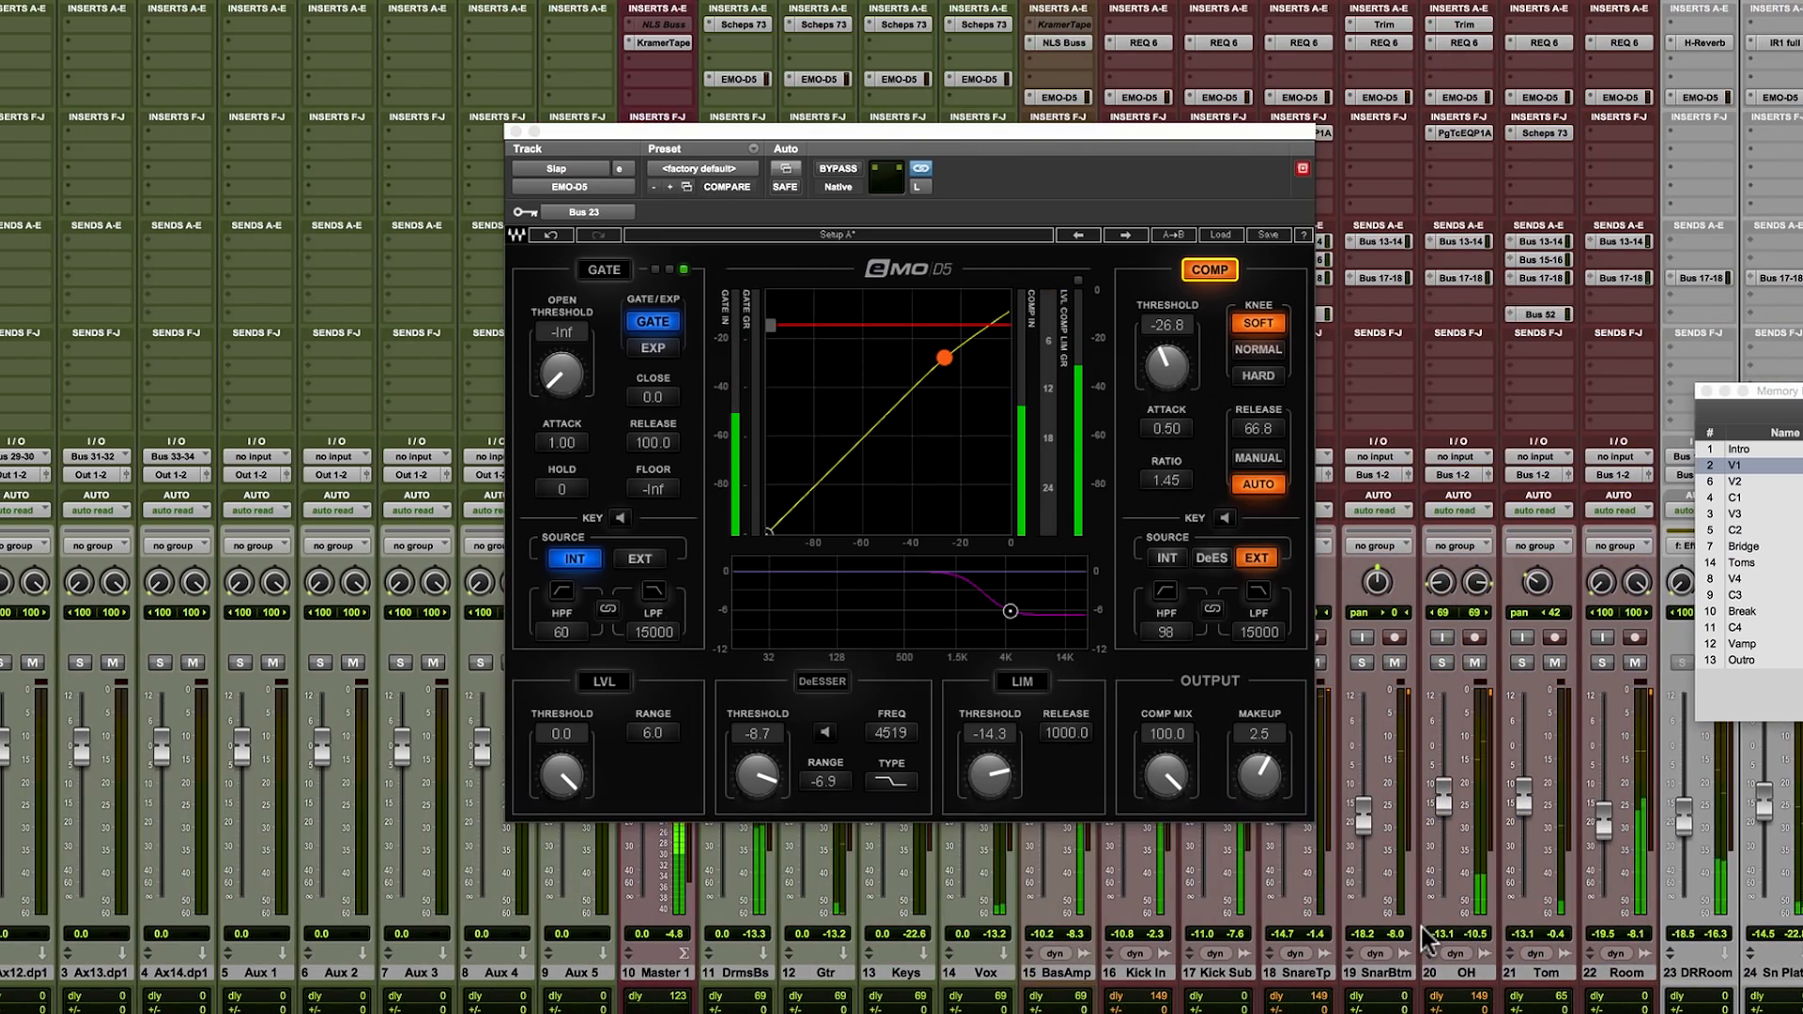
Open the EMO-D5 on the DrmsBs group and mute the Gtr, Keys and Vox groups.
{"action": "scroll", "coordinate": [1424, 936], "scroll_direction": "right", "scroll_amount": 7}
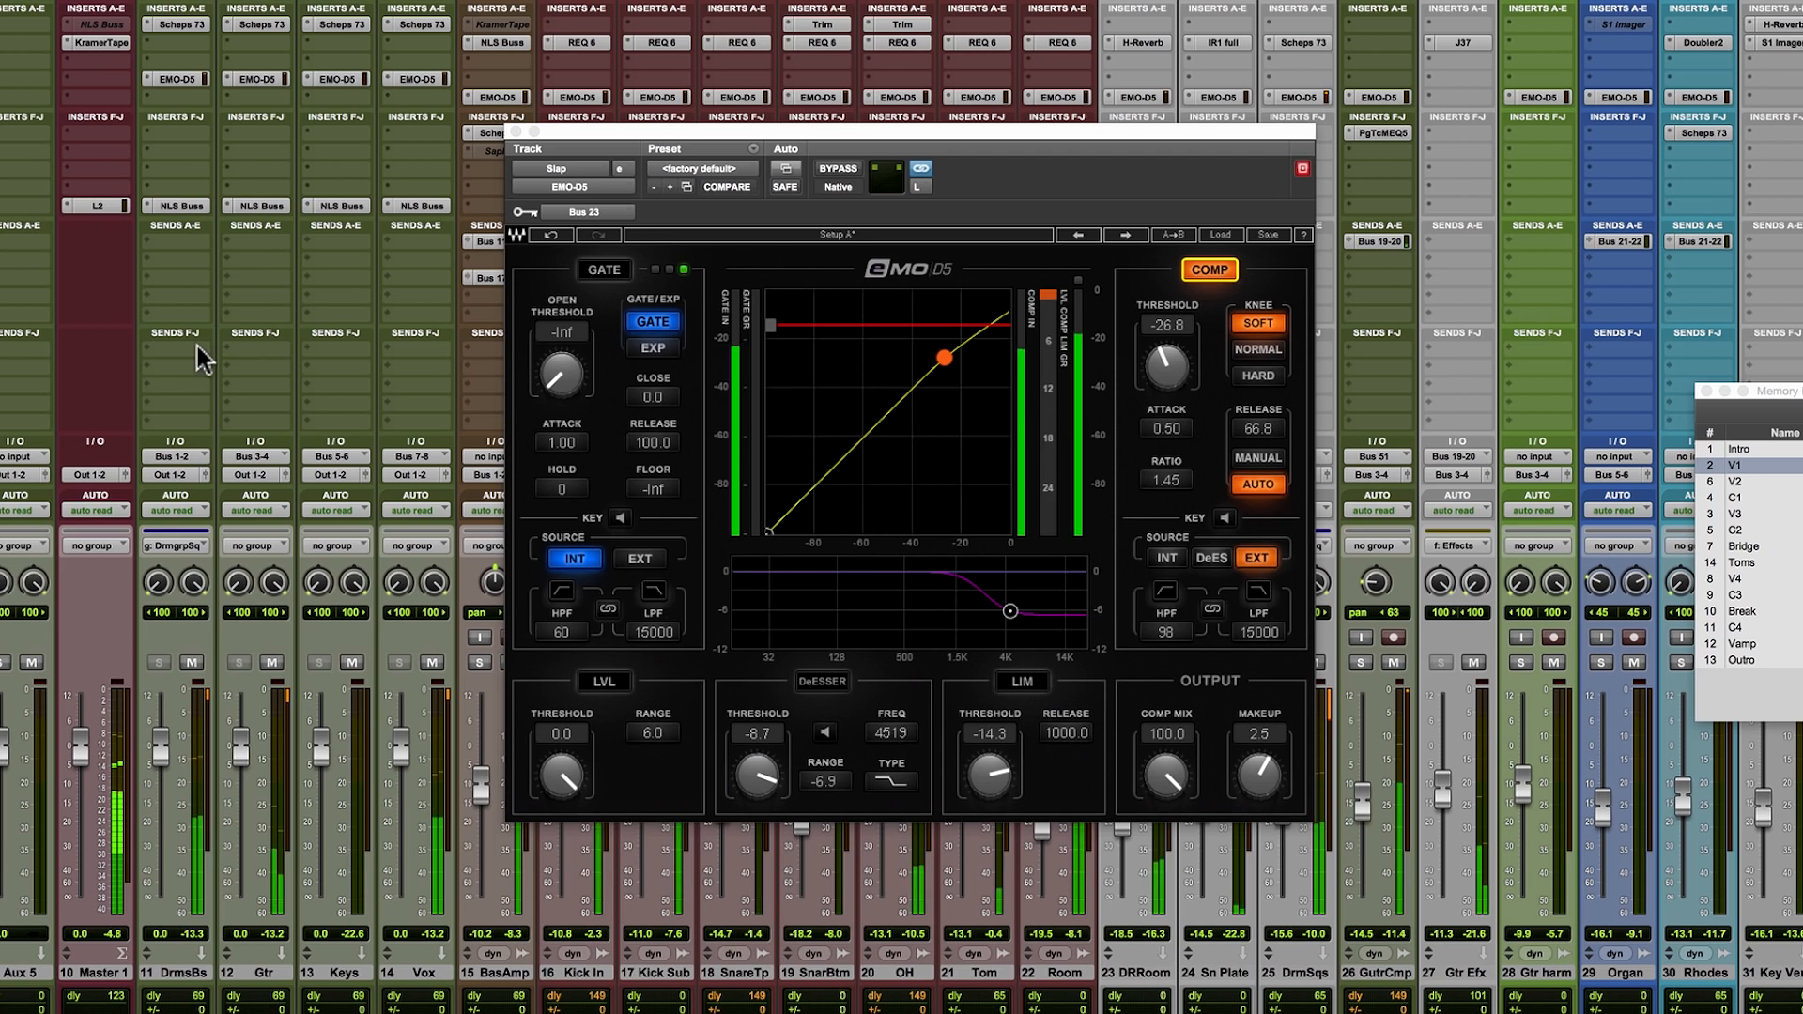
{"action": "left_click", "coordinate": [173, 75]}
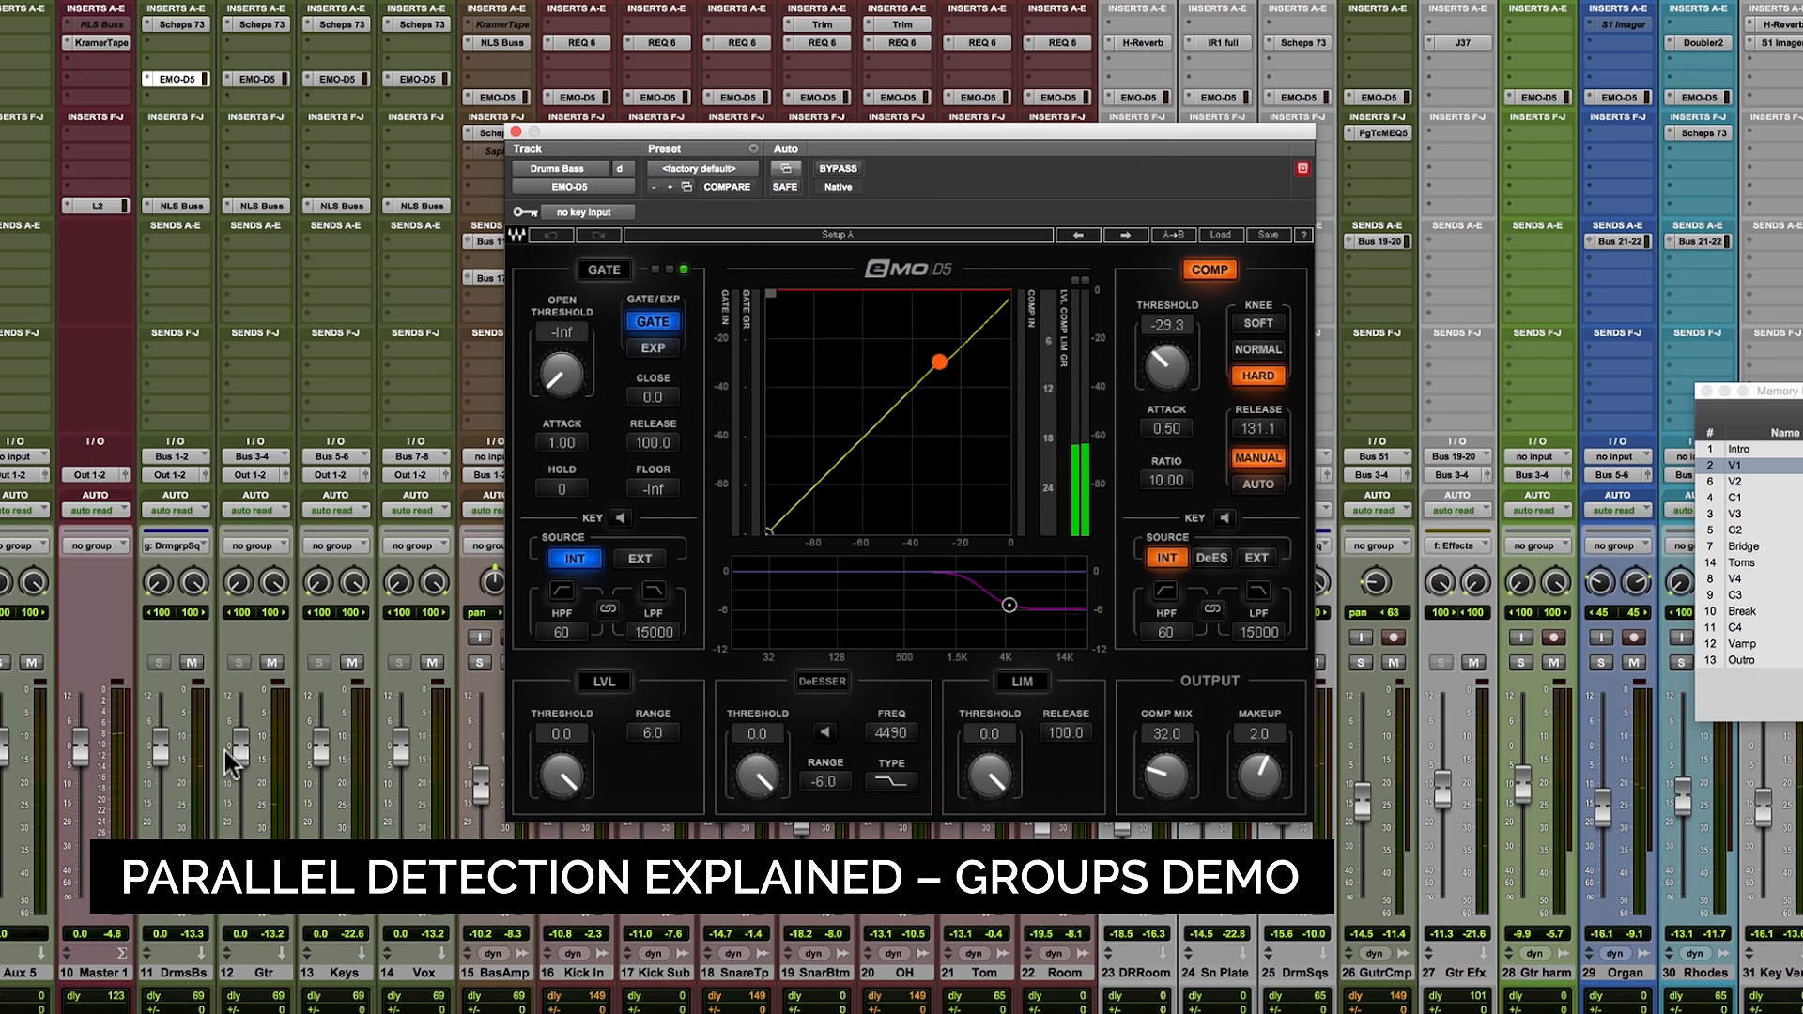
{"action": "left_click", "coordinate": [272, 663]}
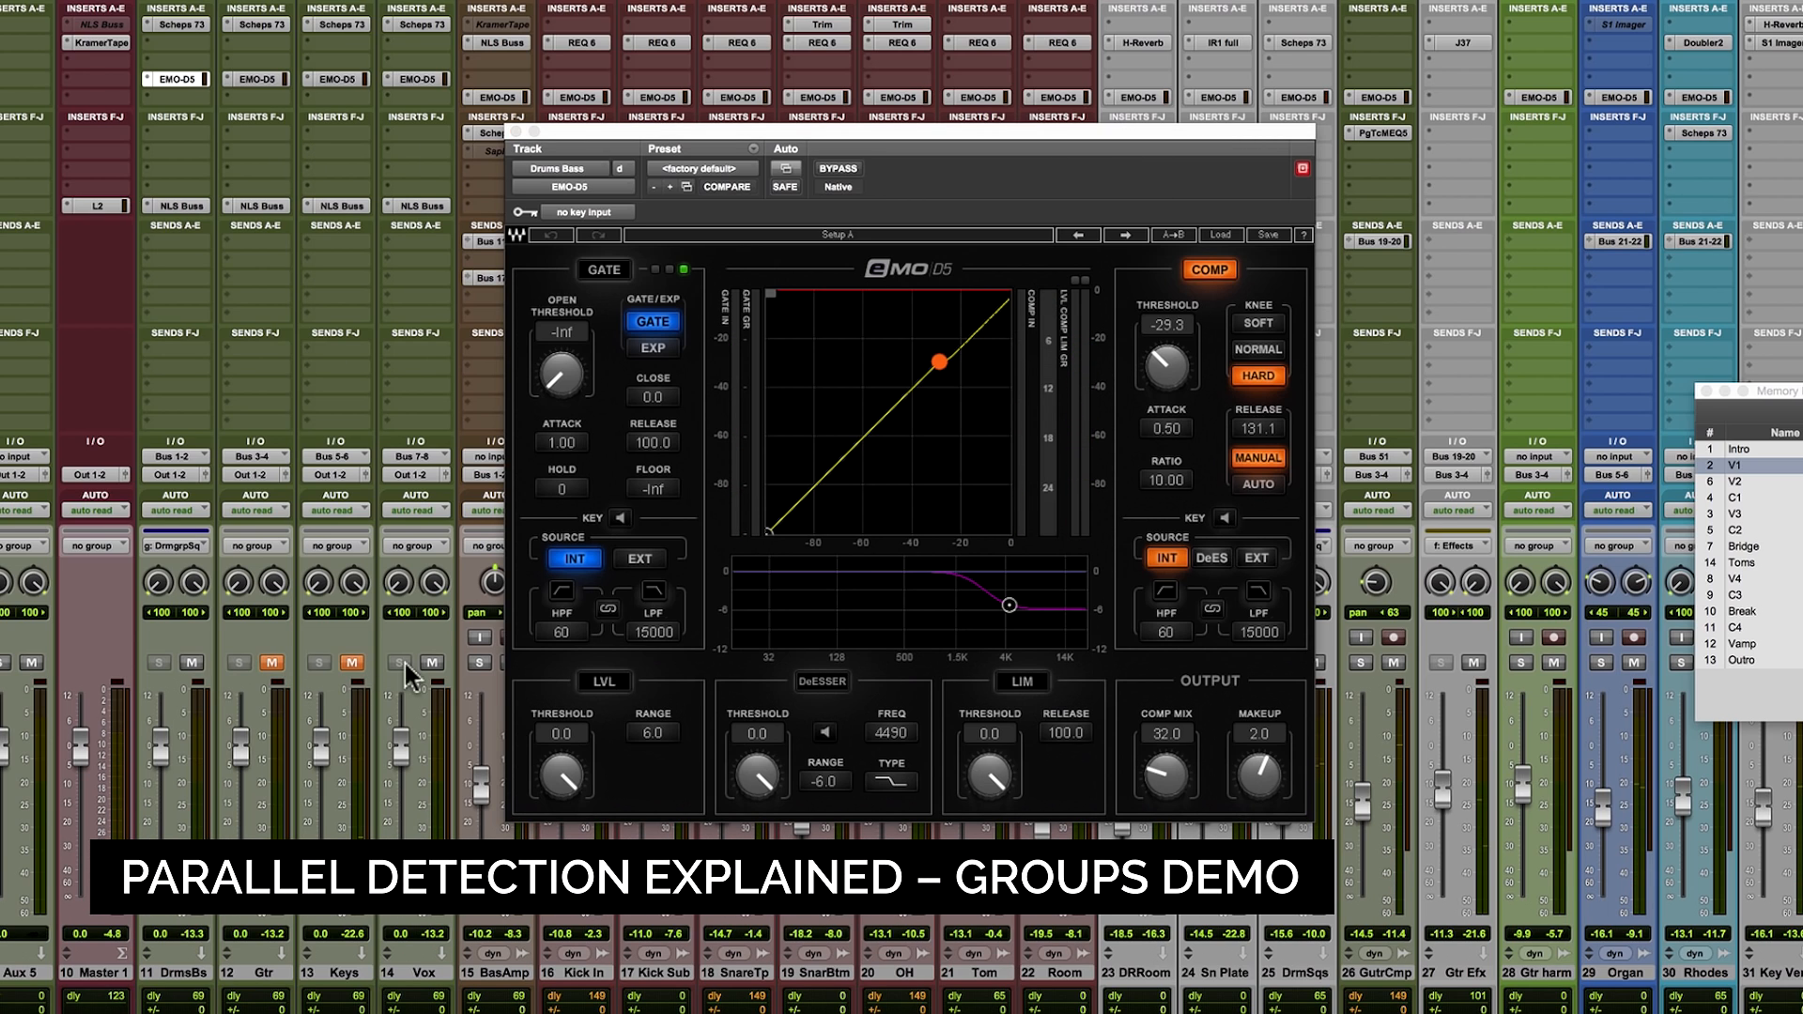
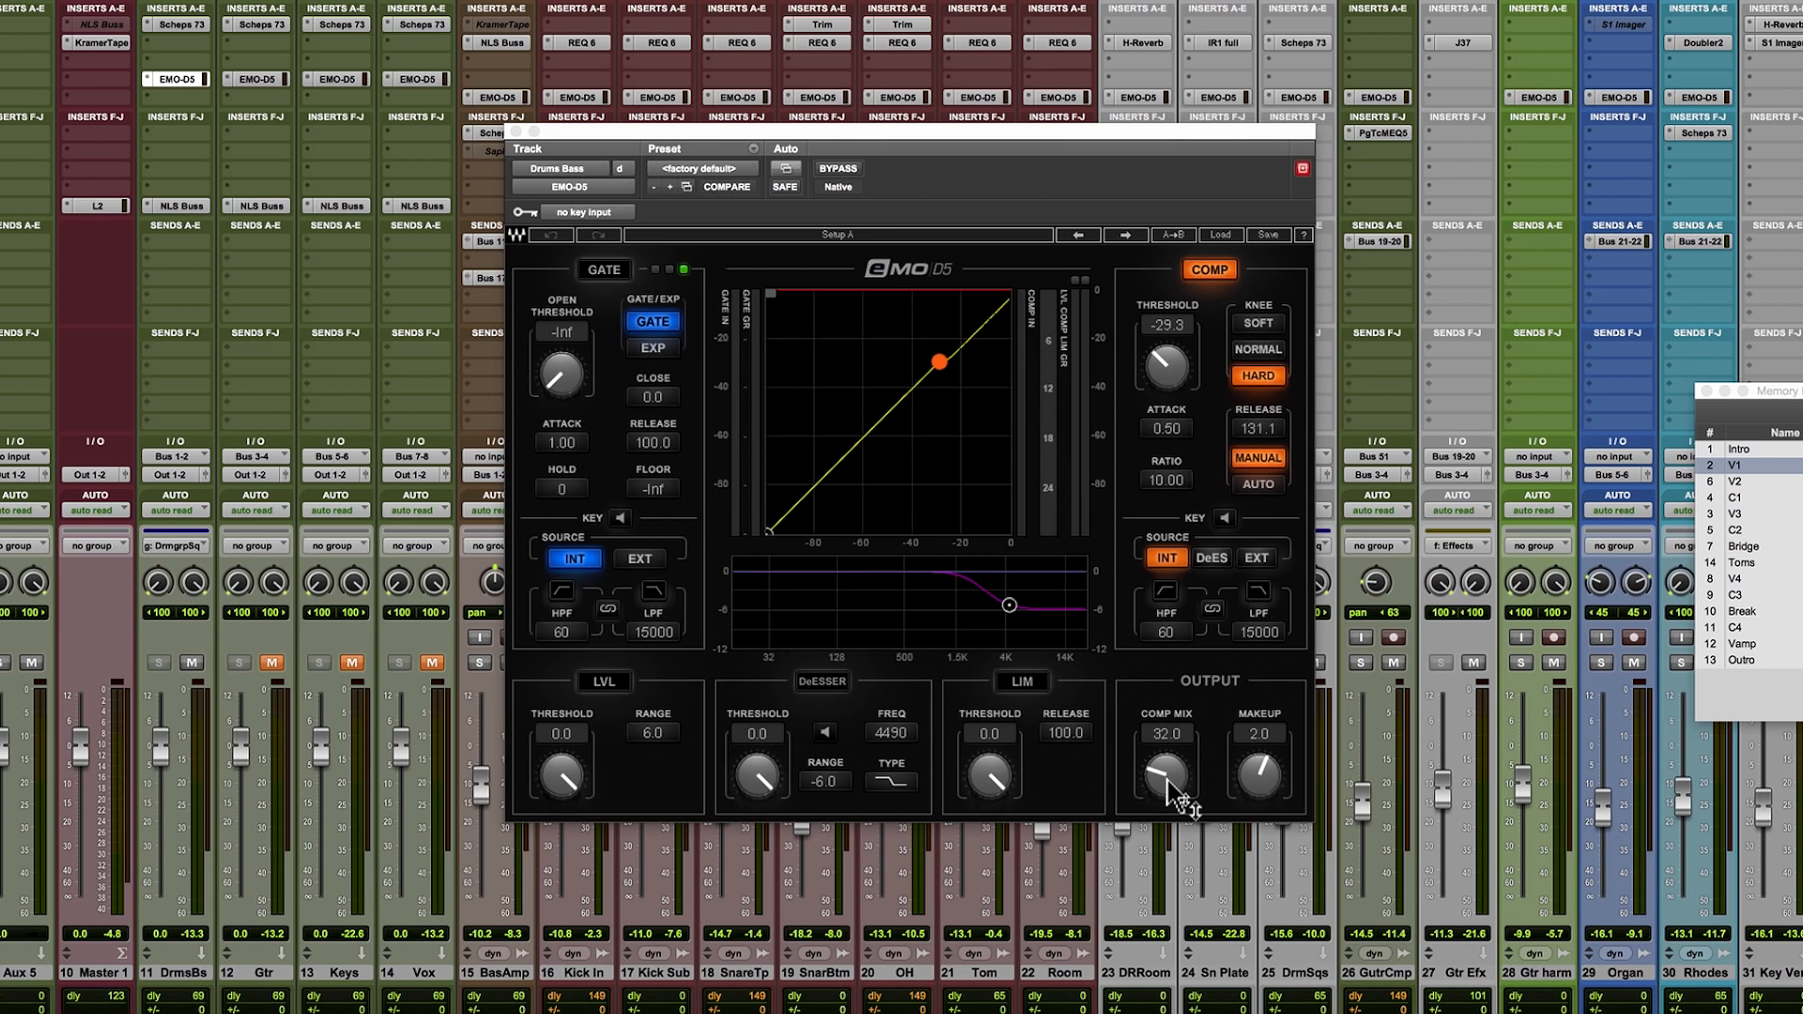
Audition the drums and bass compressor with Comp Mix at 100 during playback, undoing the change after each trial.
{"action": "left_click_drag", "start_coordinate": [1161, 776], "coordinate": [1151, 520]}
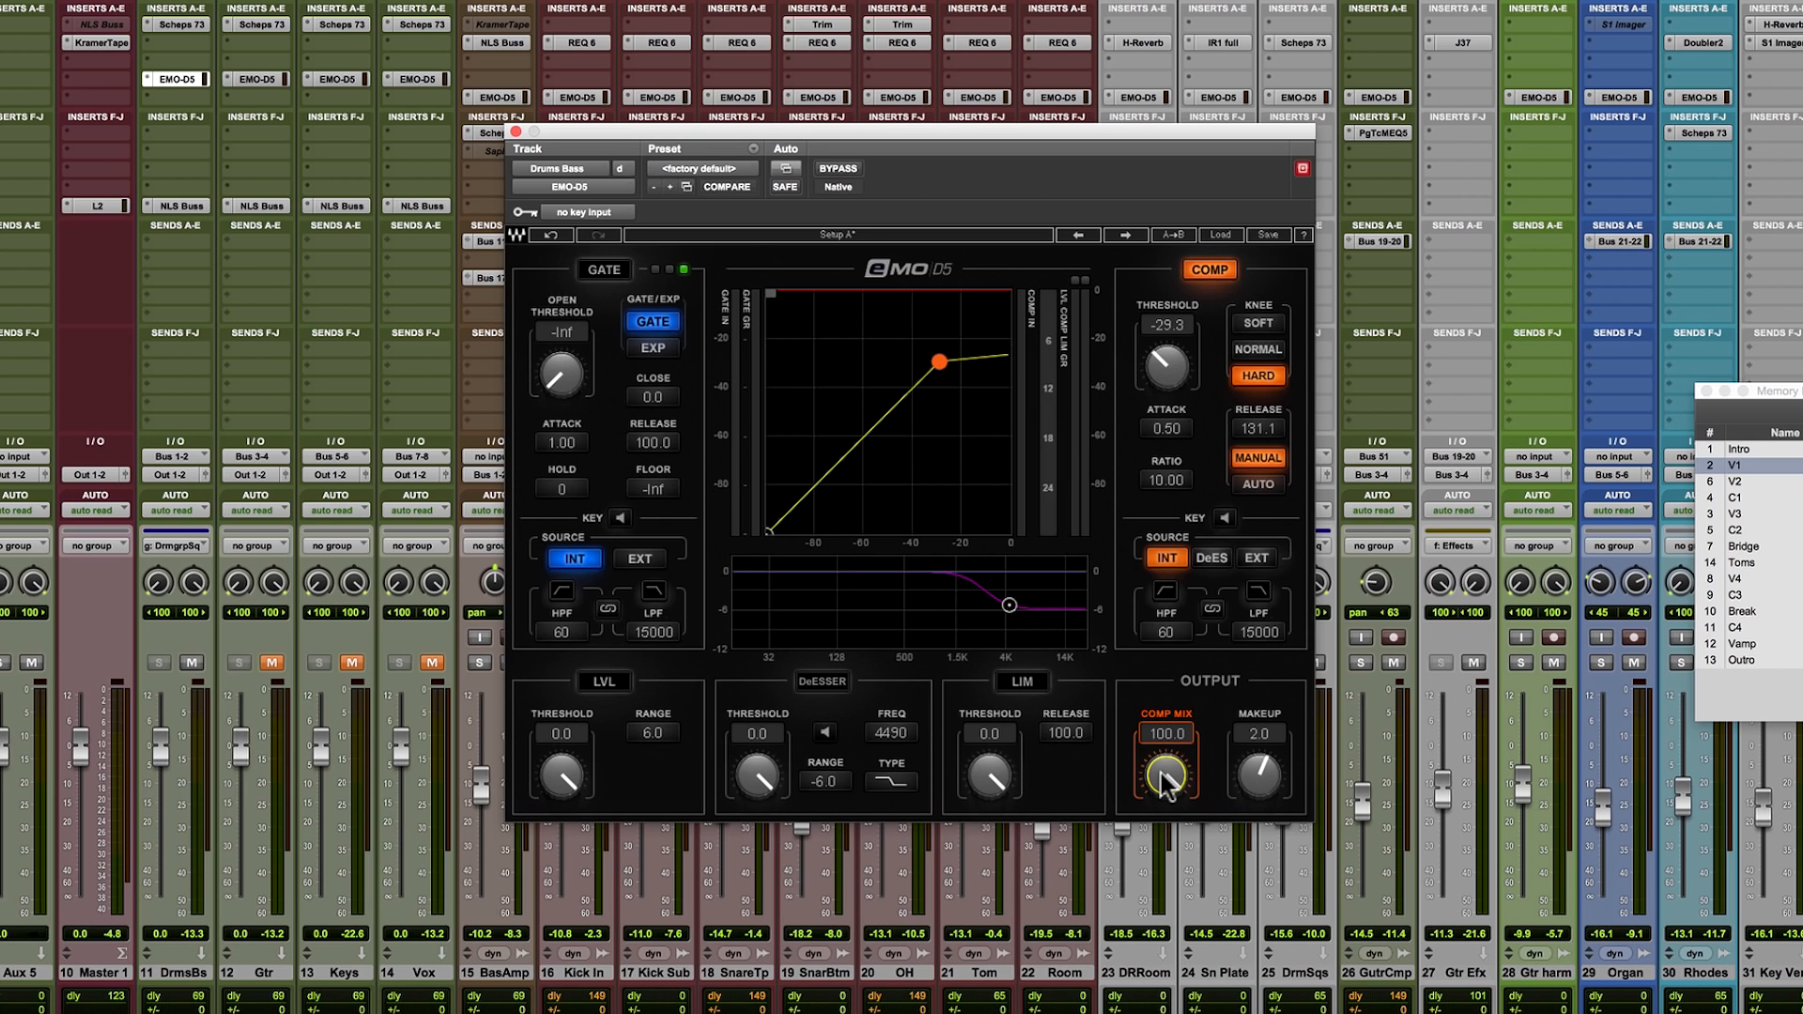
{"action": "key", "text": "space"}
{"action": "left_click", "coordinate": [550, 235]}
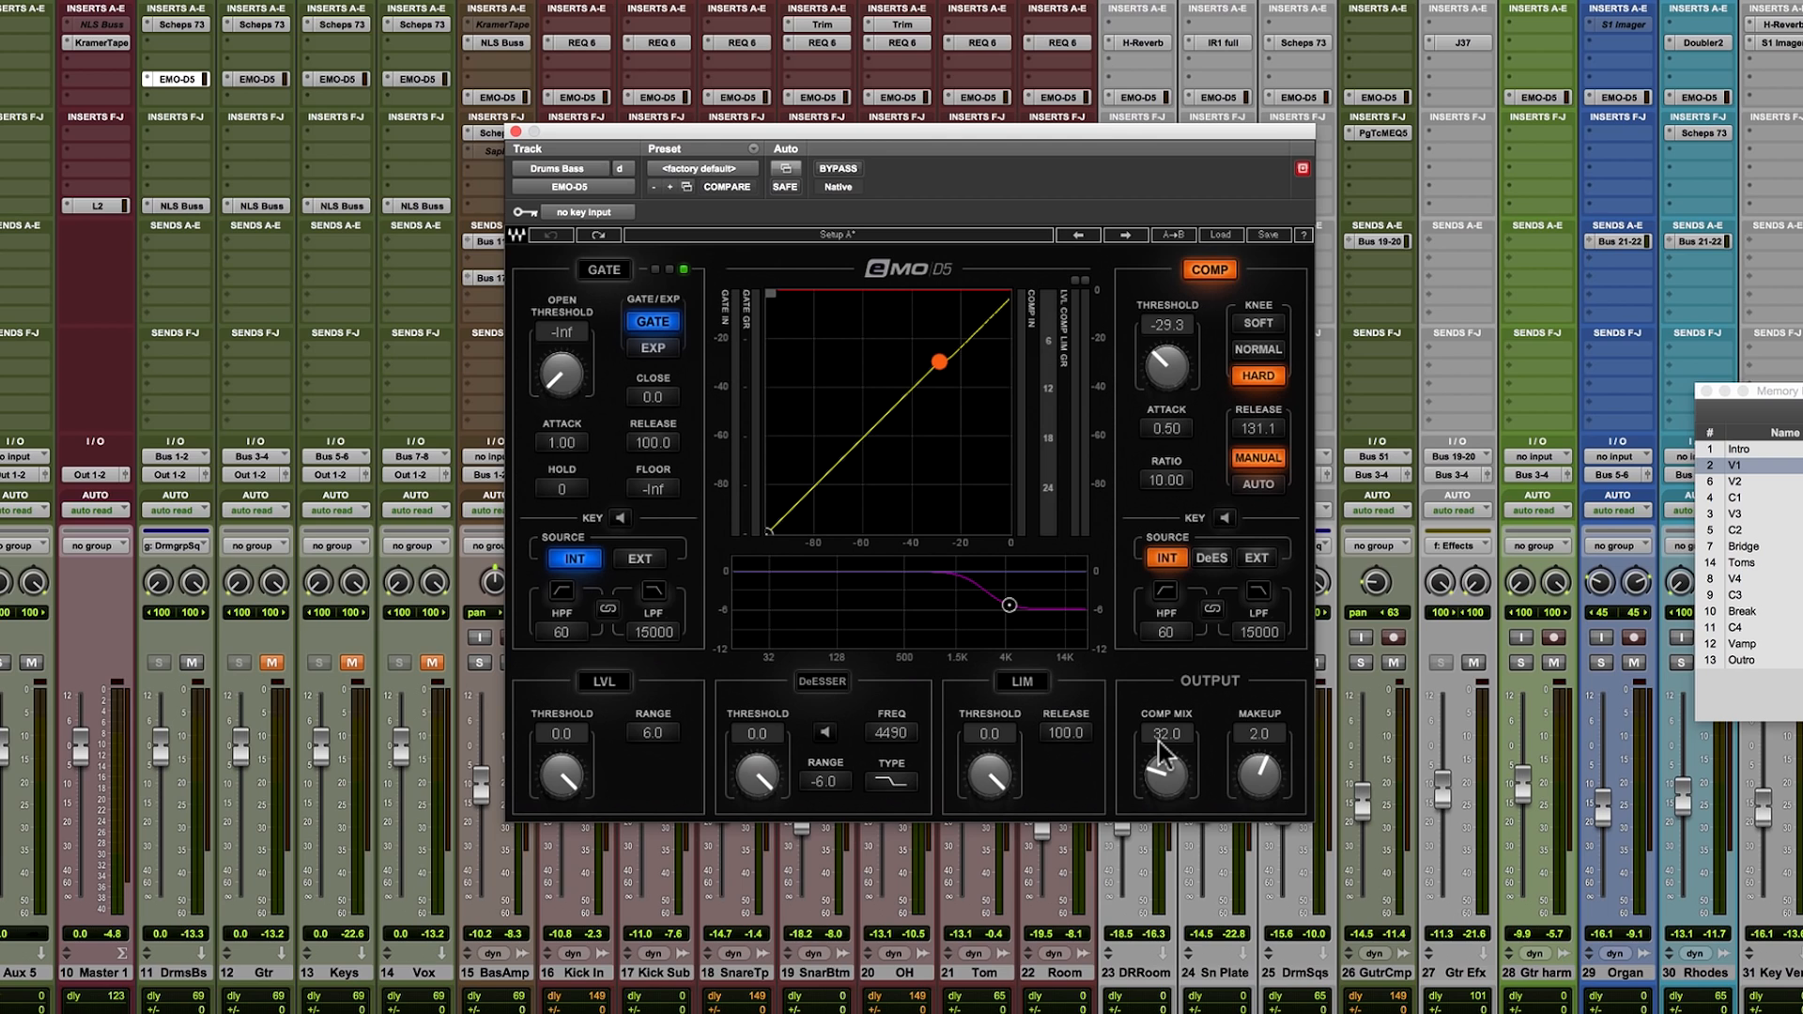
{"action": "key", "text": "space"}
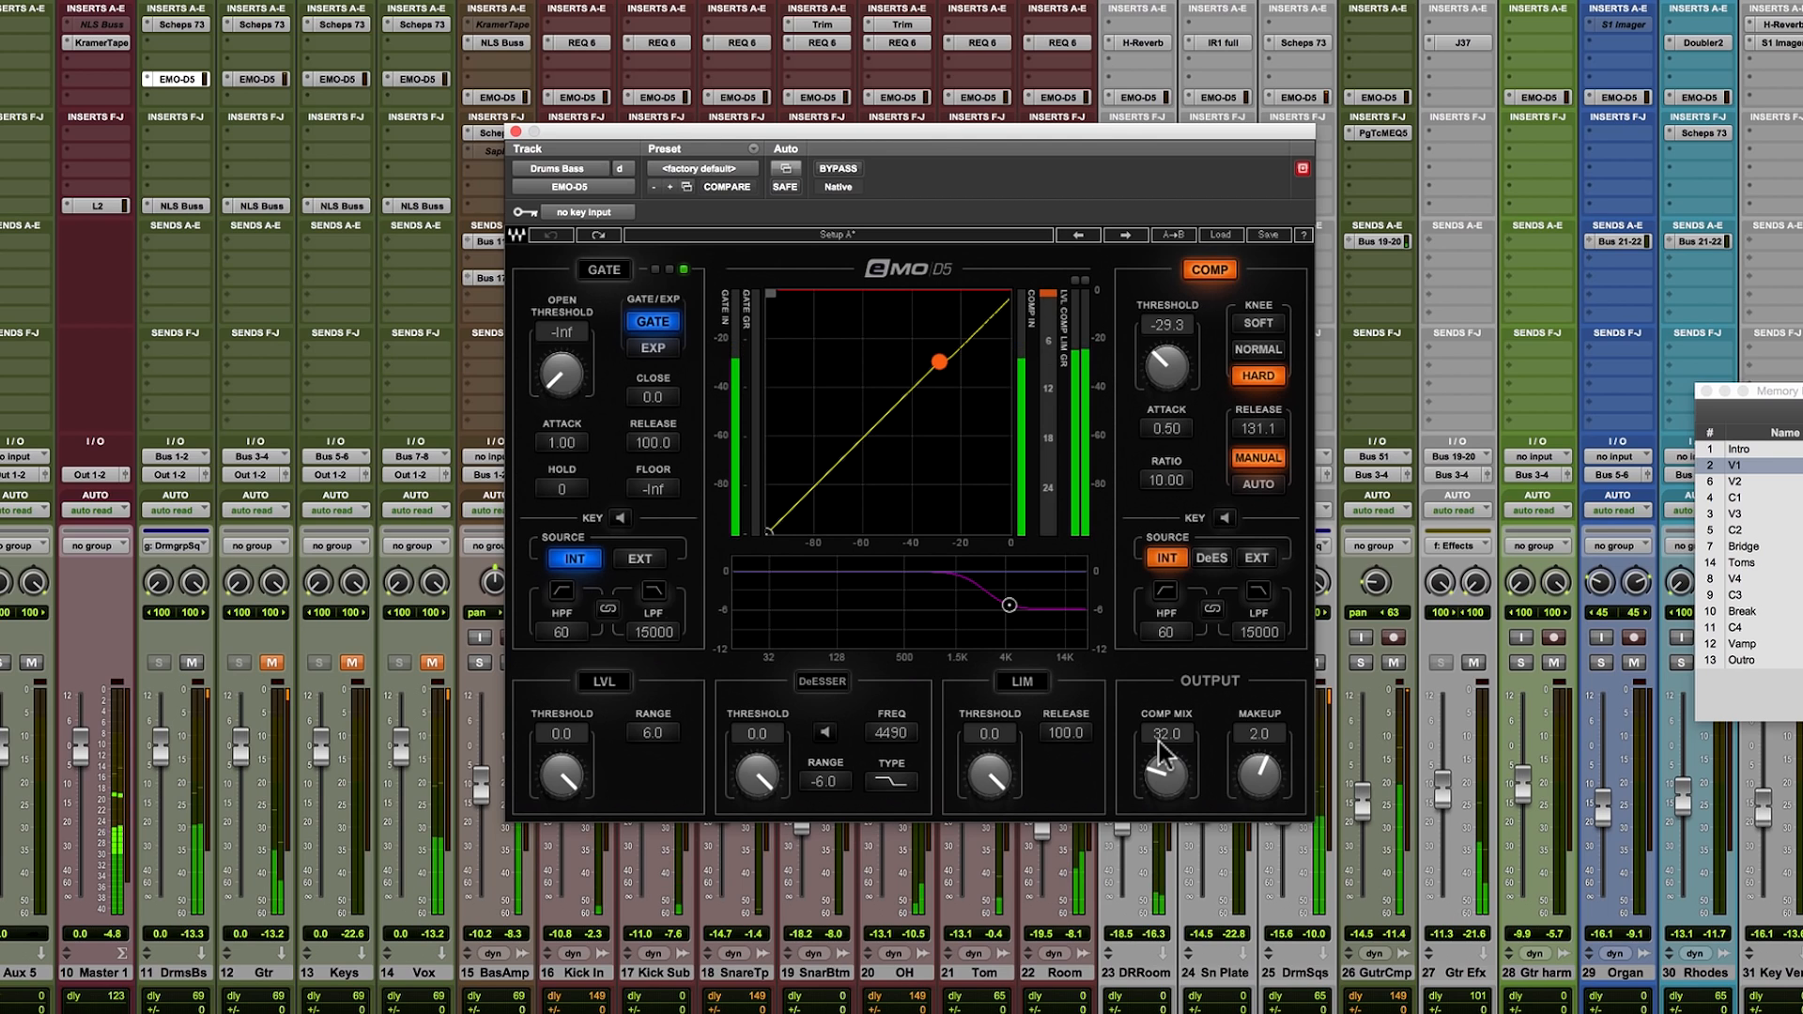
{"action": "left_click_drag", "start_coordinate": [1162, 774], "coordinate": [1163, 680]}
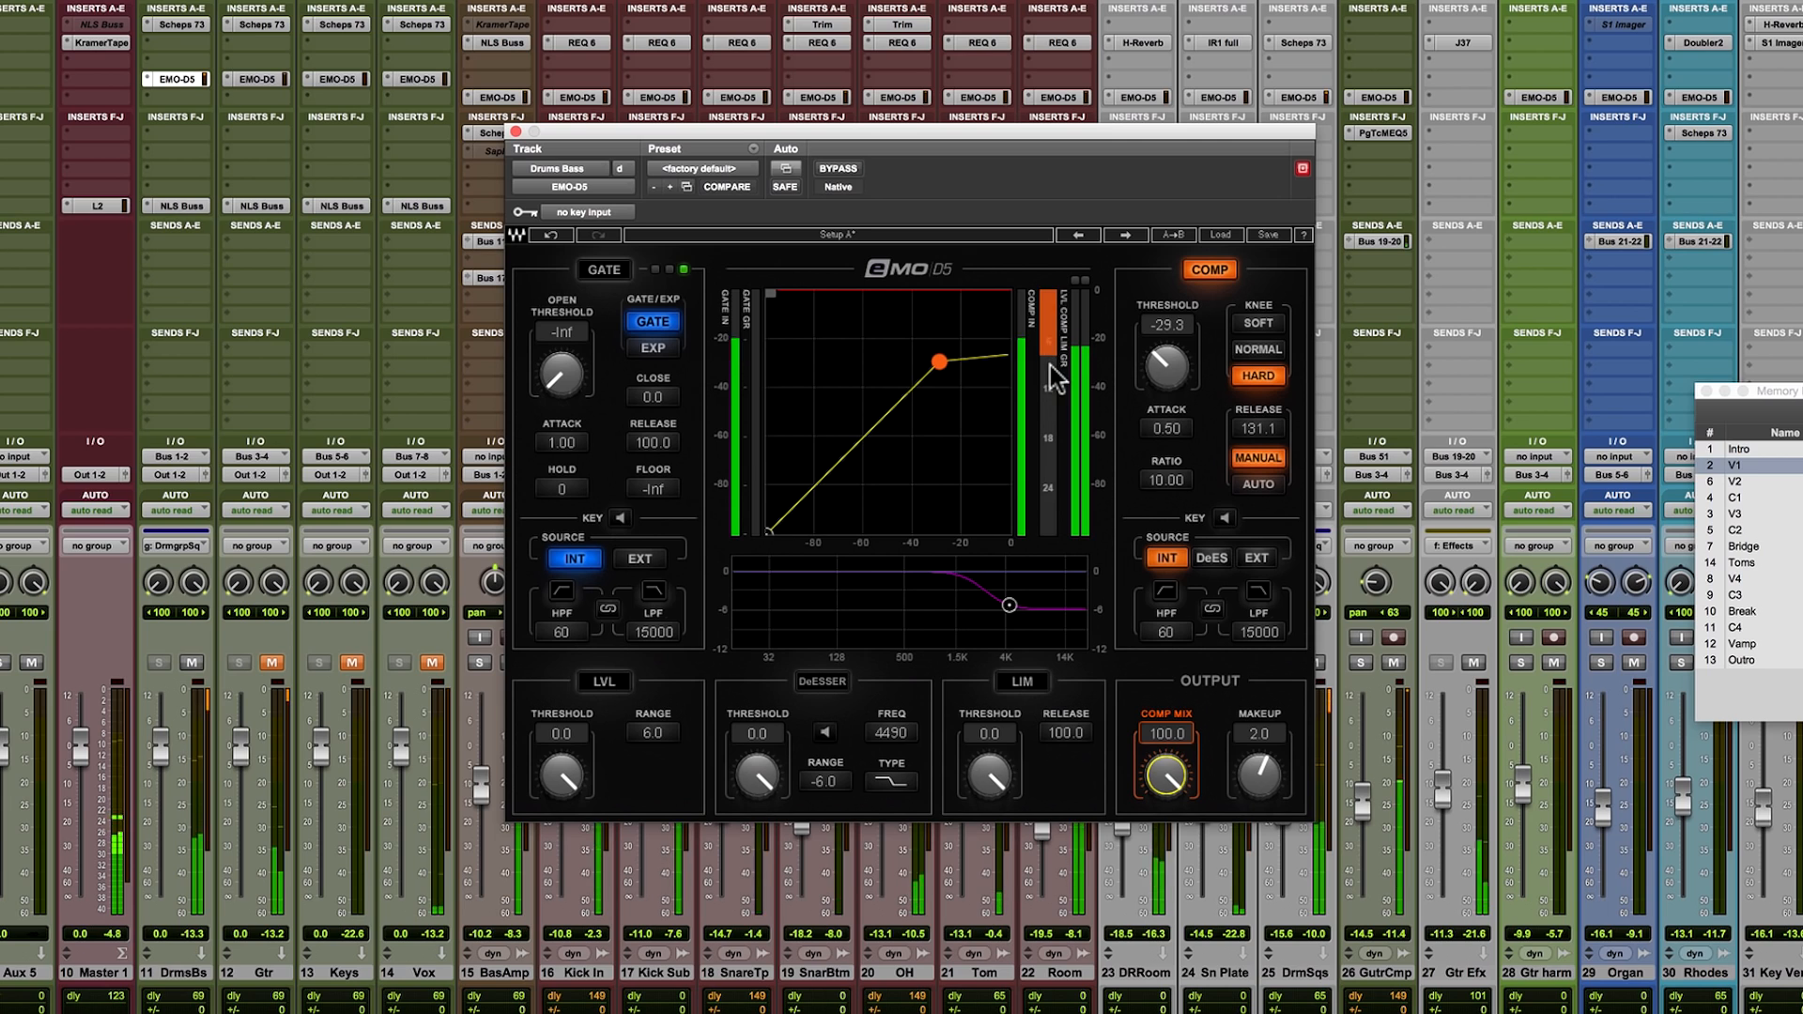
{"action": "left_click", "coordinate": [551, 234]}
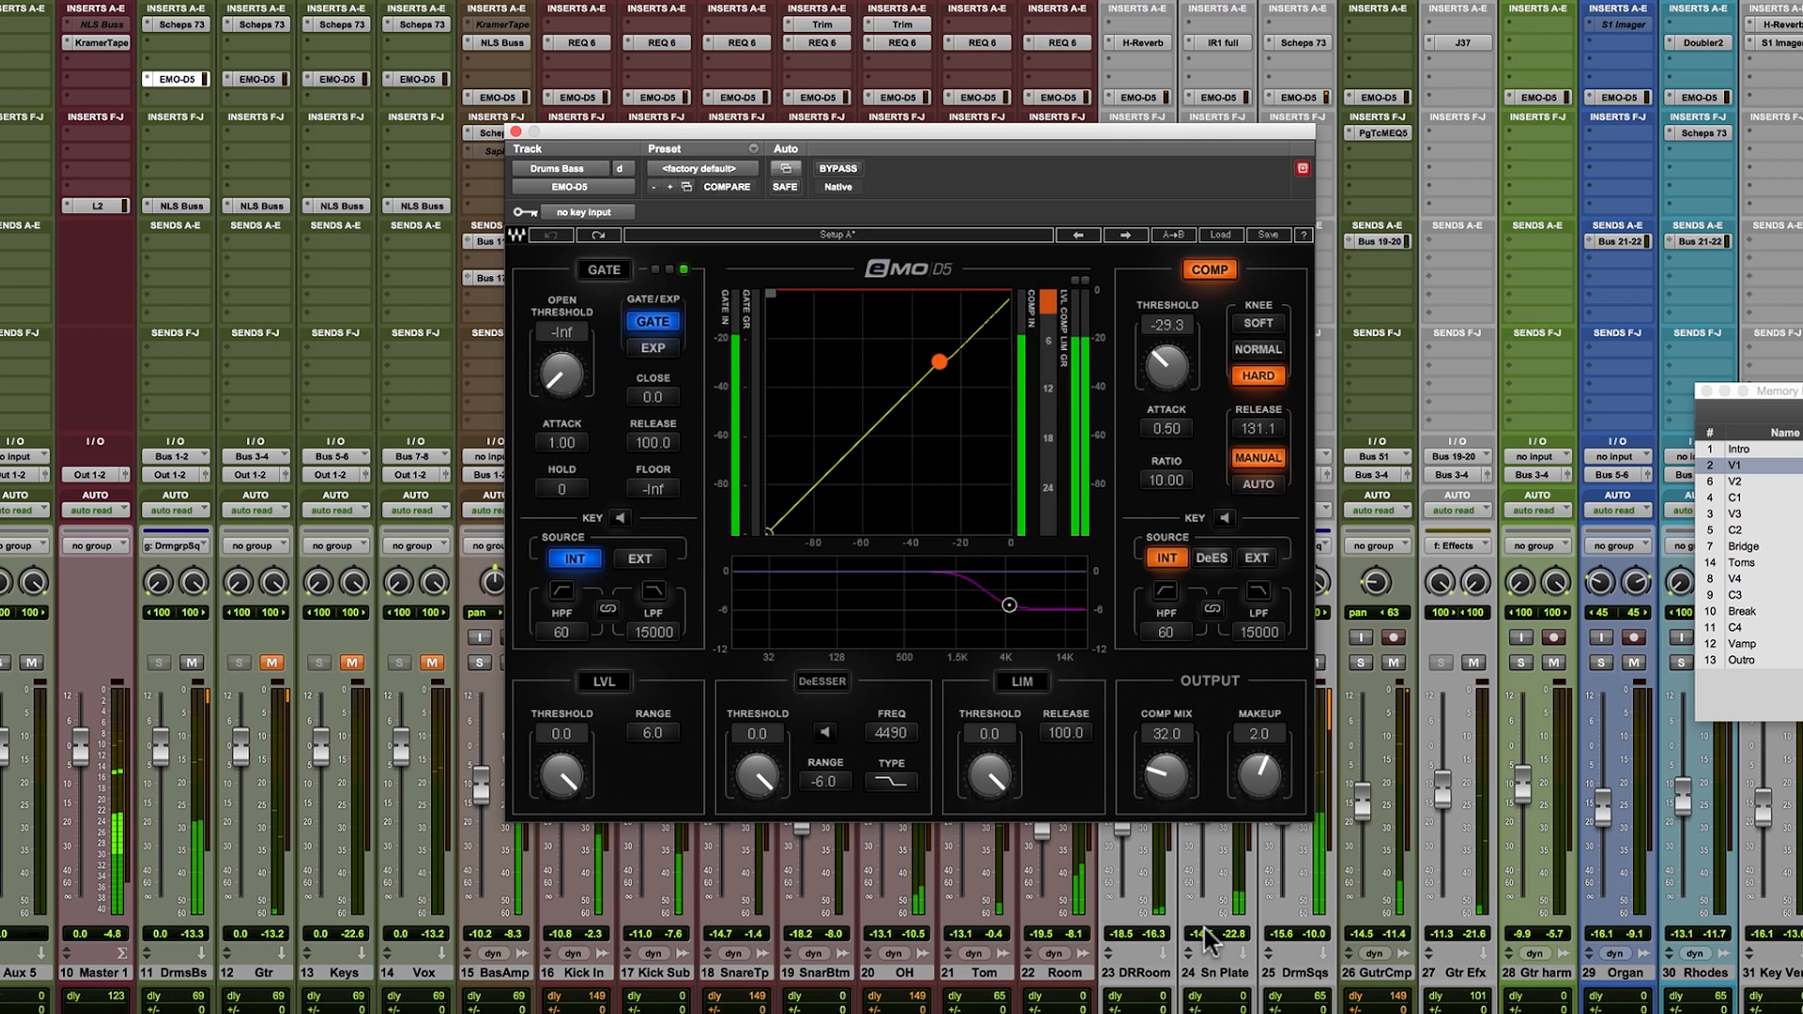
Compare the drums and bass group with its compressor off and on.
{"action": "left_click", "coordinate": [1211, 271]}
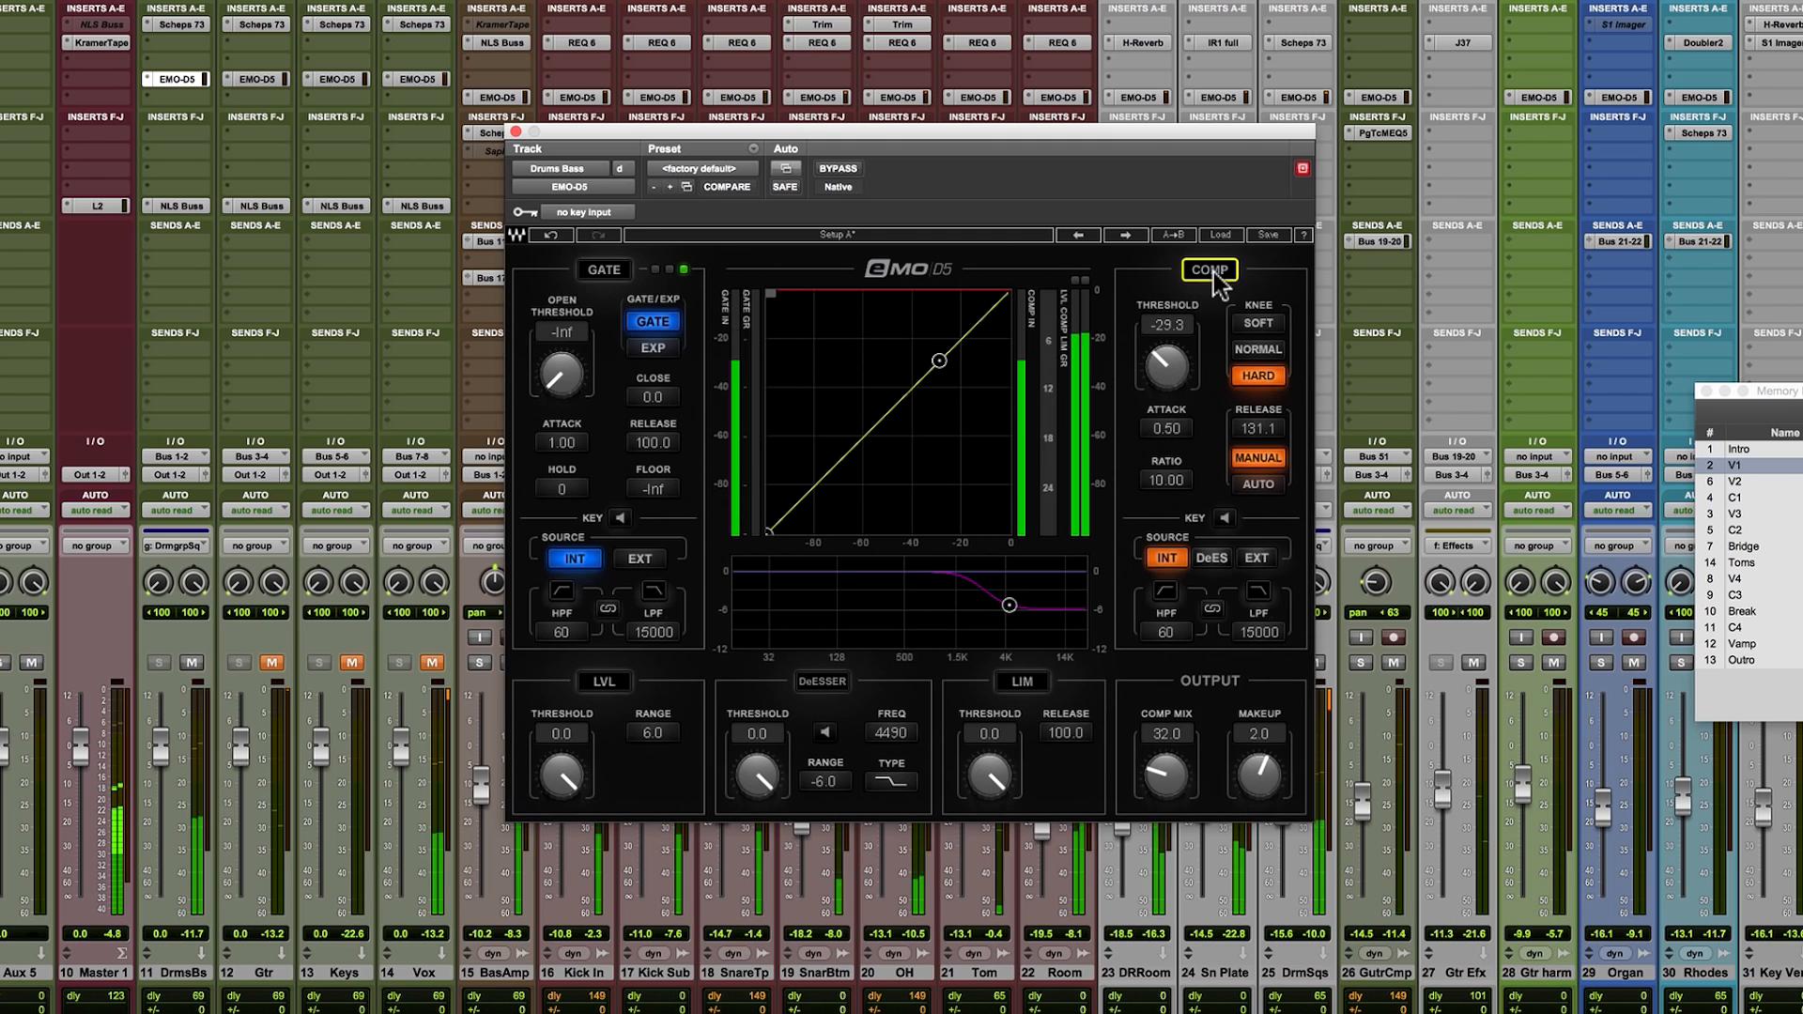
{"action": "left_click", "coordinate": [1211, 271]}
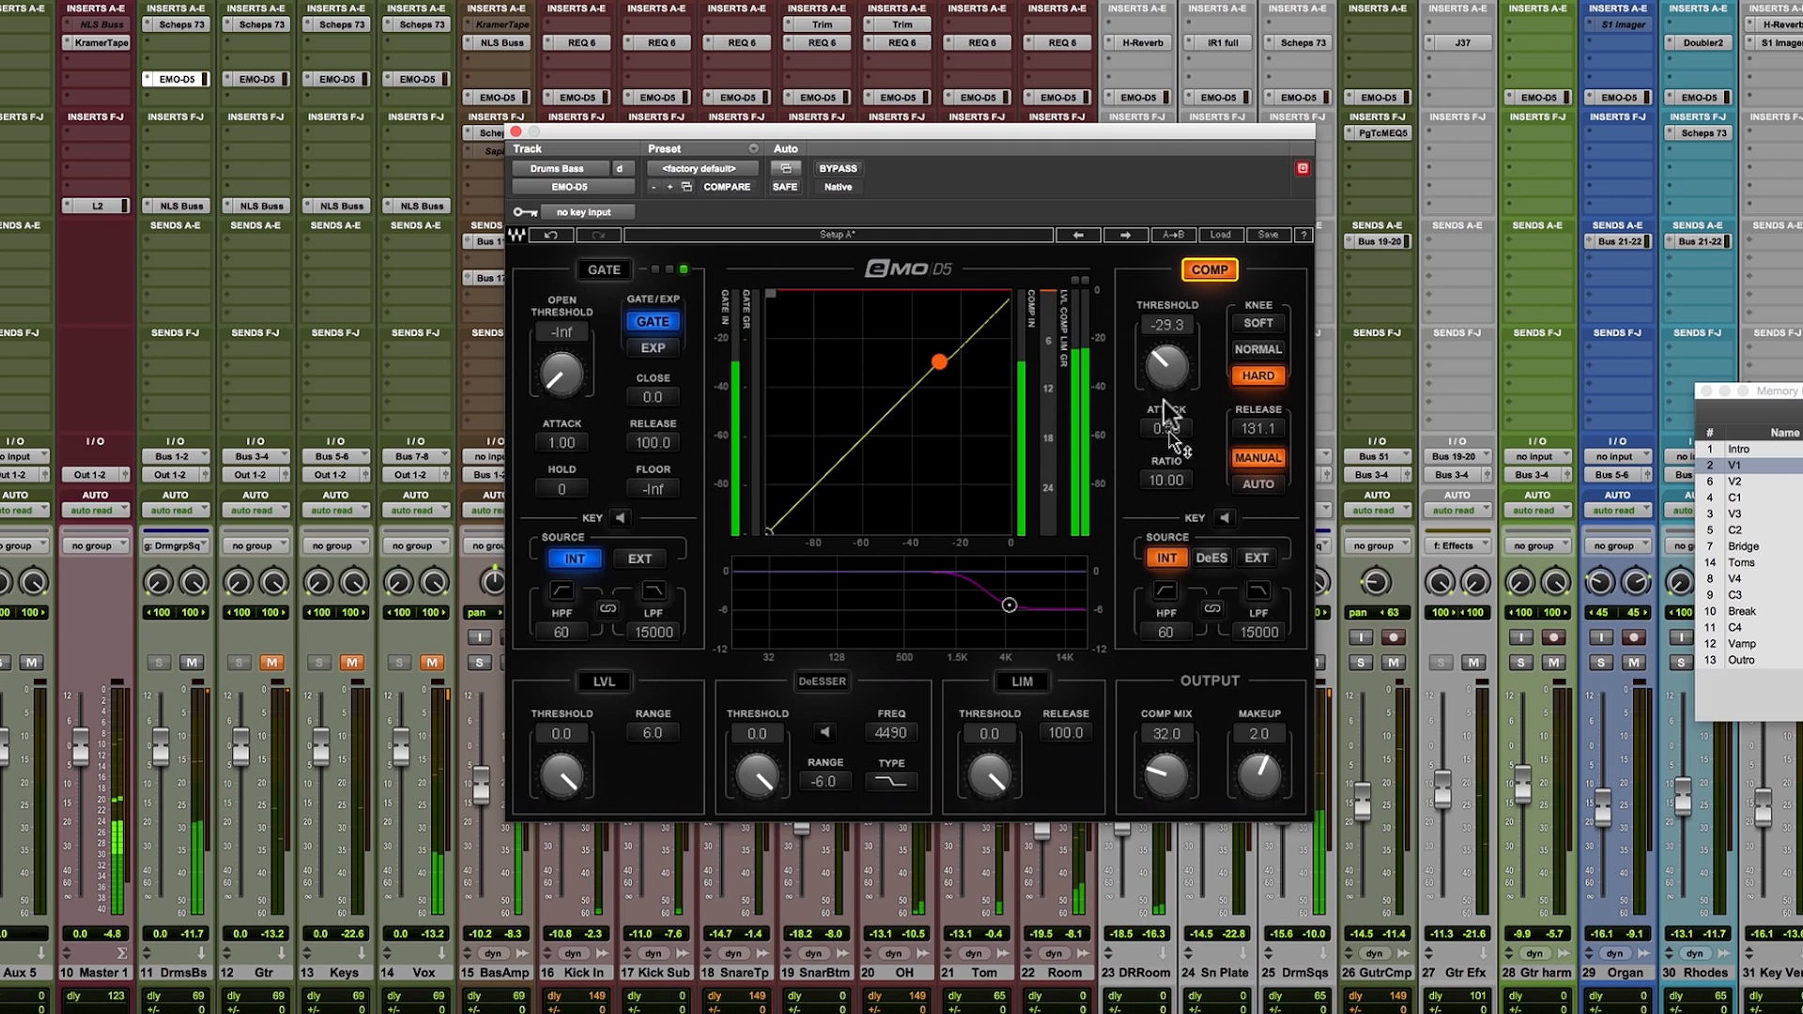
{"action": "left_click", "coordinate": [1209, 269]}
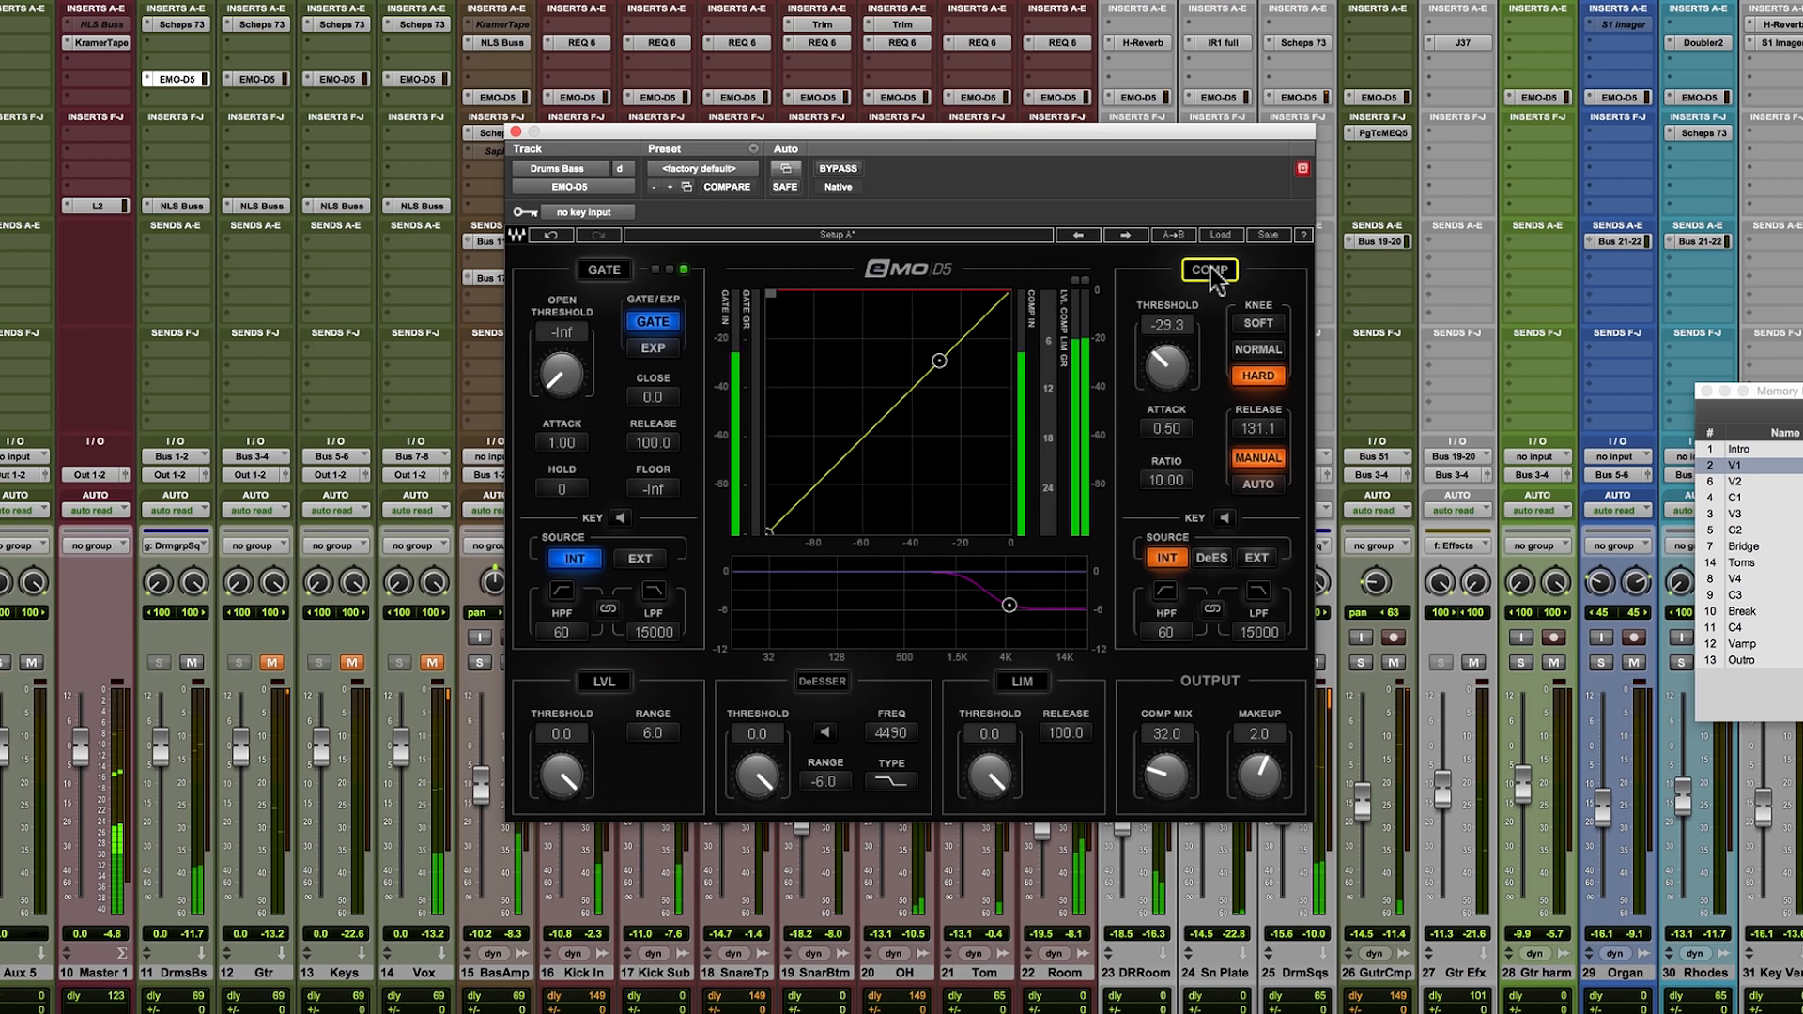
{"action": "left_click", "coordinate": [1209, 269]}
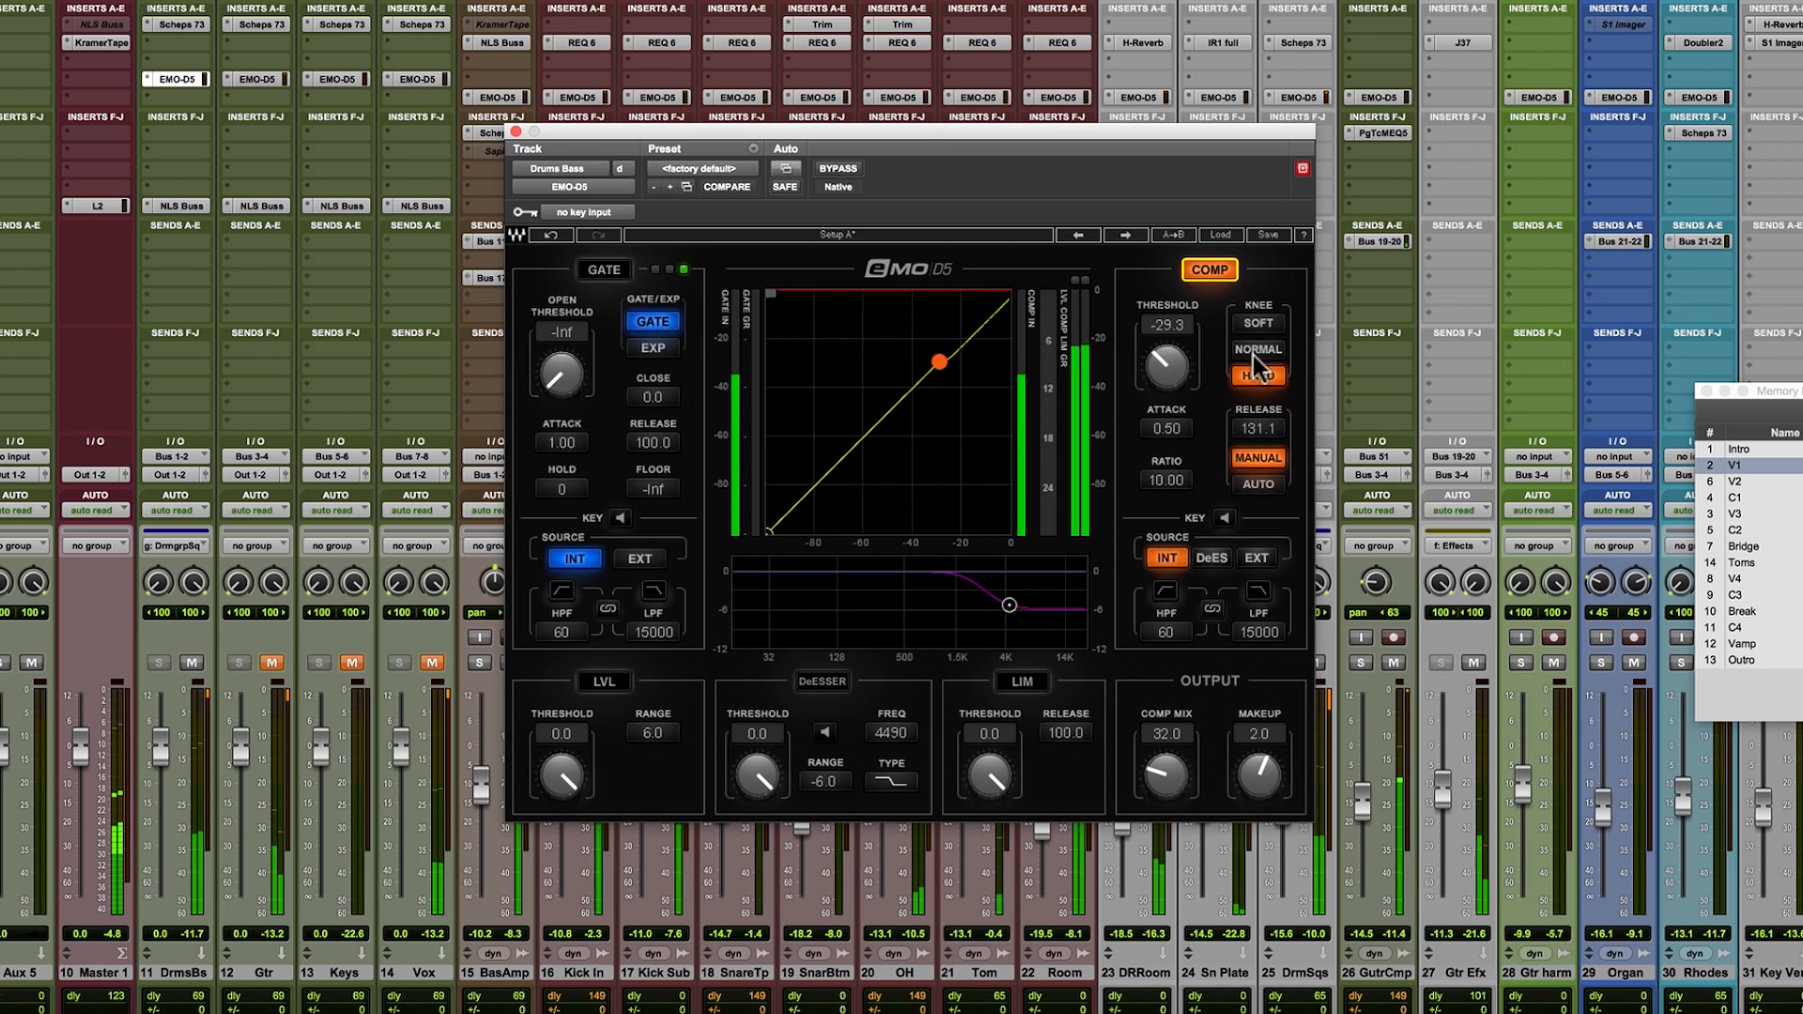
Try a makeup gain of 3.0 on the drums and bass group and compare it with the compressor off and on.
{"action": "left_click", "coordinate": [1259, 775]}
{"action": "left_click_drag", "start_coordinate": [1260, 775], "coordinate": [1259, 764]}
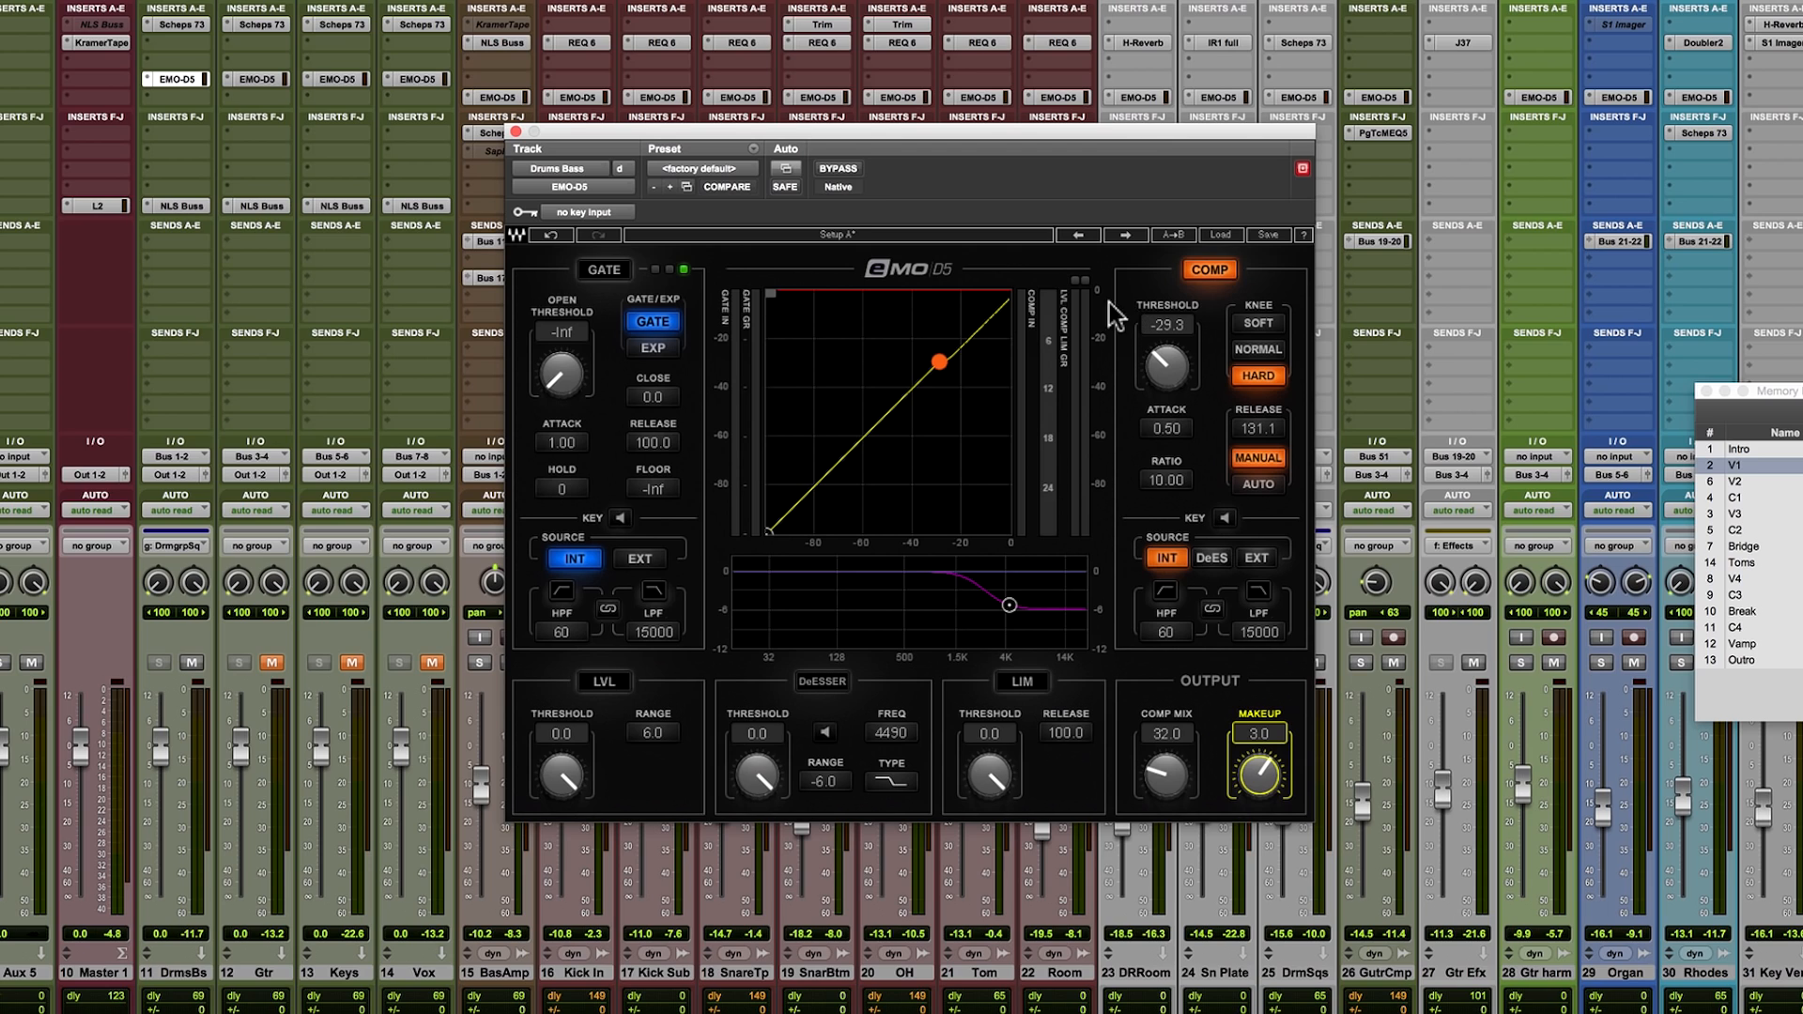
{"action": "left_click", "coordinate": [1222, 269]}
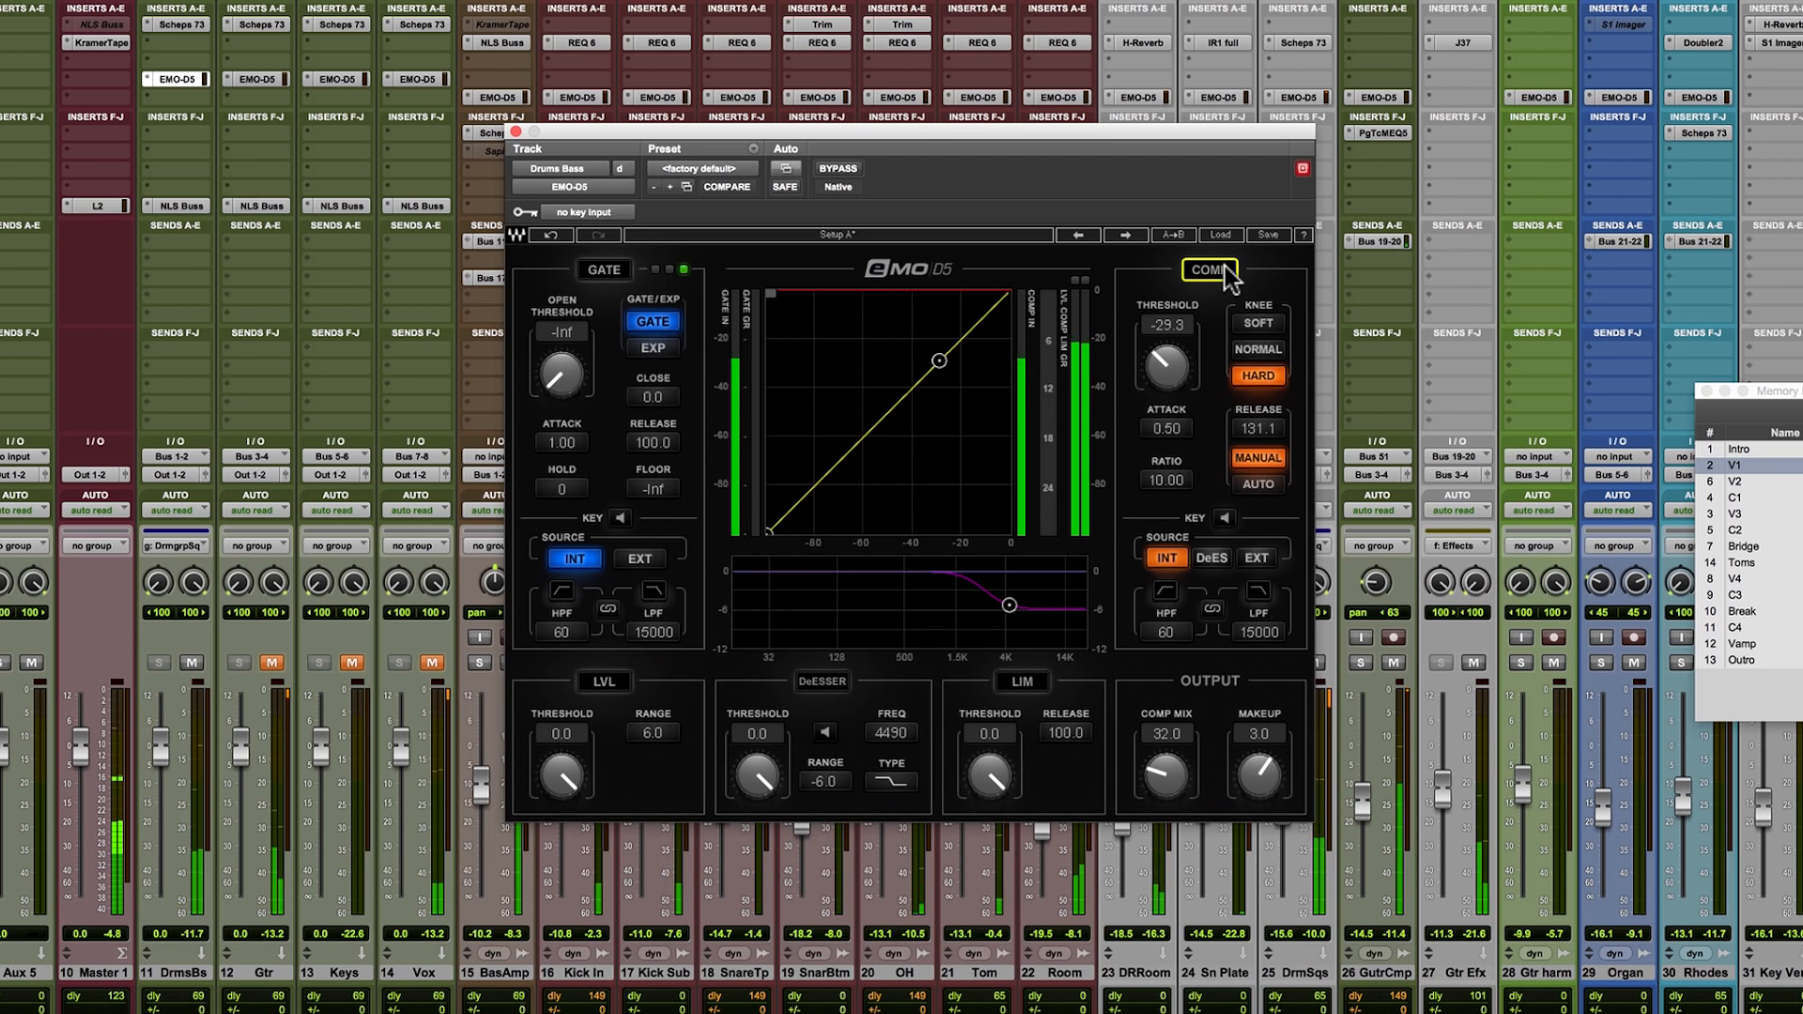
{"action": "left_click", "coordinate": [1222, 271]}
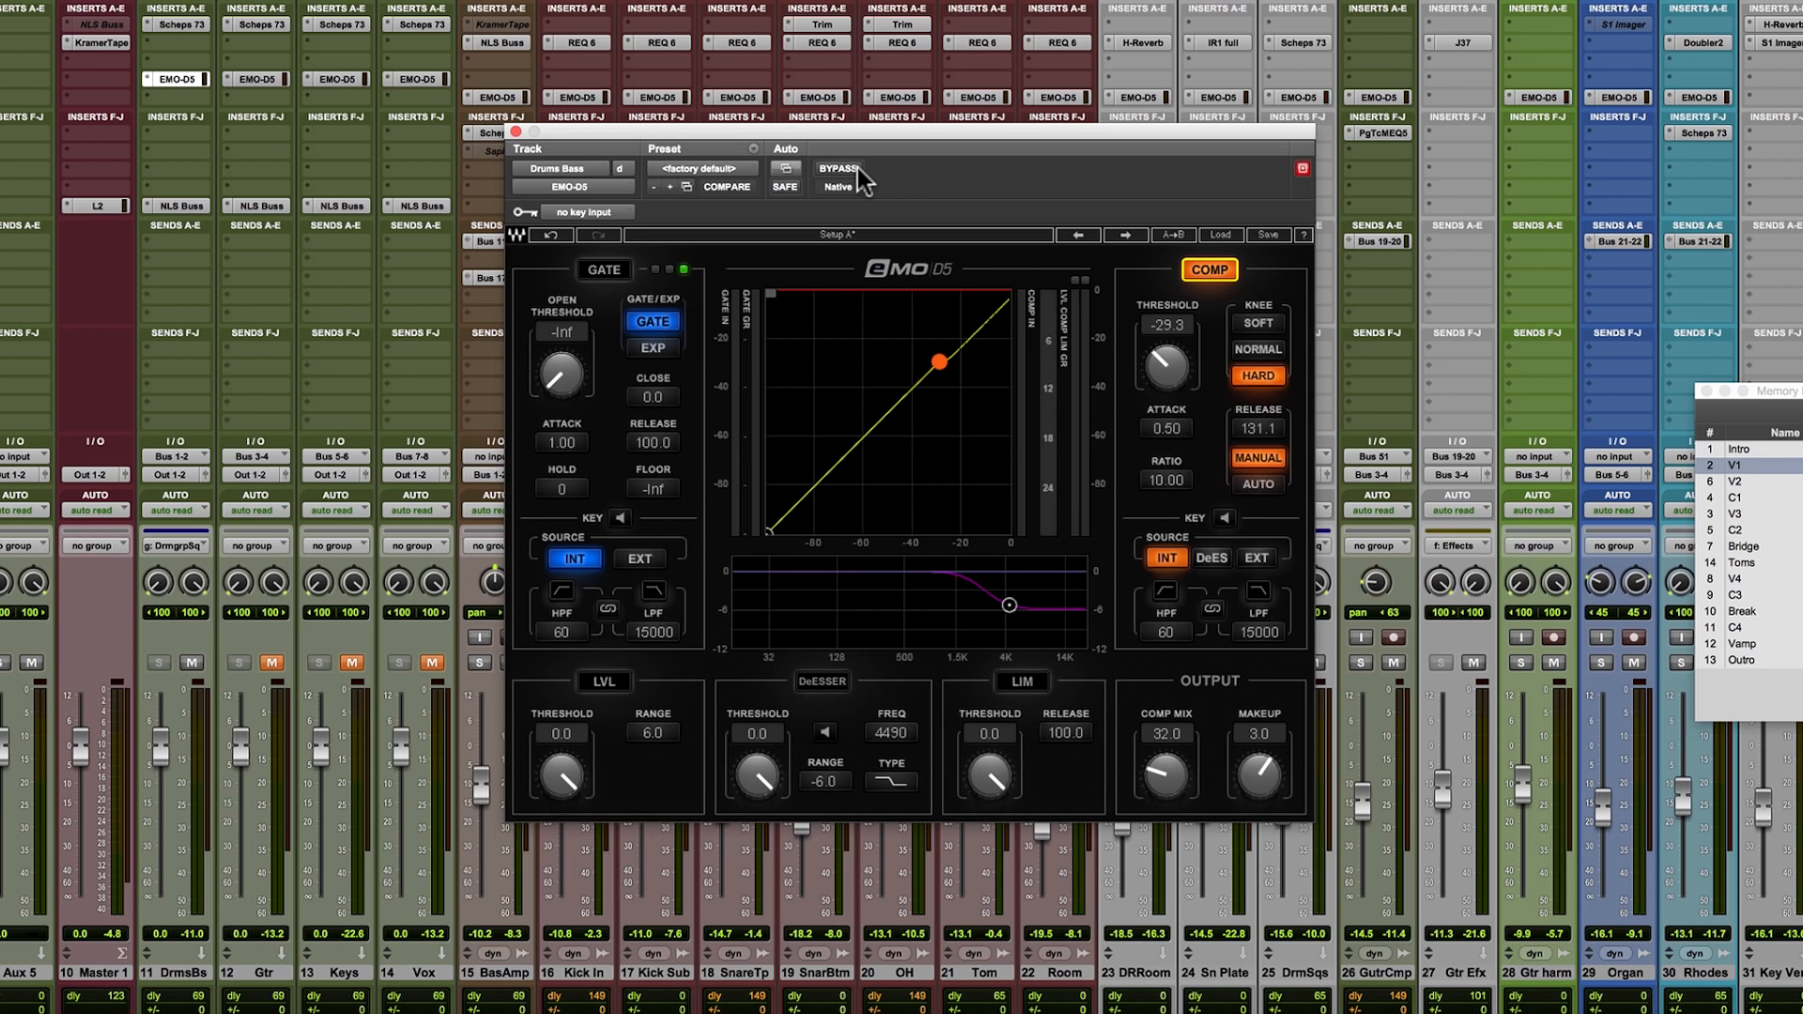
Compare the drums and bass group with EMO-D5 bypassed and active during playback, and set its makeup gain to 2.0.
{"action": "key", "text": "space"}
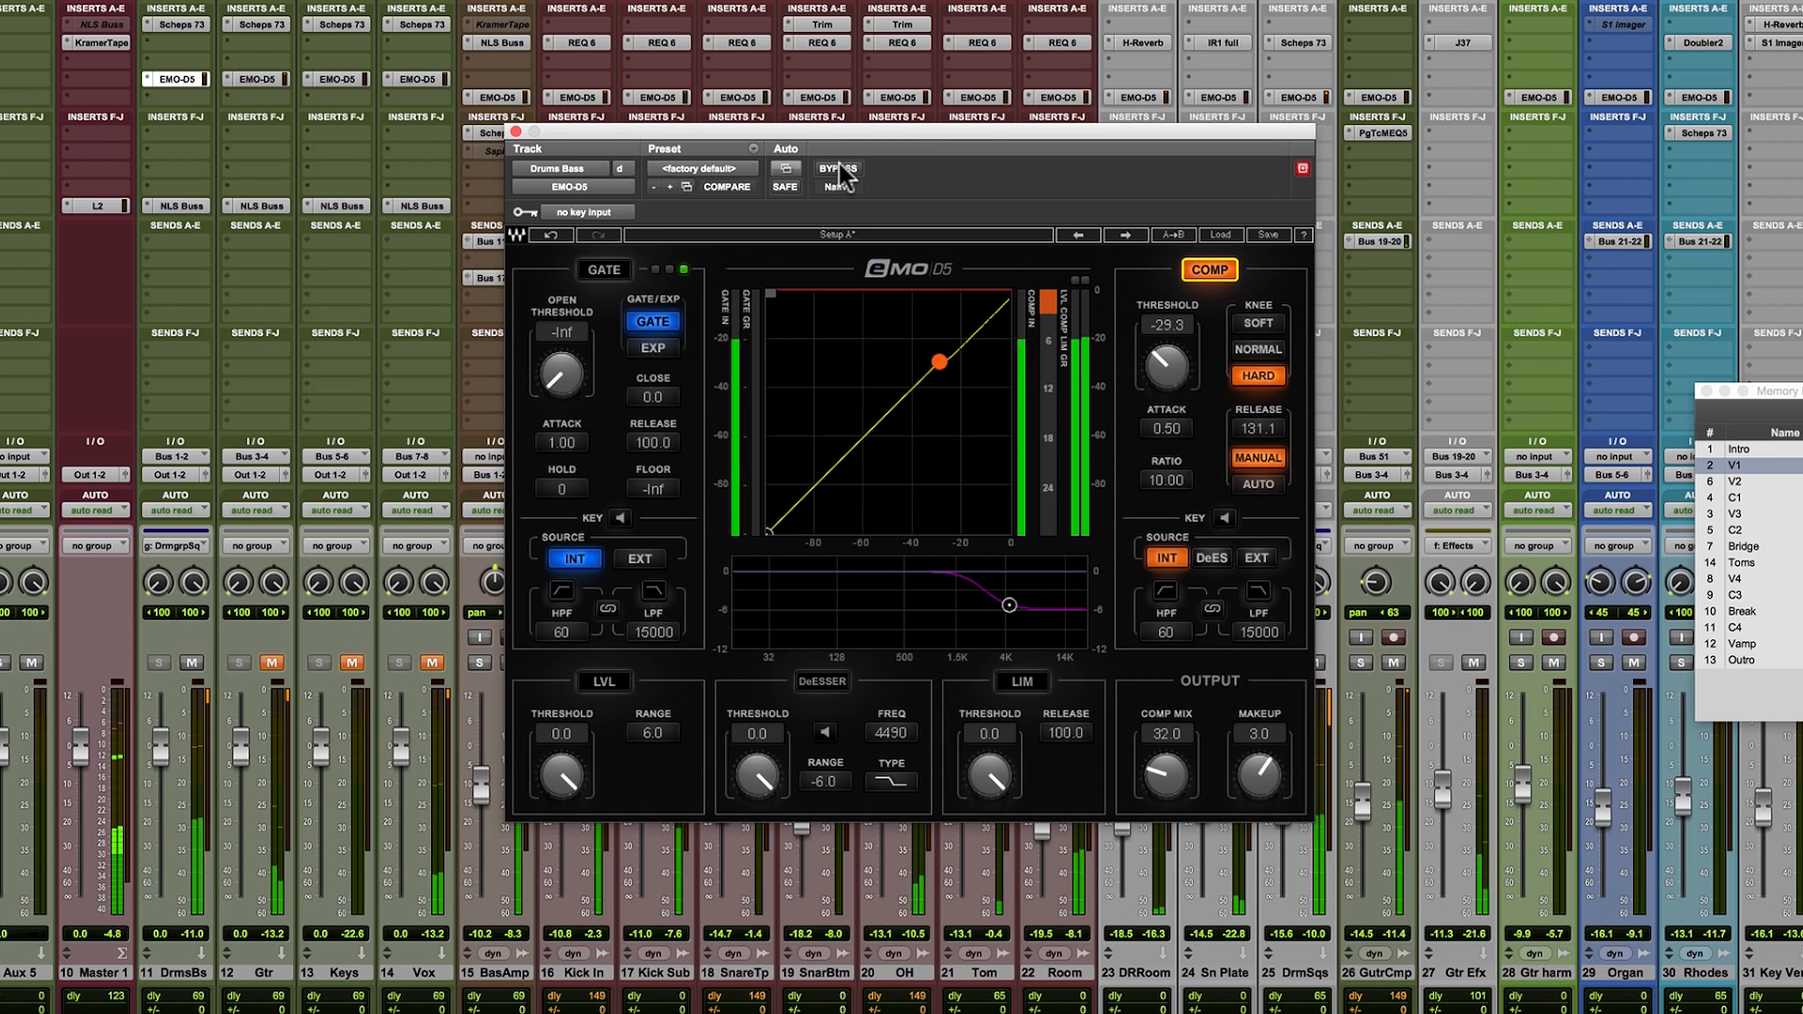
{"action": "left_click", "coordinate": [839, 168]}
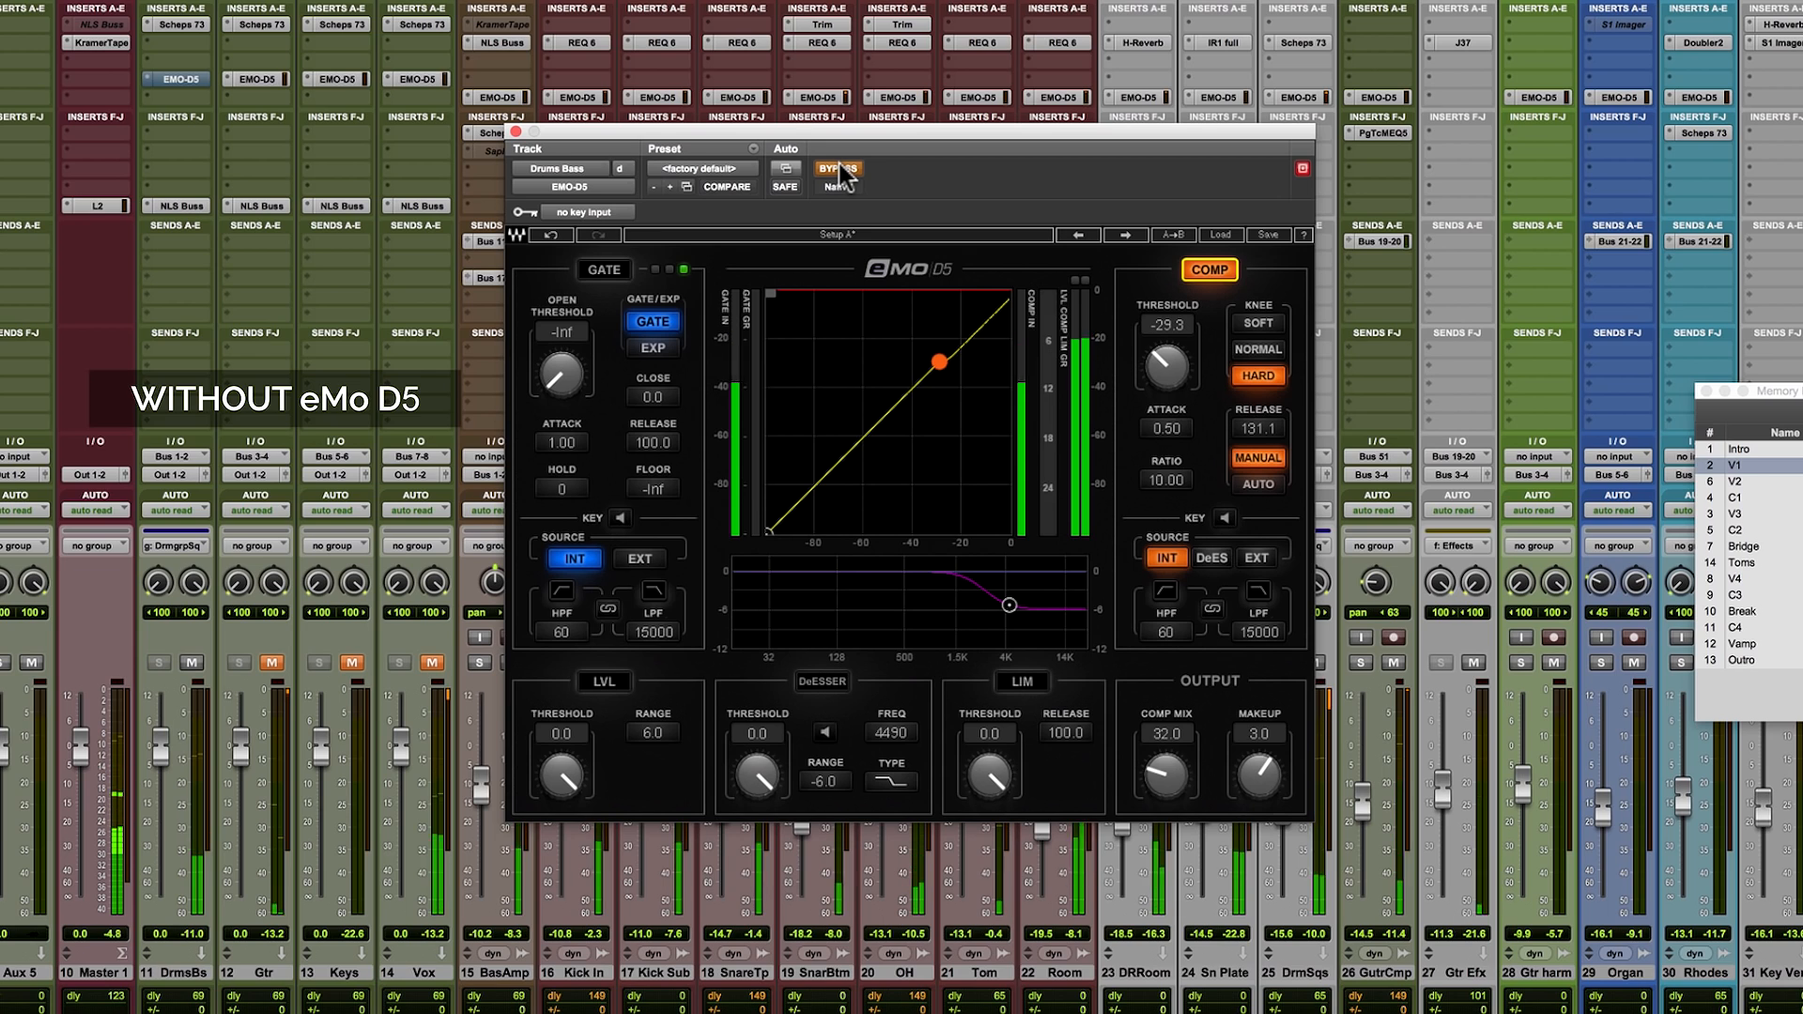
{"action": "left_click", "coordinate": [839, 168]}
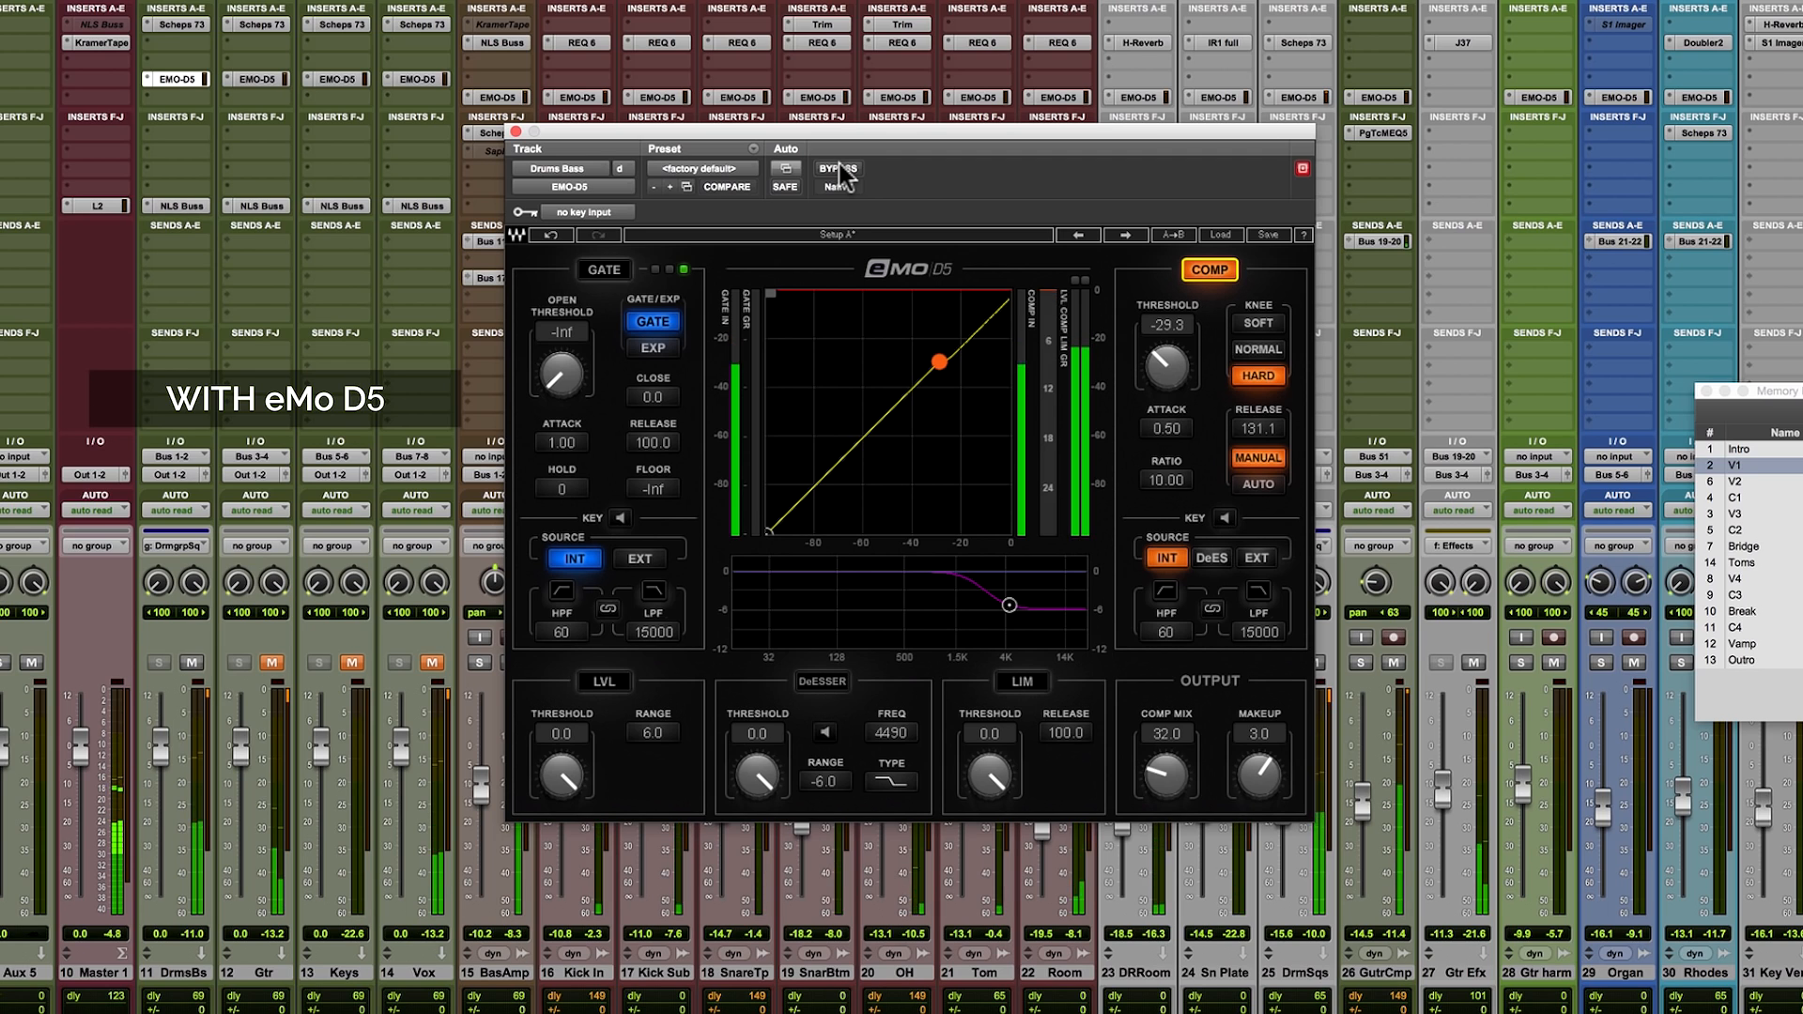
{"action": "left_click", "coordinate": [840, 168]}
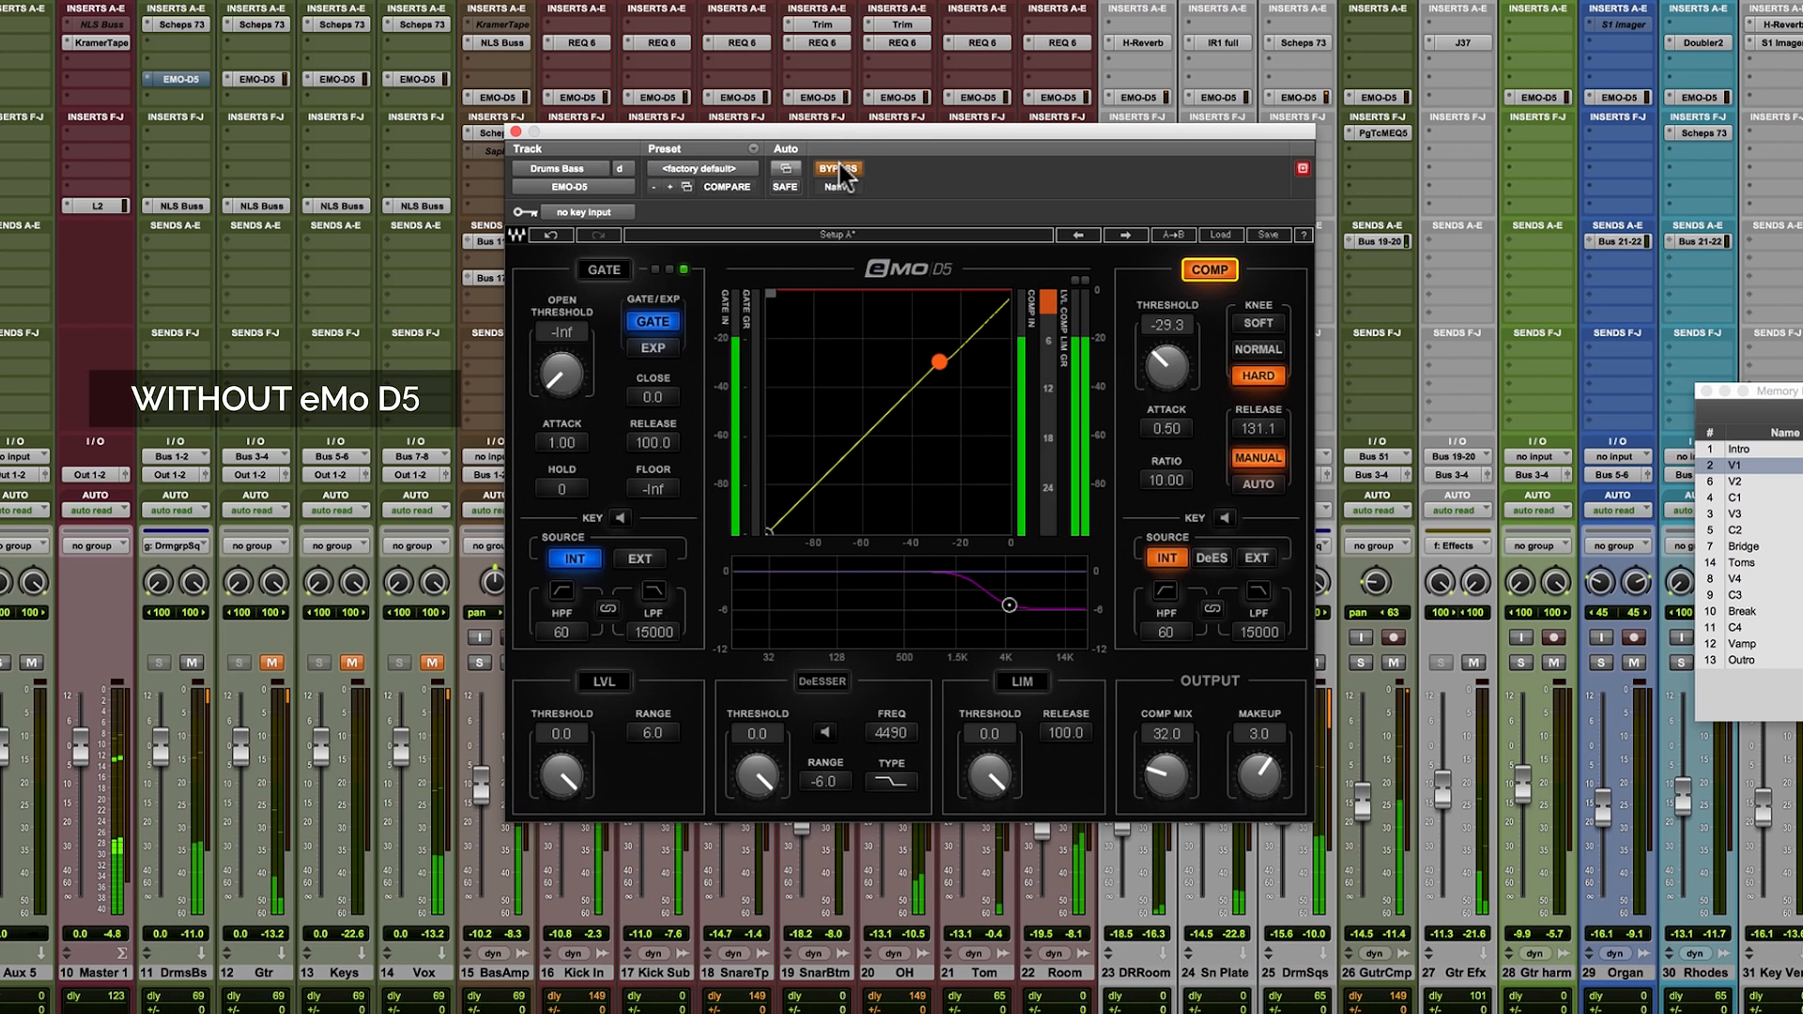
{"action": "left_click", "coordinate": [839, 168]}
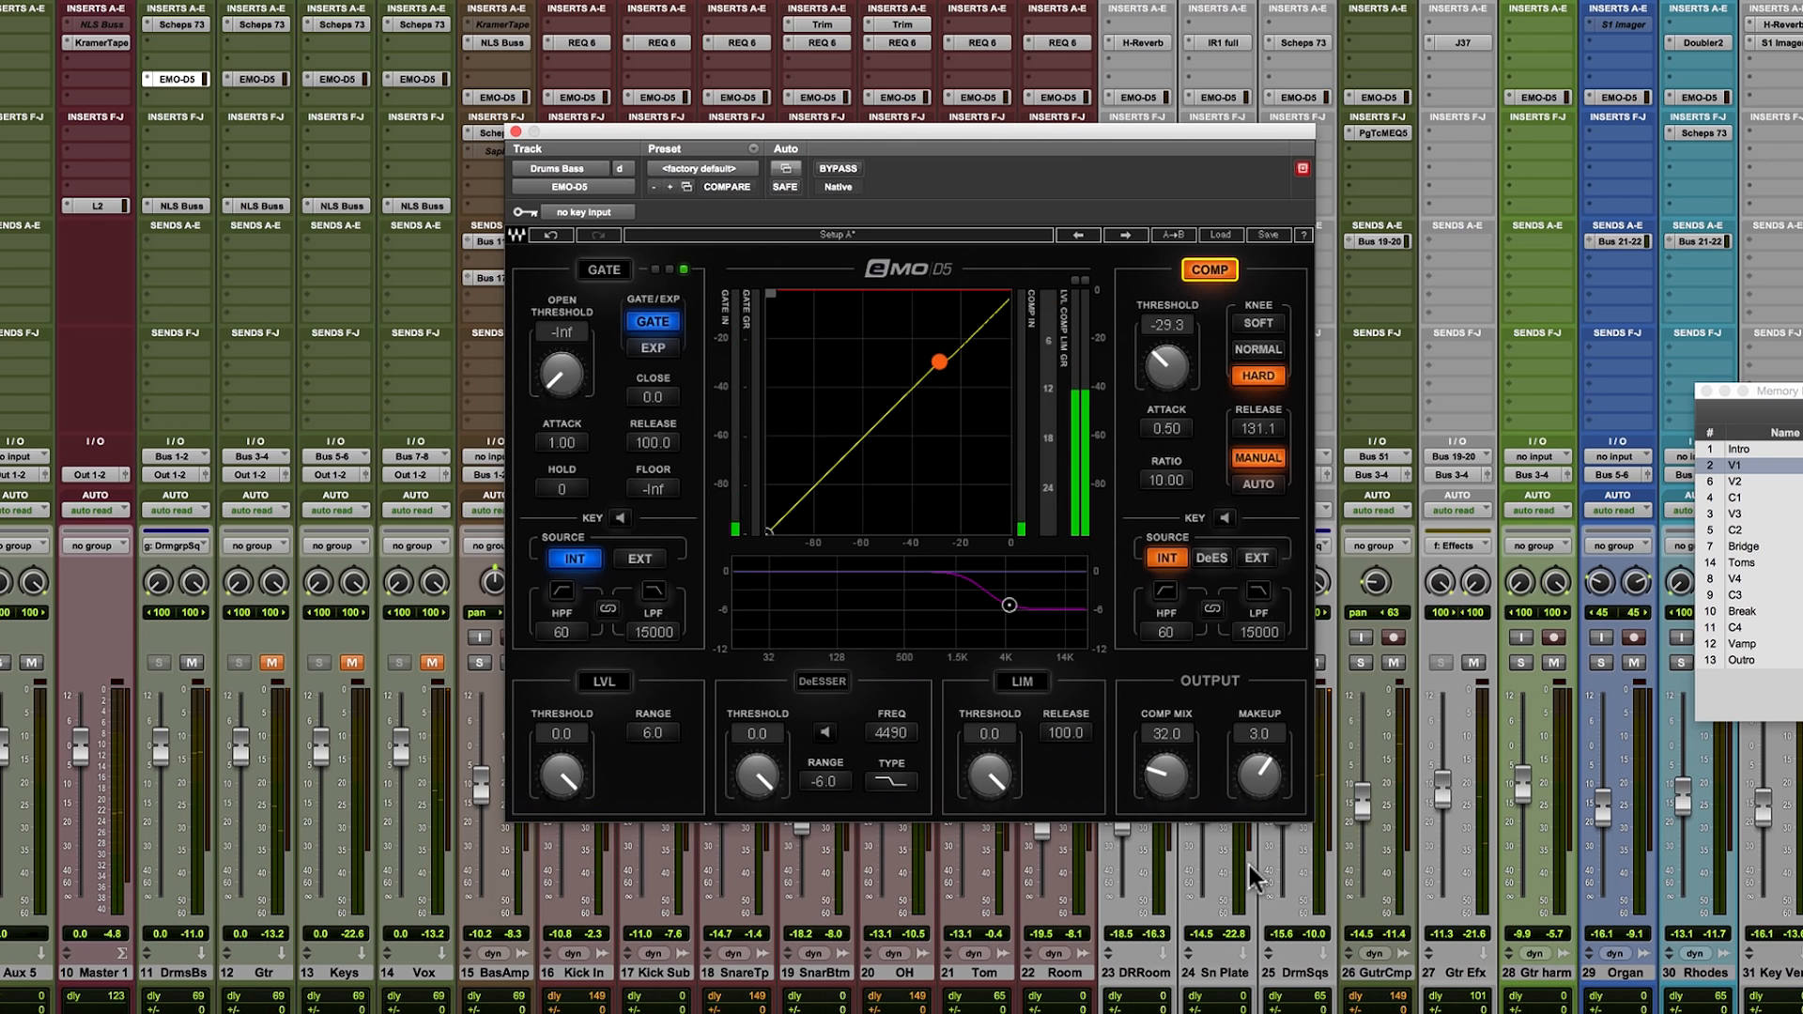
{"action": "left_click_drag", "start_coordinate": [1257, 786], "coordinate": [1257, 800]}
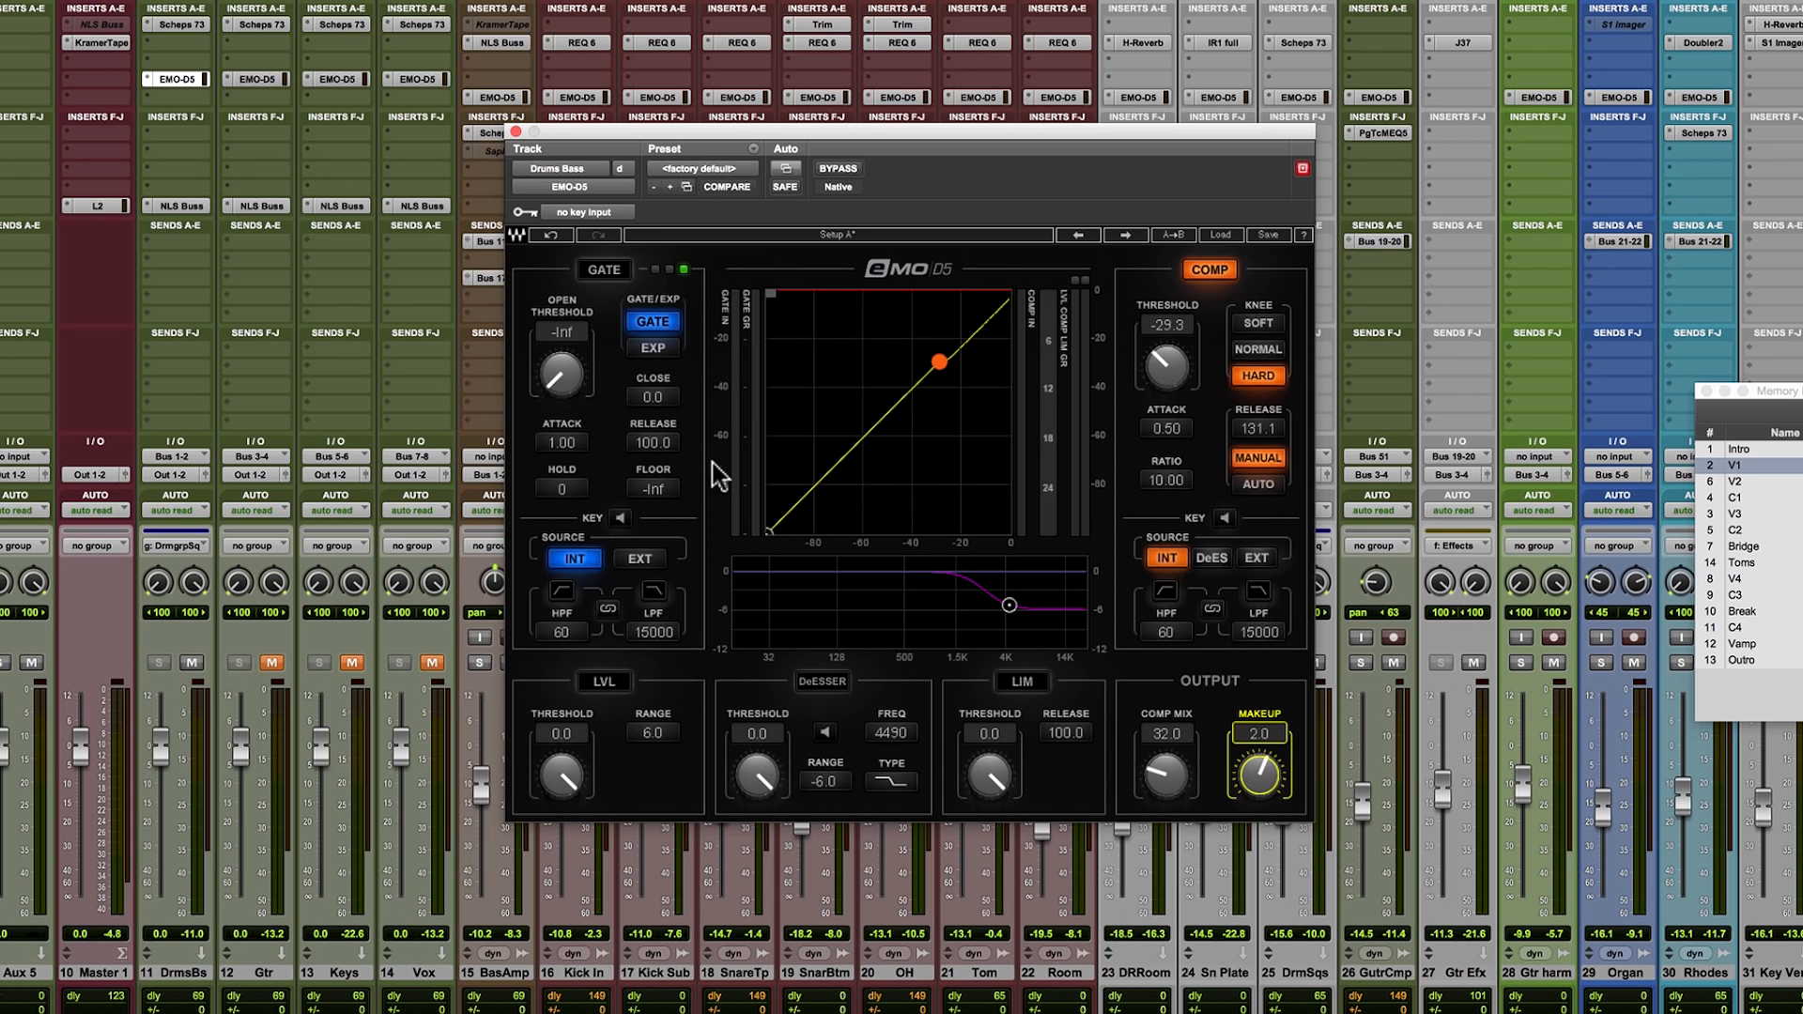
Unmute the Gtr, Keys and Vox groups and open the Gtr group's EMO-D5.
{"action": "left_click", "coordinate": [269, 662]}
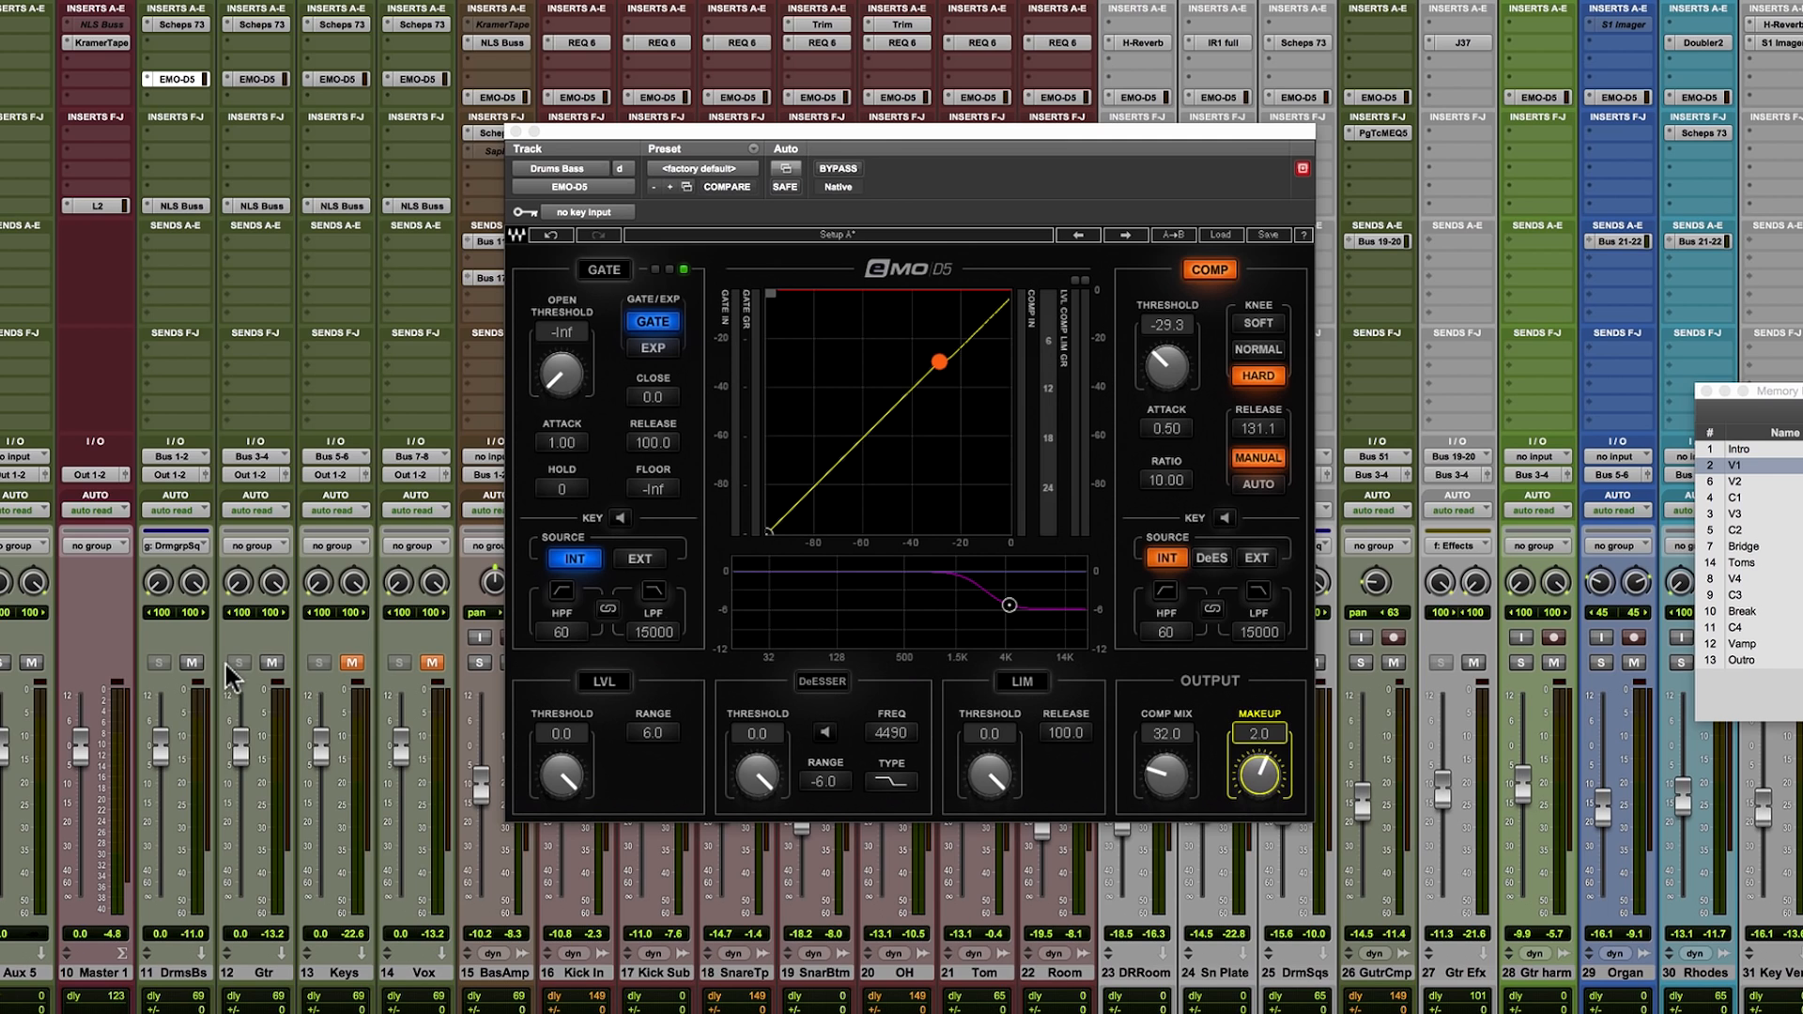
{"action": "left_click", "coordinate": [254, 79]}
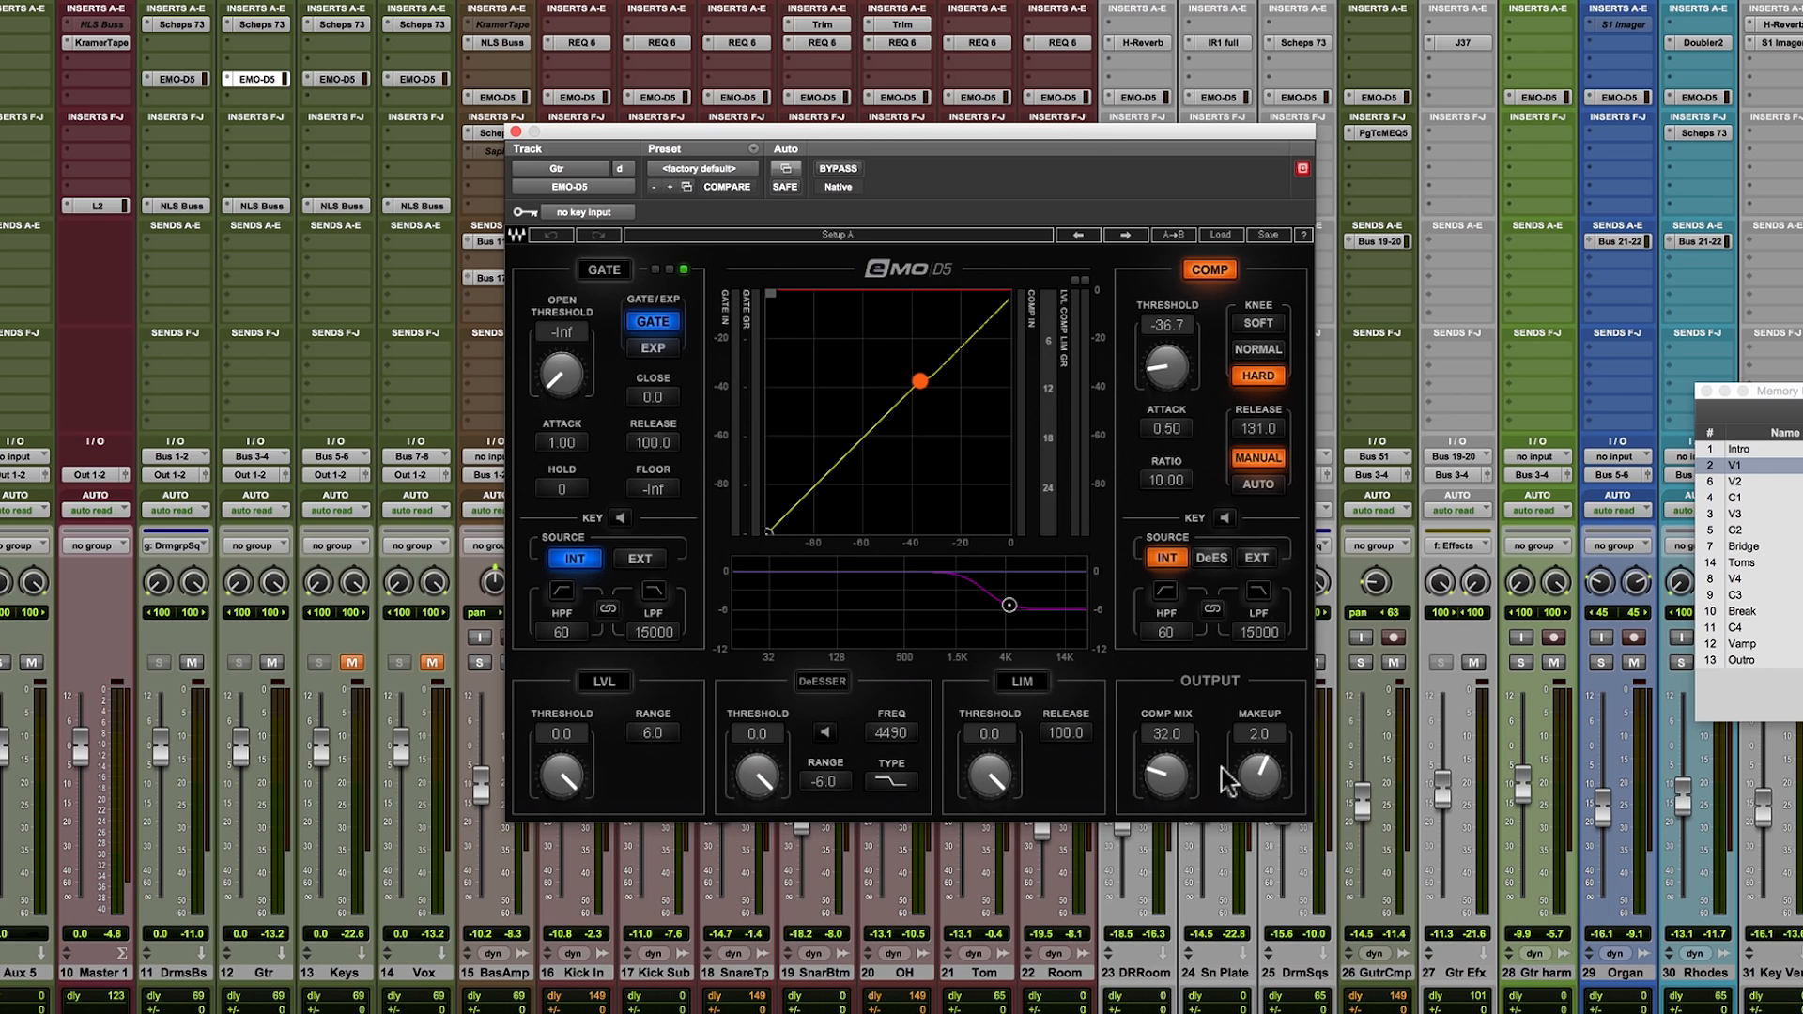
{"action": "left_click", "coordinate": [353, 662]}
{"action": "left_click", "coordinate": [432, 661]}
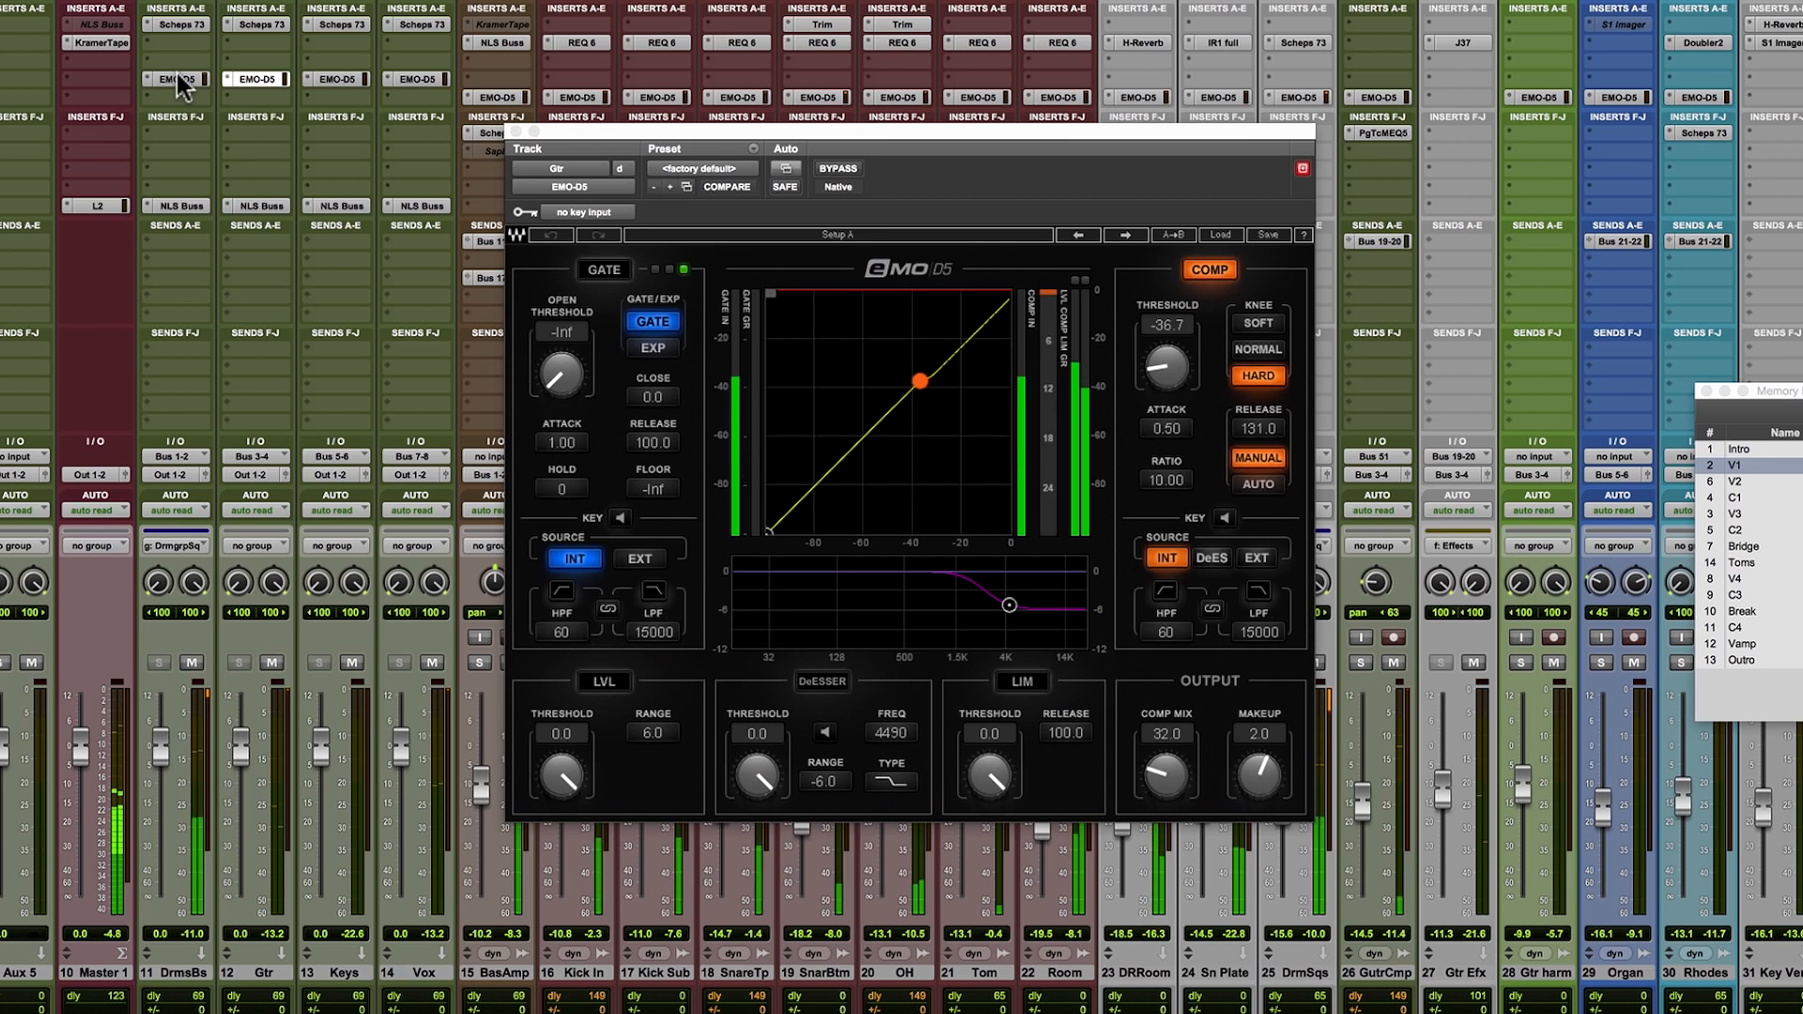
Select the DrmsBs, Gtr, Keys and Vox groups and compare the full mix with their EMO-D5 inserts bypassed and active together.
{"action": "left_click", "coordinate": [173, 973]}
{"action": "left_click", "coordinate": [407, 977], "text": "shift"}
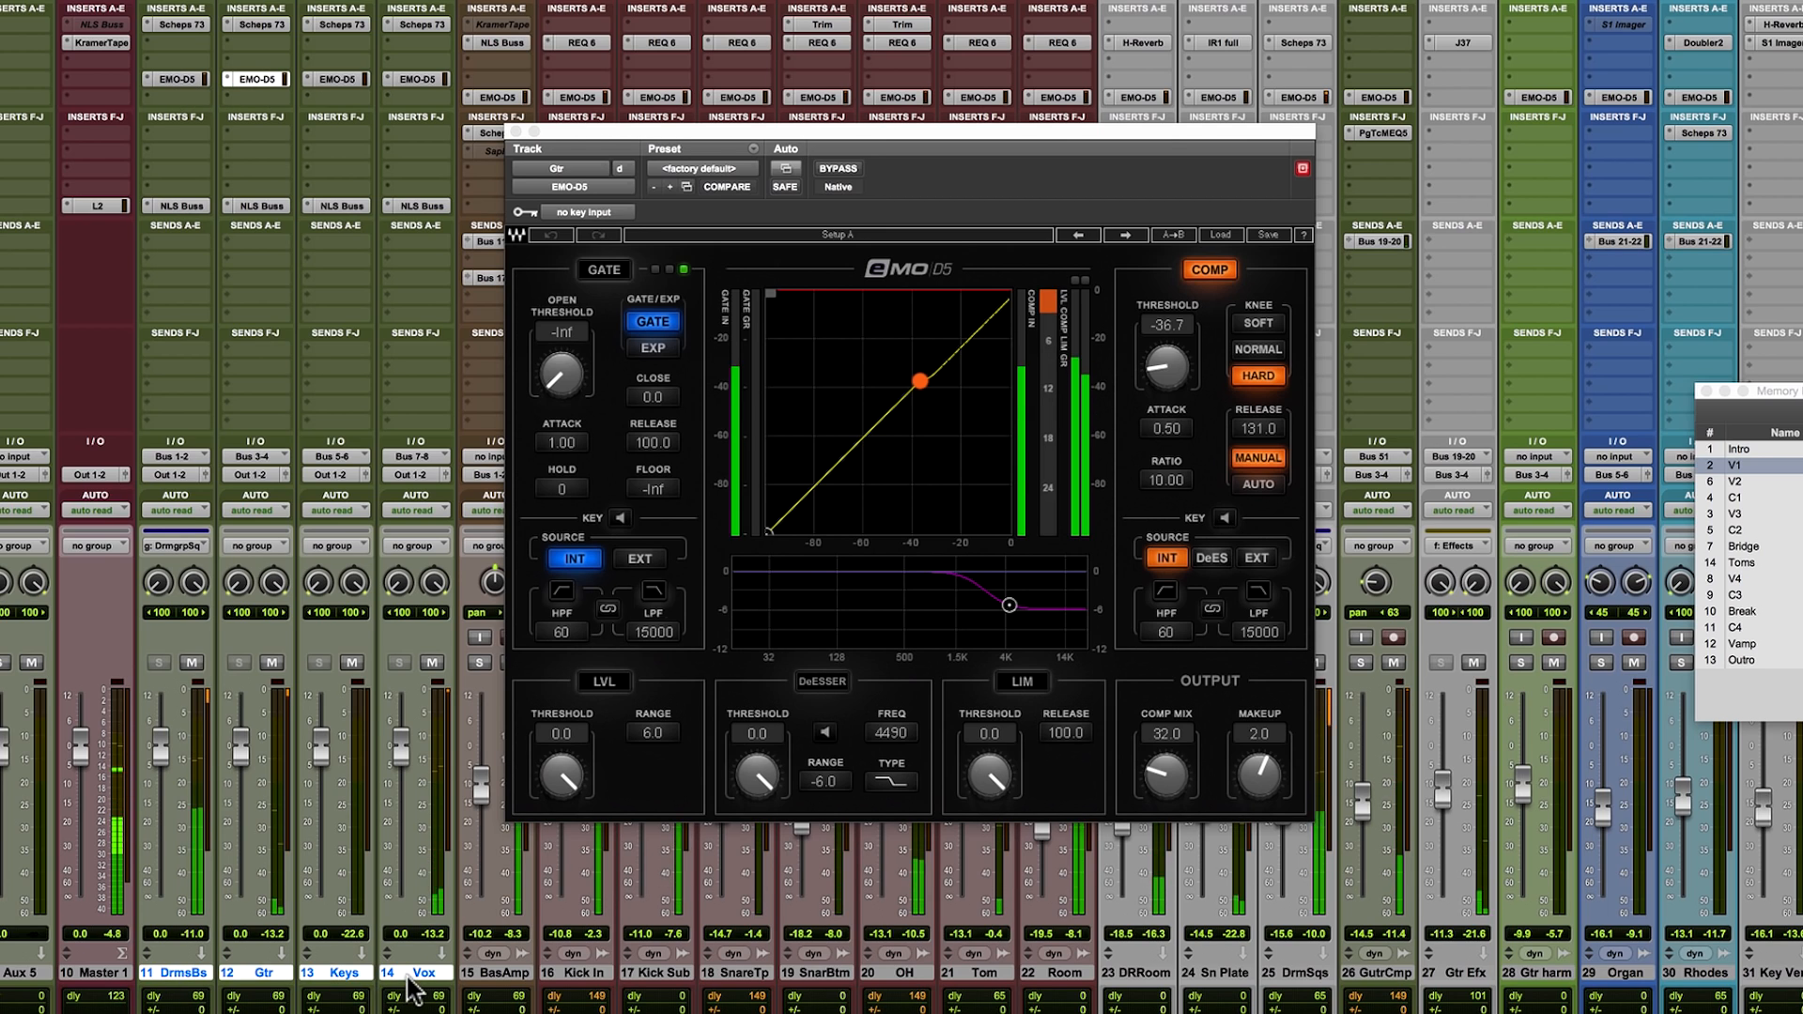
{"action": "left_click", "coordinate": [178, 81], "text": "alt+shift+super"}
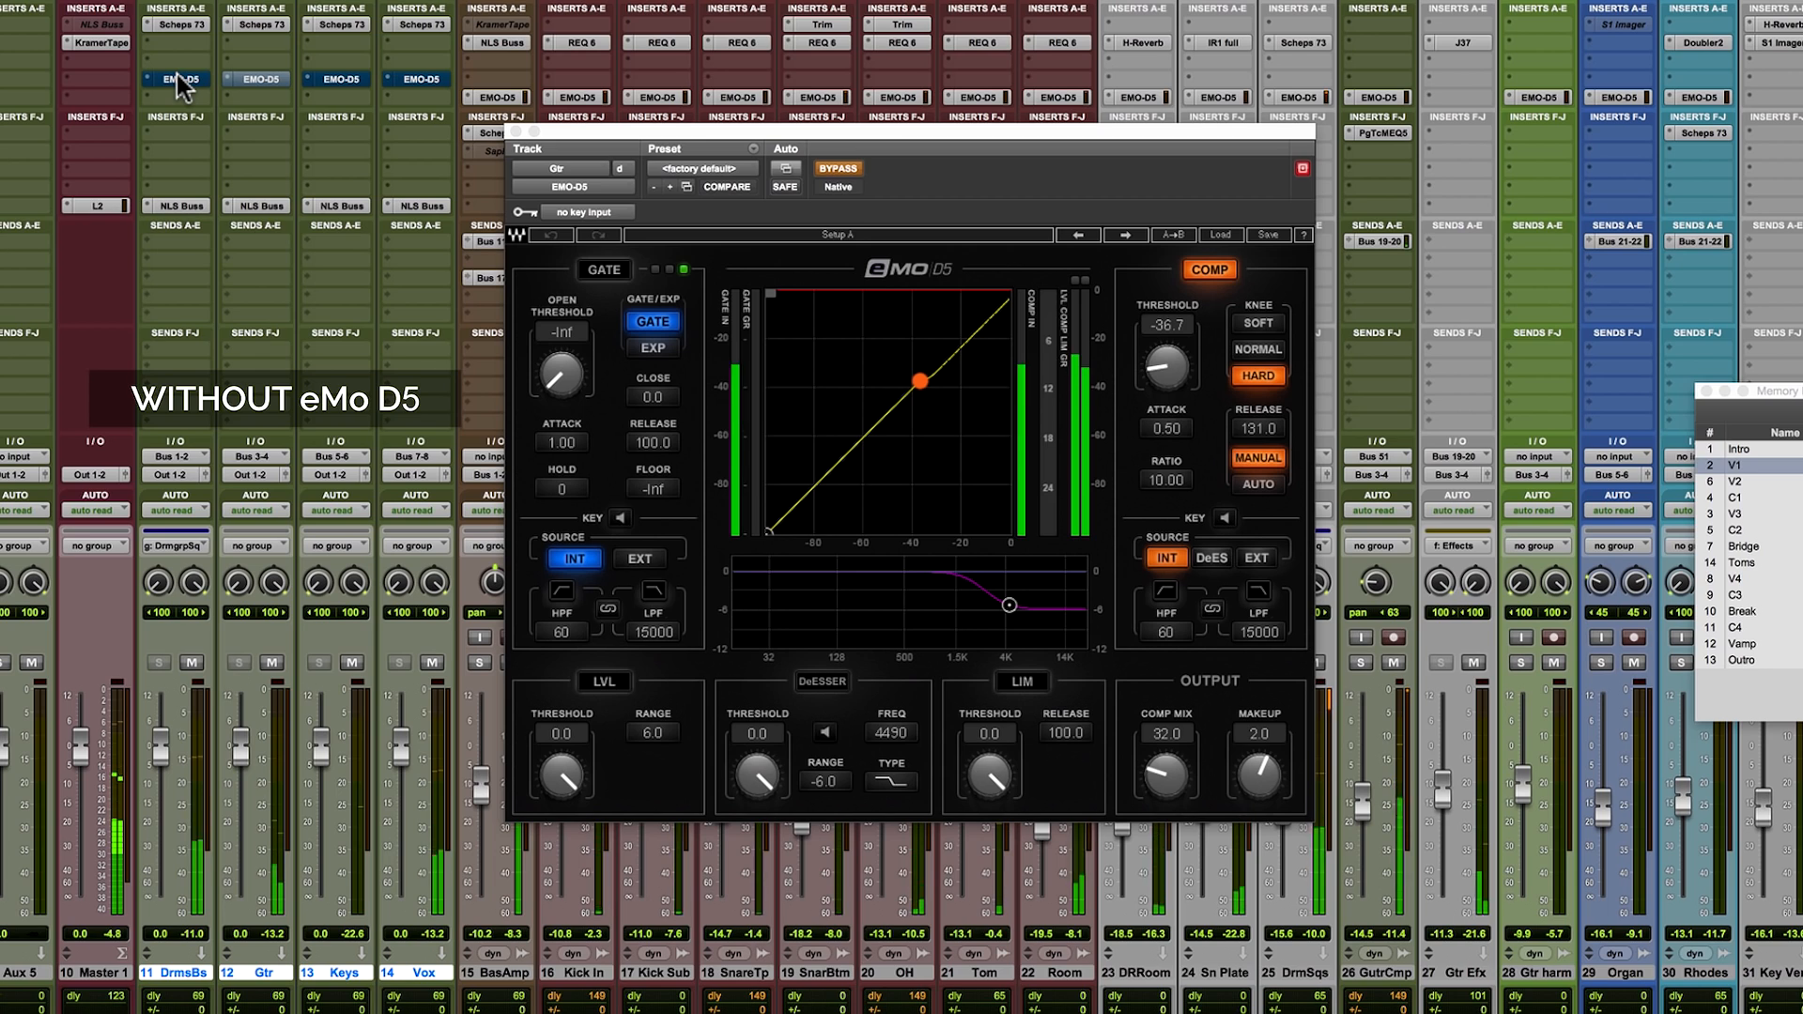
{"action": "left_click", "coordinate": [178, 80], "text": "alt+shift+super"}
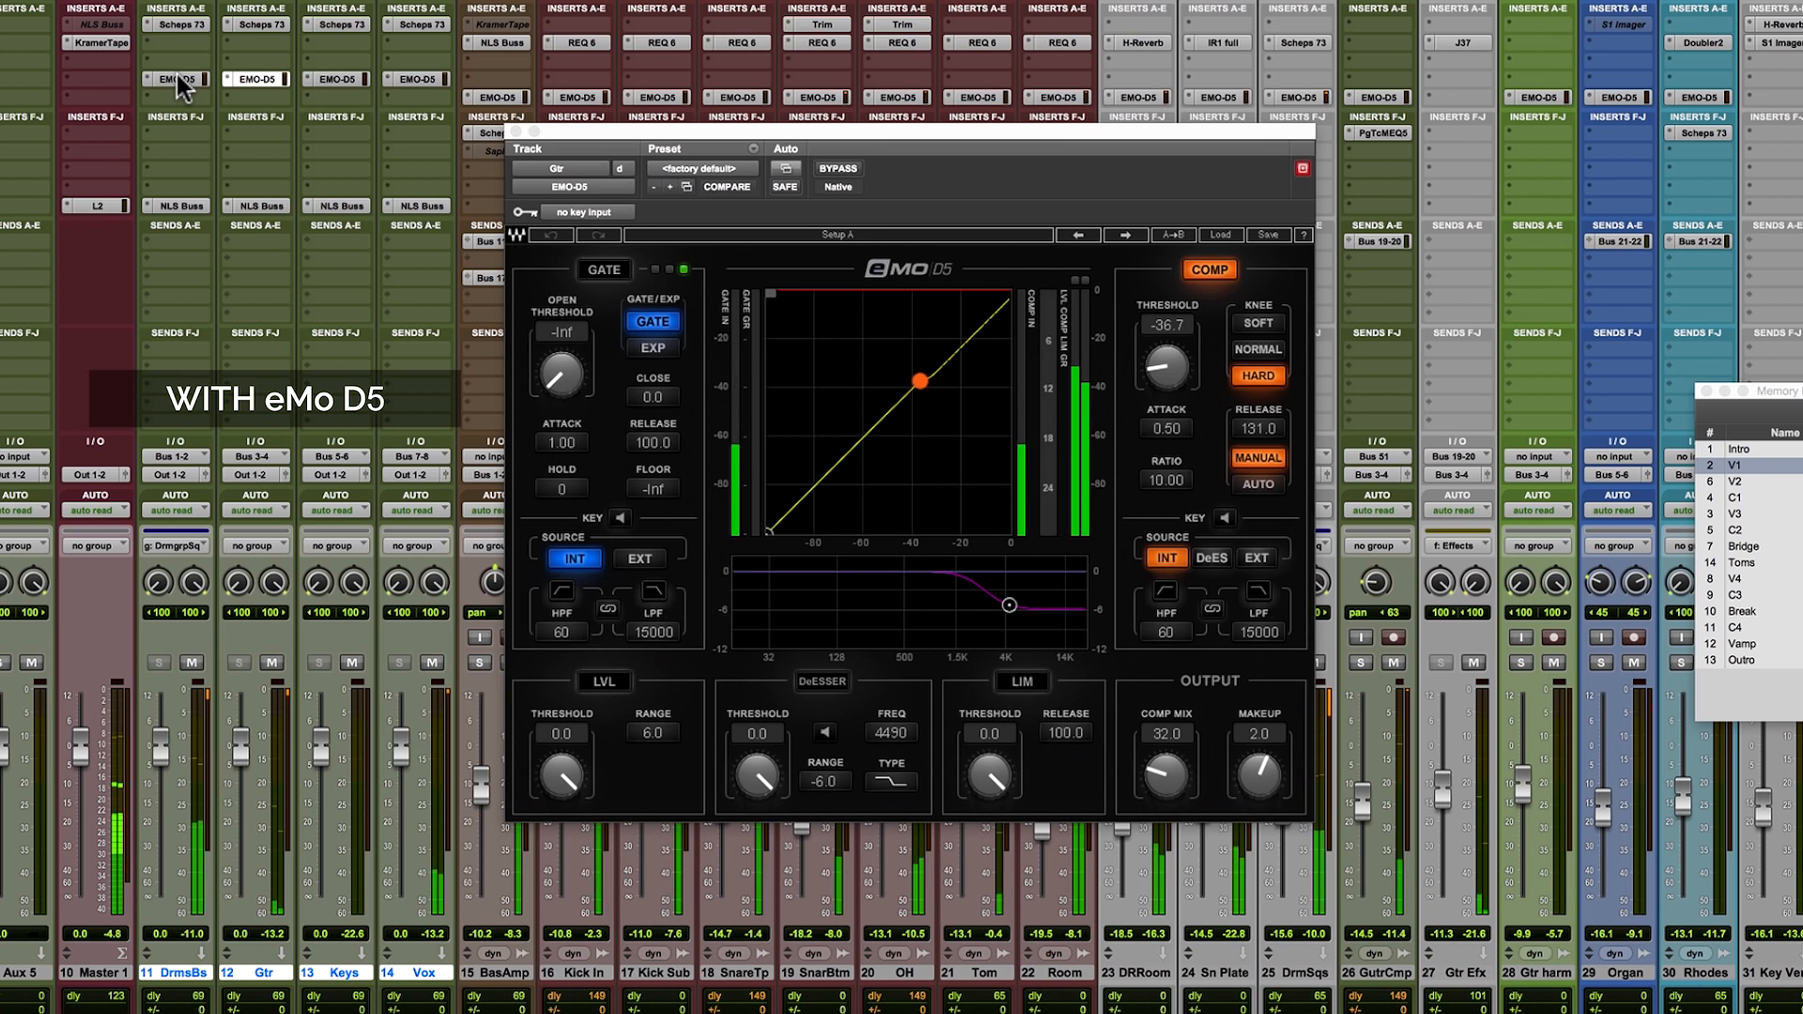
{"action": "left_click", "coordinate": [178, 77], "text": "alt+shift+super"}
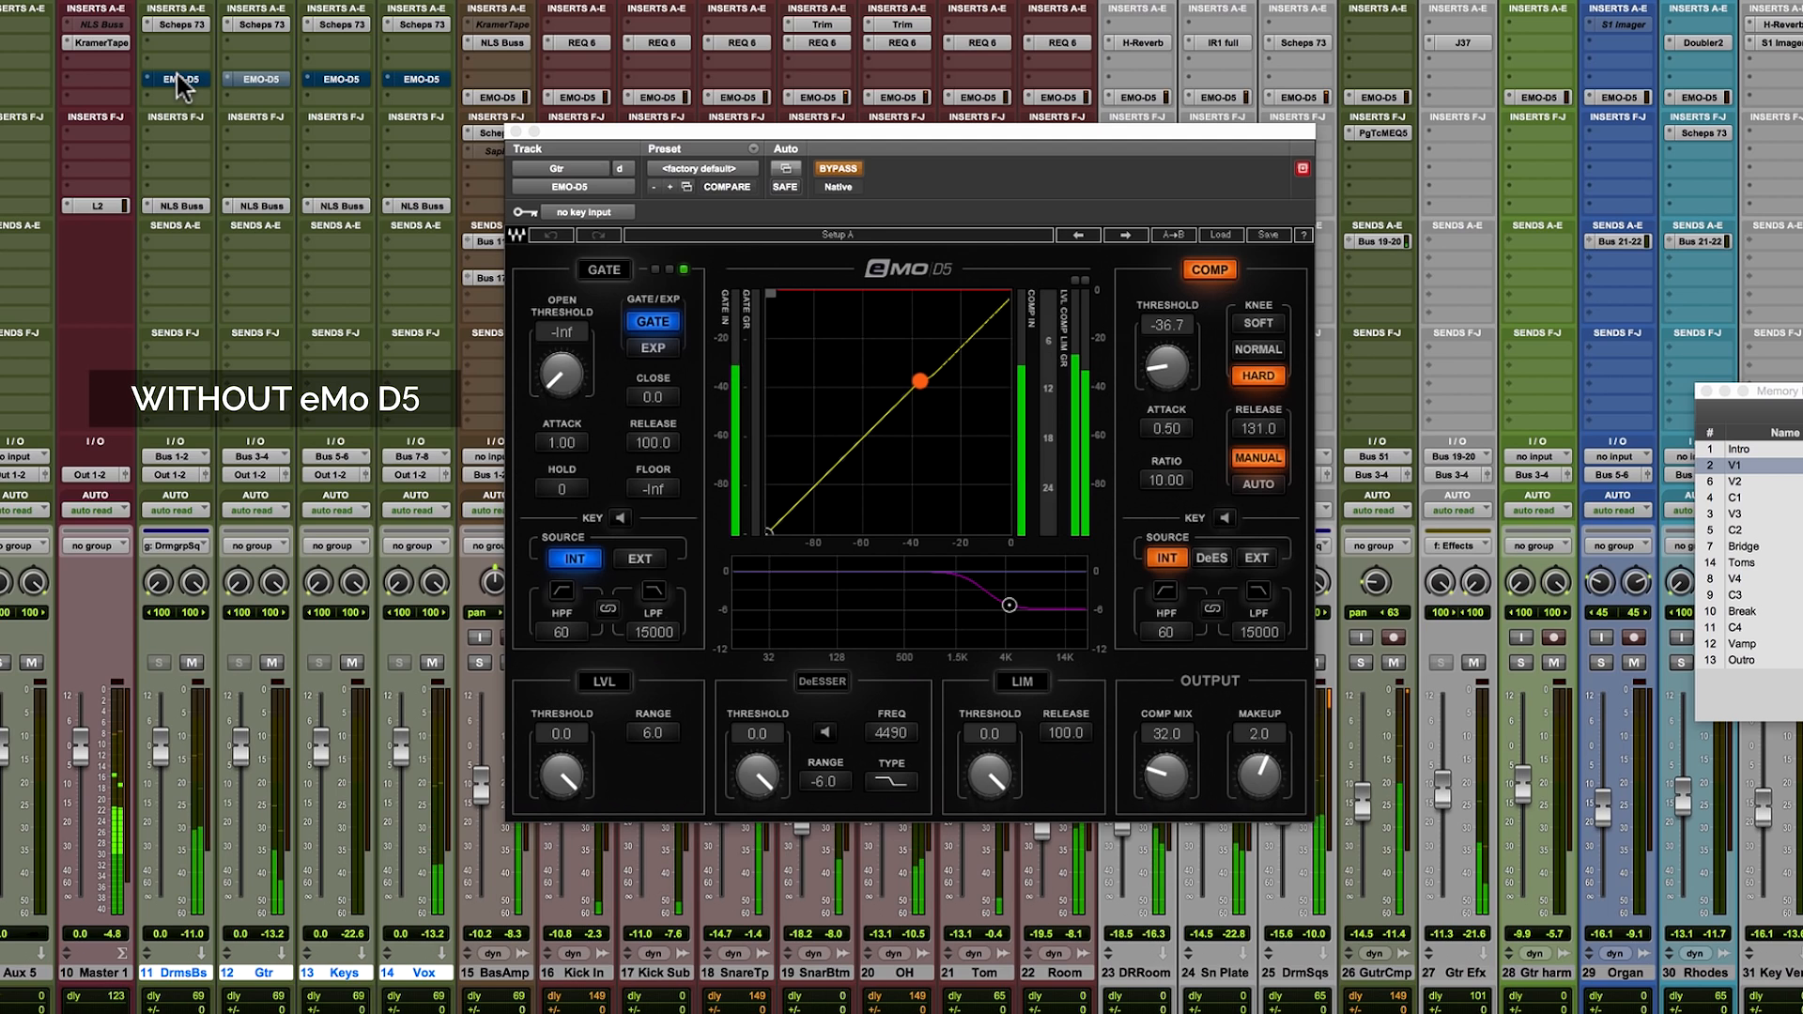
{"action": "left_click", "coordinate": [178, 77], "text": "alt+shift+super"}
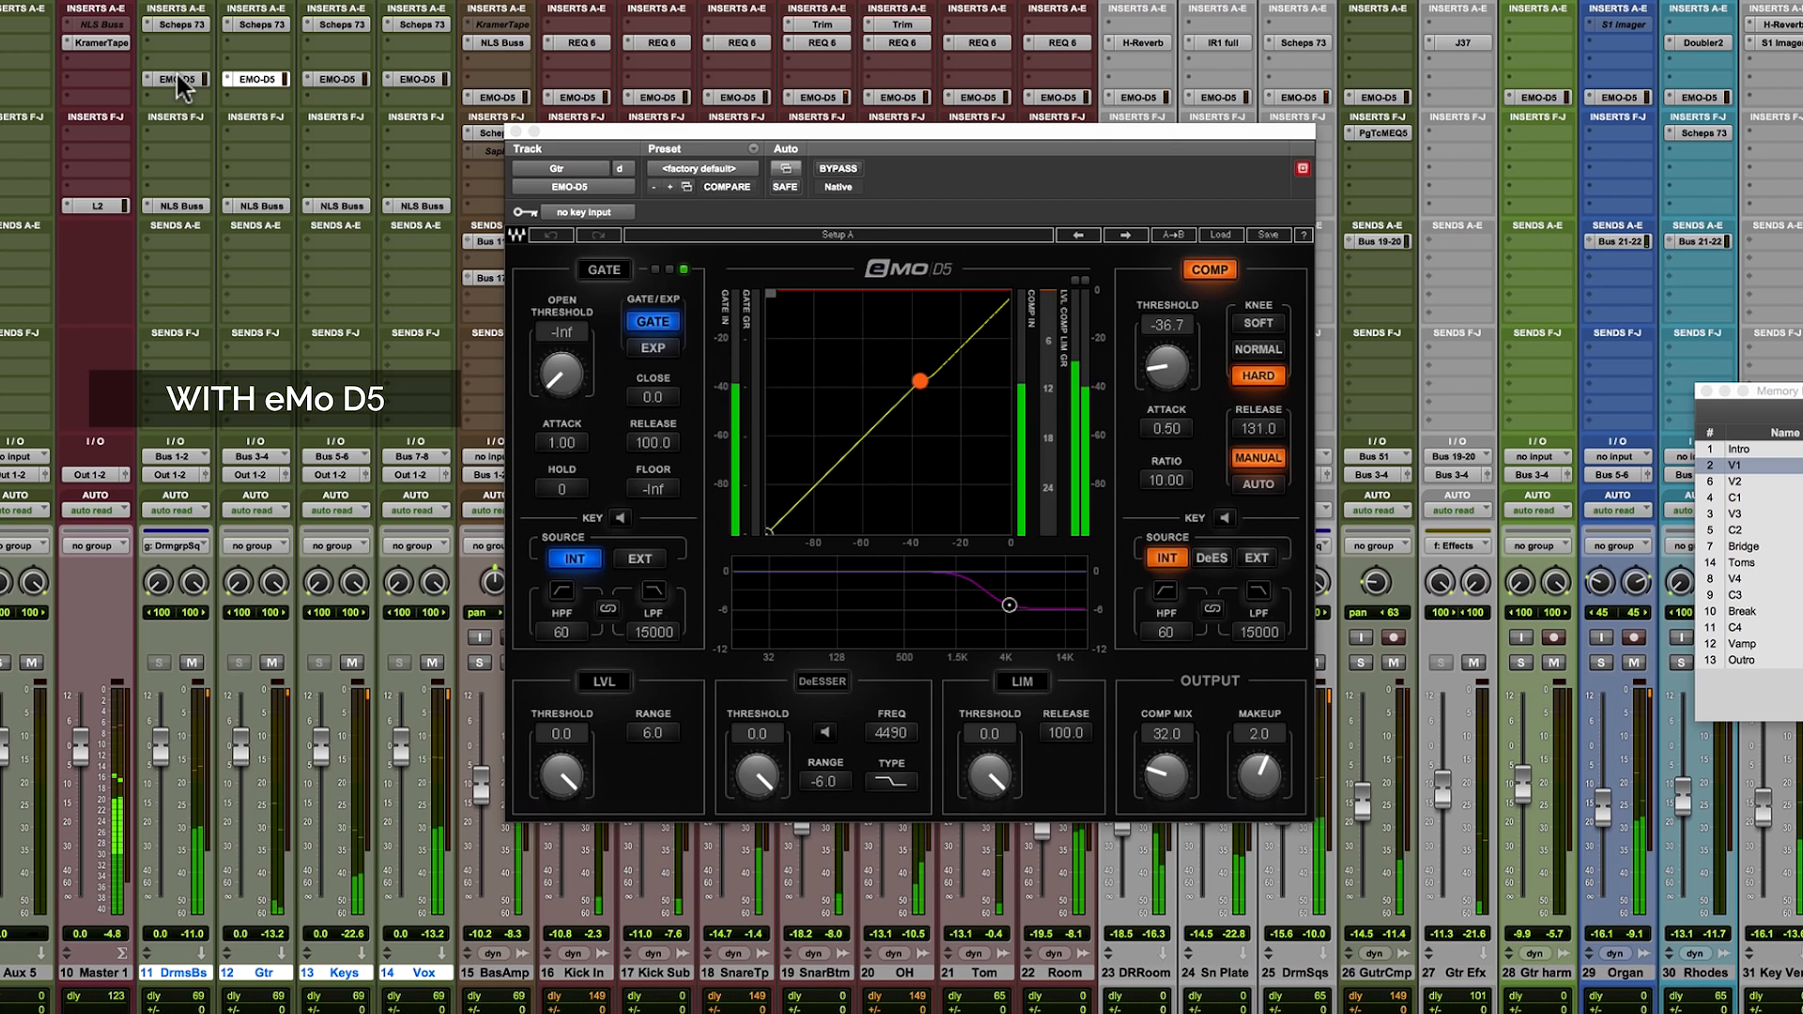
{"action": "left_click", "coordinate": [177, 77], "text": "alt+shift+super"}
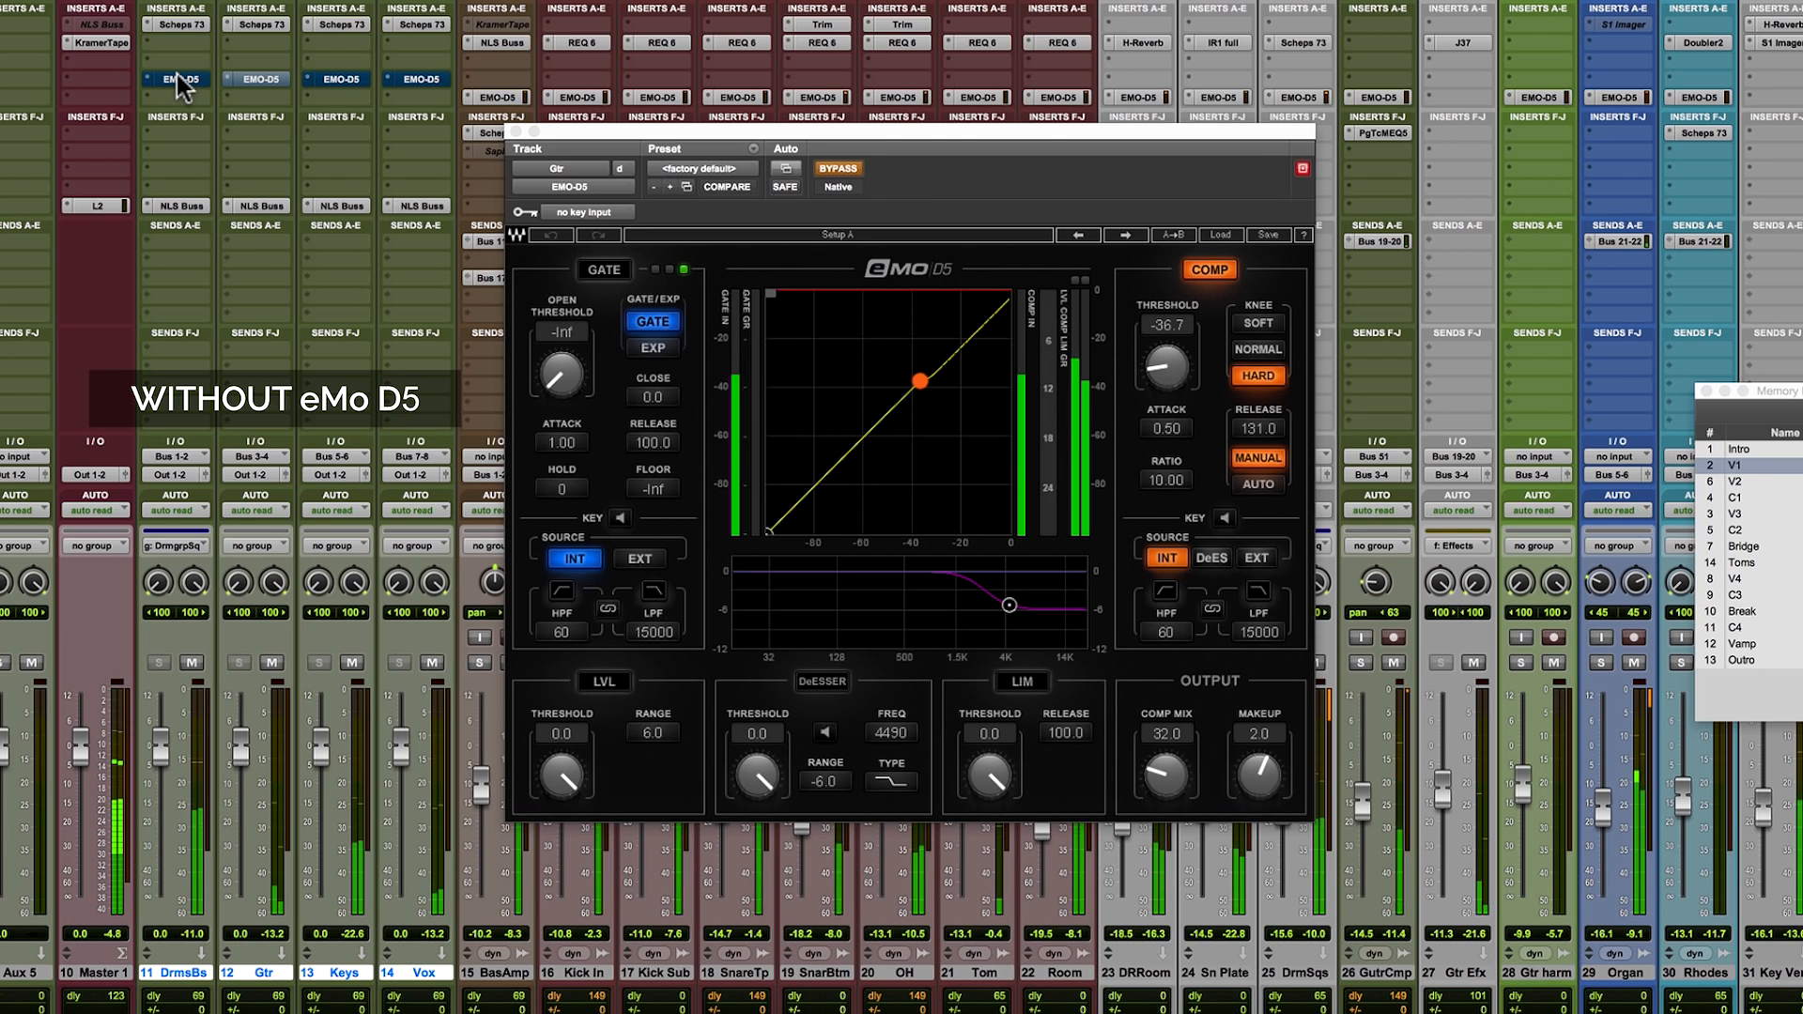
{"action": "left_click", "coordinate": [177, 79], "text": "alt+shift+super"}
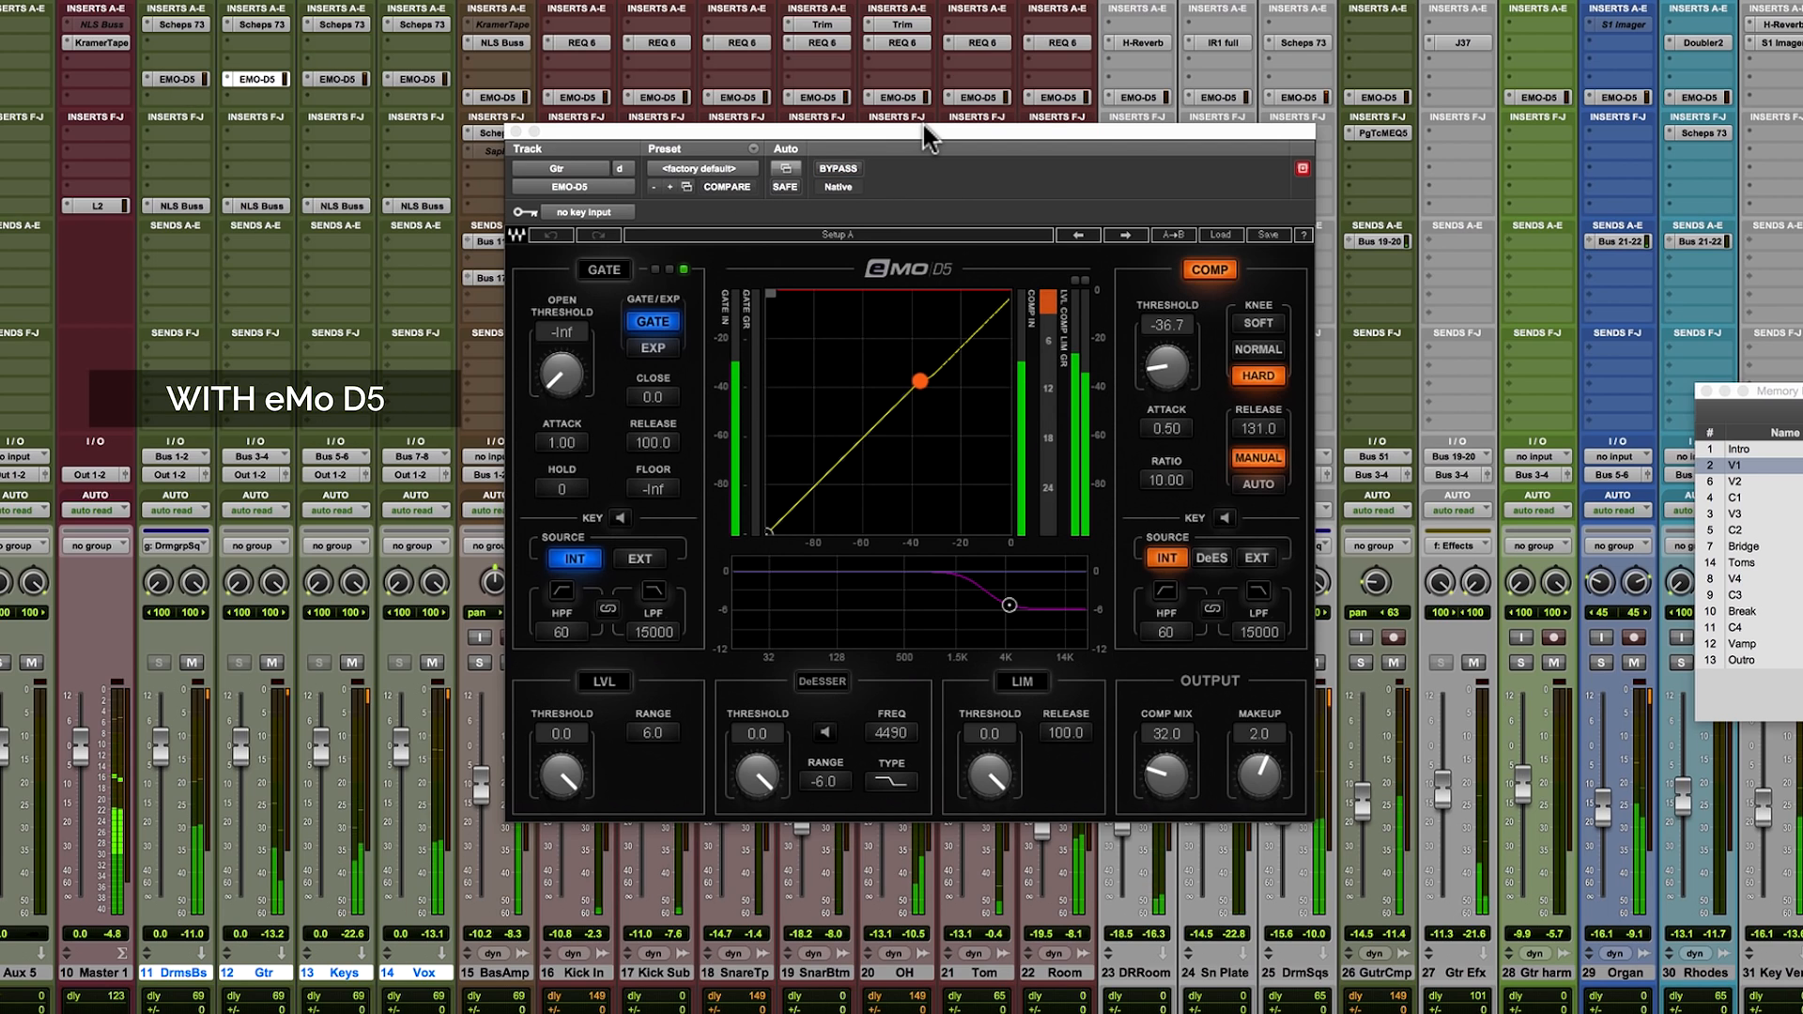
{"action": "key", "text": "space"}
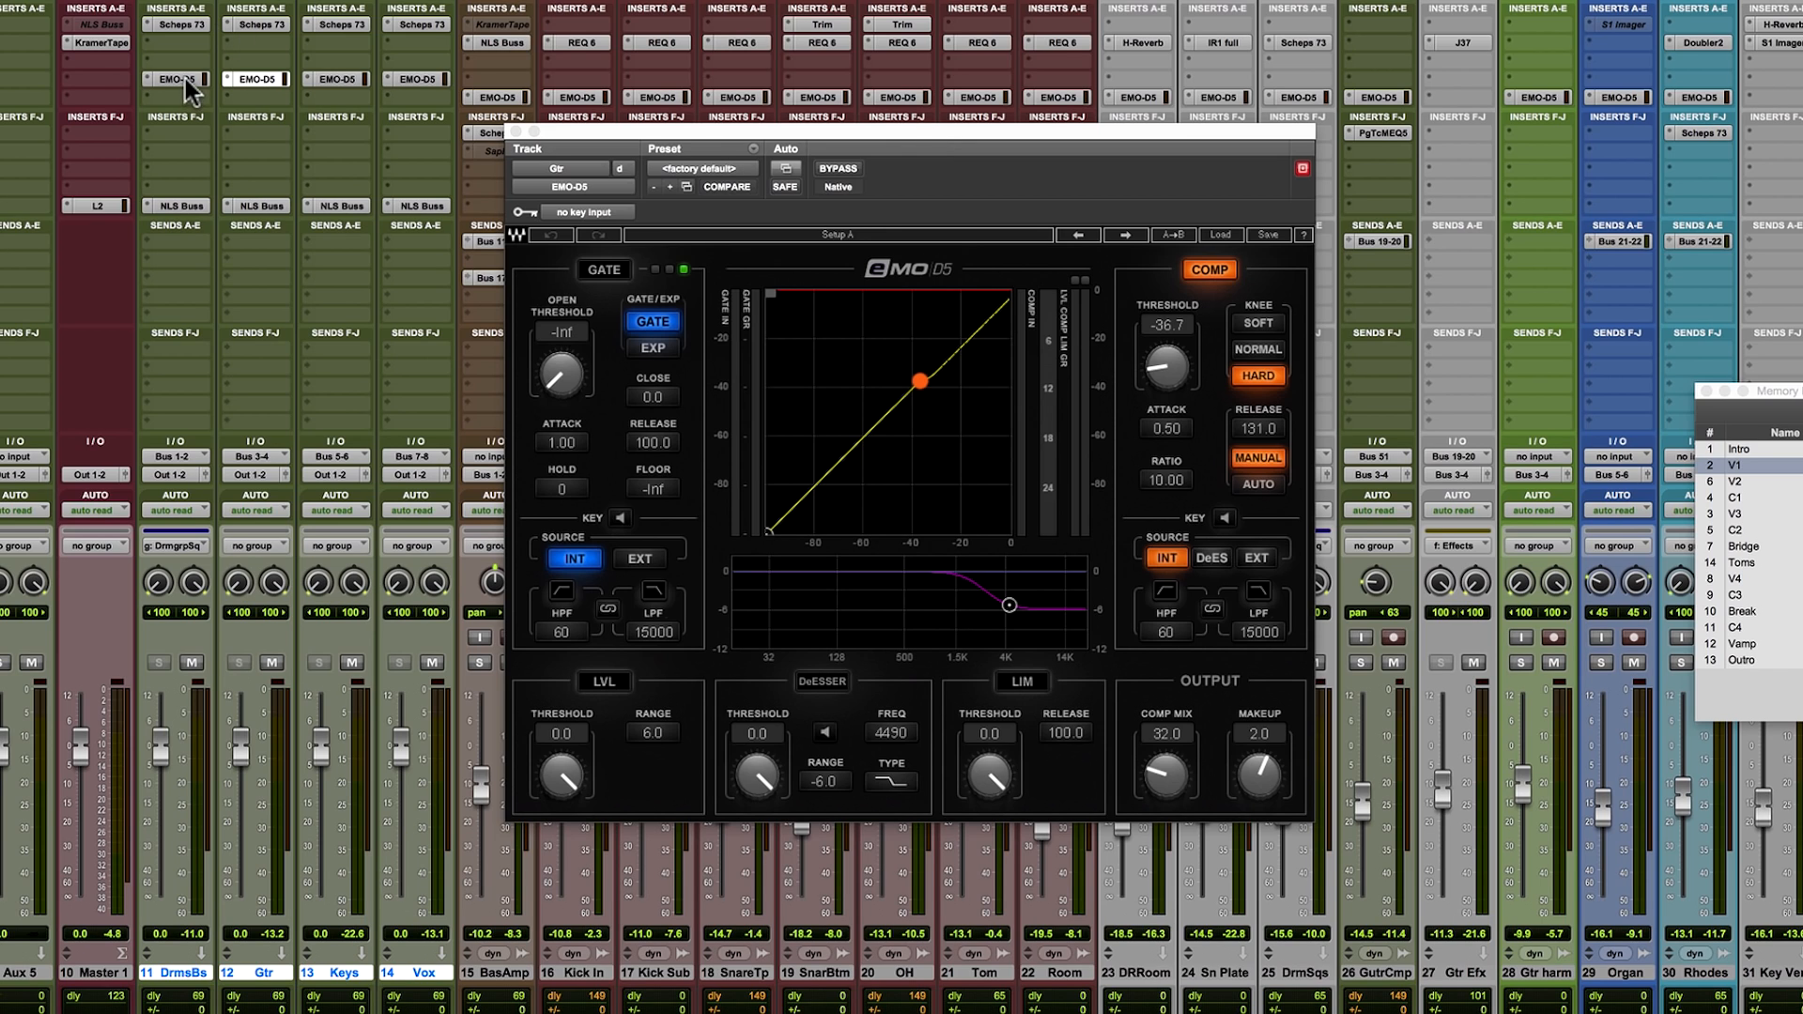
Move the EMO-D5 on the selected DrmsBs, Gtr, Keys and Vox groups from insert slot D to slot E.
{"action": "left_click_drag", "start_coordinate": [258, 94], "coordinate": [427, 112]}
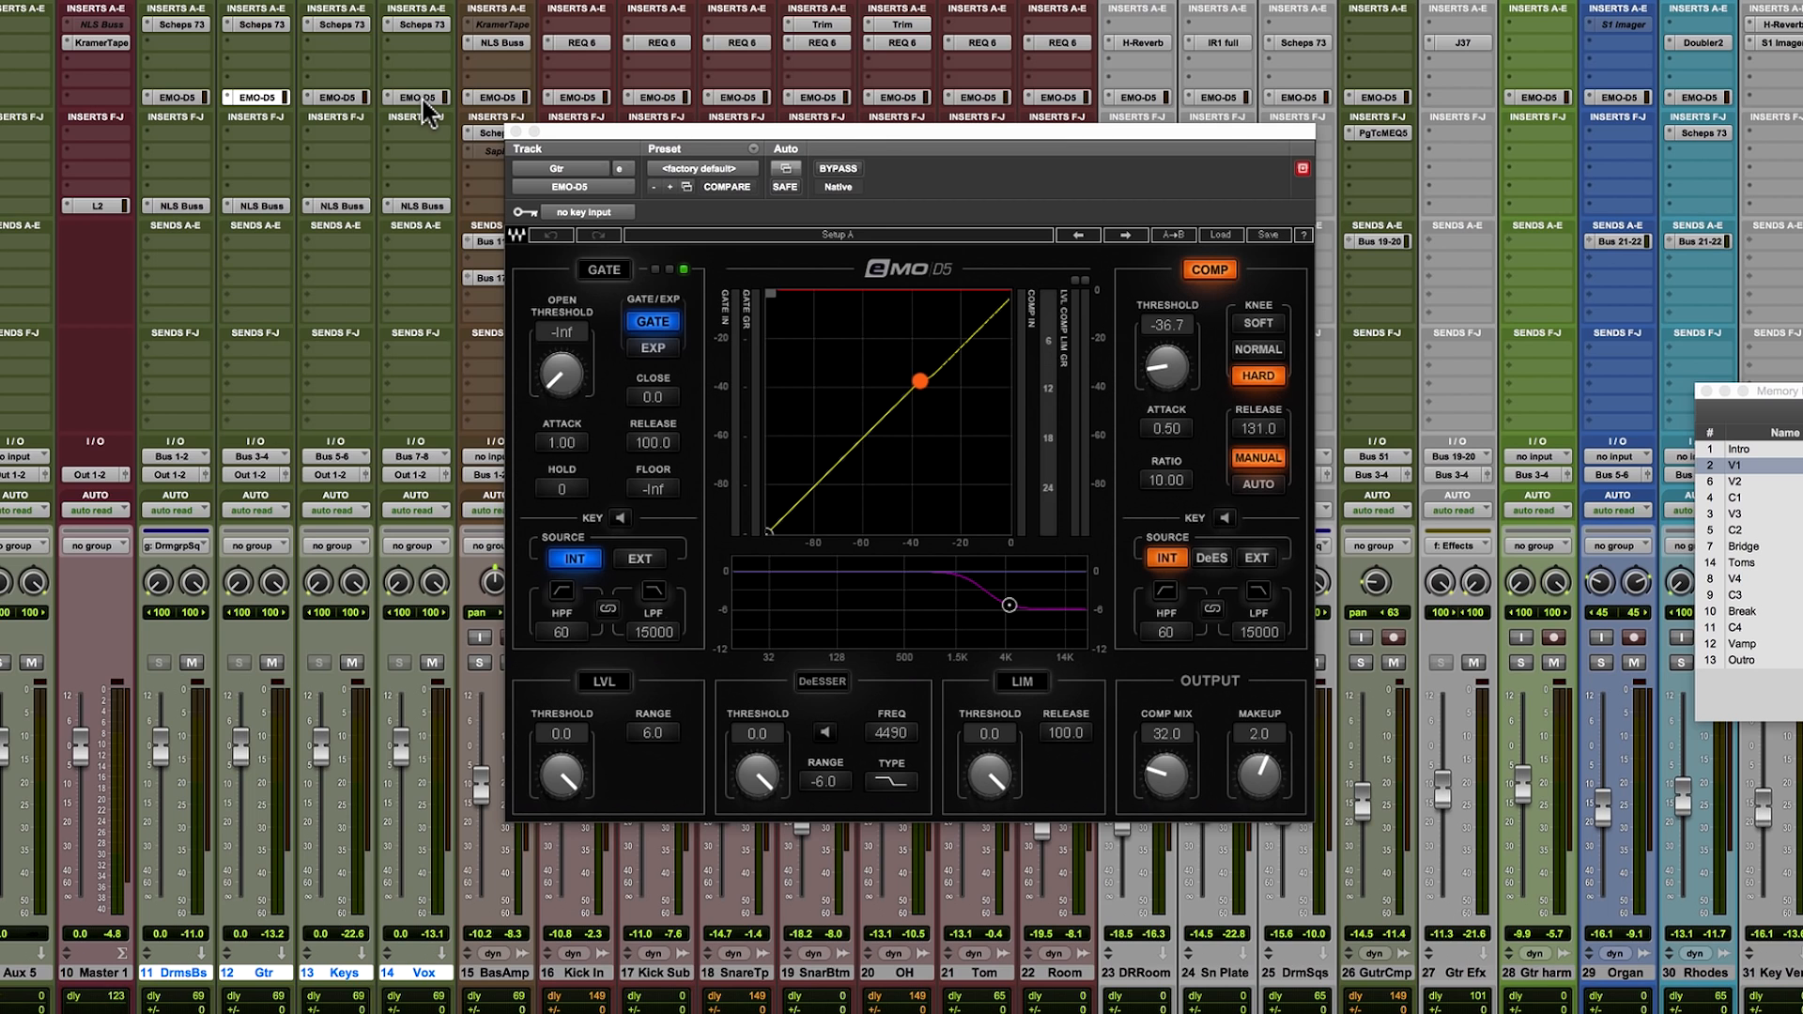
{"action": "scroll", "coordinate": [1006, 51], "scroll_direction": "right", "scroll_amount": 5}
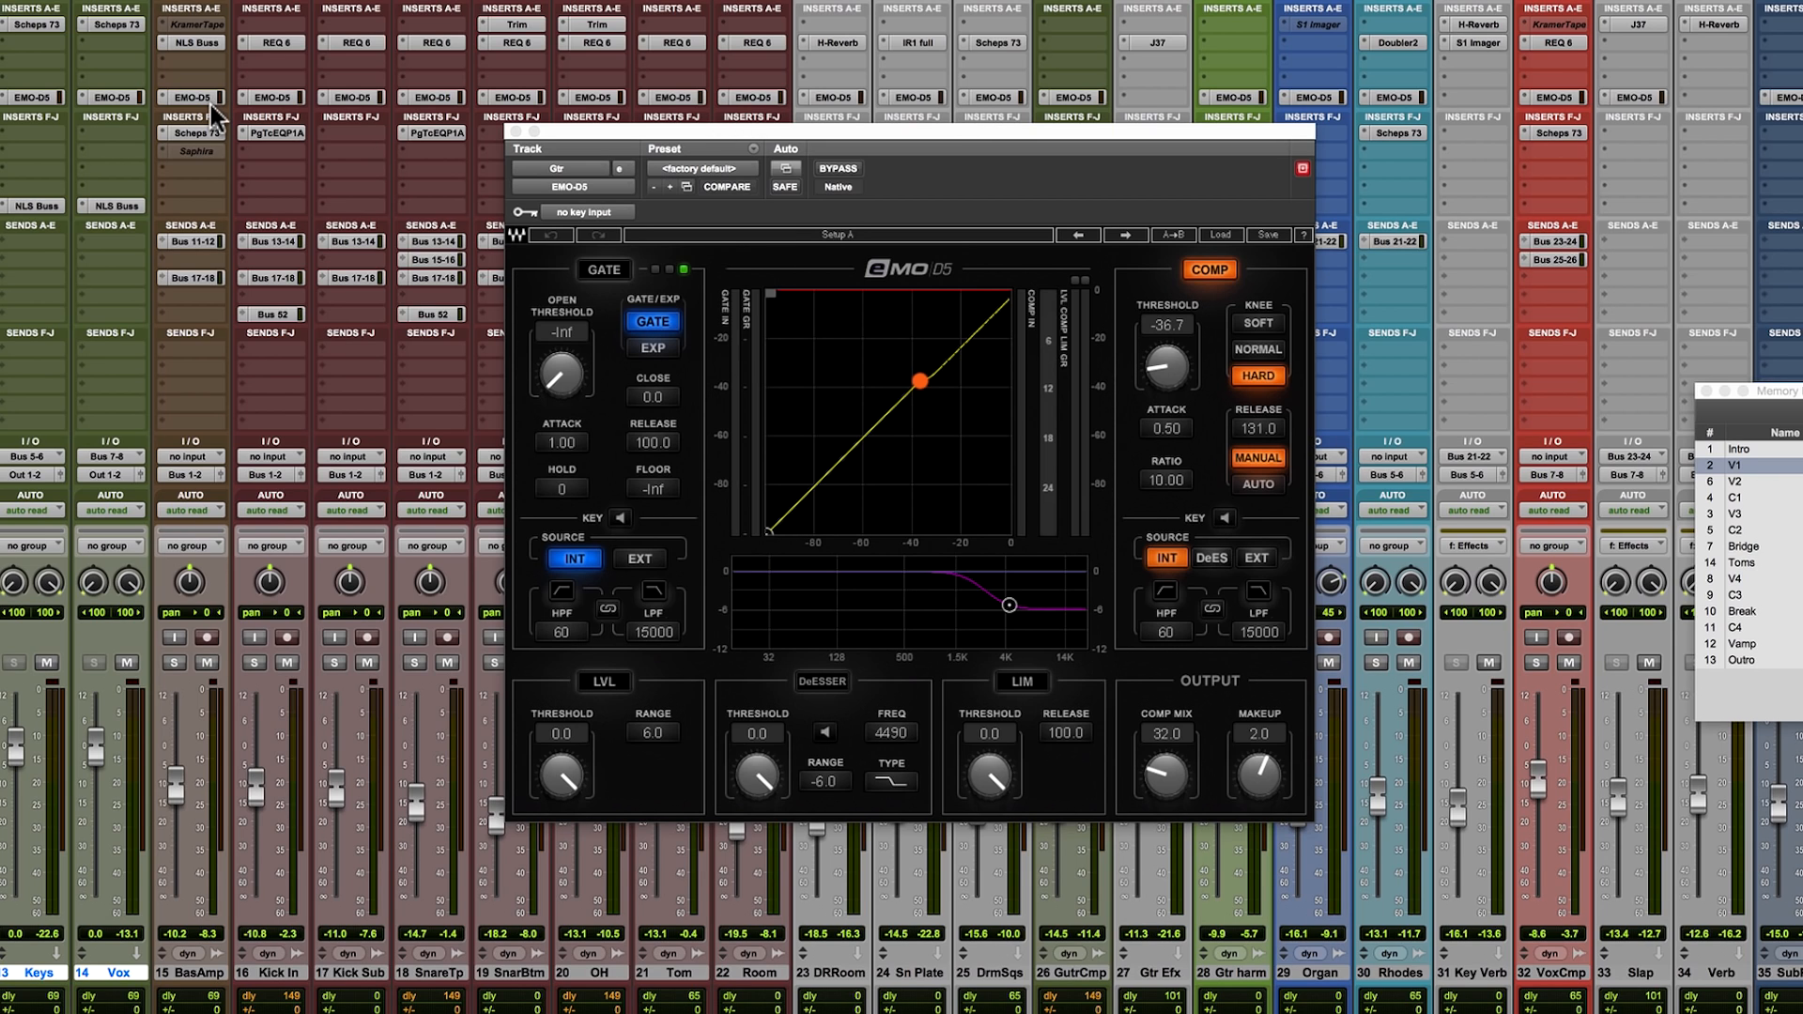
Play the full mix and repeatedly compare it with the EMO-D5 inserts in slot E on all tracks bypassed and active, ending with them active.
{"action": "key", "text": "space"}
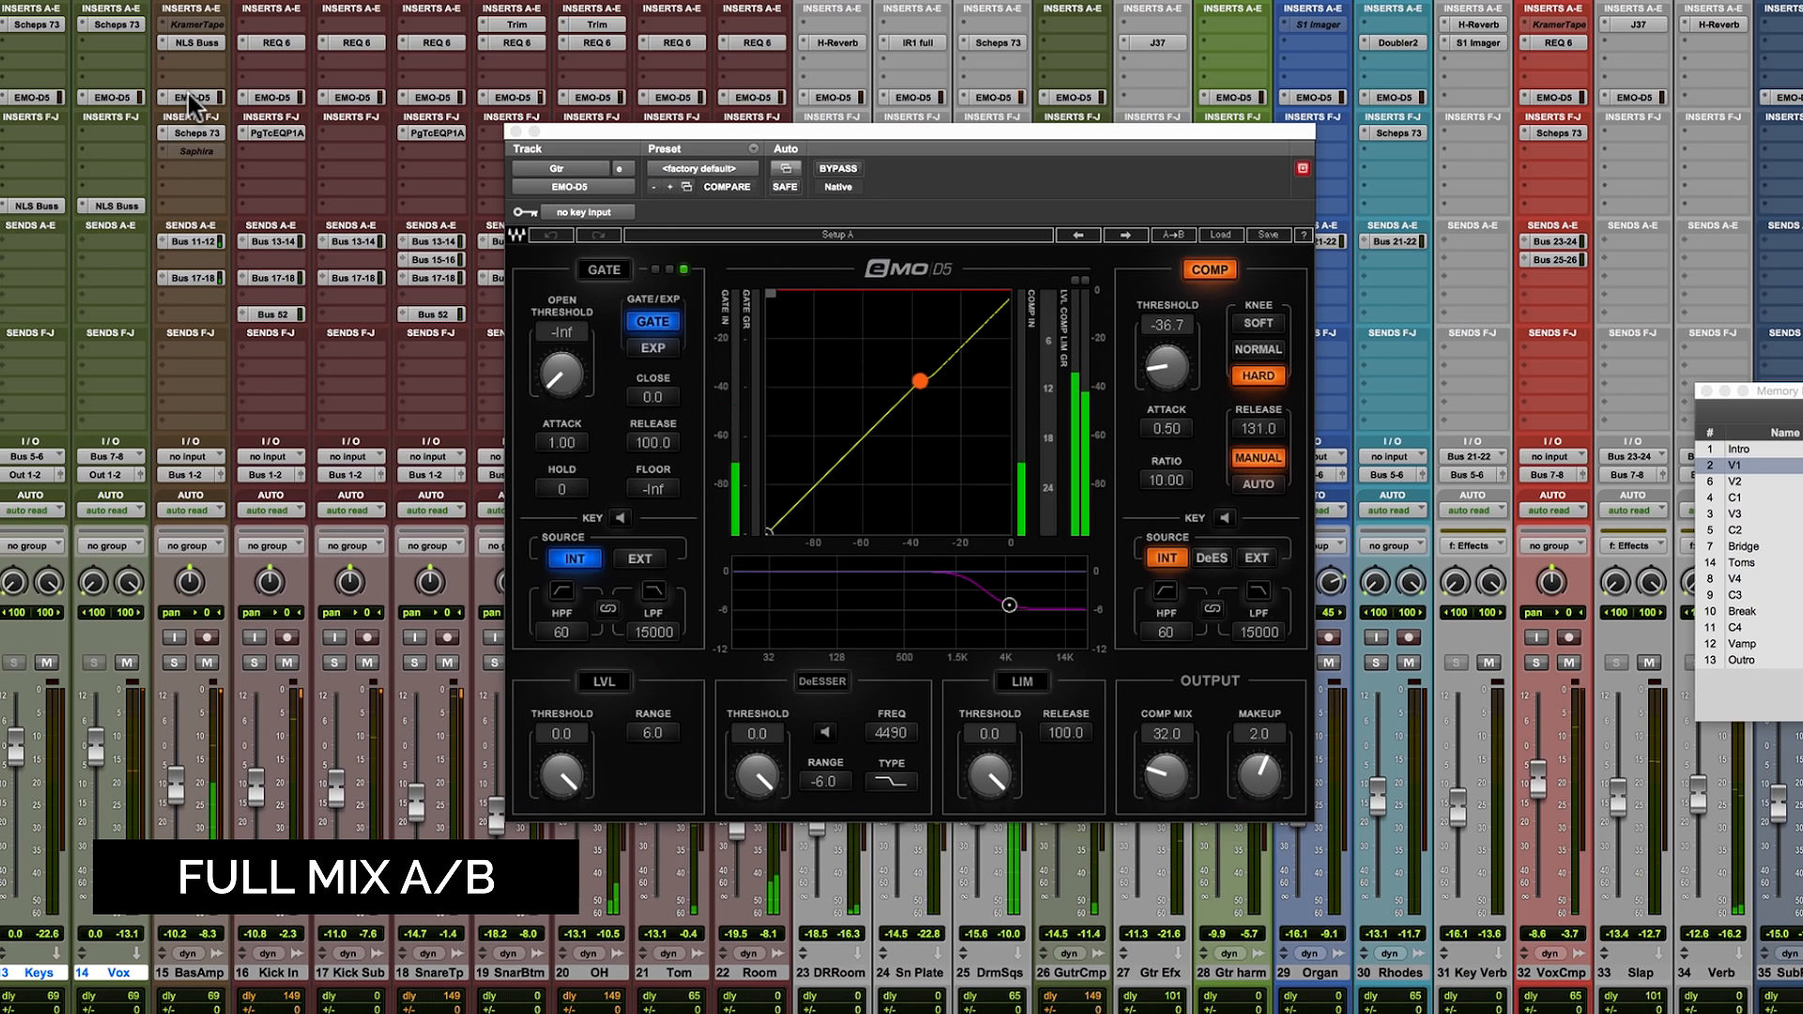
{"action": "left_click", "coordinate": [187, 93], "text": "alt+super"}
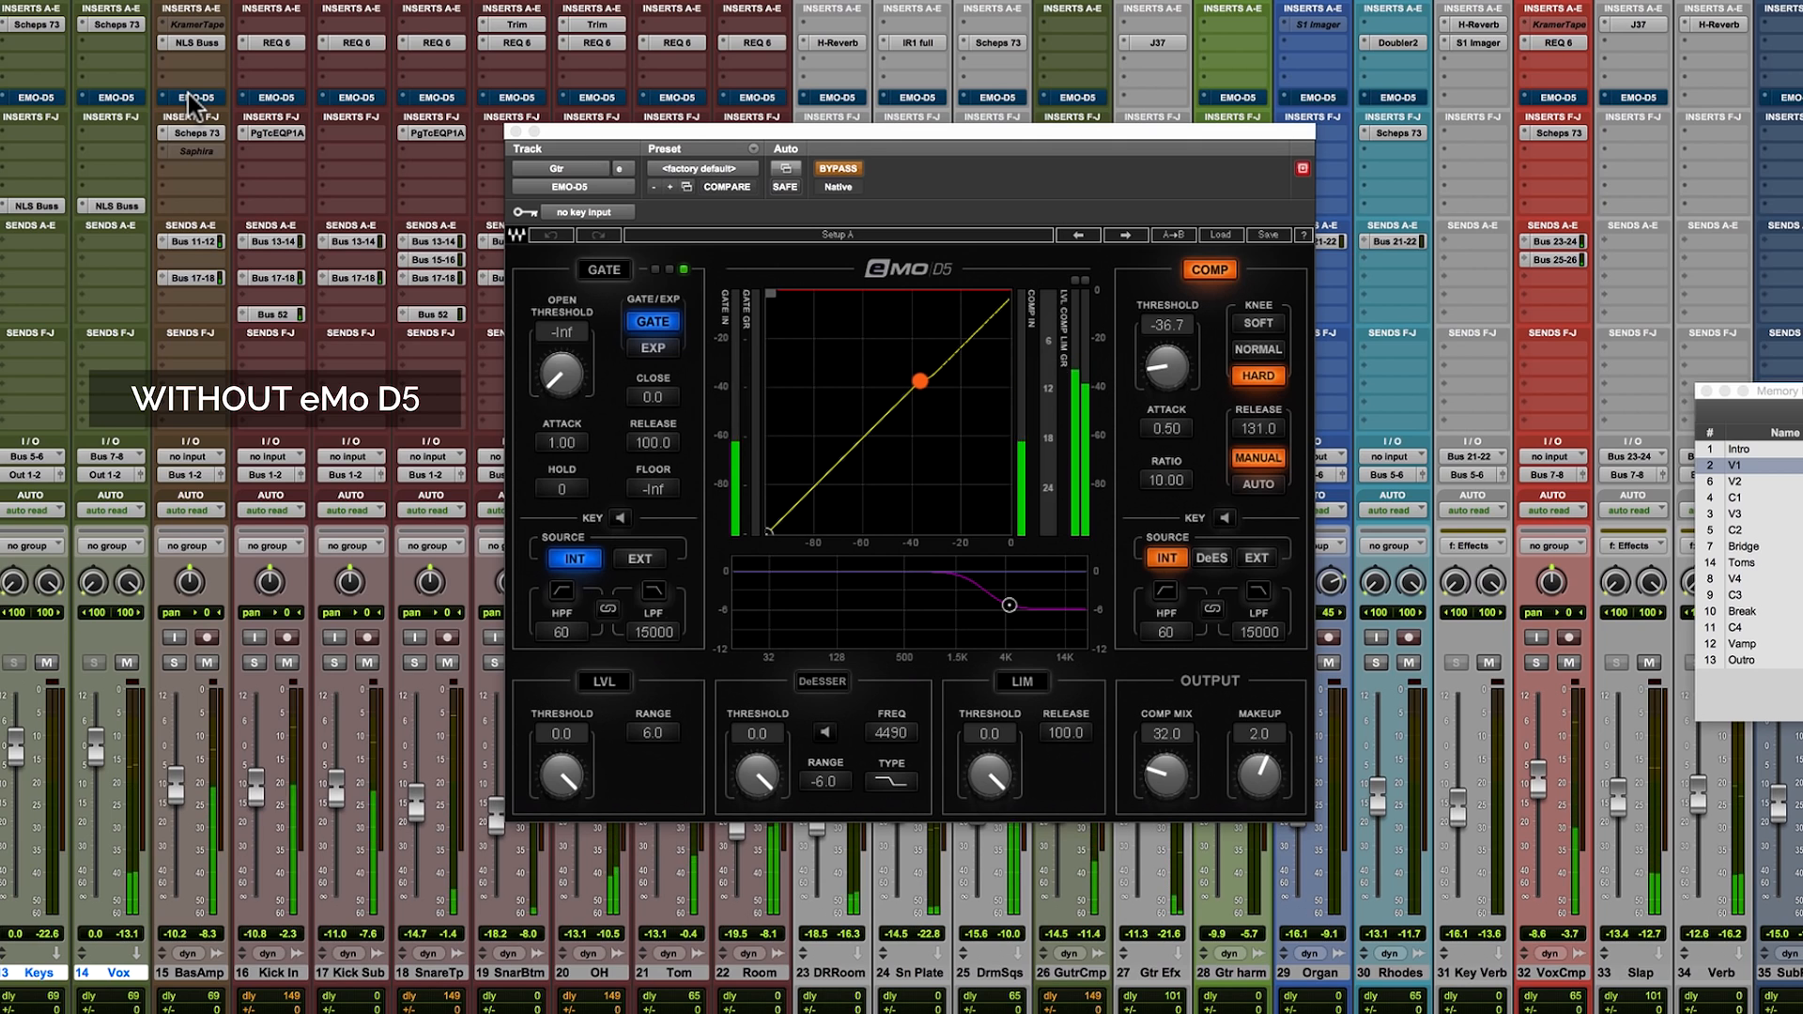
{"action": "left_click", "coordinate": [188, 92], "text": "alt+super"}
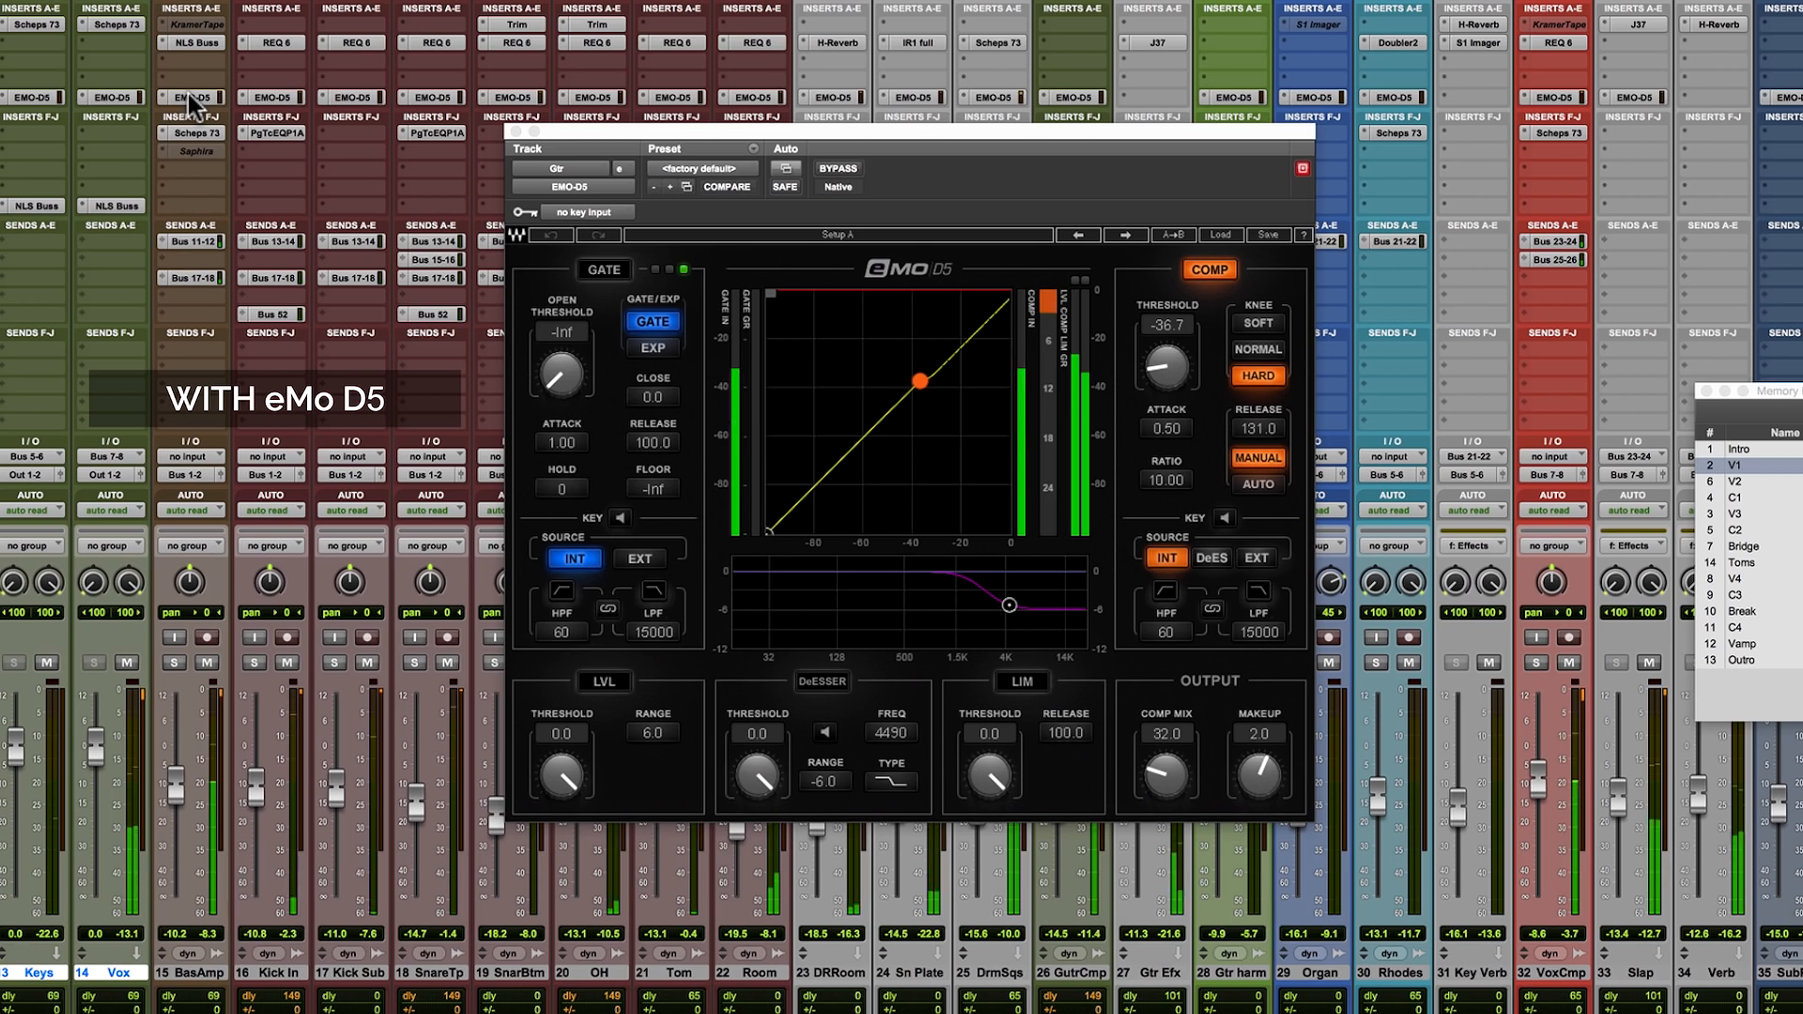
{"action": "scroll", "coordinate": [200, 152], "scroll_direction": "left", "scroll_amount": 1}
{"action": "scroll", "coordinate": [185, 218], "scroll_direction": "left", "scroll_amount": 4}
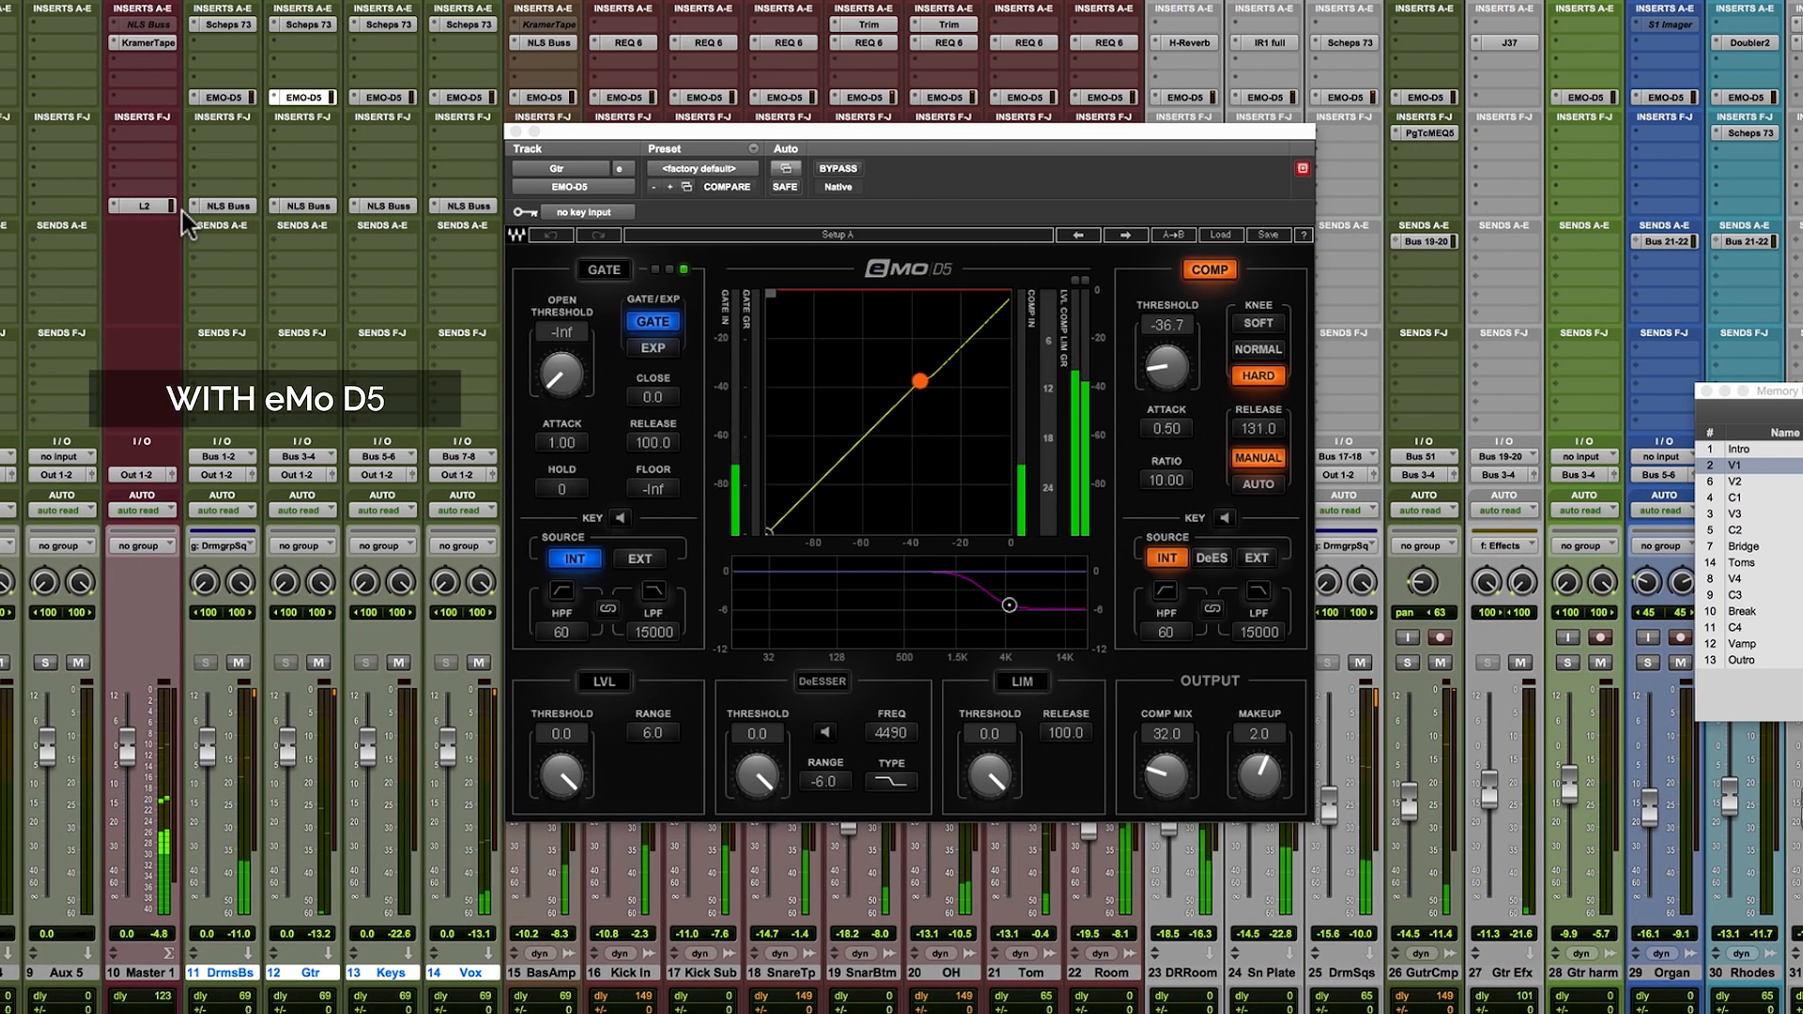
{"action": "left_click", "coordinate": [309, 95], "text": "alt+super"}
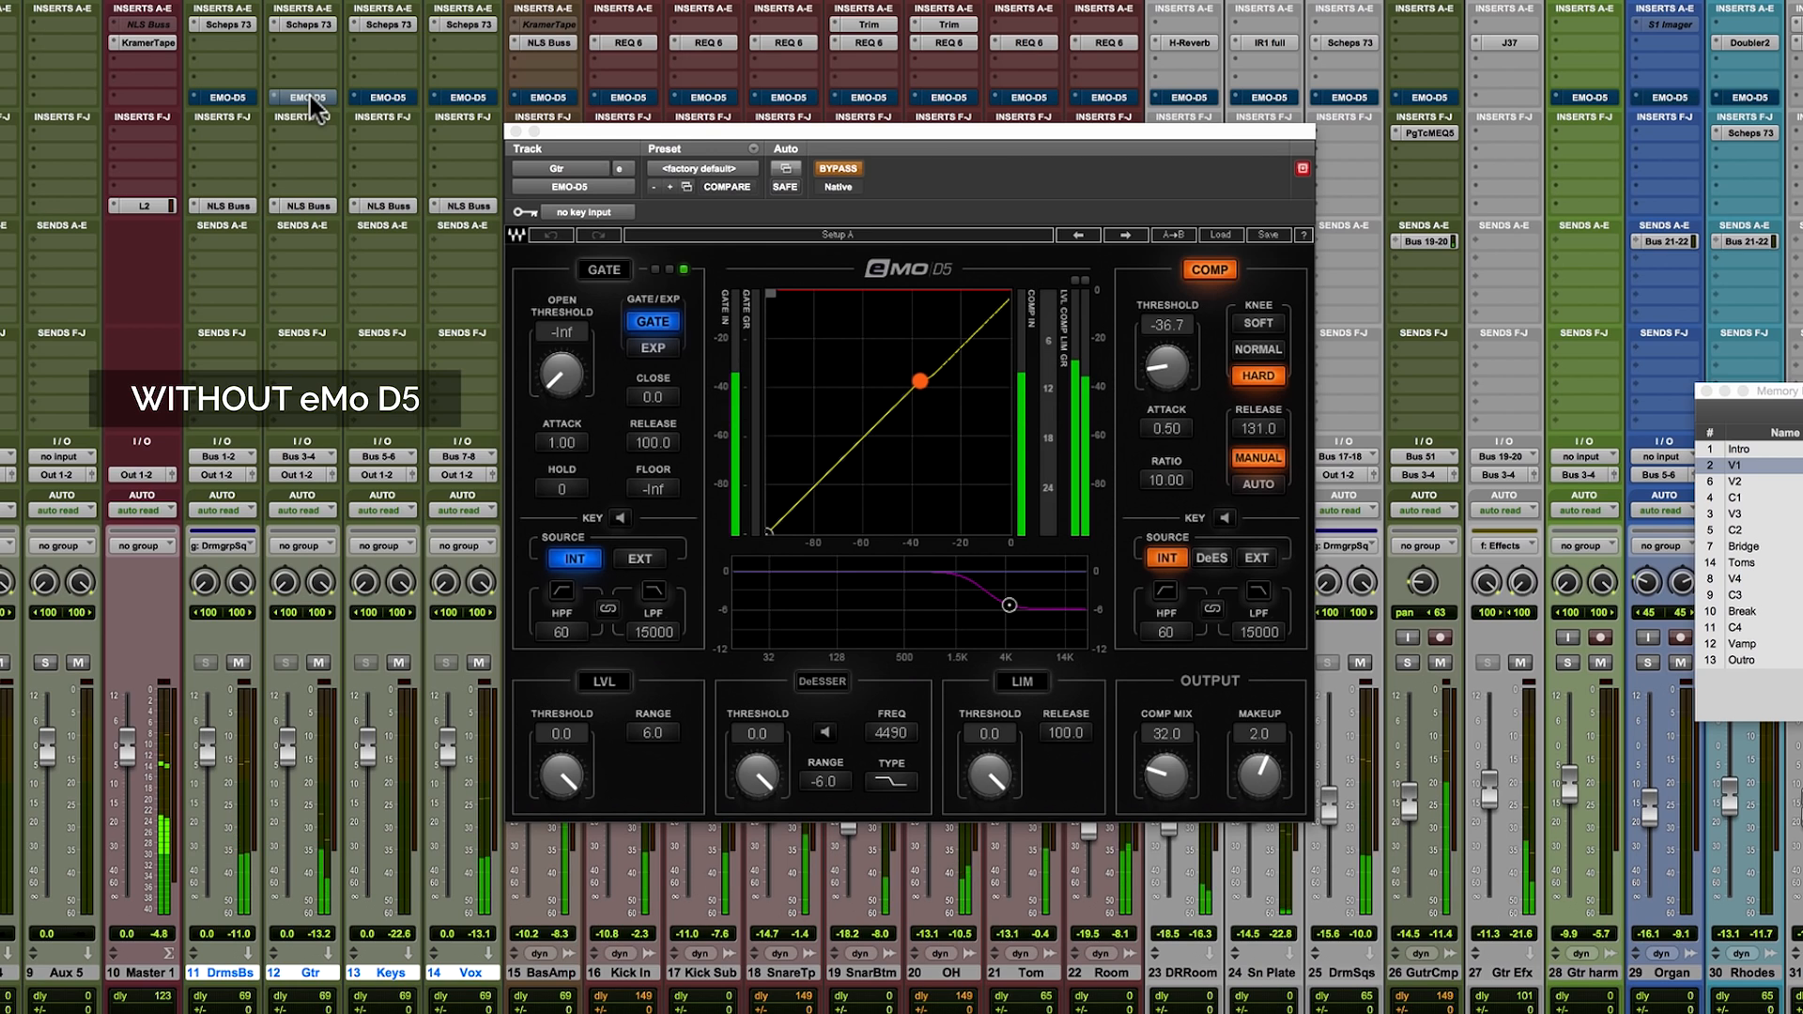
{"action": "left_click", "coordinate": [310, 96], "text": "alt+super"}
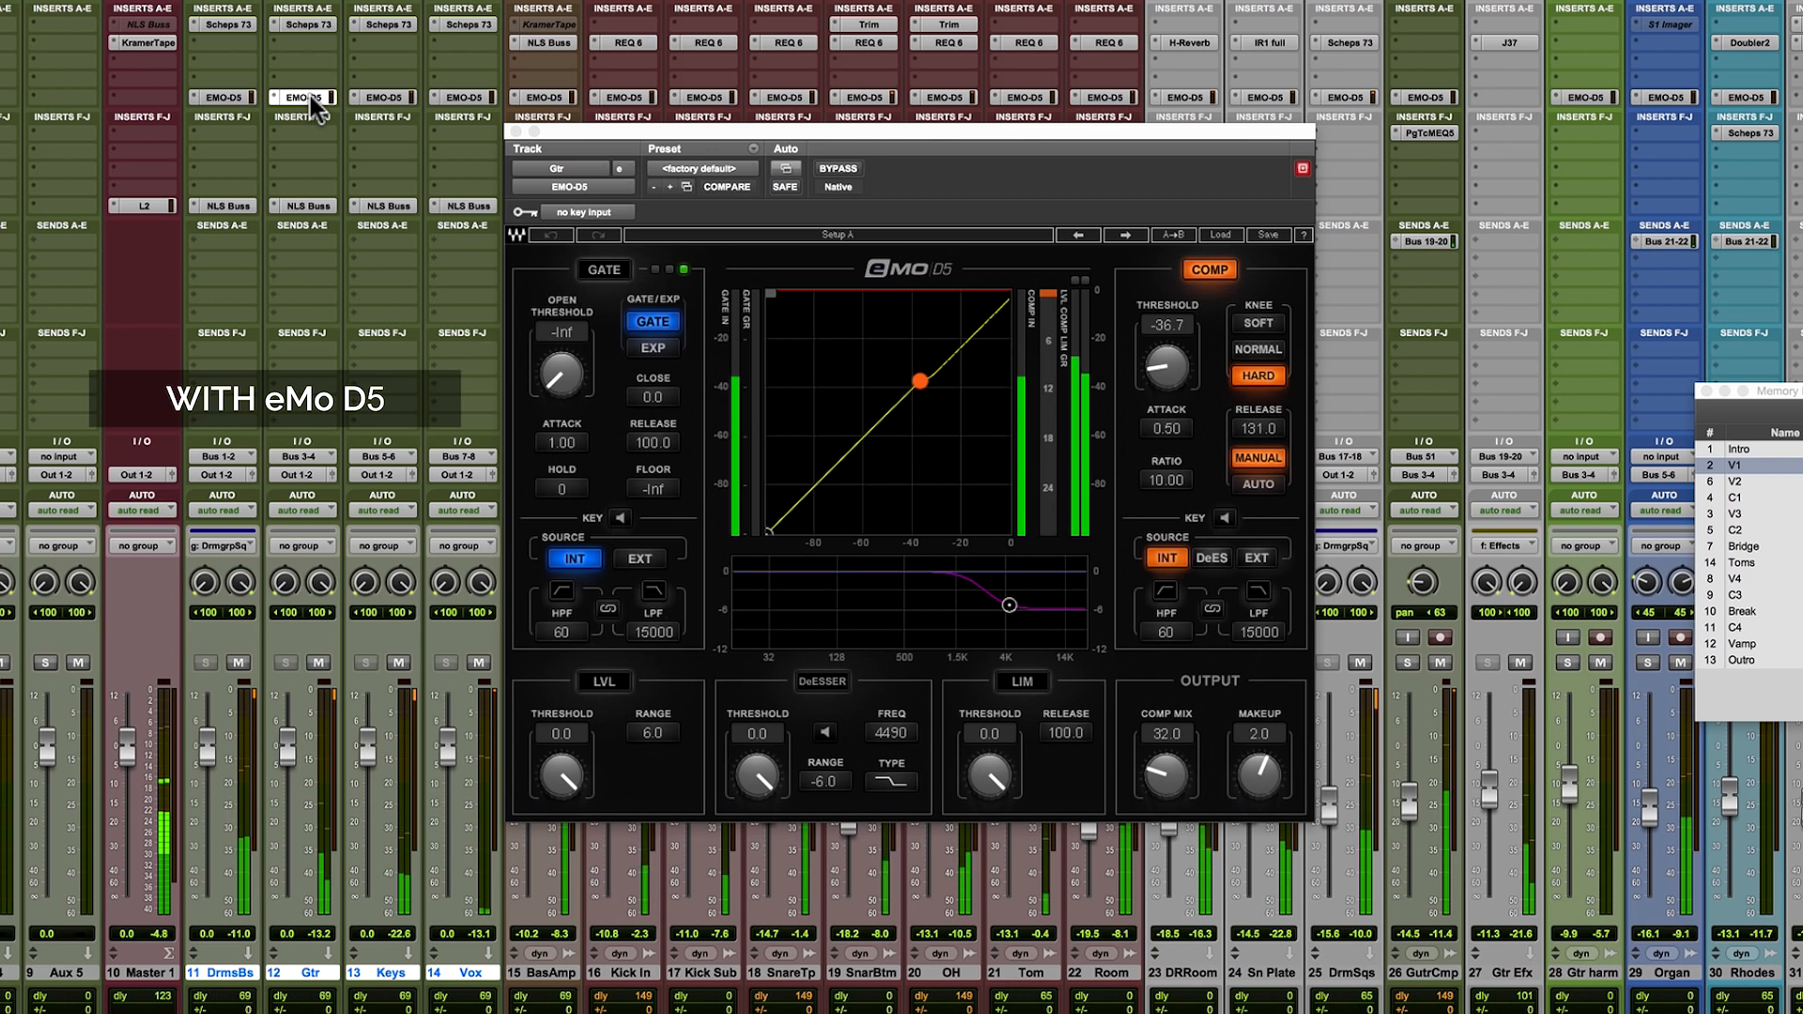
{"action": "left_click", "coordinate": [310, 96], "text": "alt+super"}
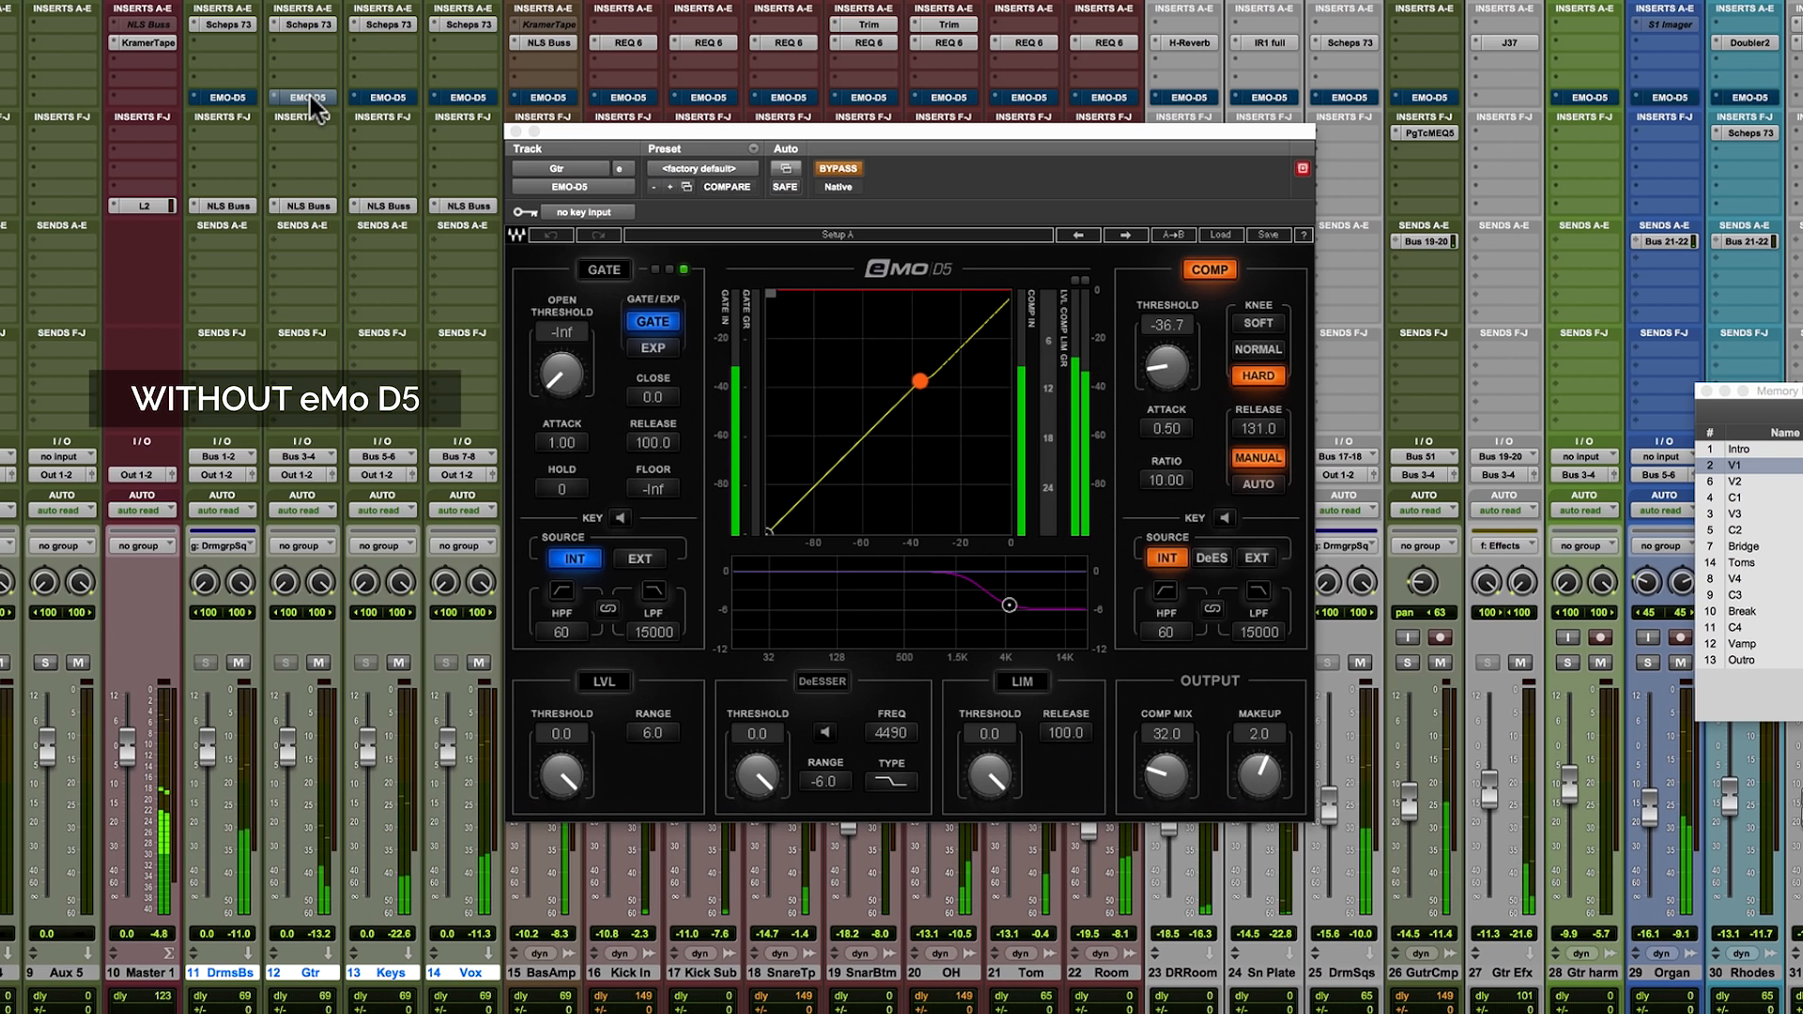
{"action": "left_click", "coordinate": [310, 96], "text": "alt+super"}
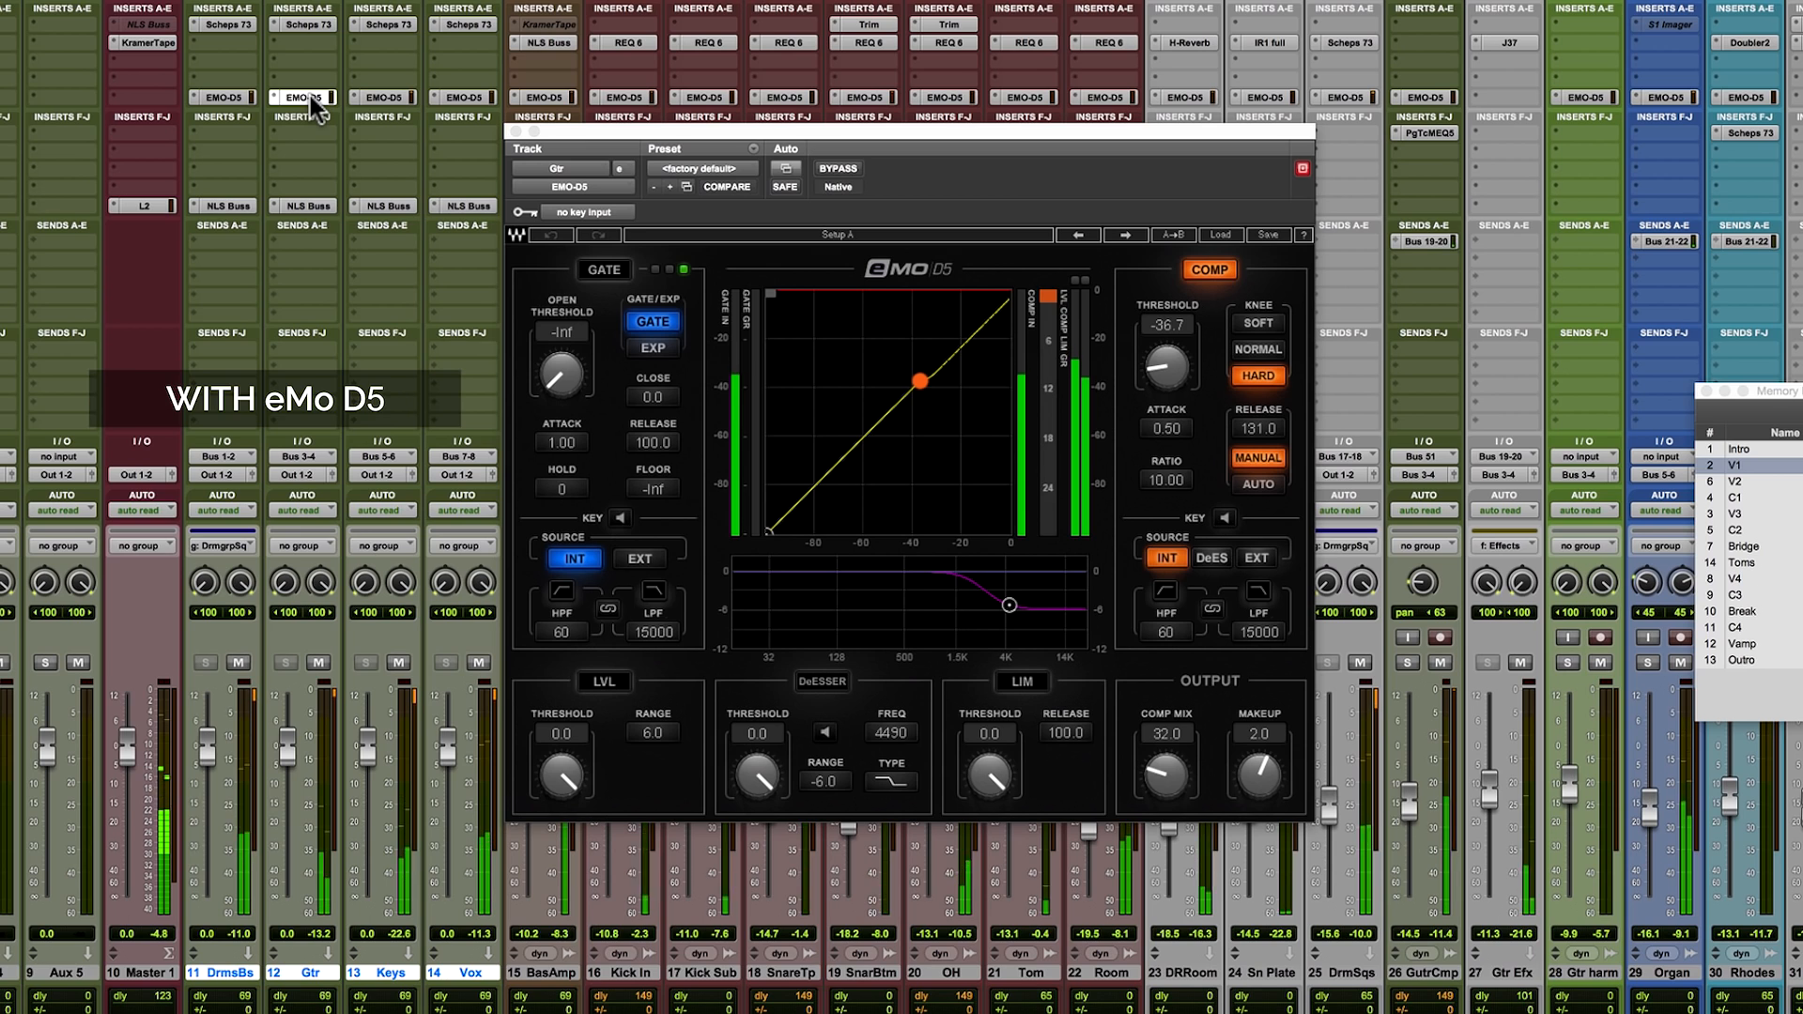